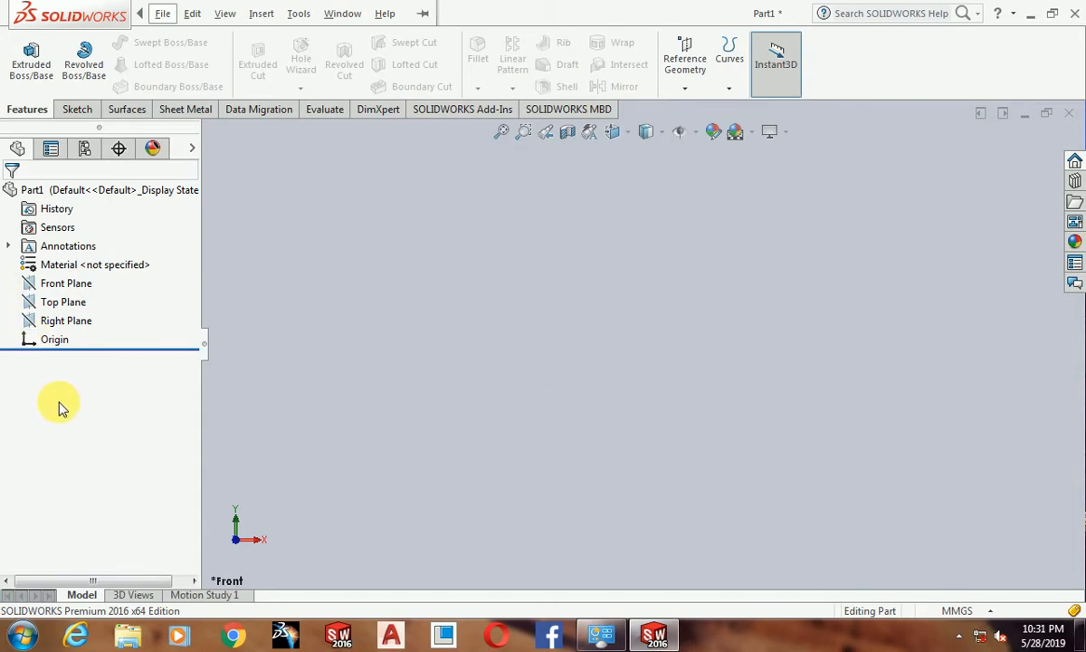
Start a sketch on the Front Plane and draw connected lines from the origin, rising about 37 mm and then forming an 11.5 mm high raised block.
{"action": "left_click", "coordinate": [60, 284]}
{"action": "left_click", "coordinate": [75, 264]}
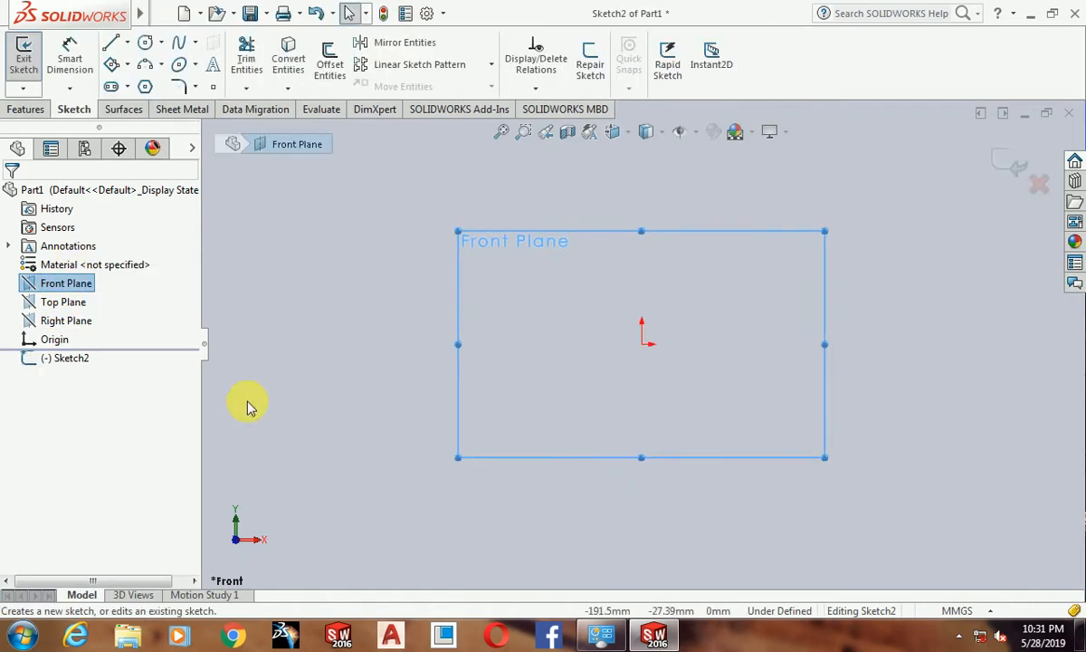
{"action": "left_click", "coordinate": [112, 47]}
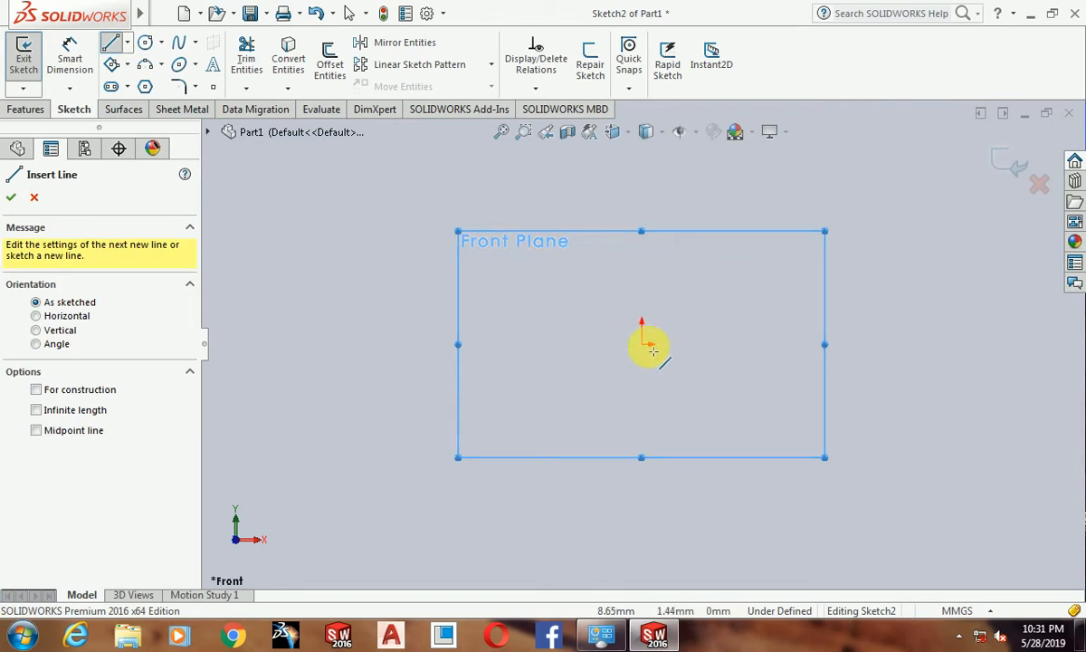
{"action": "left_click", "coordinate": [641, 344]}
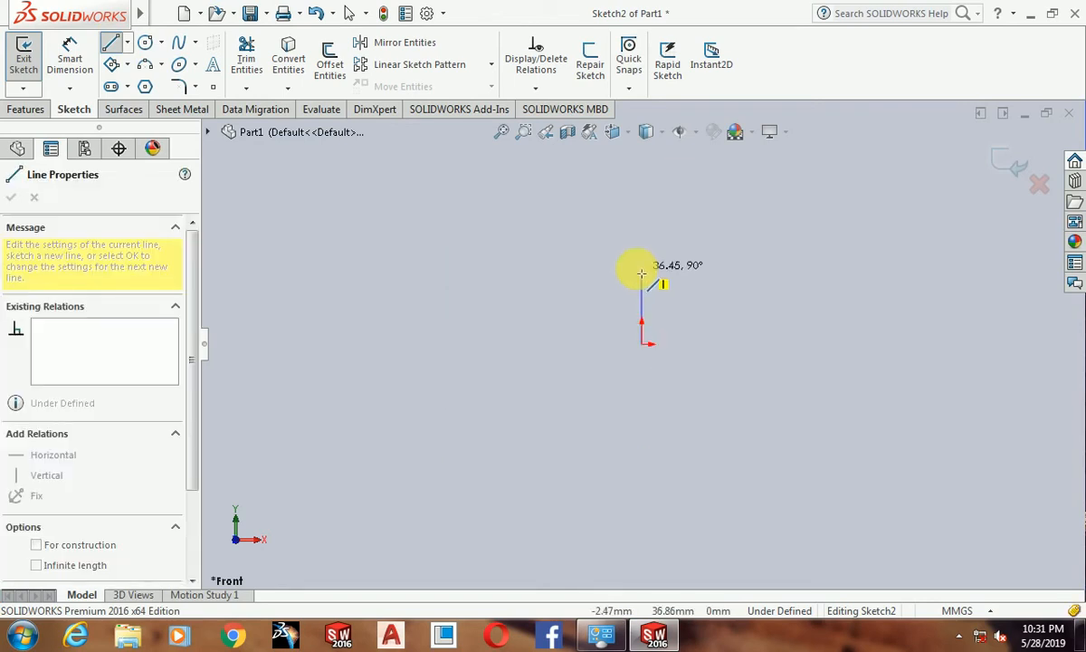
{"action": "left_click", "coordinate": [642, 271]}
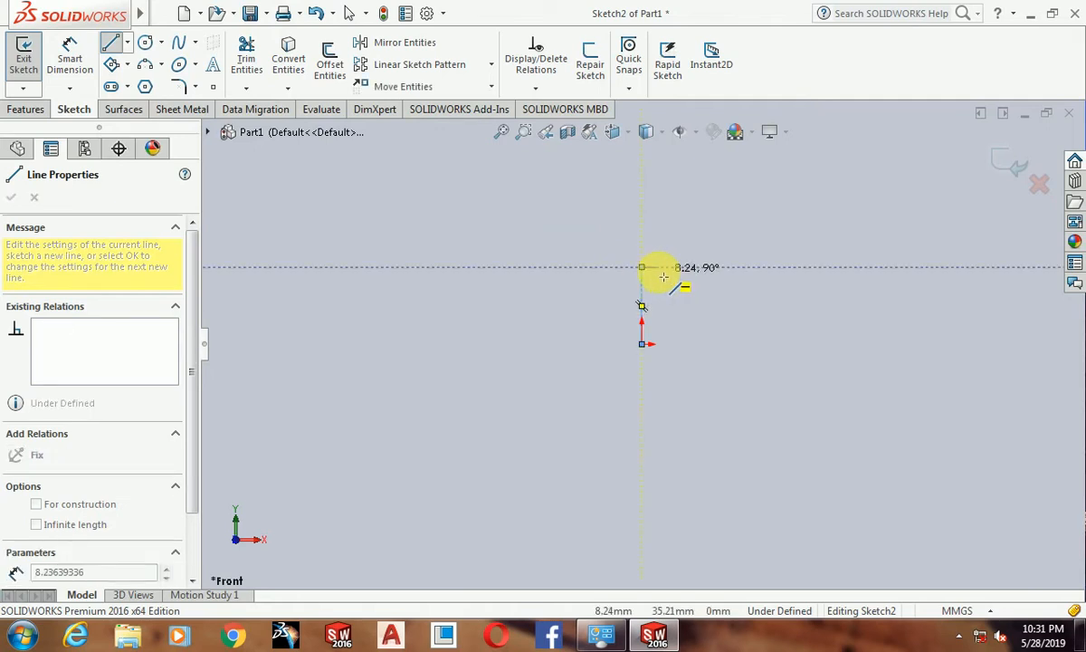
{"action": "left_click", "coordinate": [660, 267]}
{"action": "left_click", "coordinate": [660, 244]}
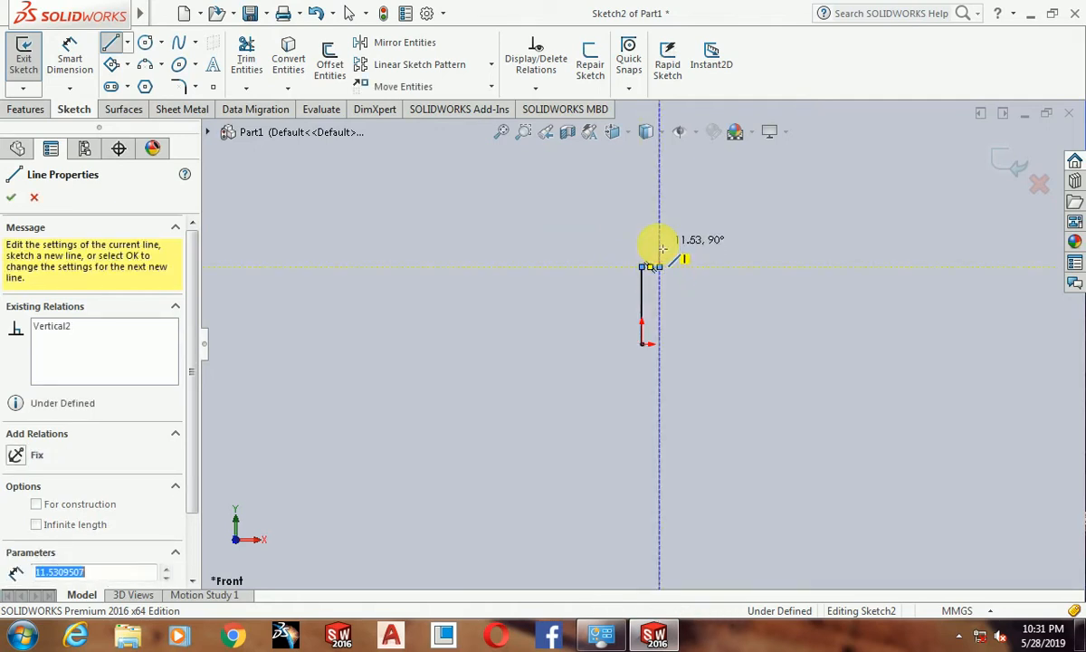
{"action": "left_click", "coordinate": [738, 244]}
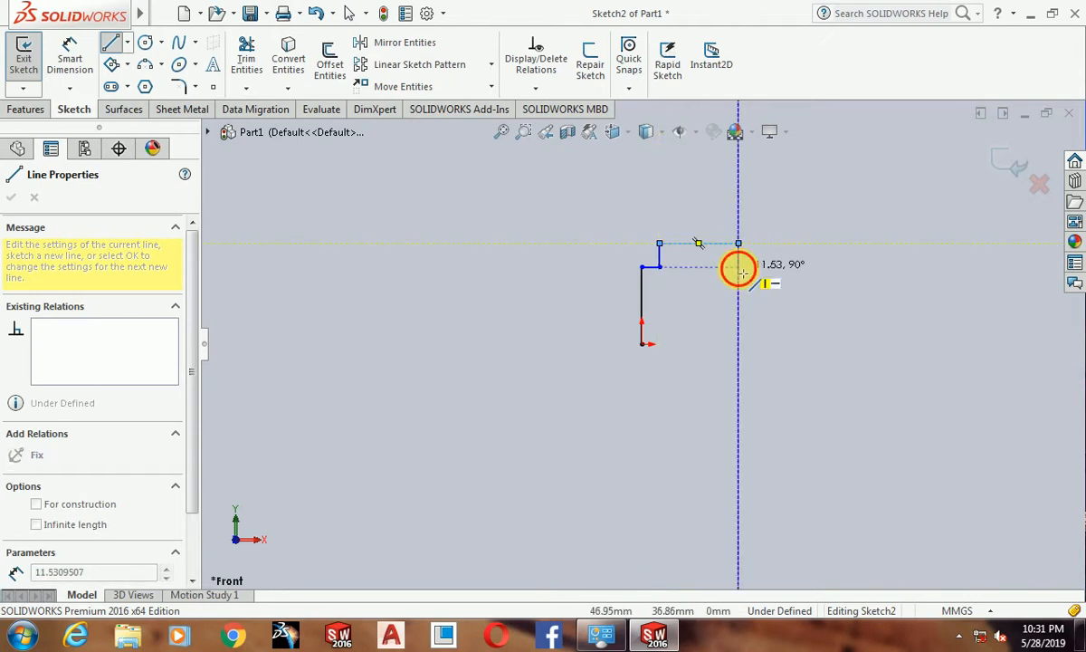
{"action": "left_click", "coordinate": [738, 267]}
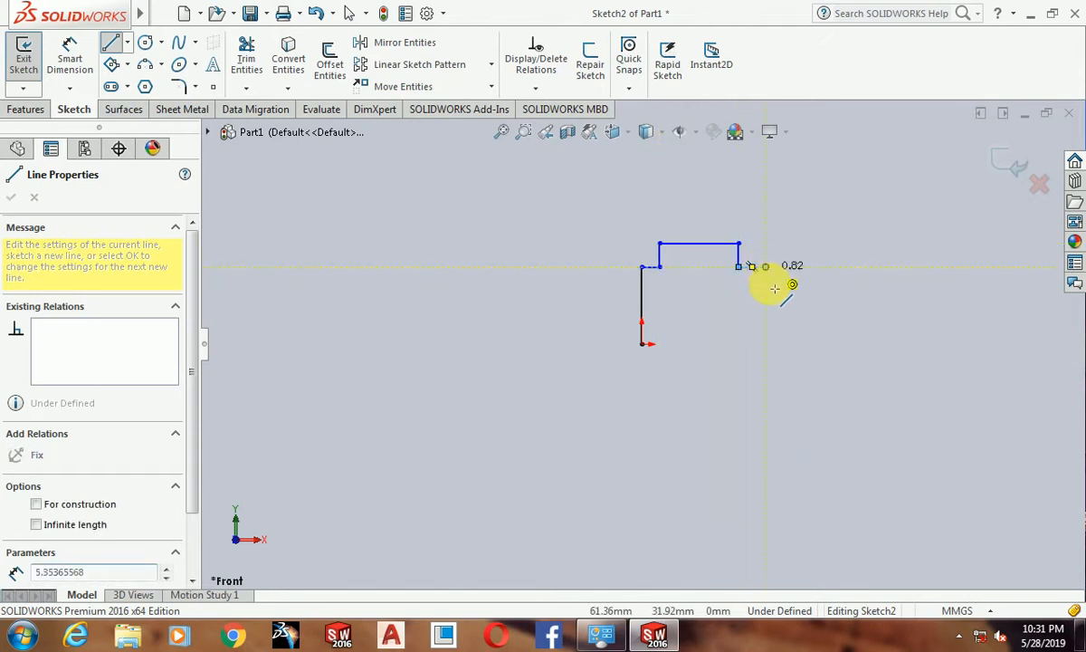
Continue the line chain with a short ledge, a recessed notch and a second raised block about 21 mm wide.
{"action": "left_click", "coordinate": [766, 267]}
{"action": "left_click", "coordinate": [766, 299]}
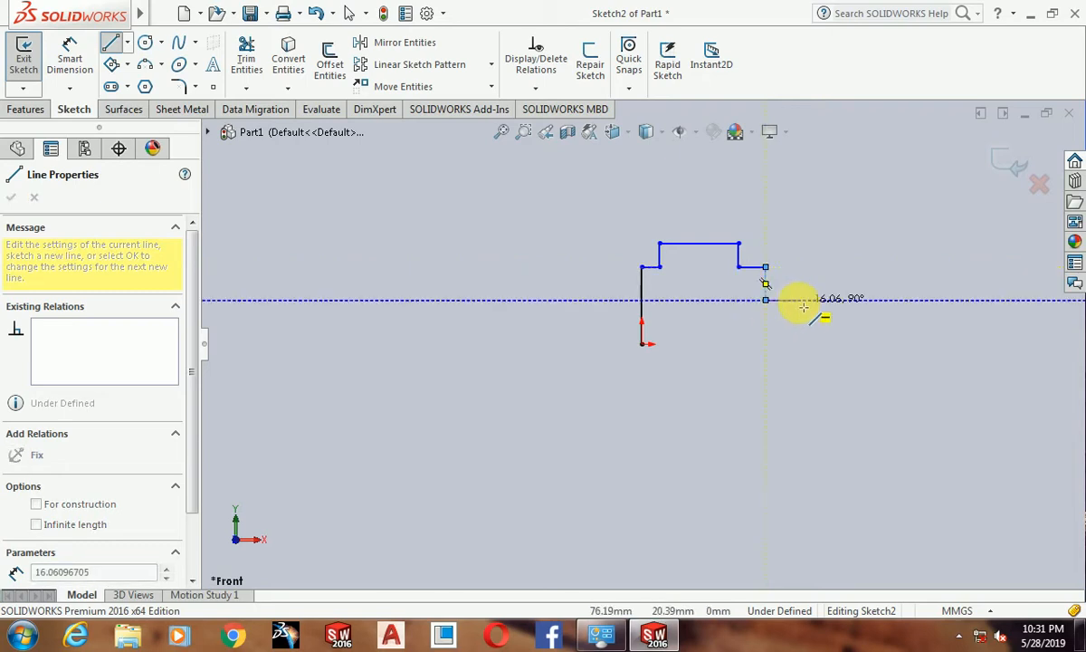
{"action": "left_click", "coordinate": [809, 300]}
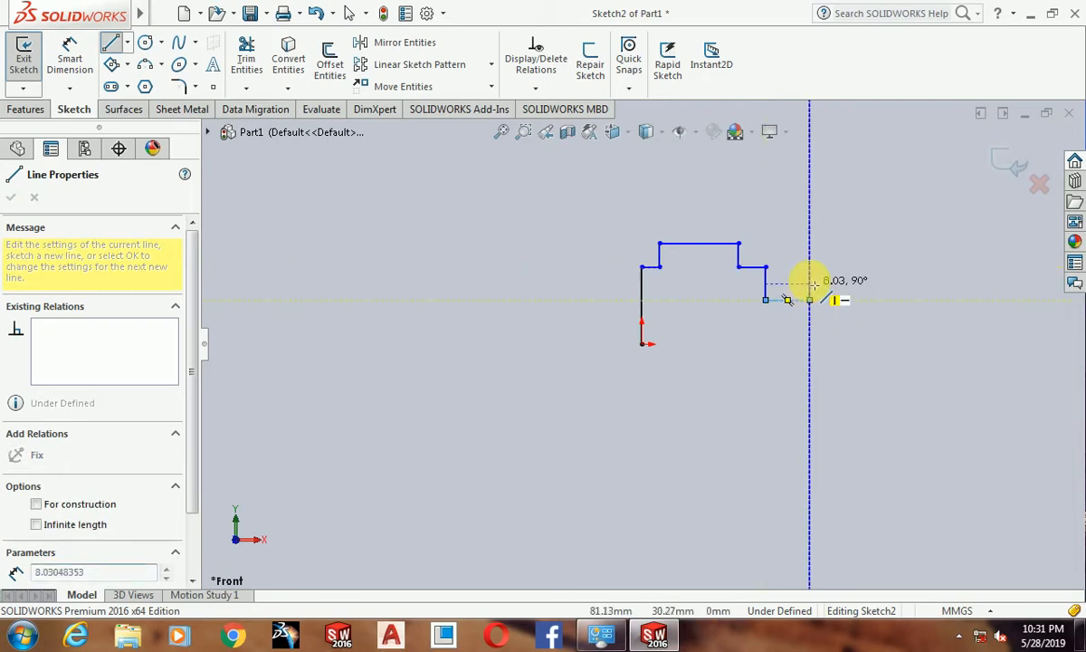
{"action": "left_click", "coordinate": [809, 278]}
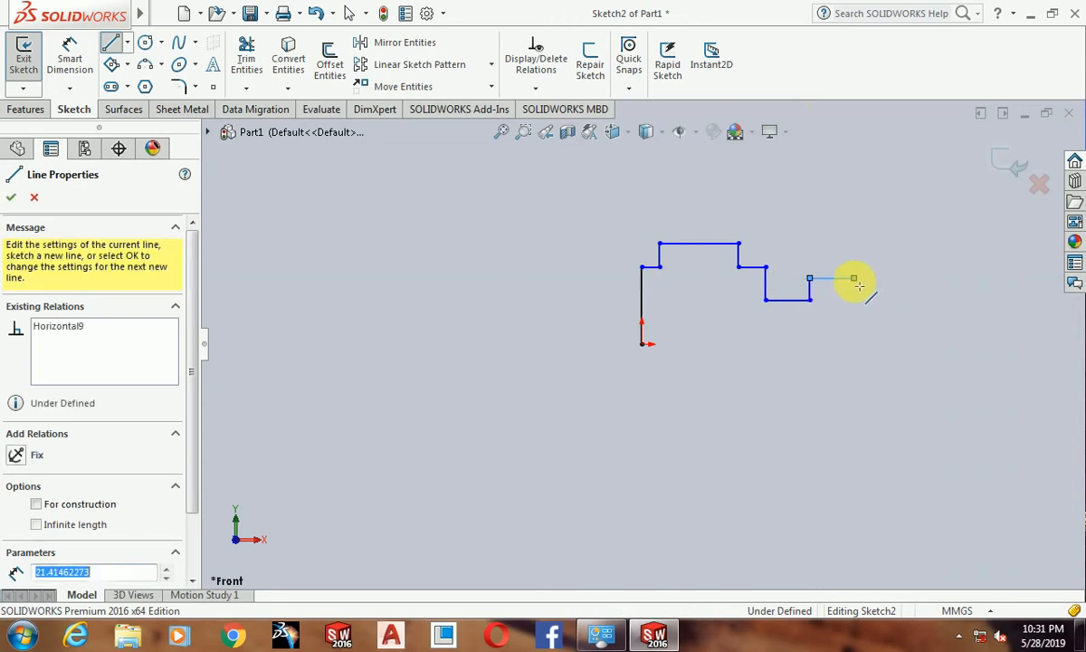
{"action": "left_click", "coordinate": [854, 277]}
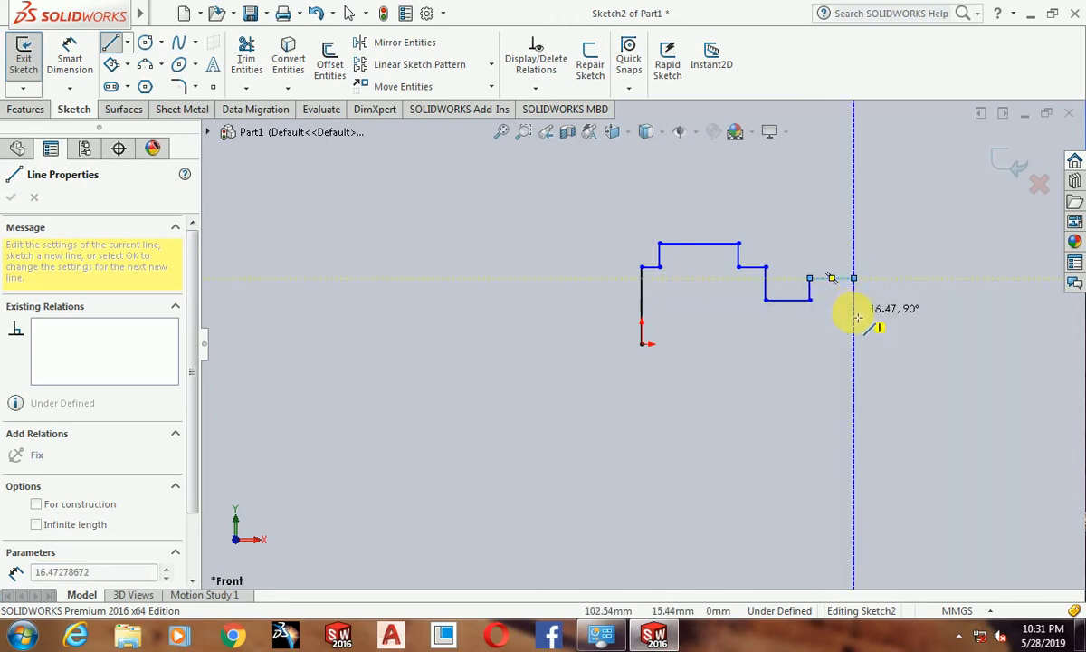
{"action": "left_click", "coordinate": [853, 315]}
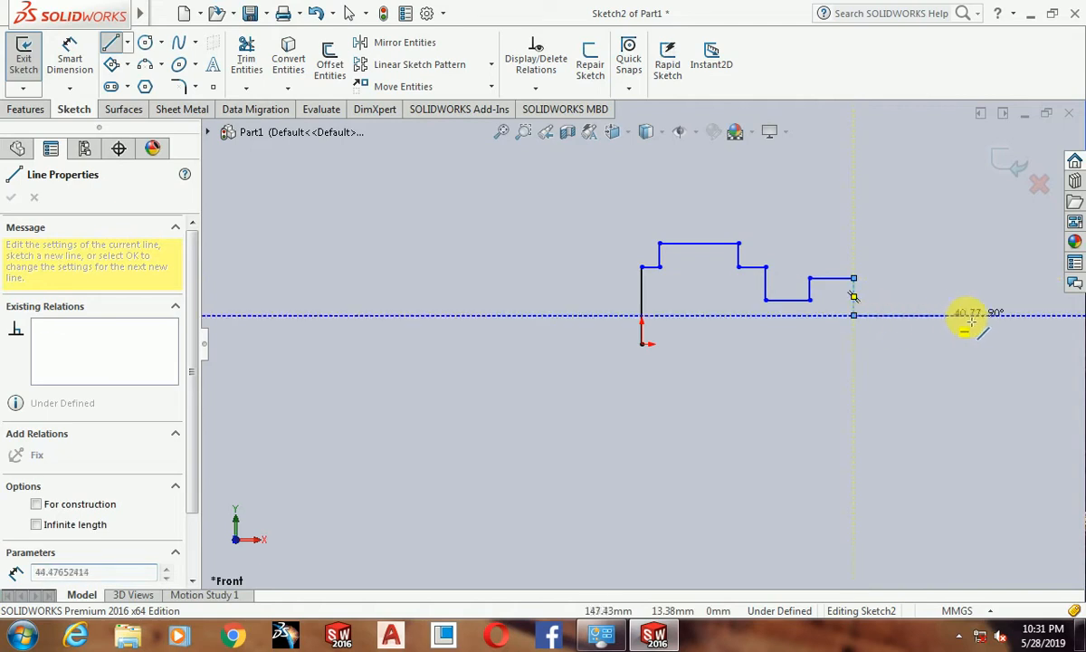
Finish the profile with a long thin end section about 14 mm high and close it along a base line of about 171 mm to the origin.
{"action": "left_click", "coordinate": [995, 315]}
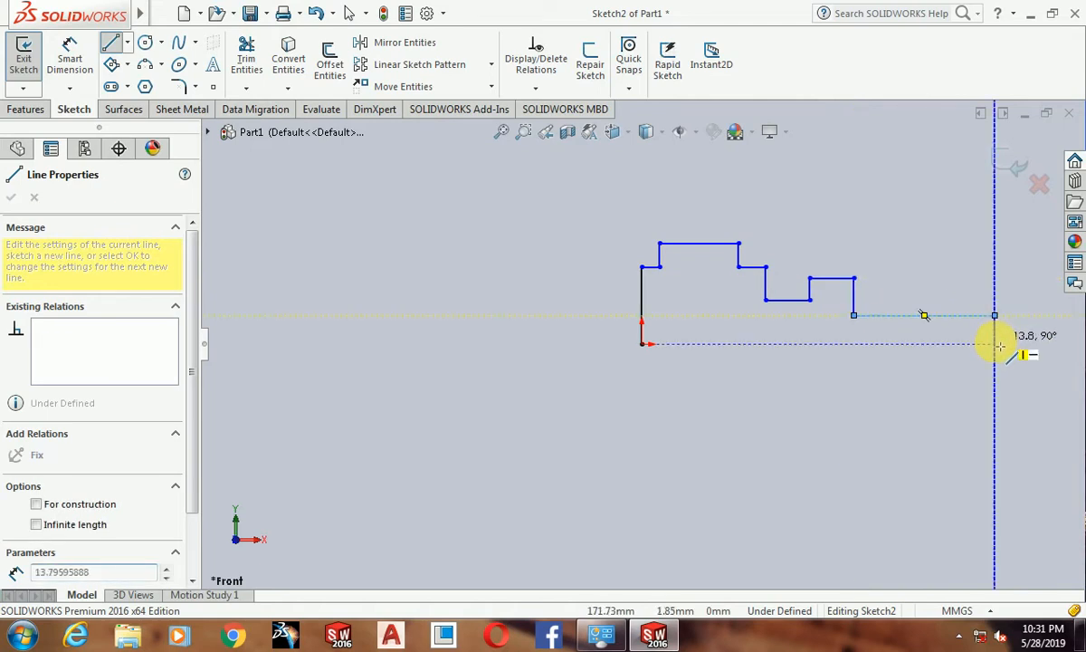
{"action": "left_click", "coordinate": [995, 344]}
{"action": "left_click", "coordinate": [643, 344]}
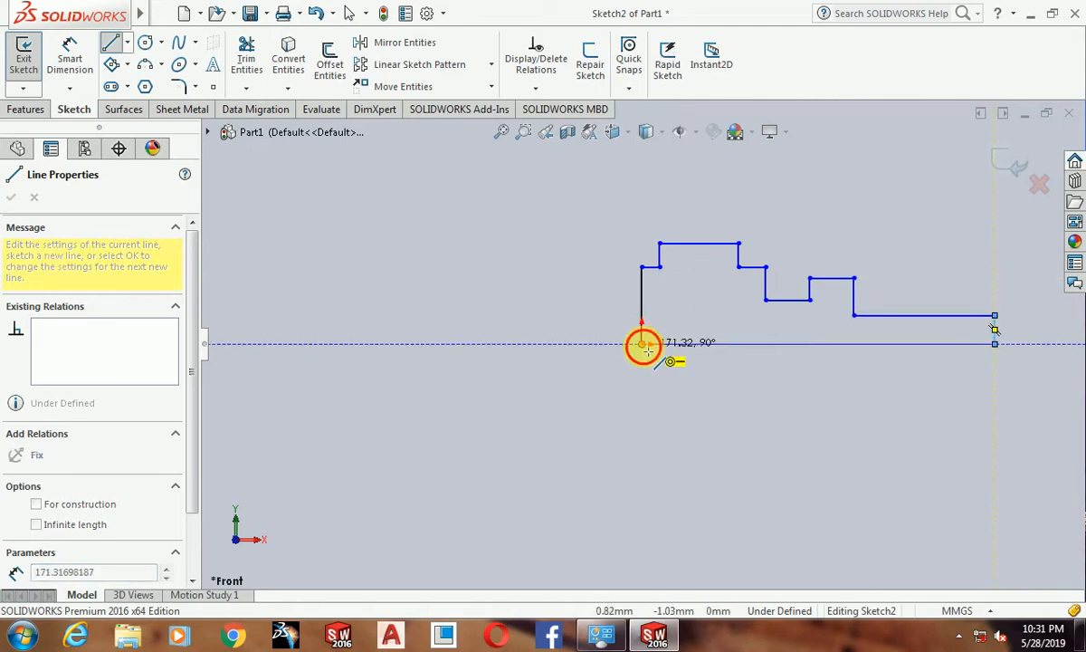
{"action": "key", "text": "Escape"}
{"action": "key", "text": "Escape"}
Dimension the vertical edge at the origin and set its height to 8 mm.
{"action": "scroll", "coordinate": [1030, 303], "scroll_direction": "up", "scroll_amount": 3}
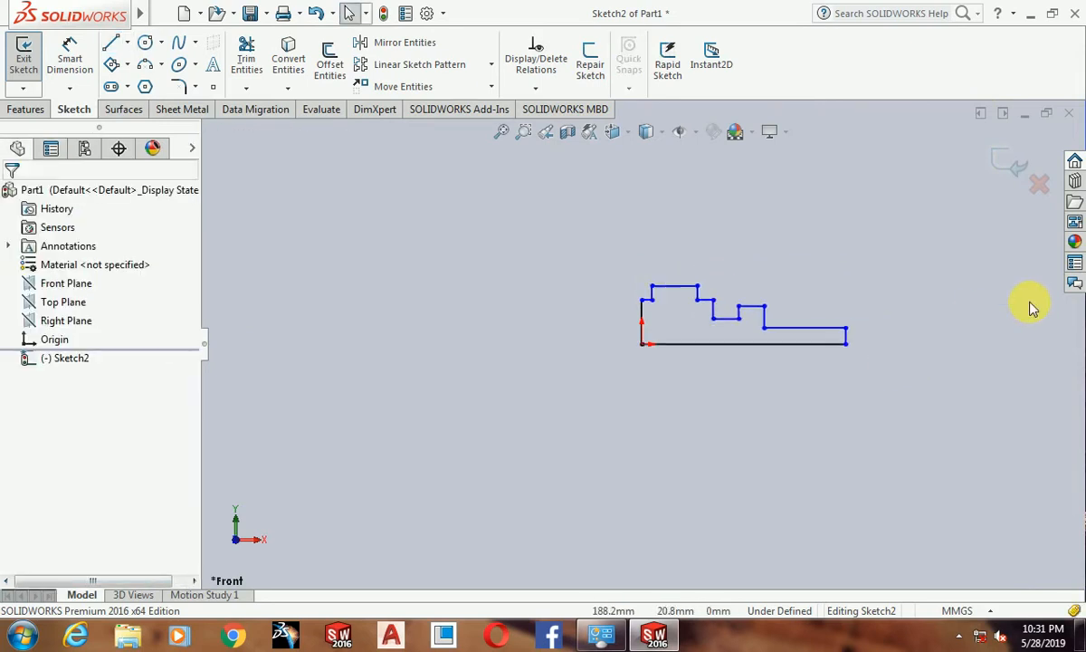
{"action": "scroll", "coordinate": [923, 299], "scroll_direction": "down", "scroll_amount": 6}
{"action": "scroll", "coordinate": [692, 395], "scroll_direction": "up", "scroll_amount": 1}
{"action": "scroll", "coordinate": [895, 282], "scroll_direction": "down", "scroll_amount": 1}
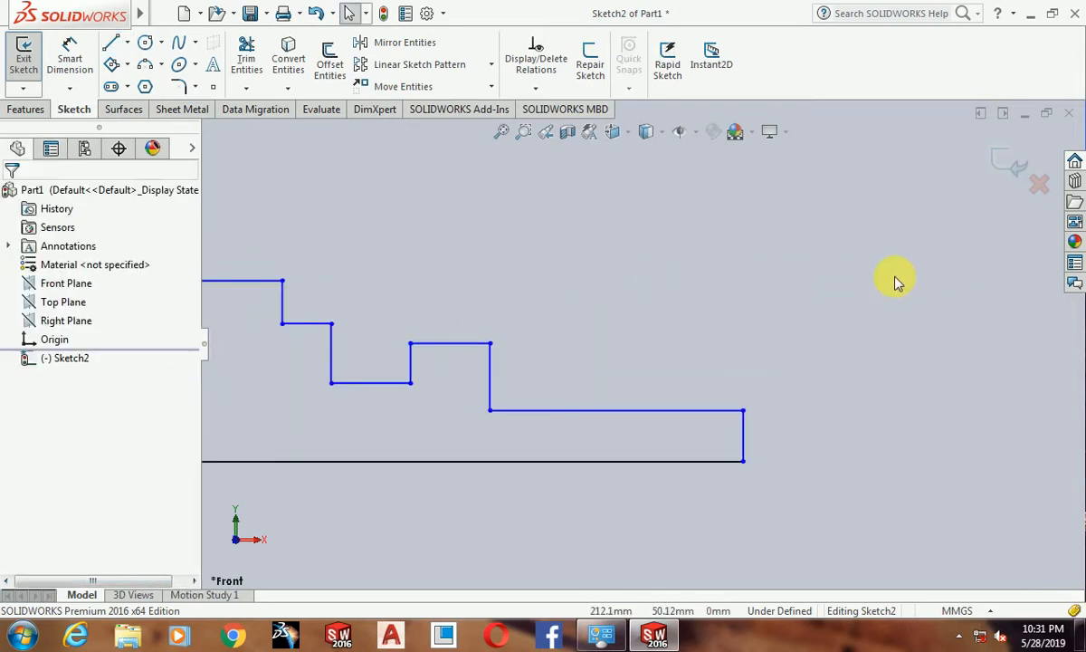
{"action": "scroll", "coordinate": [906, 270], "scroll_direction": "down", "scroll_amount": 4}
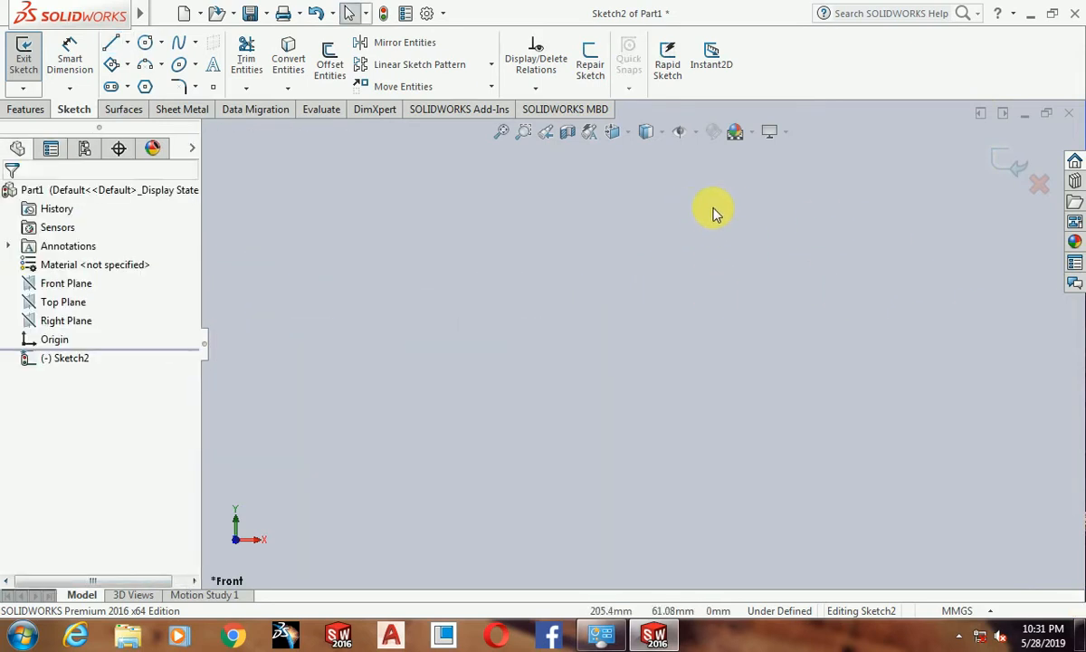
{"action": "left_click", "coordinate": [503, 134]}
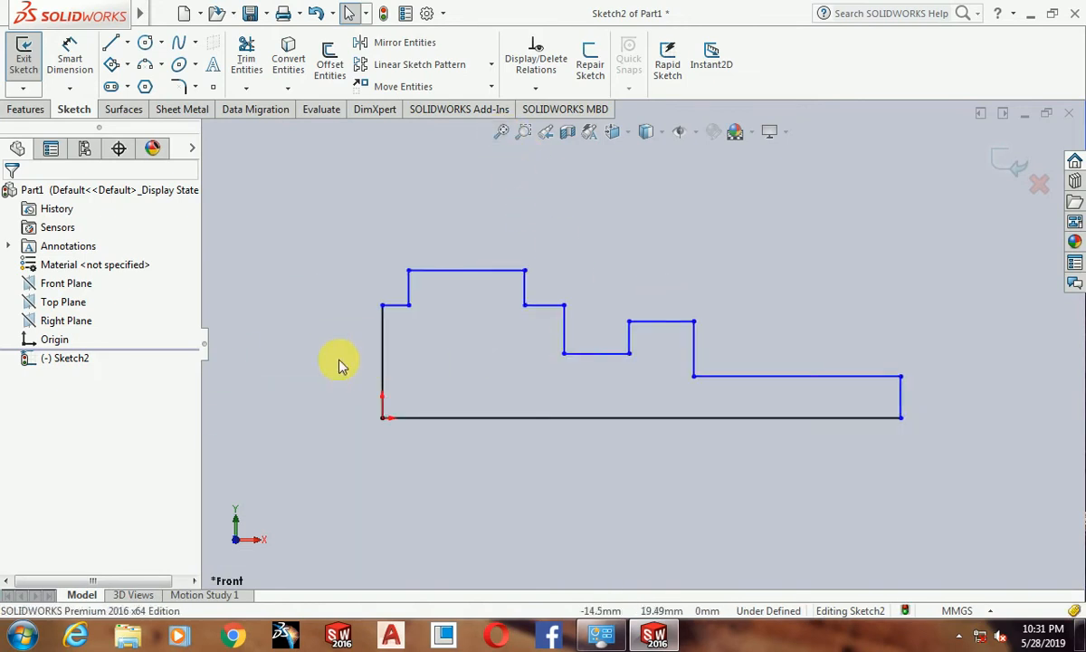
{"action": "left_click", "coordinate": [72, 56]}
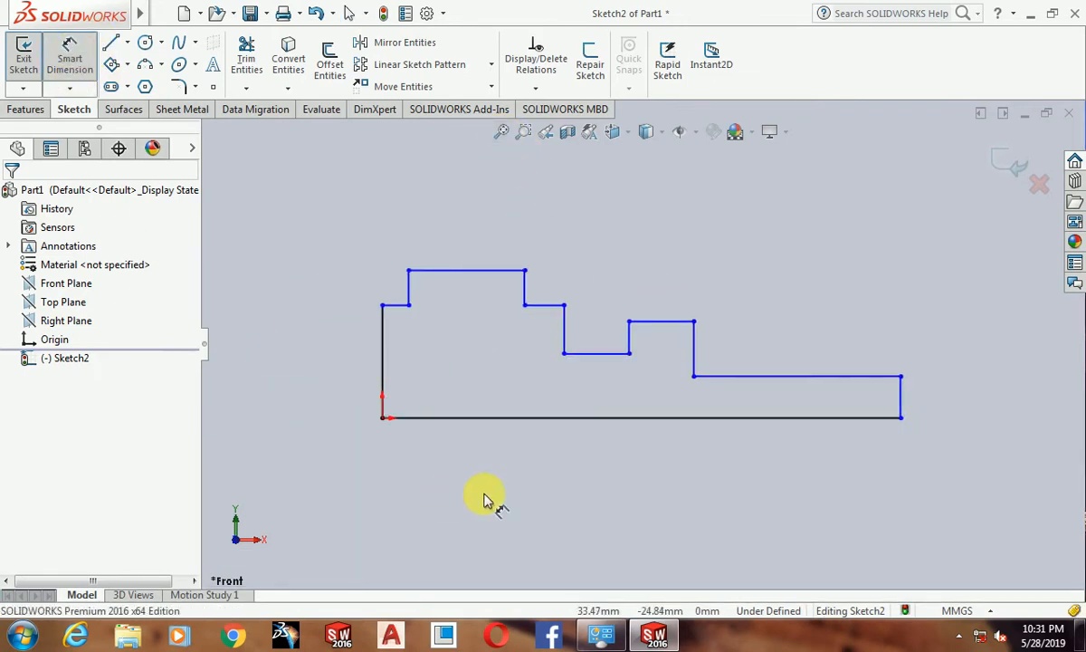
{"action": "left_click", "coordinate": [382, 355]}
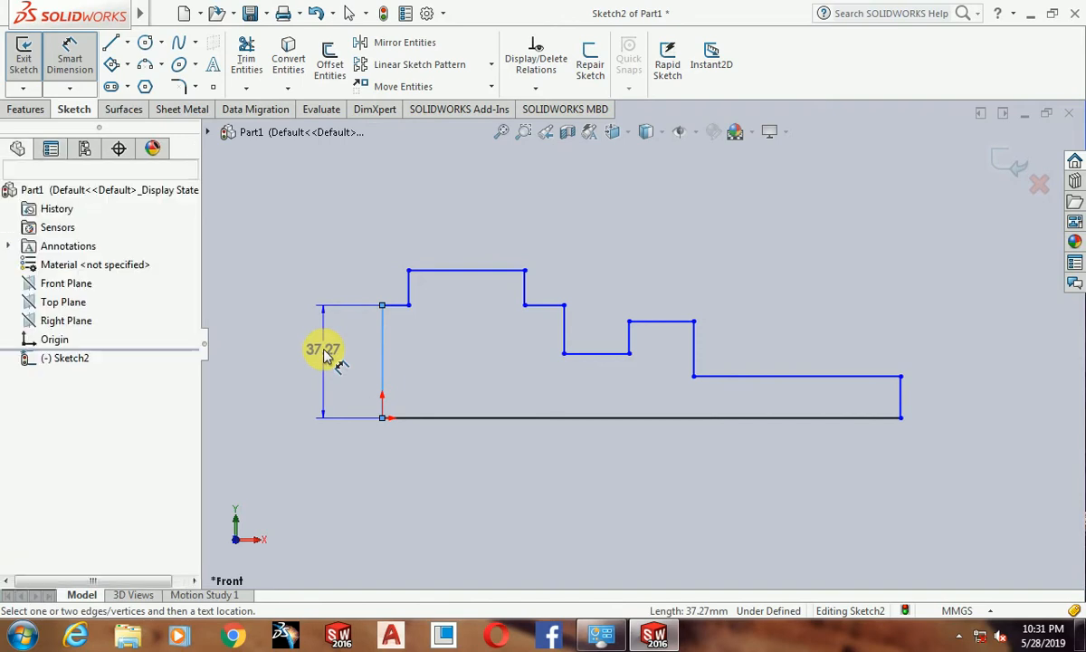
{"action": "left_click", "coordinate": [325, 357]}
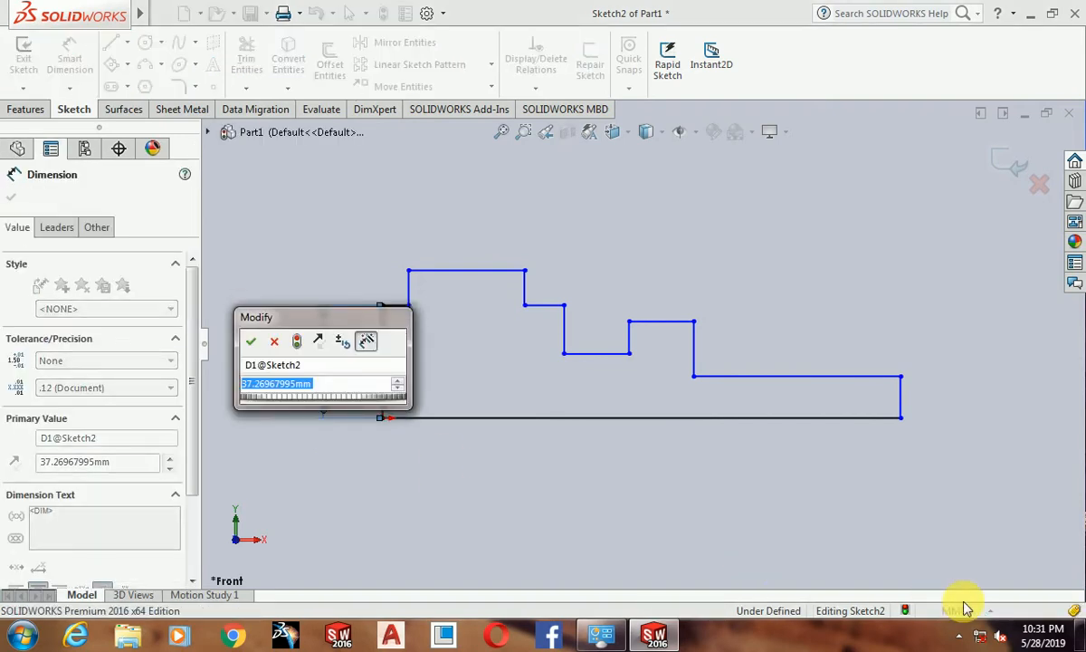
{"action": "type", "text": "8"}
{"action": "key", "text": "Return"}
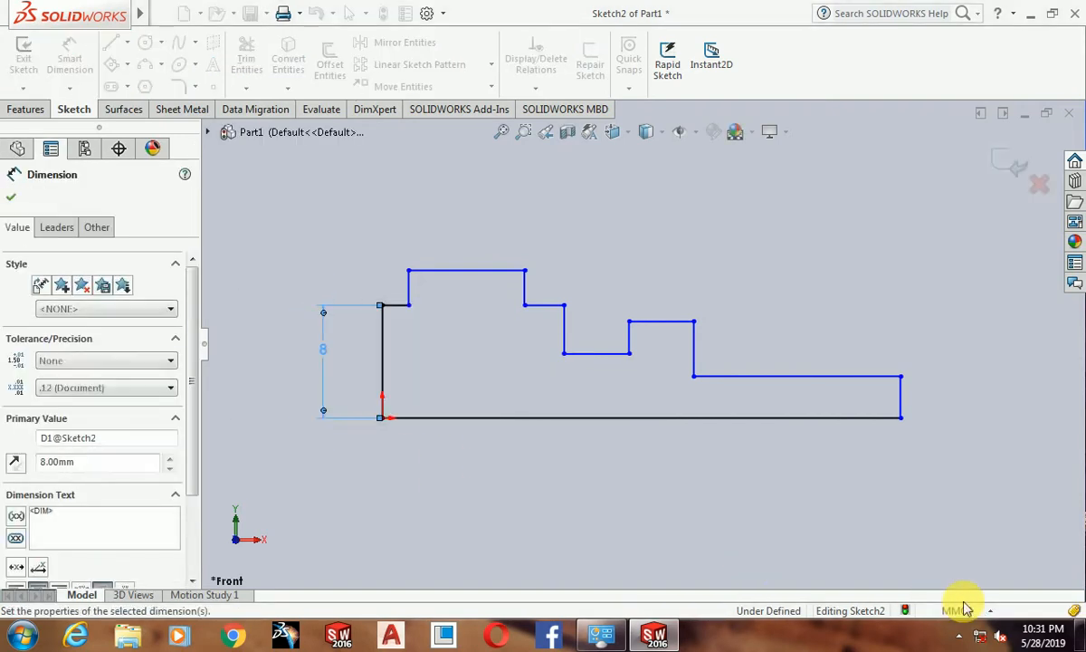
Dimension the distance from the profile's highest horizontal edge to the base line at 9 mm.
{"action": "left_click", "coordinate": [427, 271]}
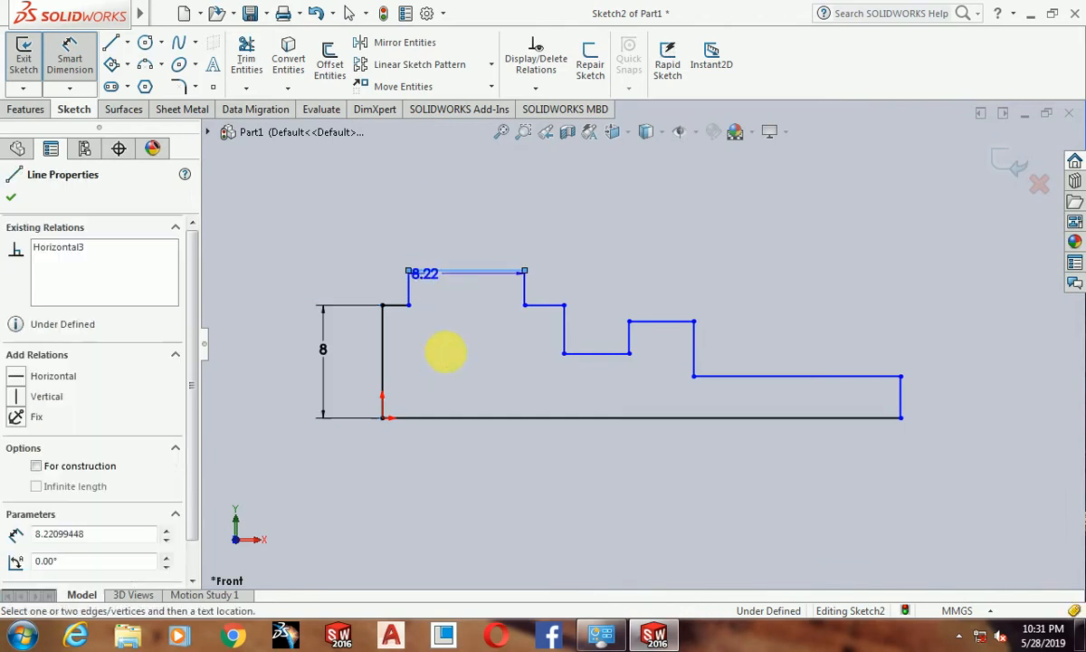
{"action": "left_click", "coordinate": [398, 417]}
{"action": "left_click", "coordinate": [286, 389]}
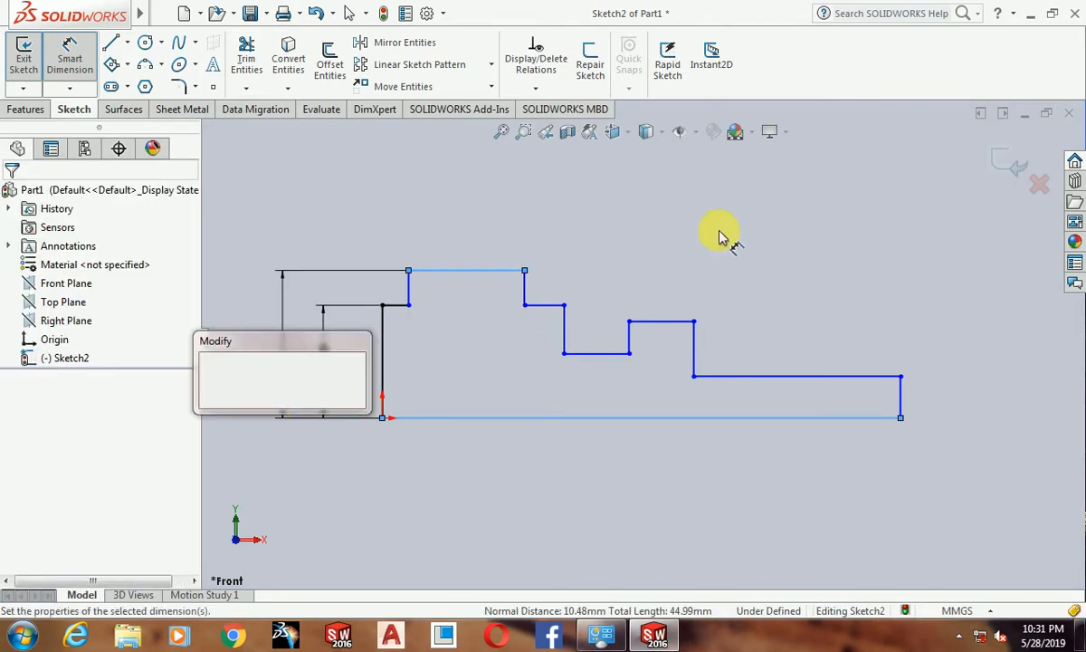
{"action": "type", "text": "9"}
{"action": "key", "text": "Return"}
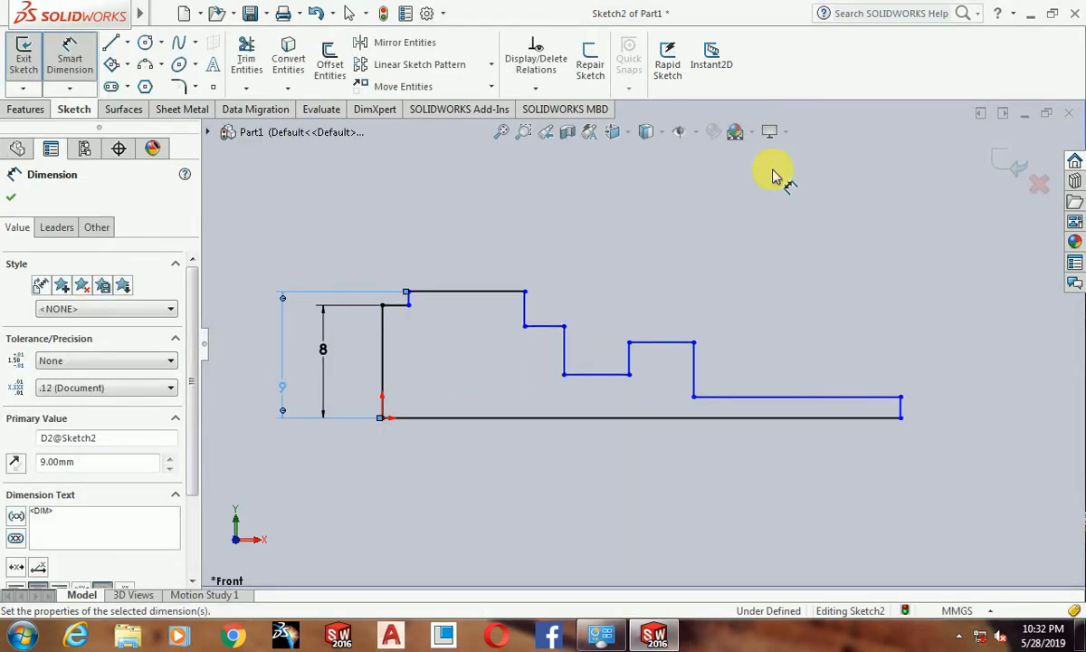
Dimension the short horizontal ledge above the origin edge at 1 mm.
{"action": "left_click", "coordinate": [408, 308]}
{"action": "key", "text": "Escape"}
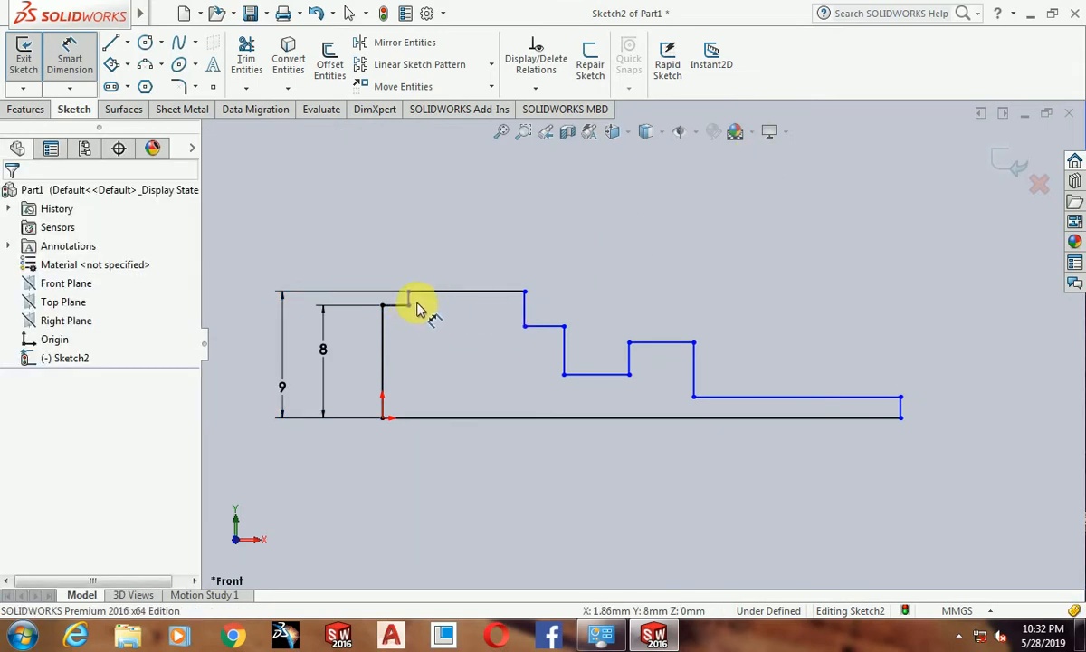
{"action": "left_click", "coordinate": [404, 308]}
{"action": "left_click", "coordinate": [618, 315]}
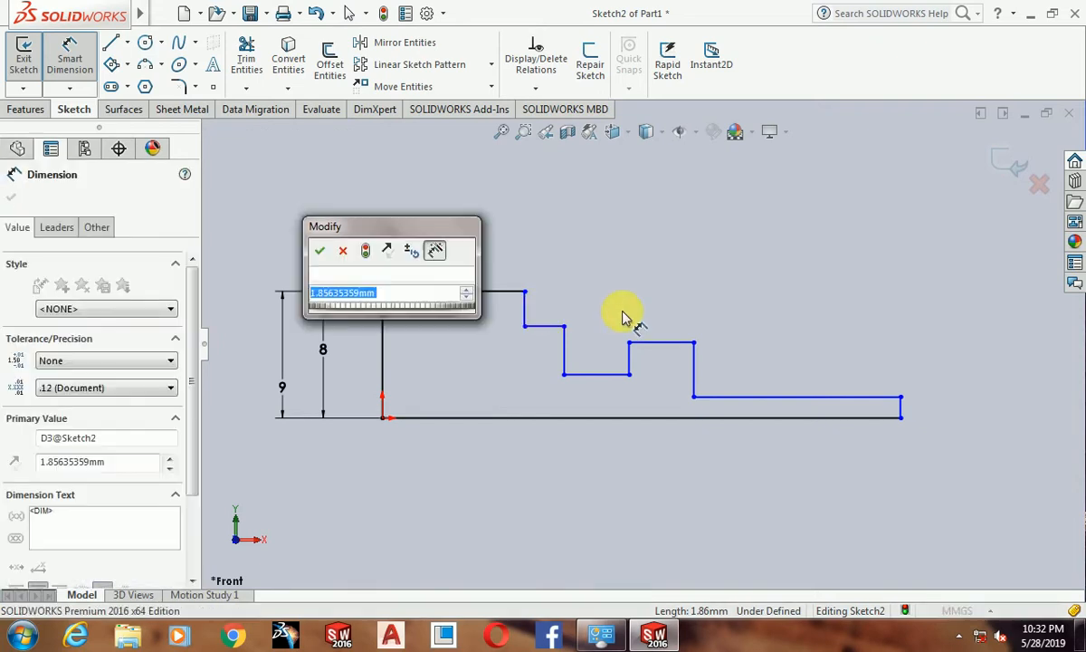
{"action": "type", "text": "1"}
{"action": "key", "text": "Return"}
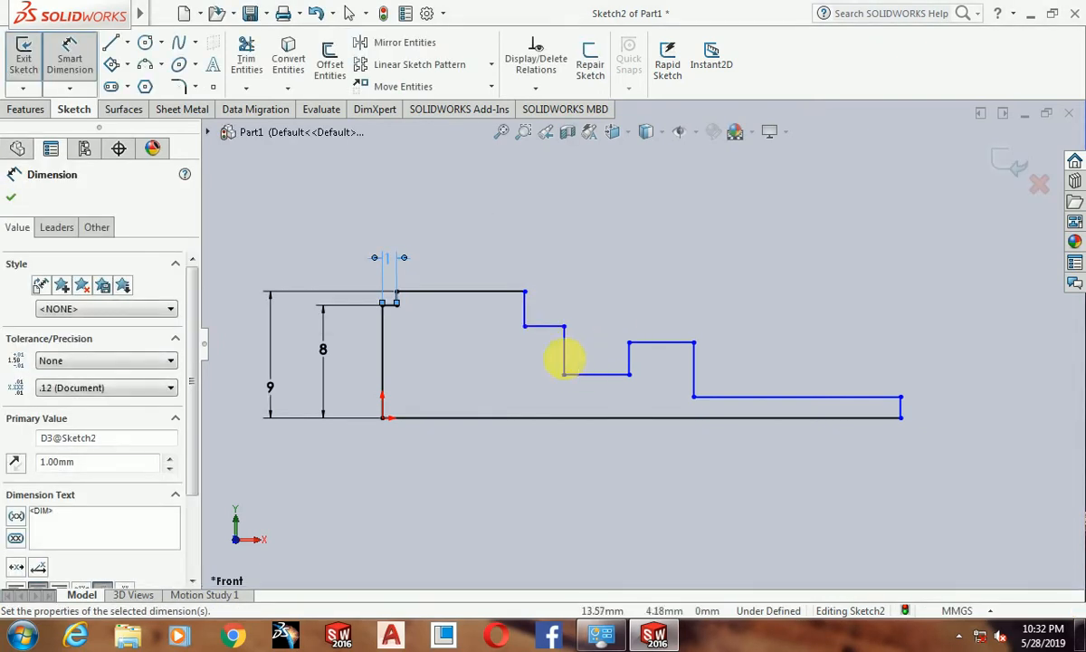
Dimension the length of the profile's highest horizontal edge at 7.5 mm.
{"action": "left_click", "coordinate": [497, 290]}
{"action": "left_click", "coordinate": [674, 274]}
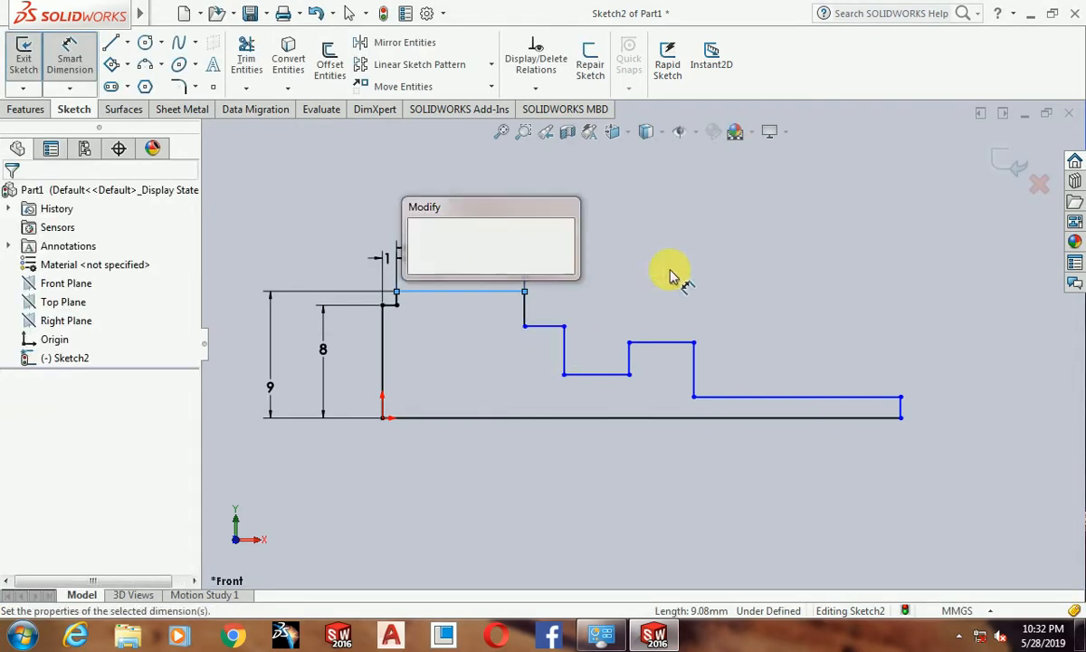
{"action": "type", "text": "7.5"}
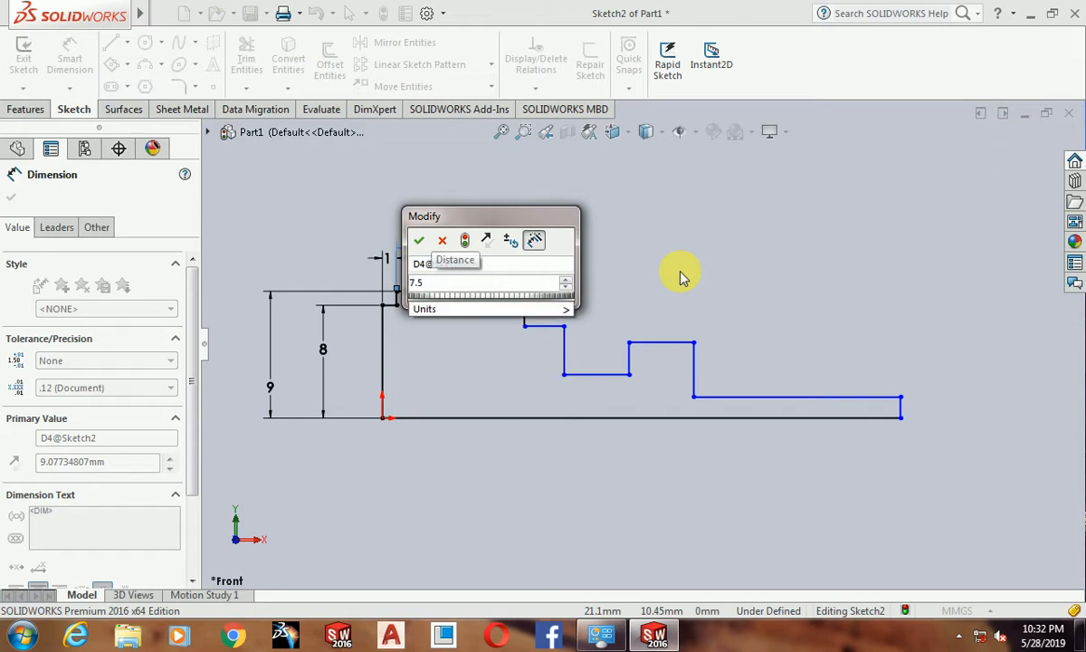
{"action": "key", "text": "Return"}
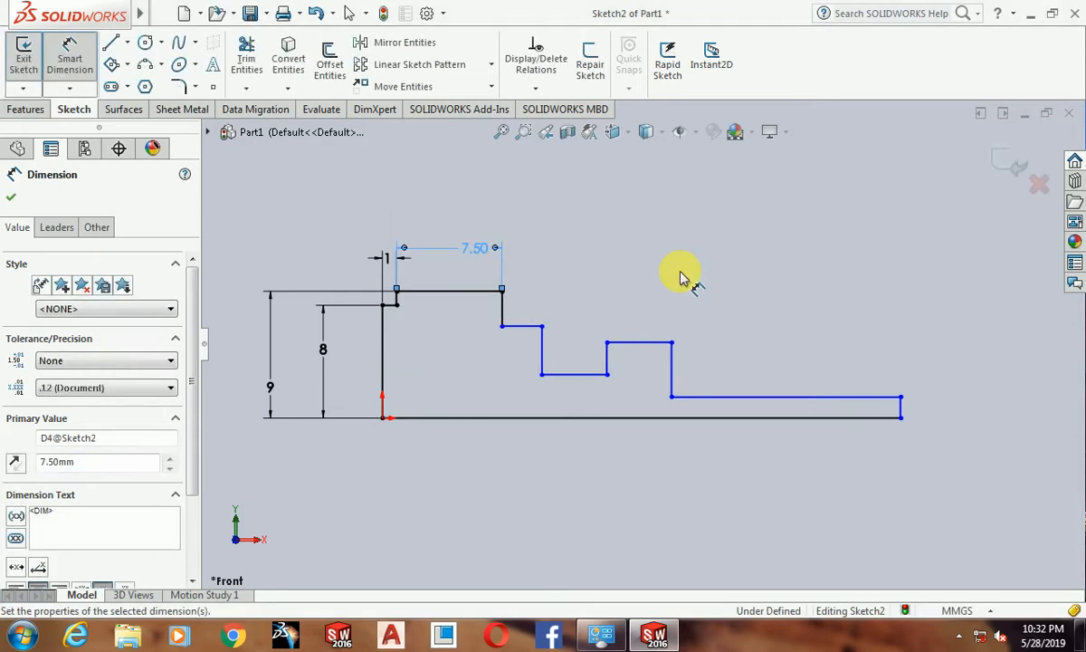
Dimension the short horizontal ledge between the tallest block and the notch at 1 mm.
{"action": "left_click", "coordinate": [534, 331]}
{"action": "left_click", "coordinate": [539, 311]}
{"action": "type", "text": "1"}
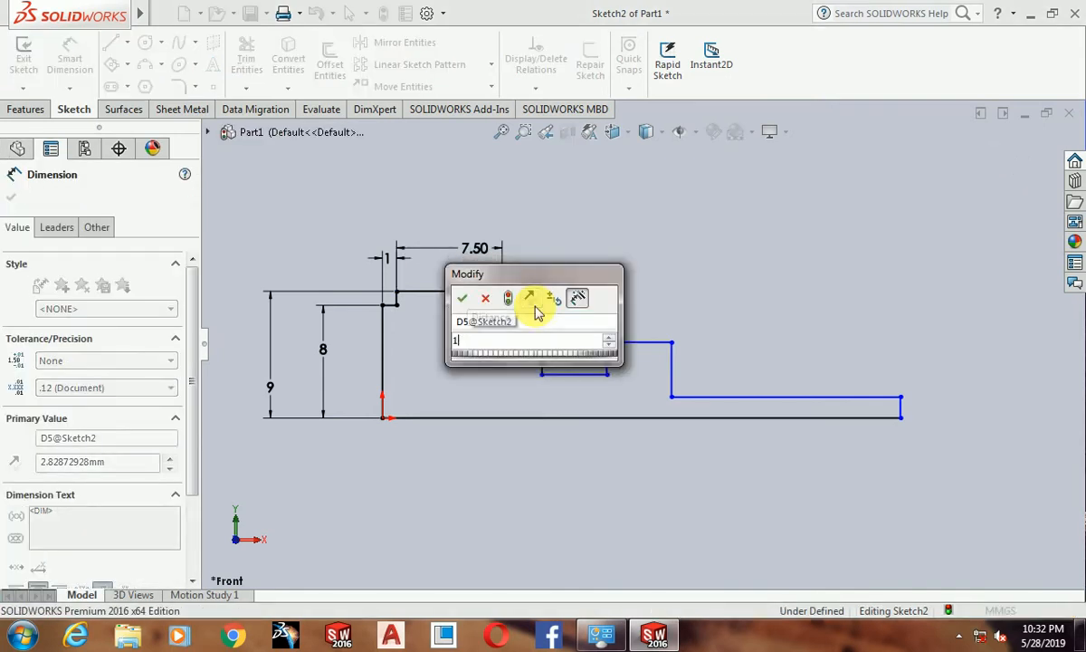
{"action": "key", "text": "Return"}
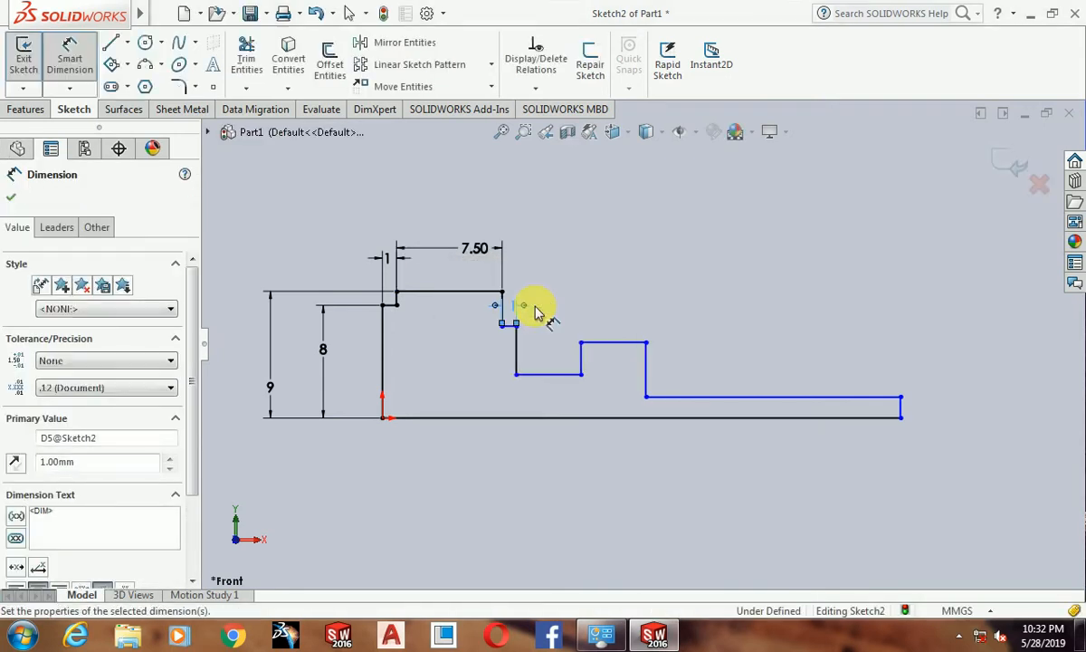
Dimension the distance from the notch's horizontal floor edge to the base line at 5 mm.
{"action": "left_click", "coordinate": [572, 382]}
{"action": "left_click", "coordinate": [566, 416]}
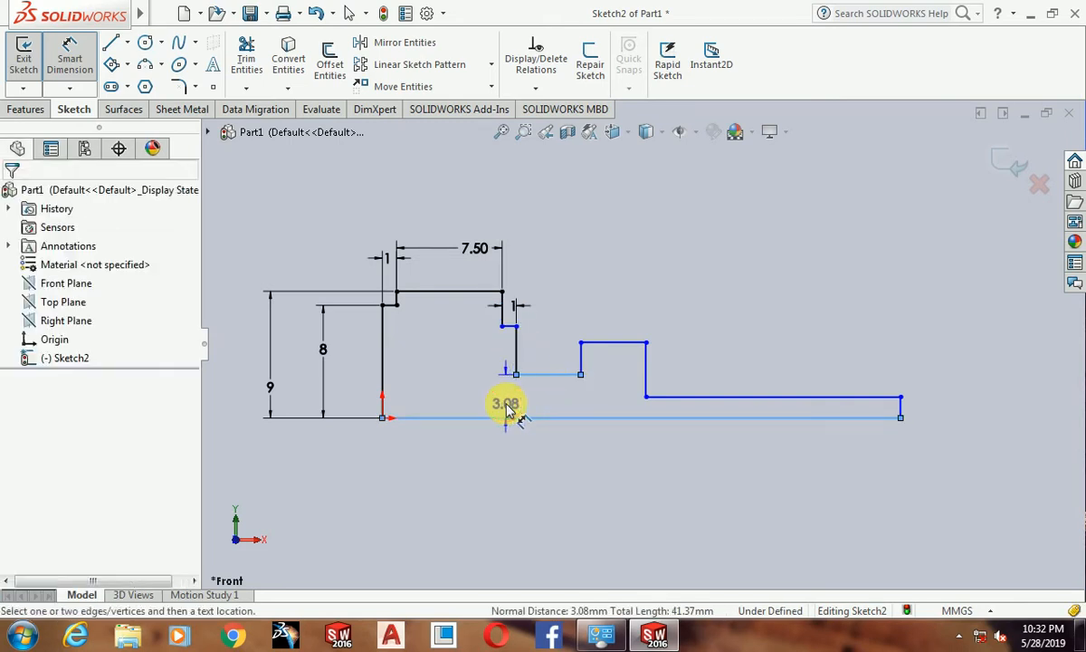
{"action": "left_click", "coordinate": [511, 409]}
{"action": "type", "text": "5"}
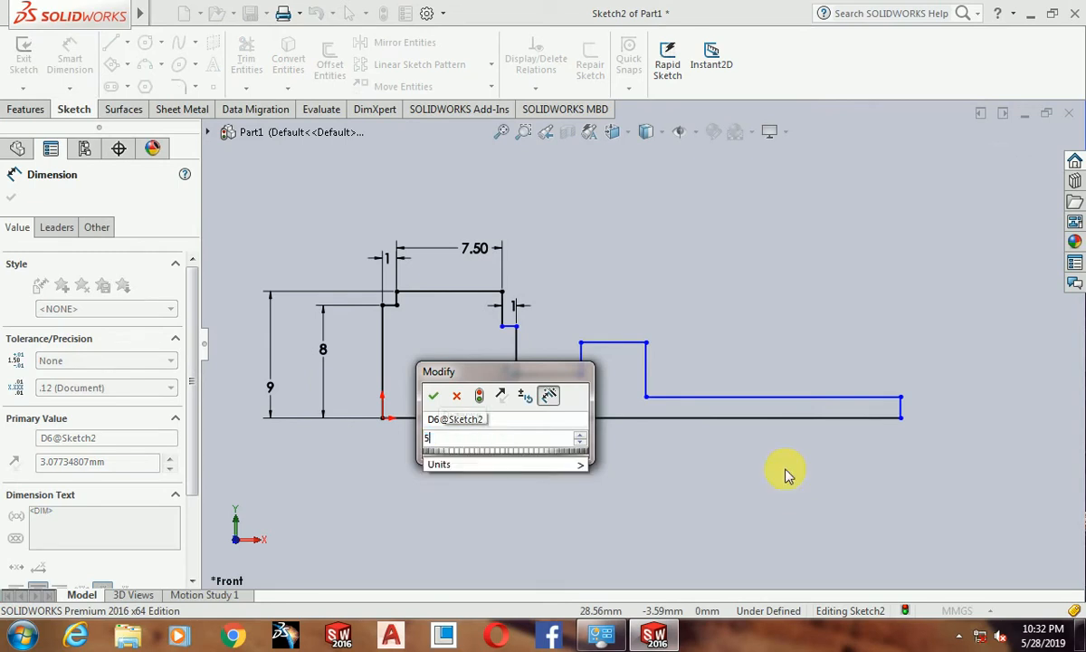
{"action": "key", "text": "Return"}
{"action": "left_click", "coordinate": [625, 317]}
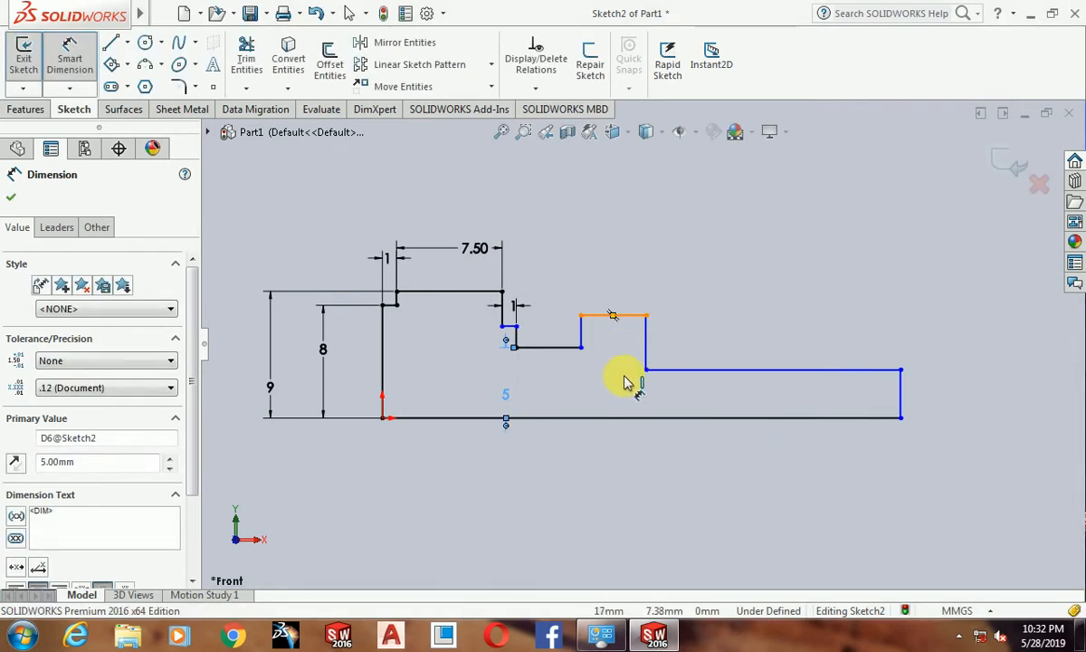
{"action": "left_click", "coordinate": [625, 417]}
{"action": "left_click", "coordinate": [607, 392]}
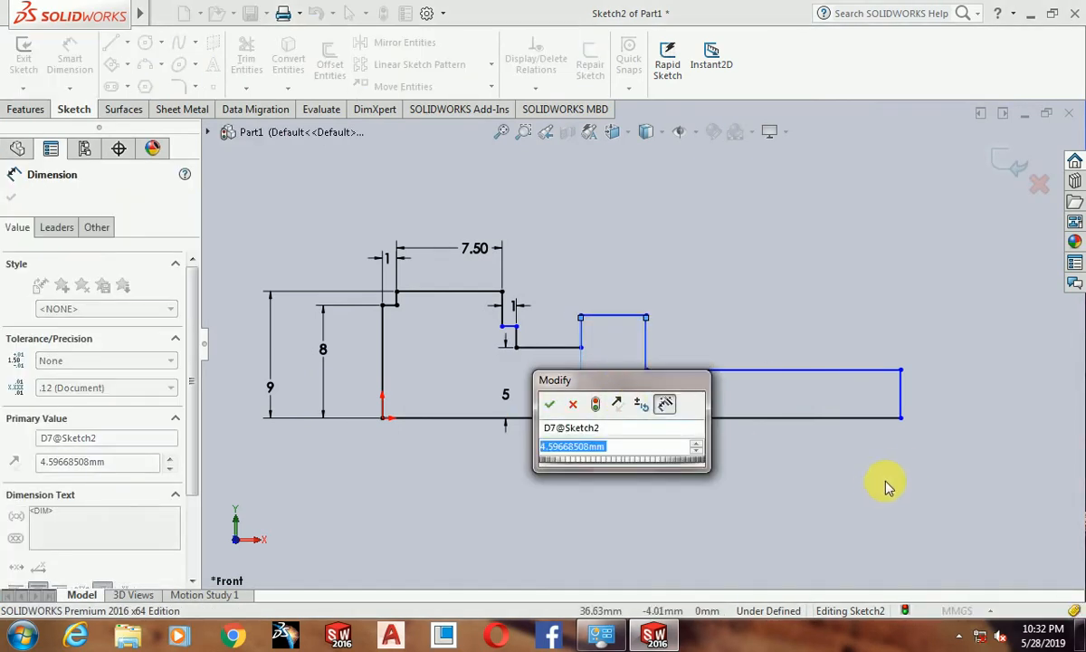
{"action": "key", "text": "Return"}
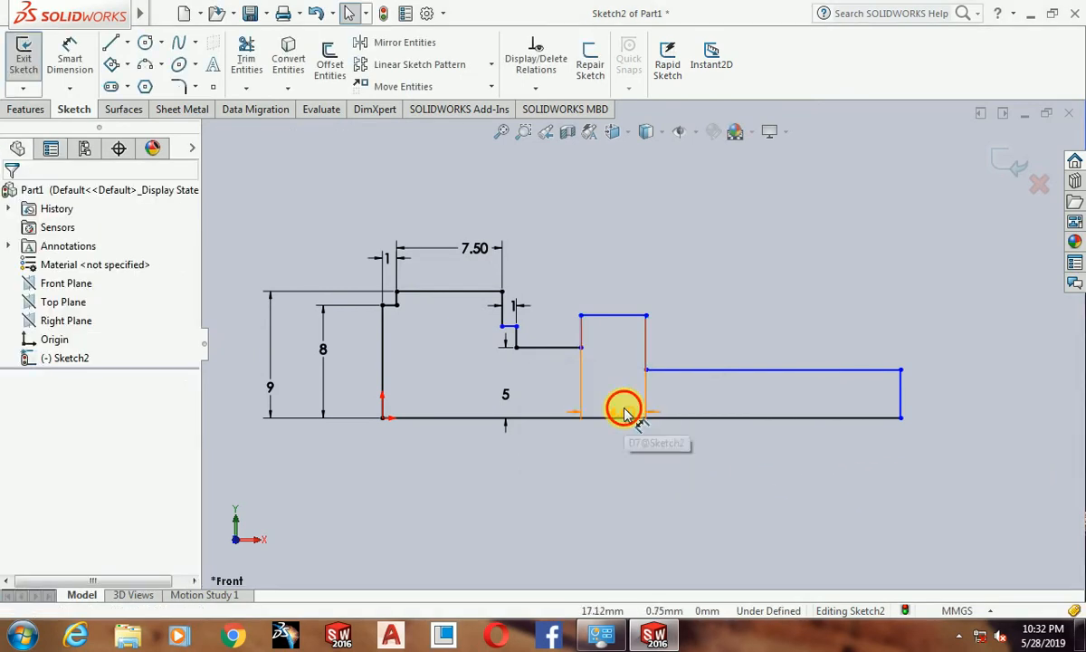
{"action": "left_click", "coordinate": [624, 412]}
{"action": "key", "text": "Delete"}
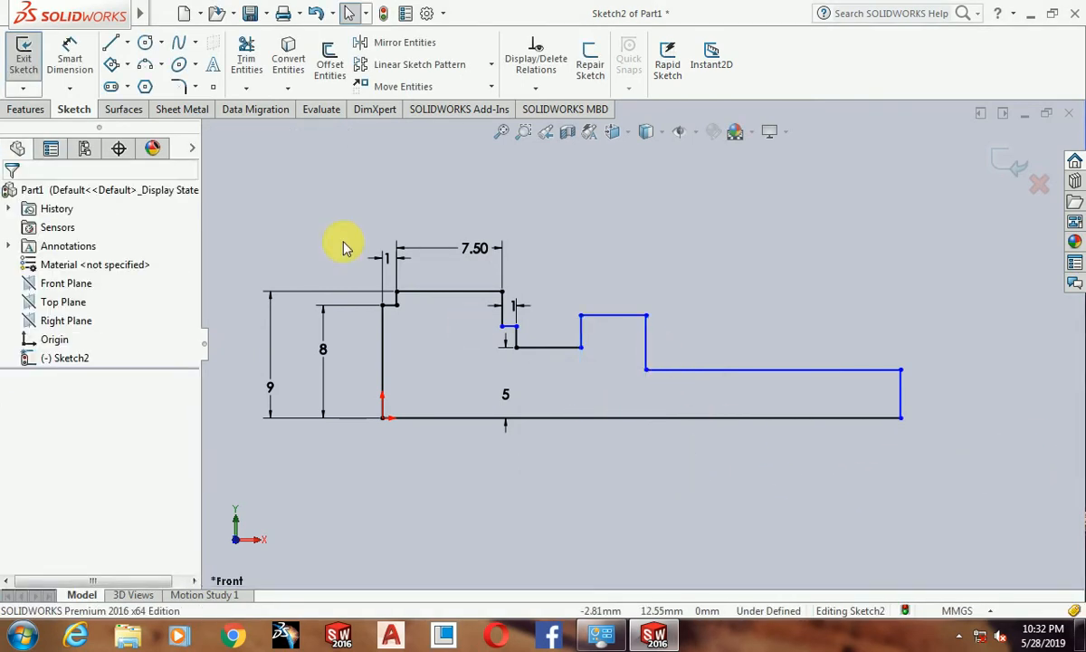
Dimension the distance from the top edge of the smaller block beside the notch to the base line at 7 mm.
{"action": "left_click", "coordinate": [69, 59]}
{"action": "left_click", "coordinate": [615, 315]}
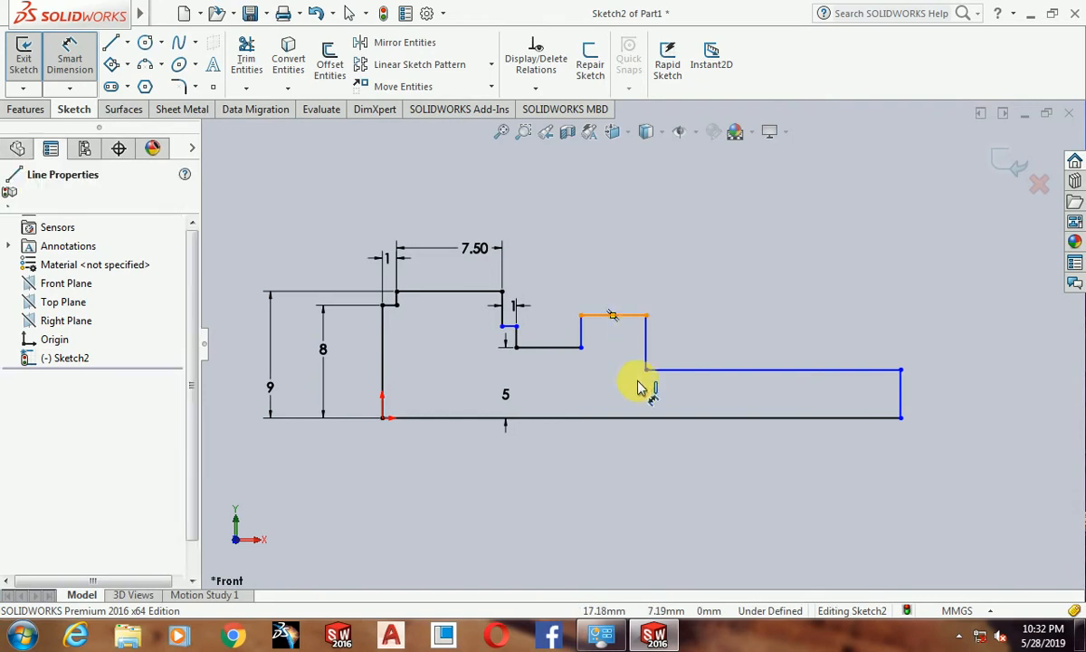
{"action": "left_click", "coordinate": [629, 417]}
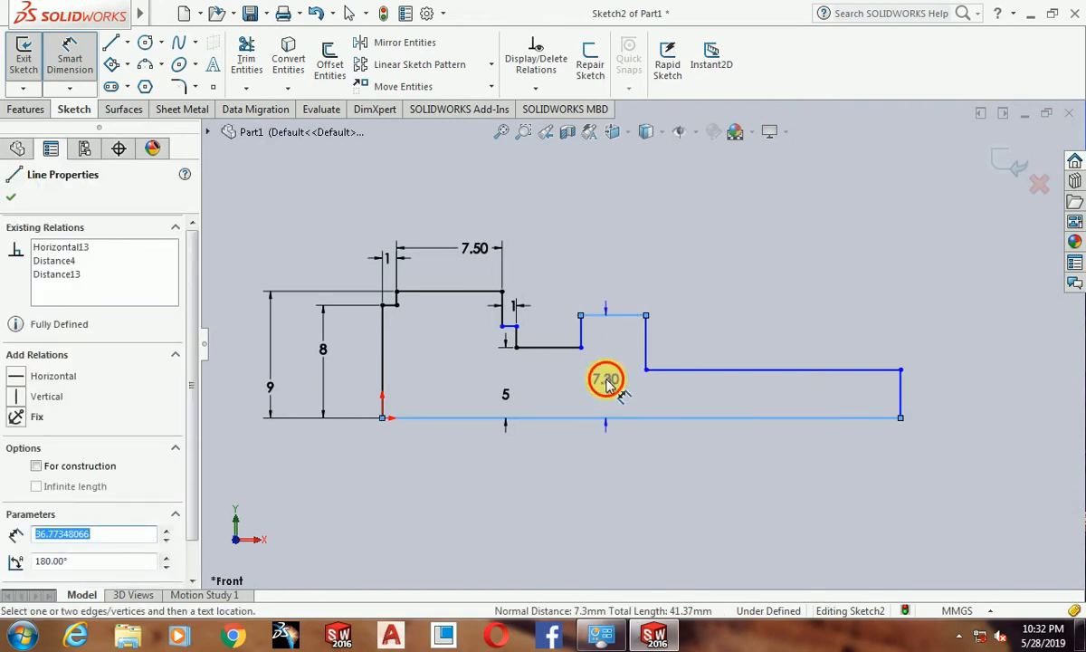
{"action": "left_click", "coordinate": [607, 382]}
{"action": "type", "text": "7"}
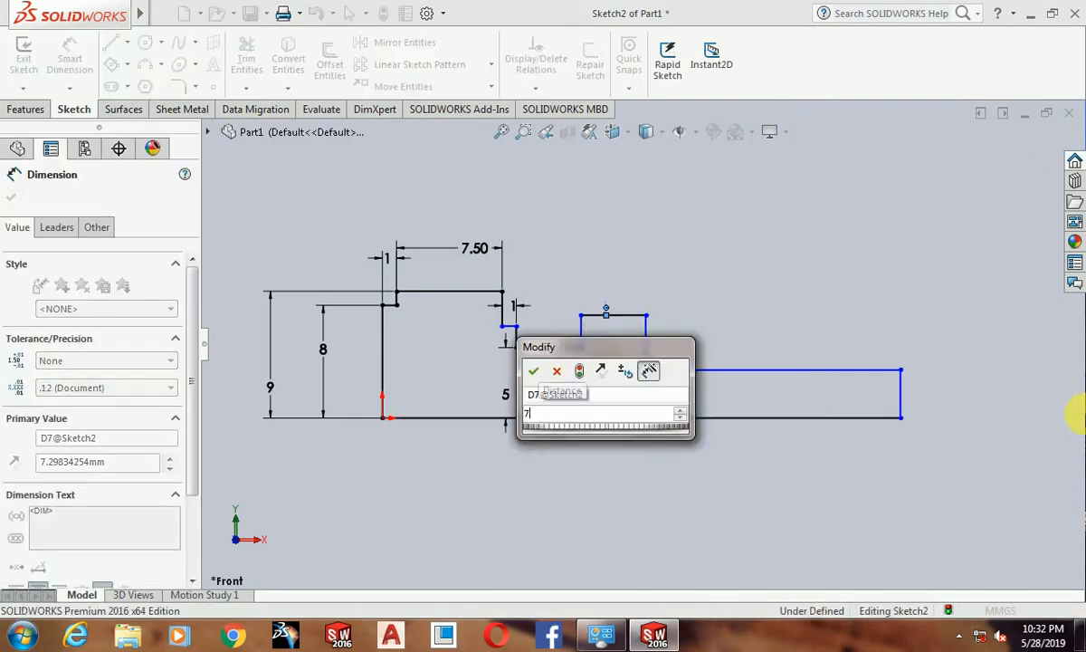
{"action": "key", "text": "Return"}
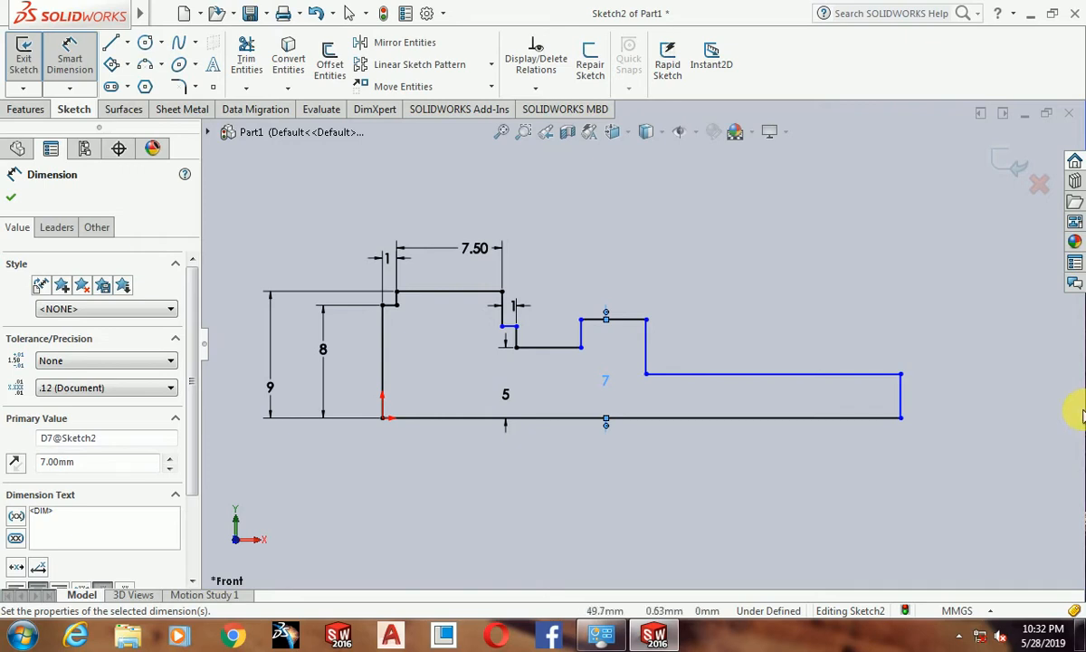
Dimension the distance from the long horizontal edge at the profile's far end to the base line at 5 mm.
{"action": "left_click", "coordinate": [839, 418]}
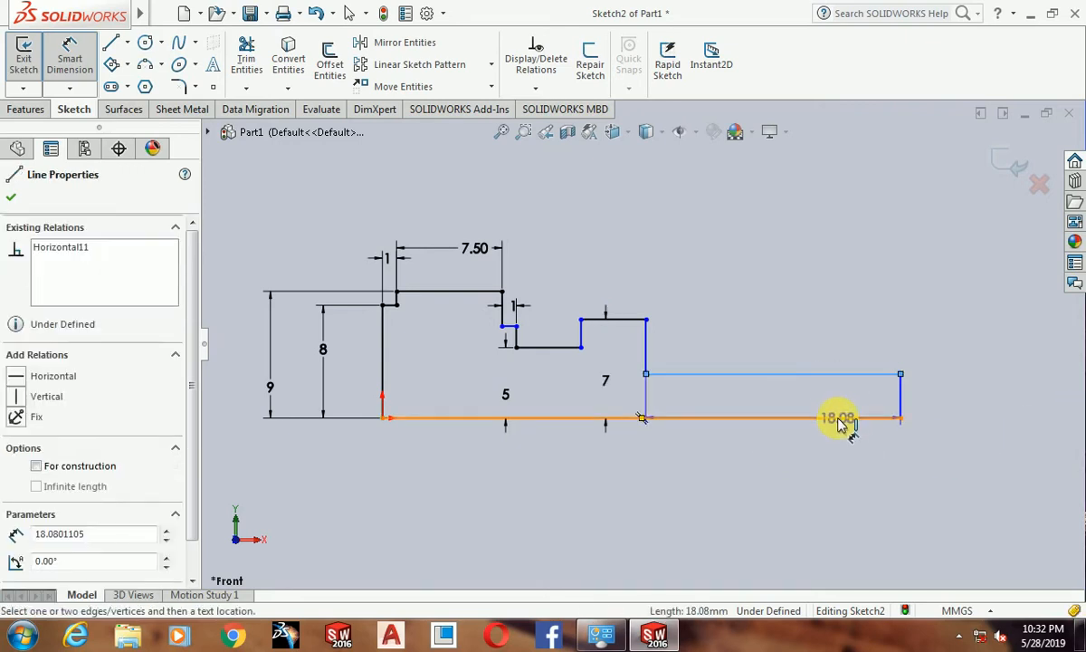
{"action": "left_click", "coordinate": [839, 418]}
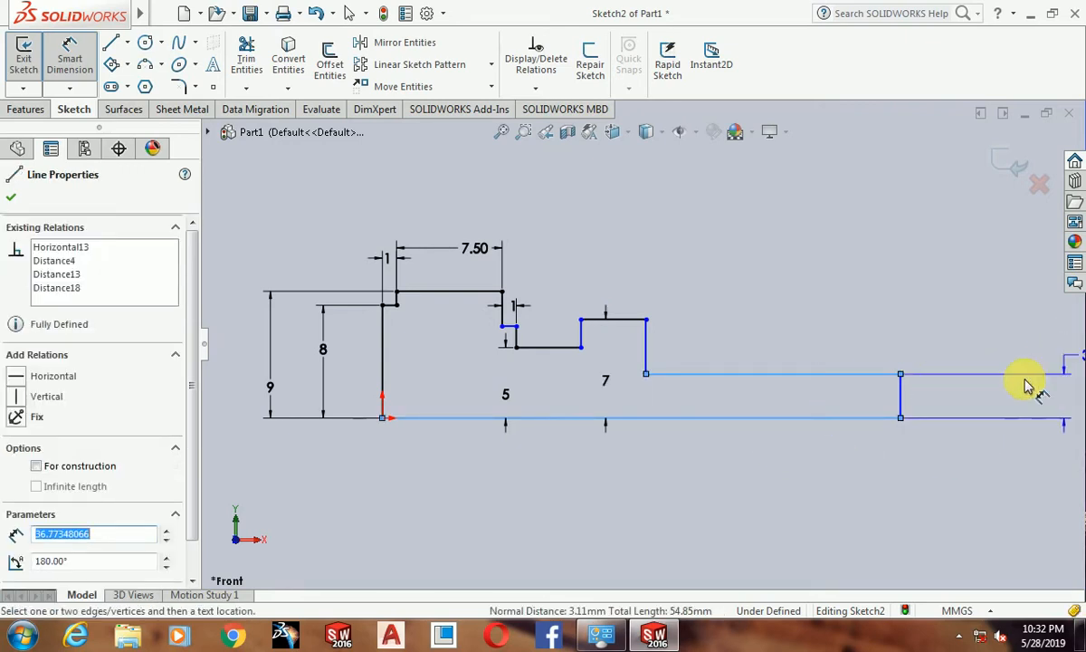
{"action": "left_click", "coordinate": [1050, 407]}
{"action": "type", "text": "5"}
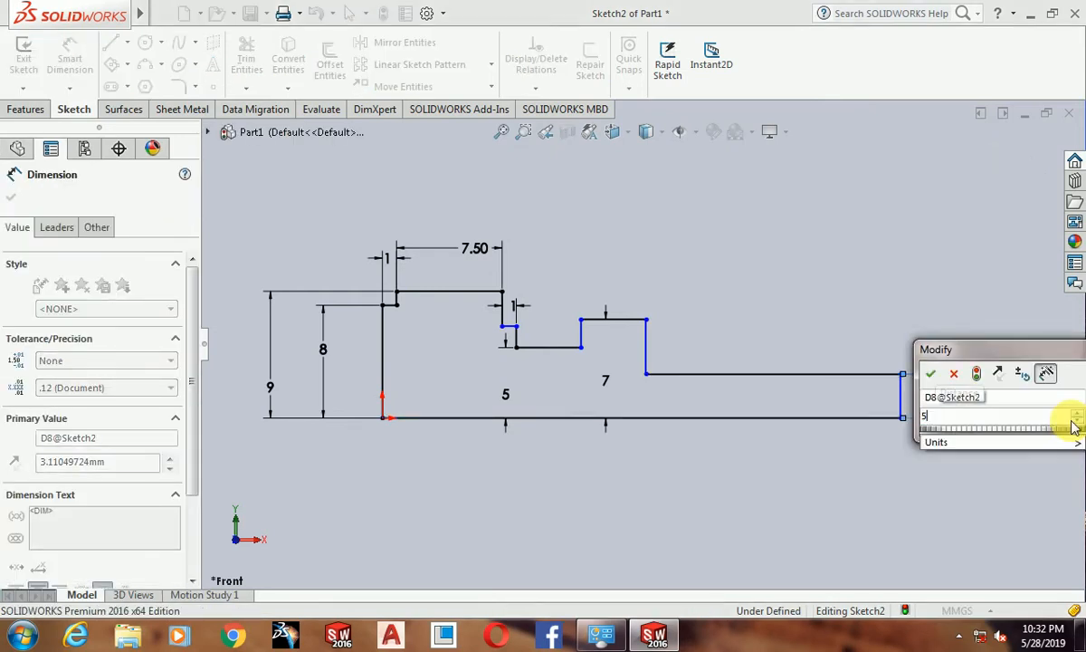
{"action": "key", "text": "Return"}
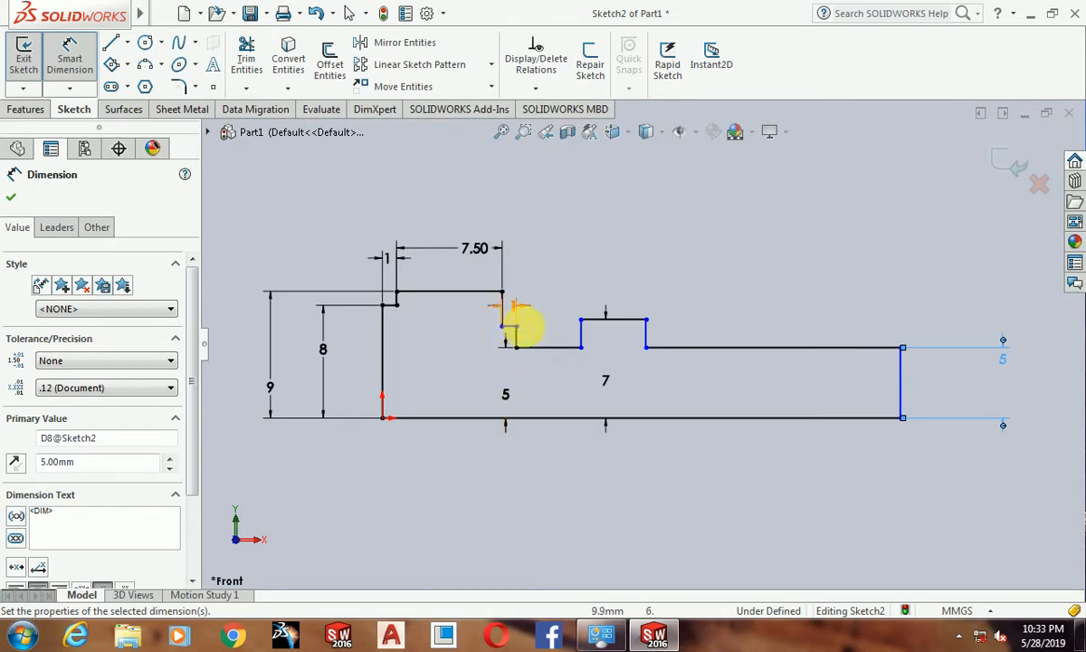
{"action": "key", "text": "Escape"}
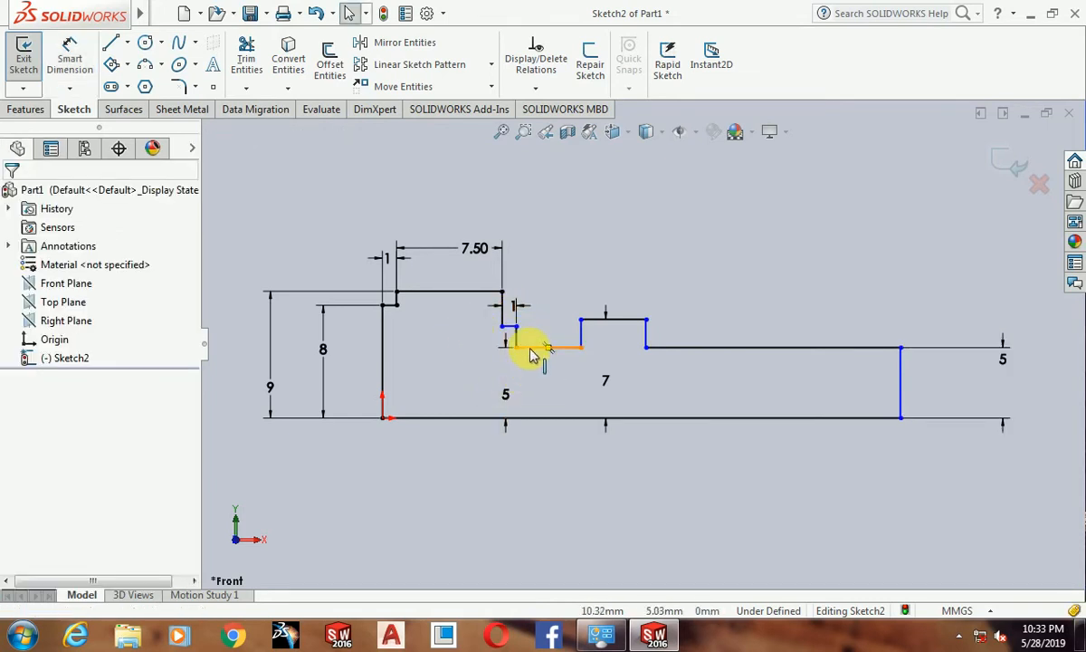
{"action": "left_click", "coordinate": [512, 334]}
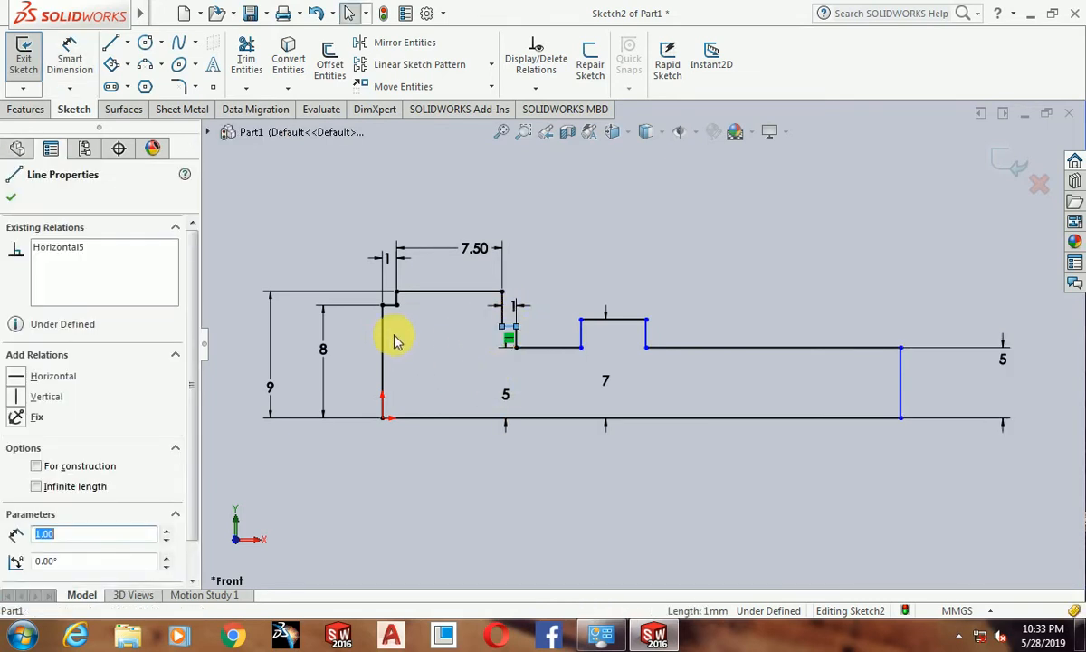
{"action": "left_click", "coordinate": [389, 306], "text": "ctrl"}
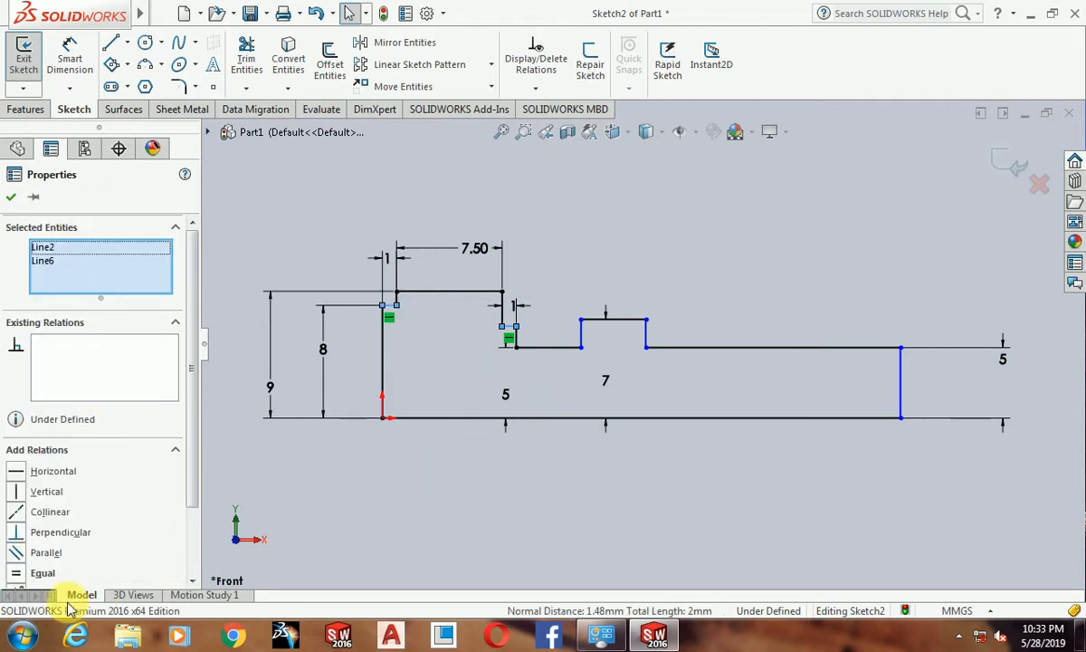
{"action": "left_click", "coordinate": [42, 573]}
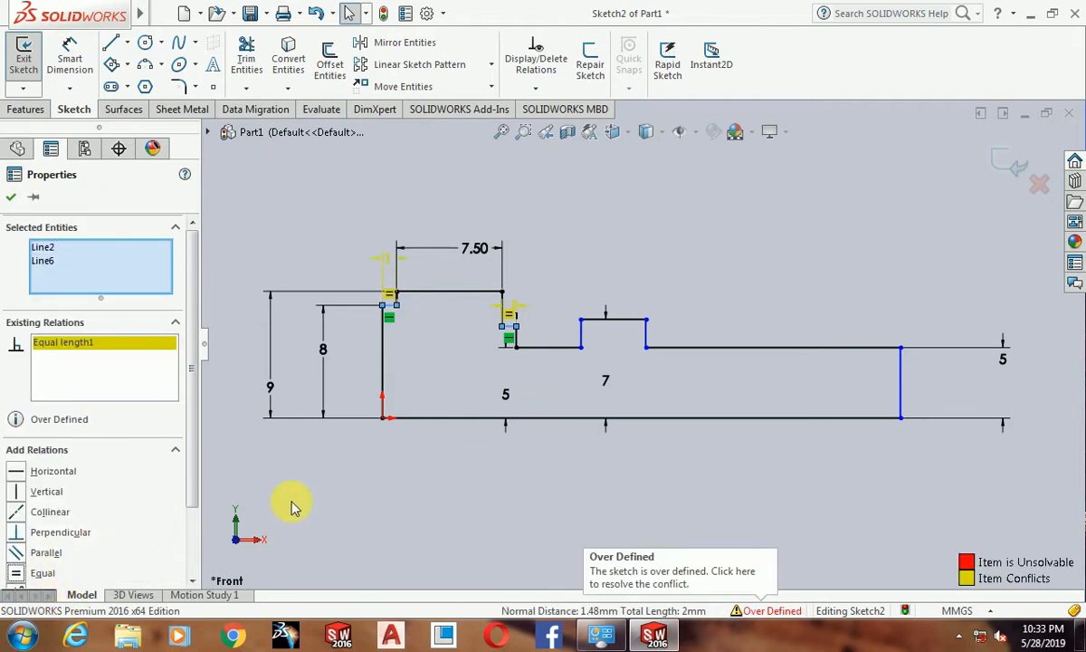
{"action": "right_click", "coordinate": [118, 345]}
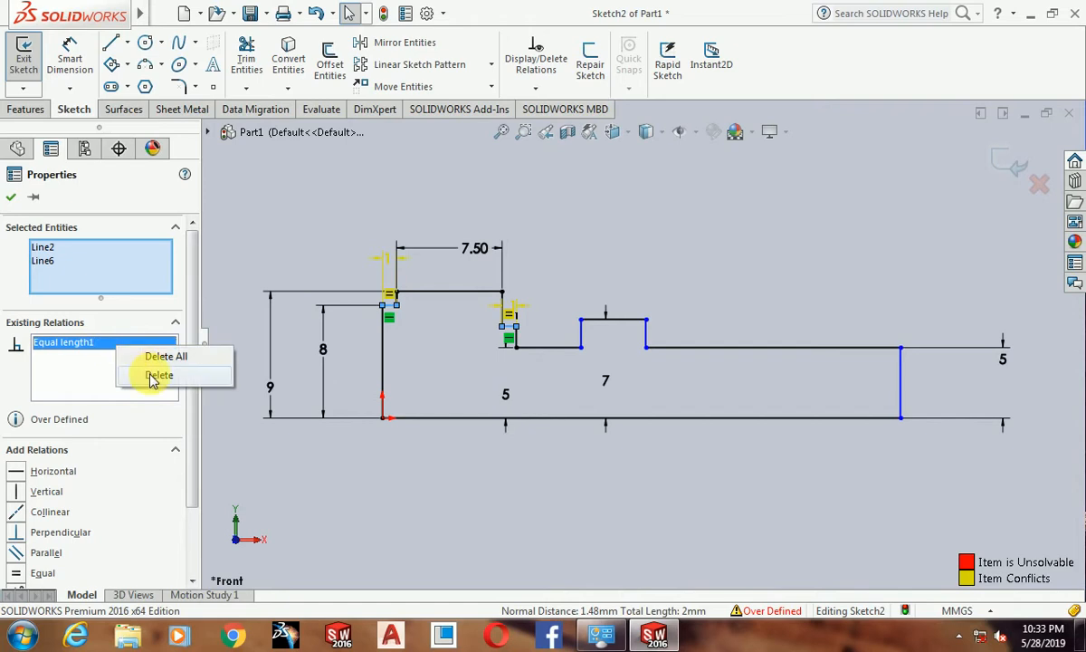
{"action": "left_click", "coordinate": [147, 376]}
{"action": "left_click", "coordinate": [423, 465]}
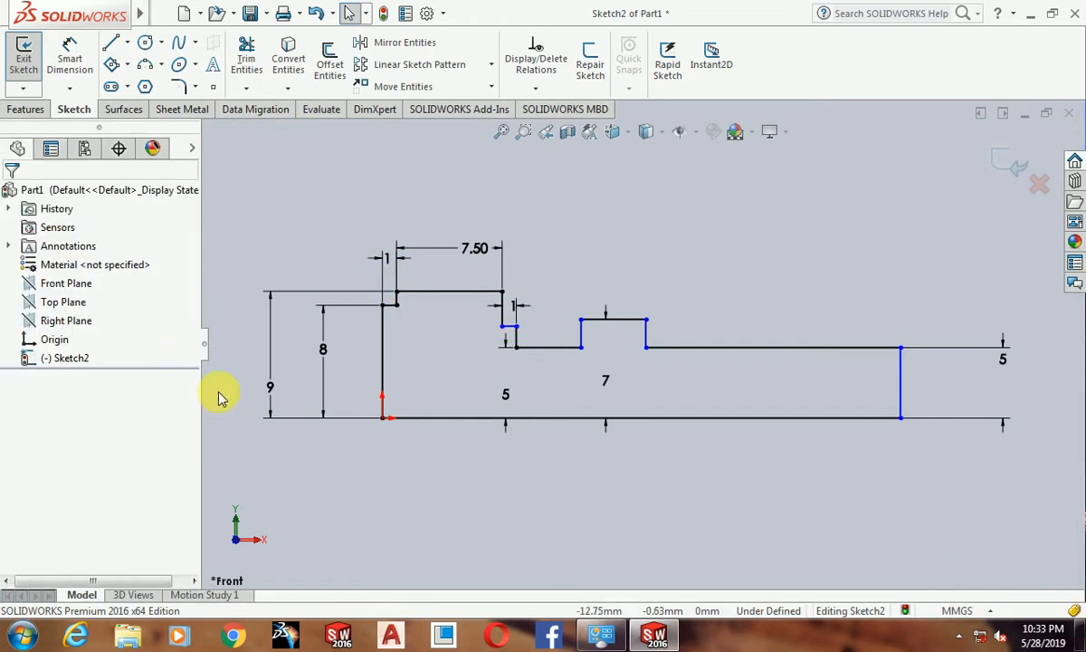
Make the two short 1 mm ledges on either side of the tallest block collinear.
{"action": "left_click", "coordinate": [510, 329]}
{"action": "left_click", "coordinate": [391, 311], "text": "ctrl"}
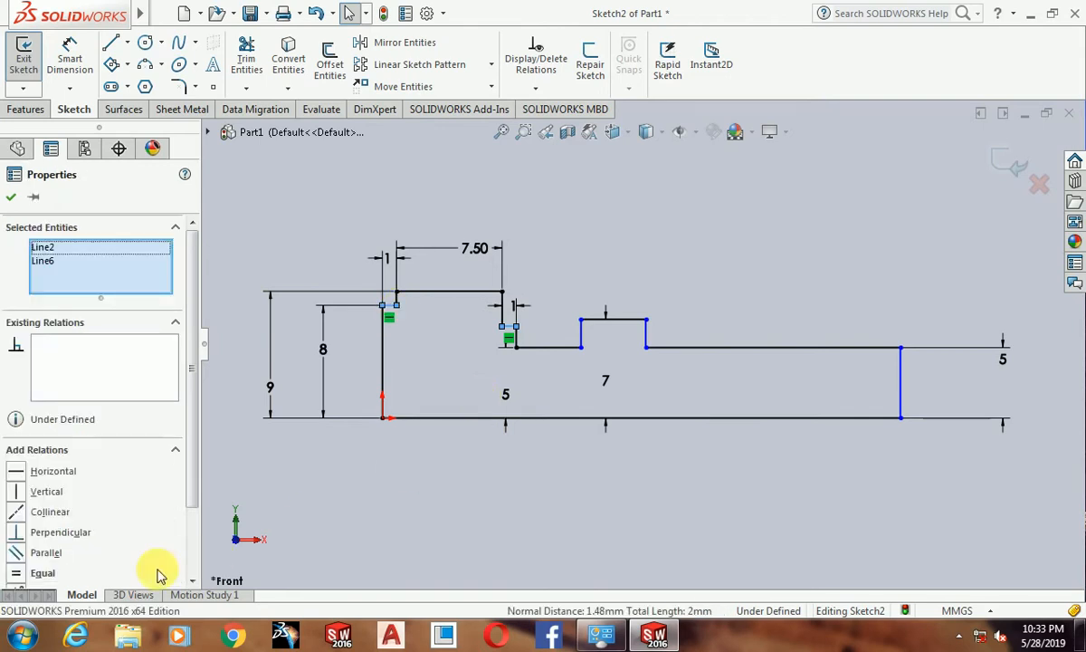
{"action": "left_click", "coordinate": [45, 512]}
{"action": "left_click", "coordinate": [395, 482]}
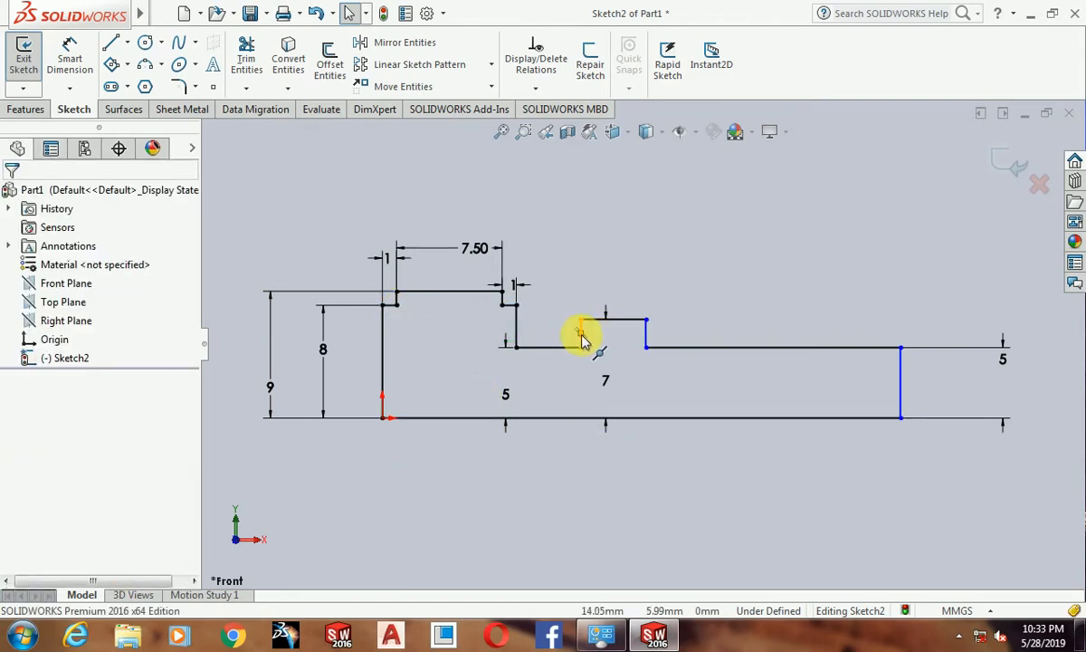
Dimension the length of the long horizontal edge beyond the smaller block at 20 mm.
{"action": "left_click", "coordinate": [70, 58]}
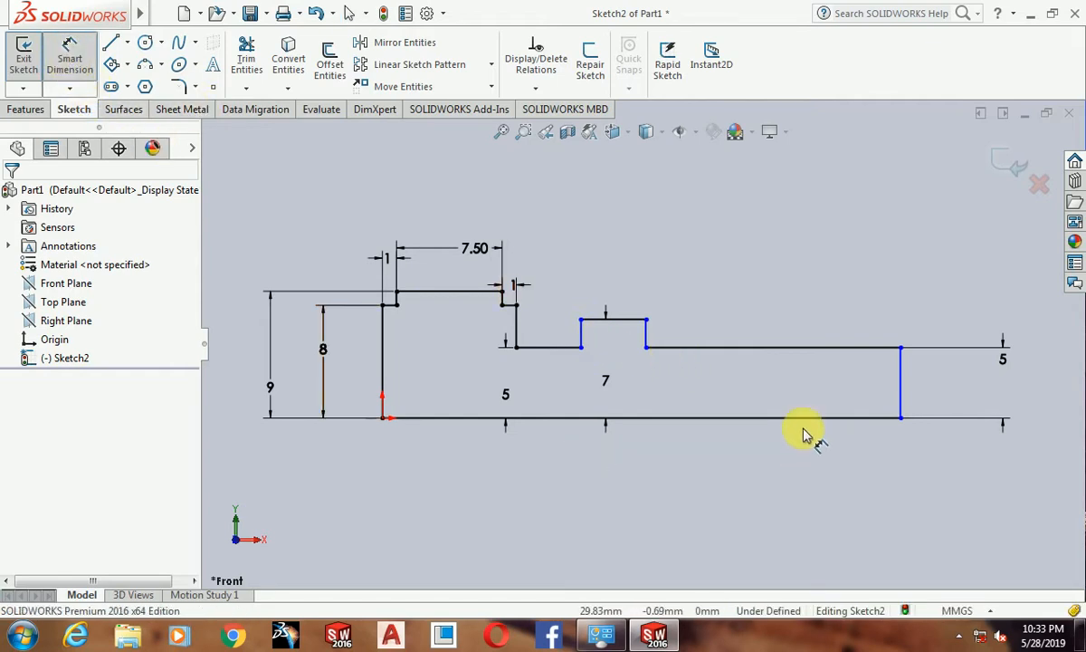
{"action": "left_click", "coordinate": [800, 347]}
{"action": "left_click", "coordinate": [800, 314]}
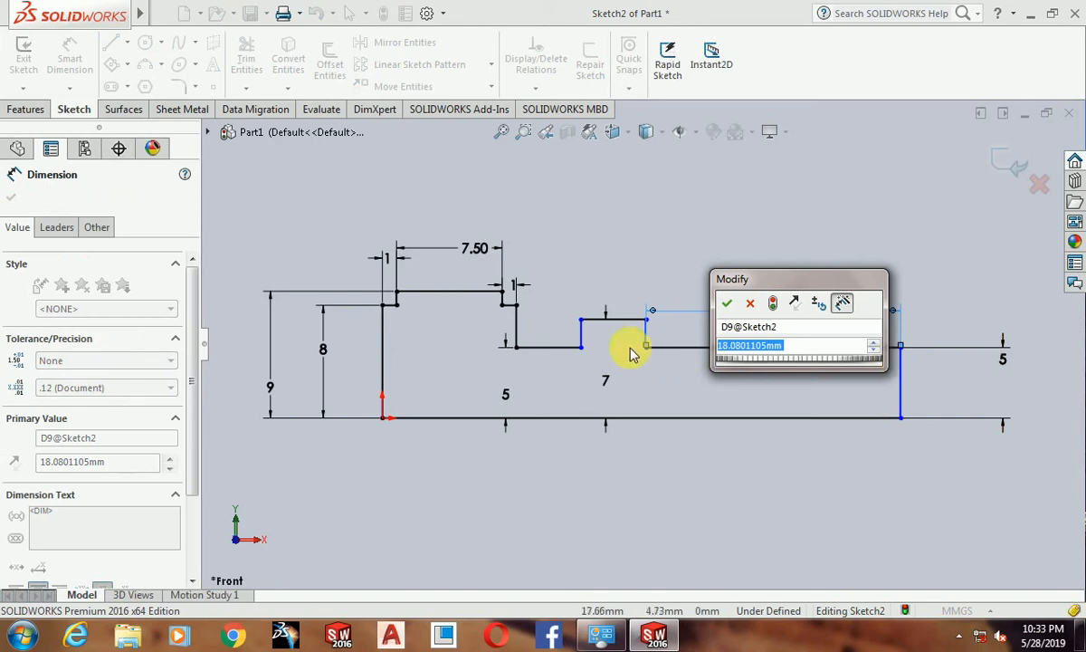
{"action": "type", "text": "20"}
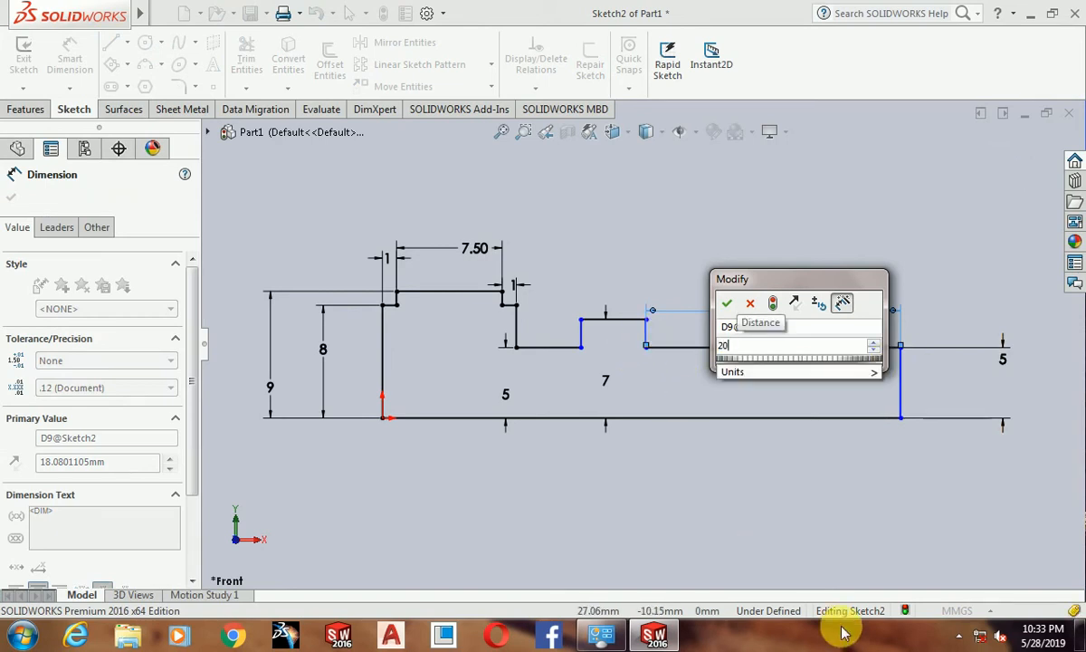
{"action": "key", "text": "Return"}
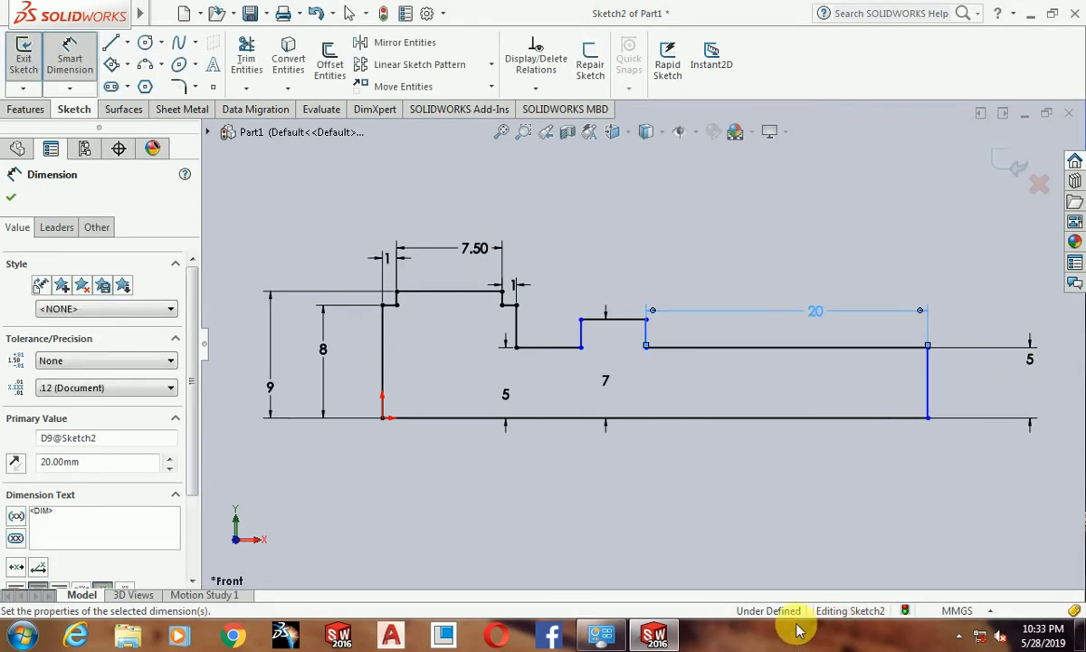
Dimension the overall length of the profile's base line at 40 mm and leave the dimension tool.
{"action": "left_click", "coordinate": [674, 418]}
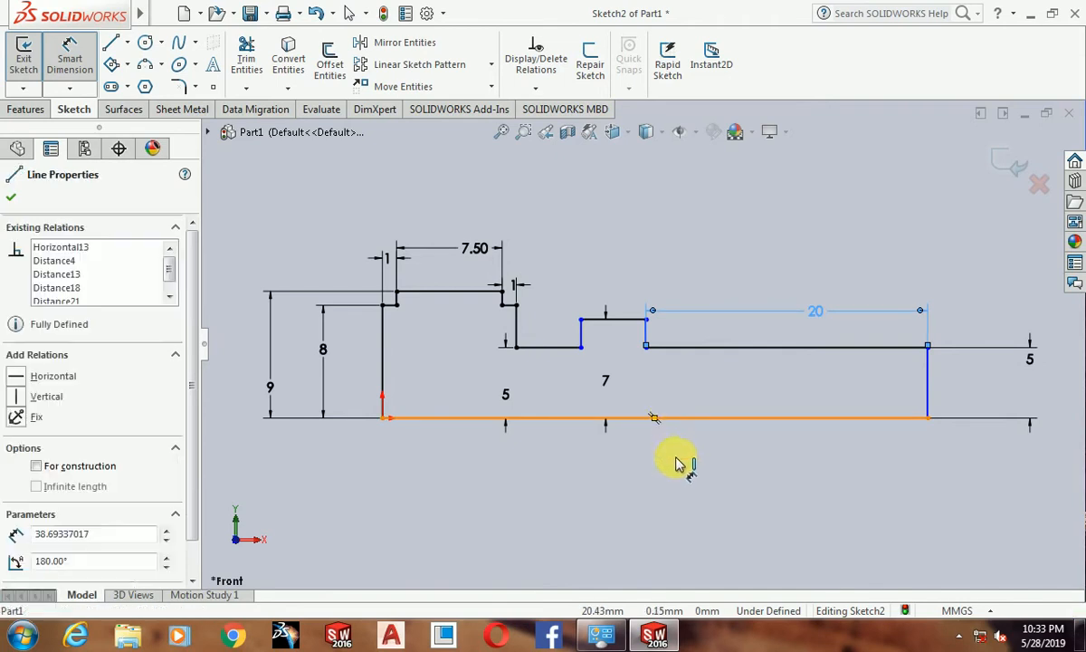
{"action": "left_click", "coordinate": [680, 463]}
{"action": "type", "text": "4"}
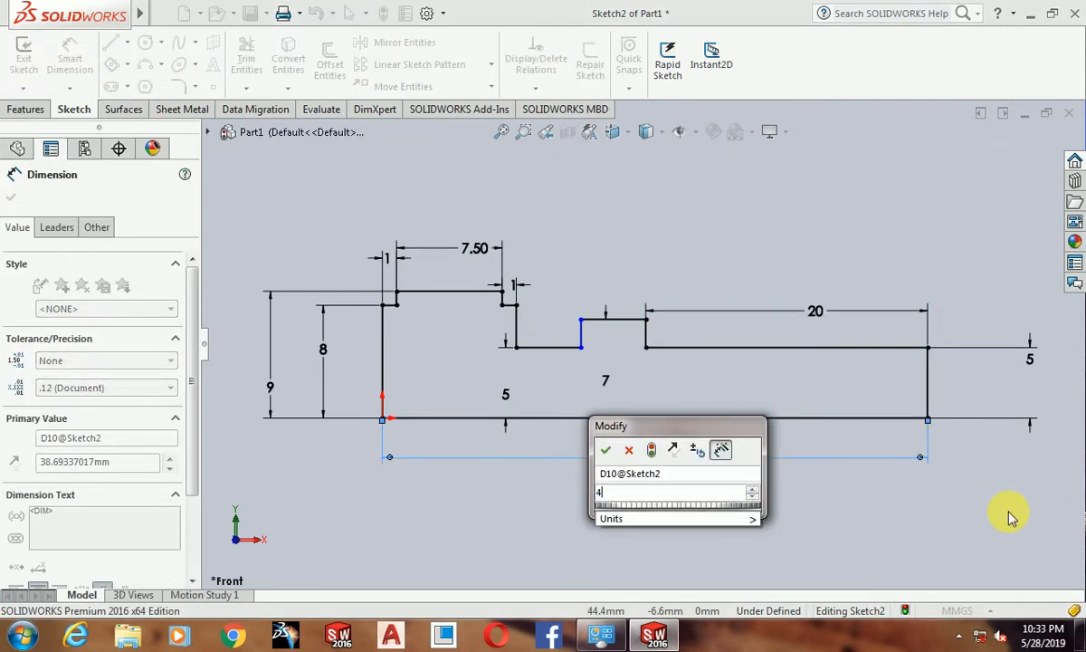
{"action": "key", "text": "Return"}
{"action": "left_click", "coordinate": [822, 514]}
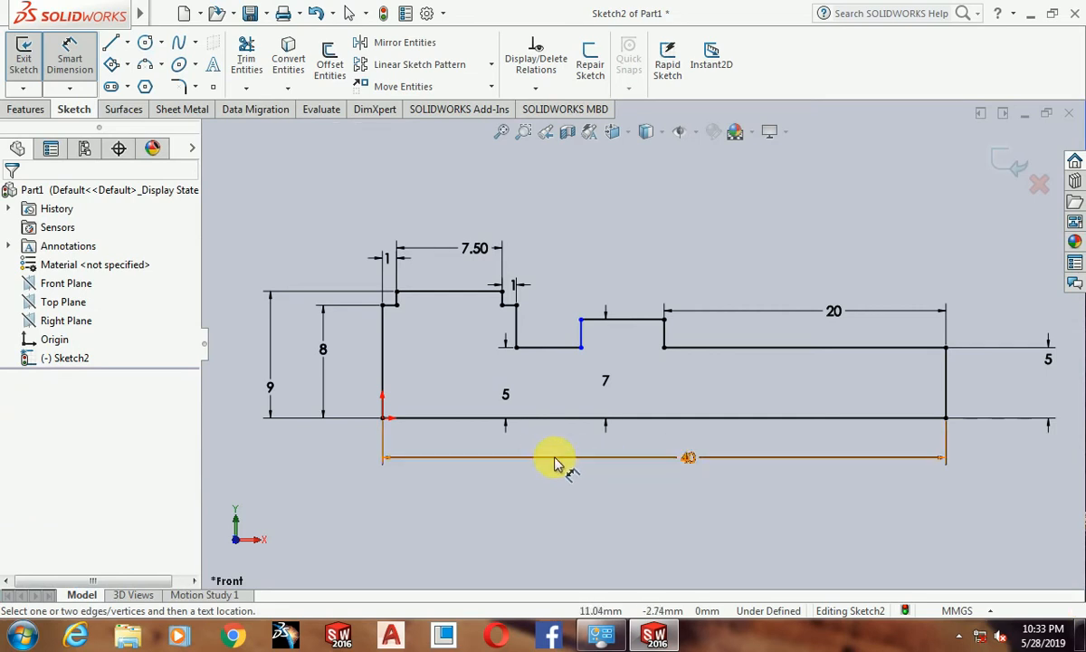
{"action": "left_click", "coordinate": [73, 64]}
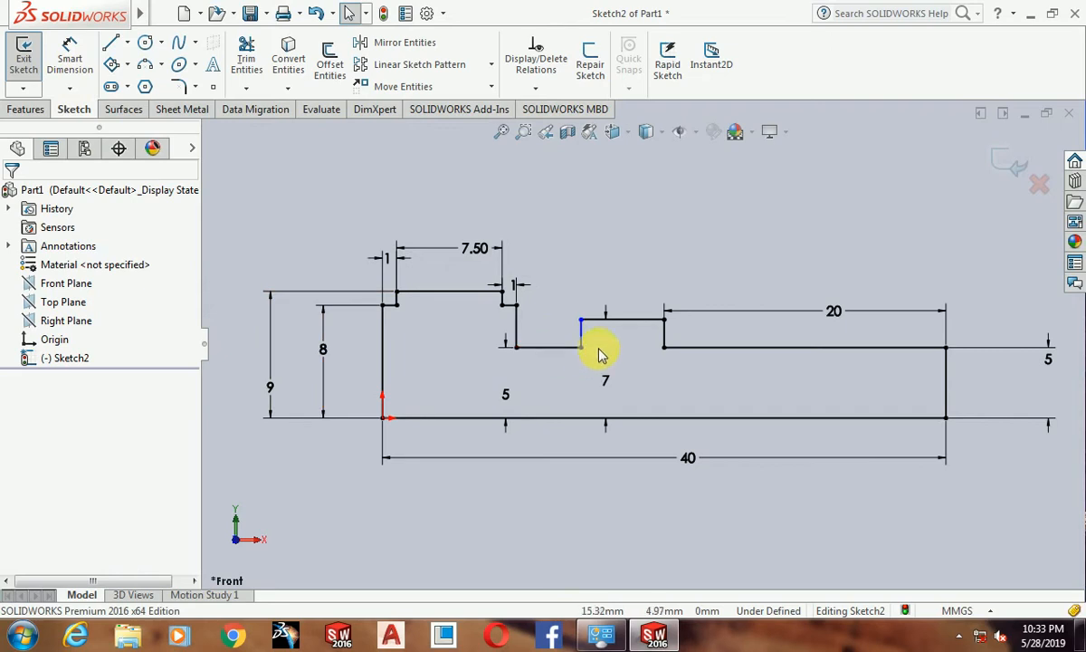
Add an Equal relation between the notch's floor edge and the top edge of the smaller block.
{"action": "left_click", "coordinate": [569, 353]}
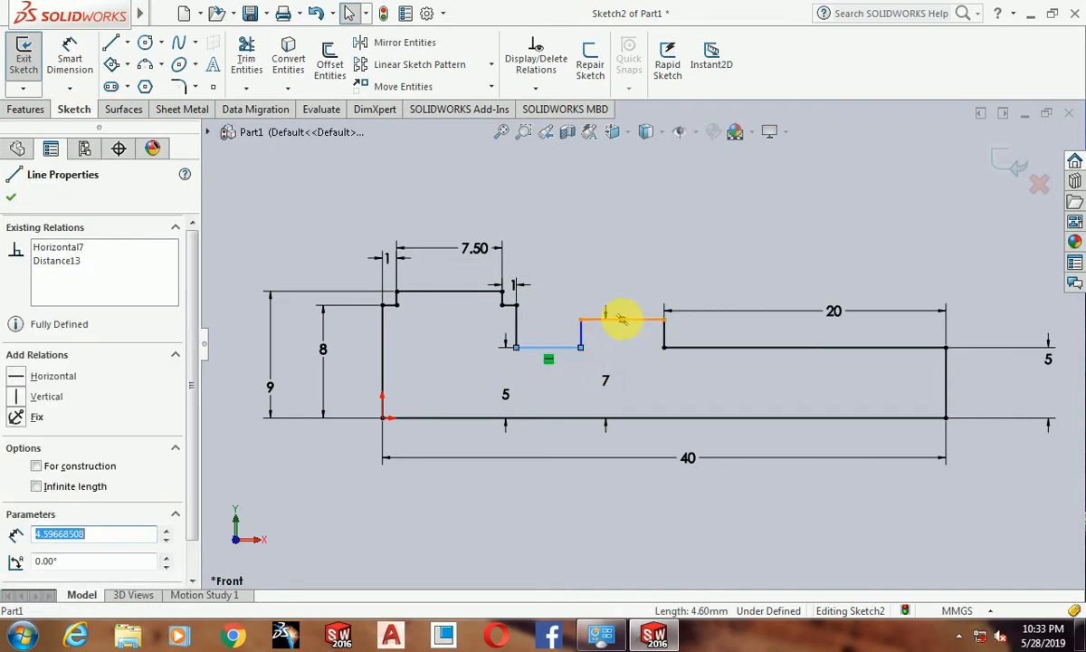
{"action": "left_click", "coordinate": [631, 322], "text": "ctrl"}
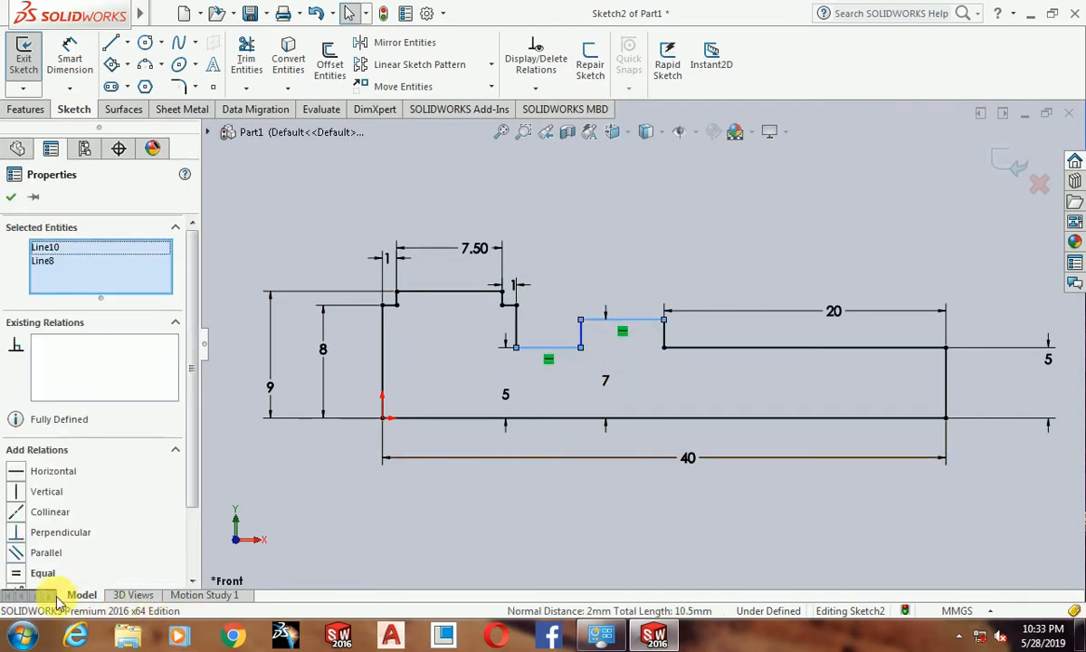
{"action": "left_click", "coordinate": [39, 574]}
{"action": "left_click", "coordinate": [494, 548]}
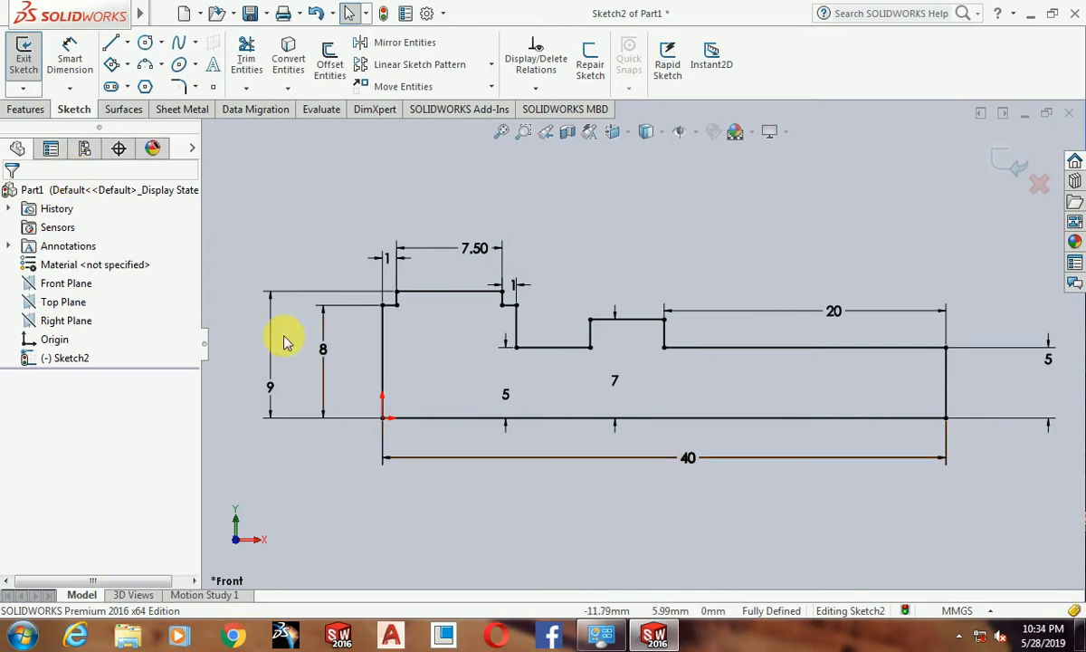
Revolve the closed stepped profile 360 degrees about its 40 mm base line.
{"action": "left_click", "coordinate": [27, 109]}
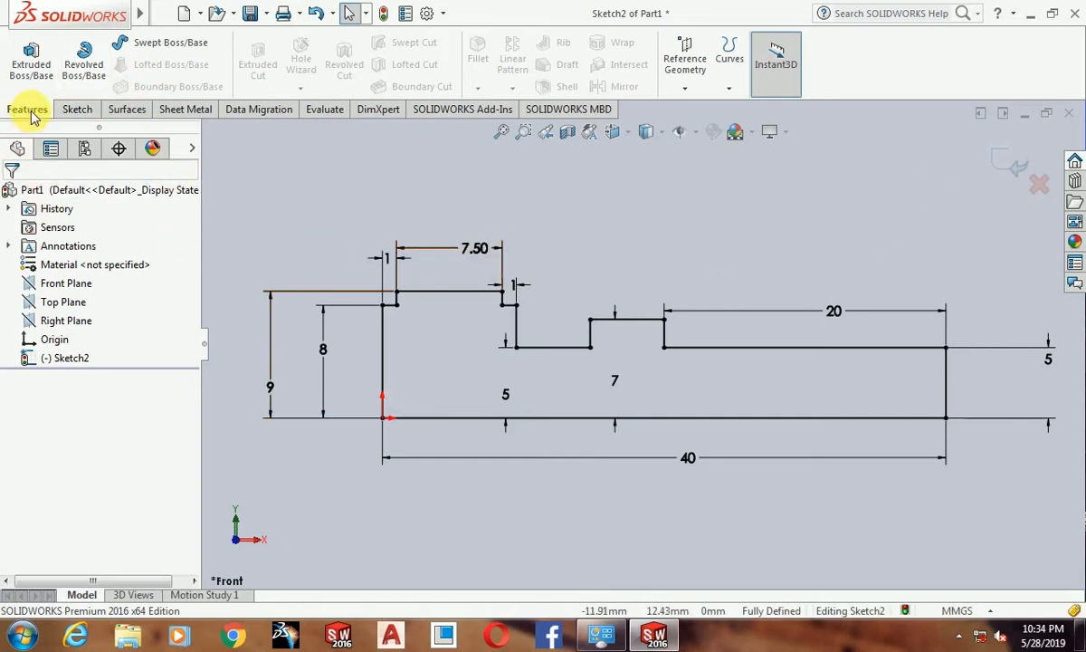
{"action": "left_click", "coordinate": [85, 71]}
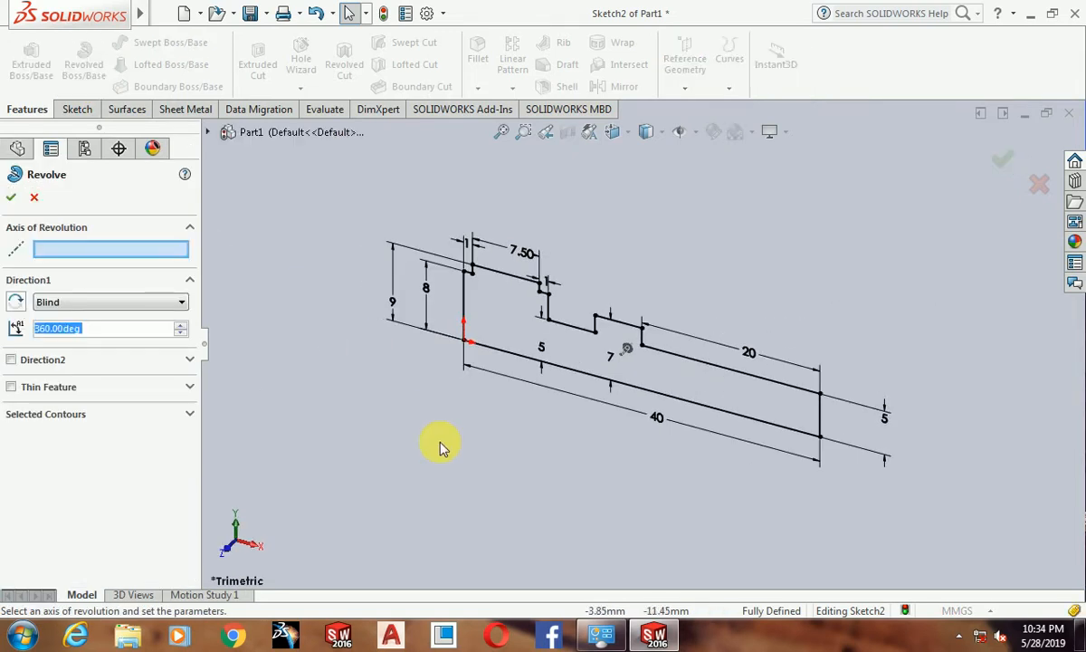
{"action": "left_click", "coordinate": [606, 381]}
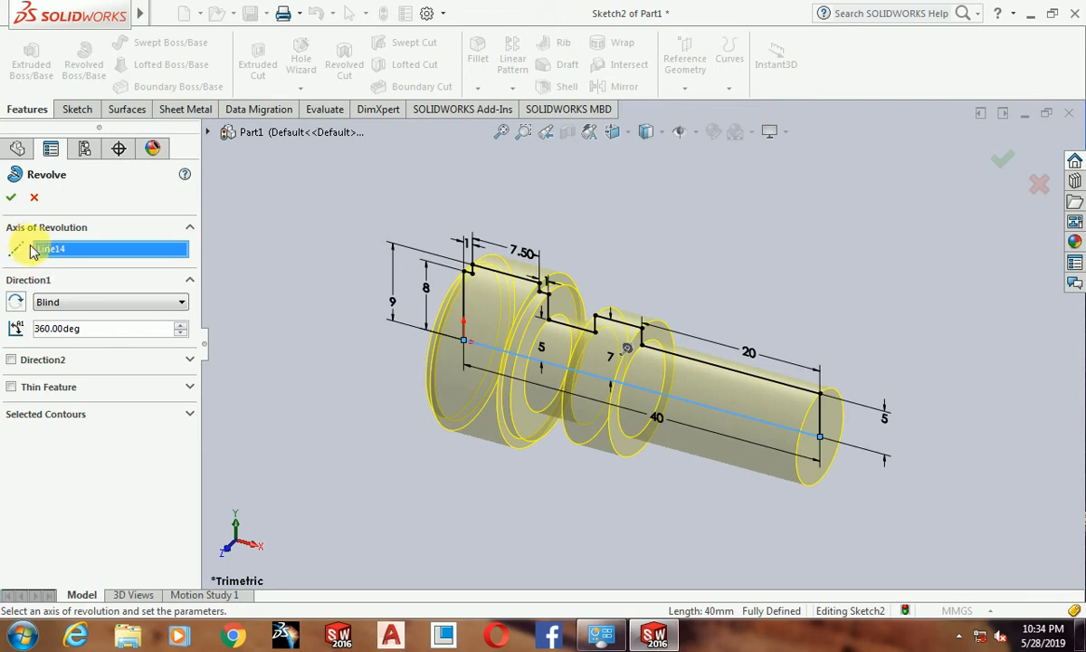
{"action": "left_click", "coordinate": [11, 196]}
Create a sketch on the free end face of the long shaft section by converting its circular edge, and exit the sketch.
{"action": "middle_click_drag", "start_coordinate": [671, 528], "coordinate": [819, 457]}
{"action": "scroll", "coordinate": [819, 456], "scroll_direction": "down", "scroll_amount": 1}
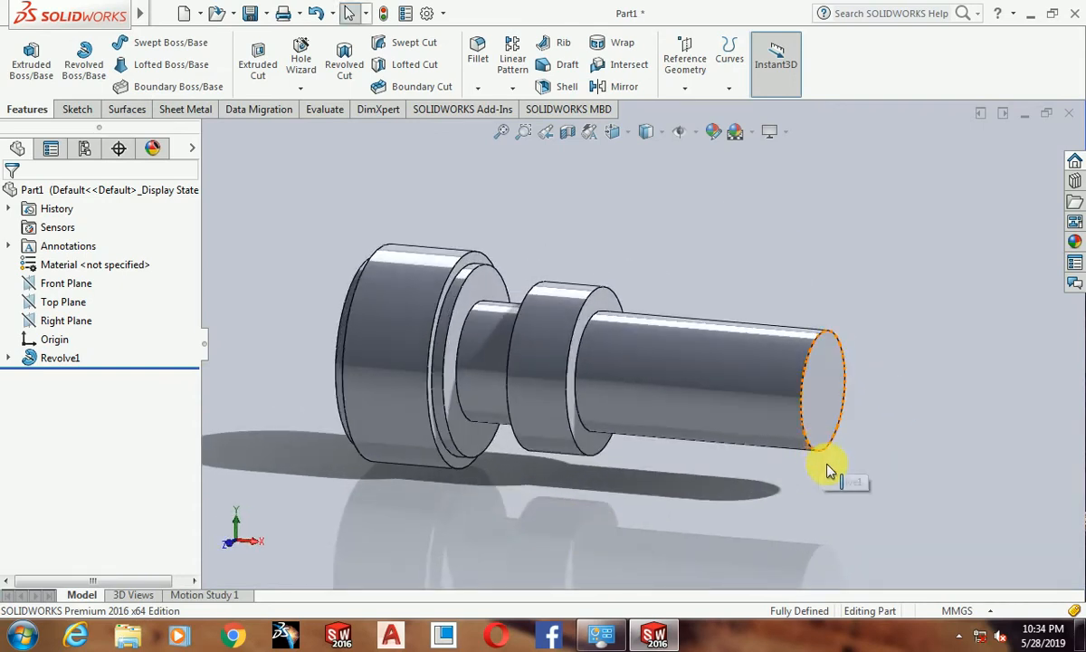
{"action": "left_click", "coordinate": [833, 385]}
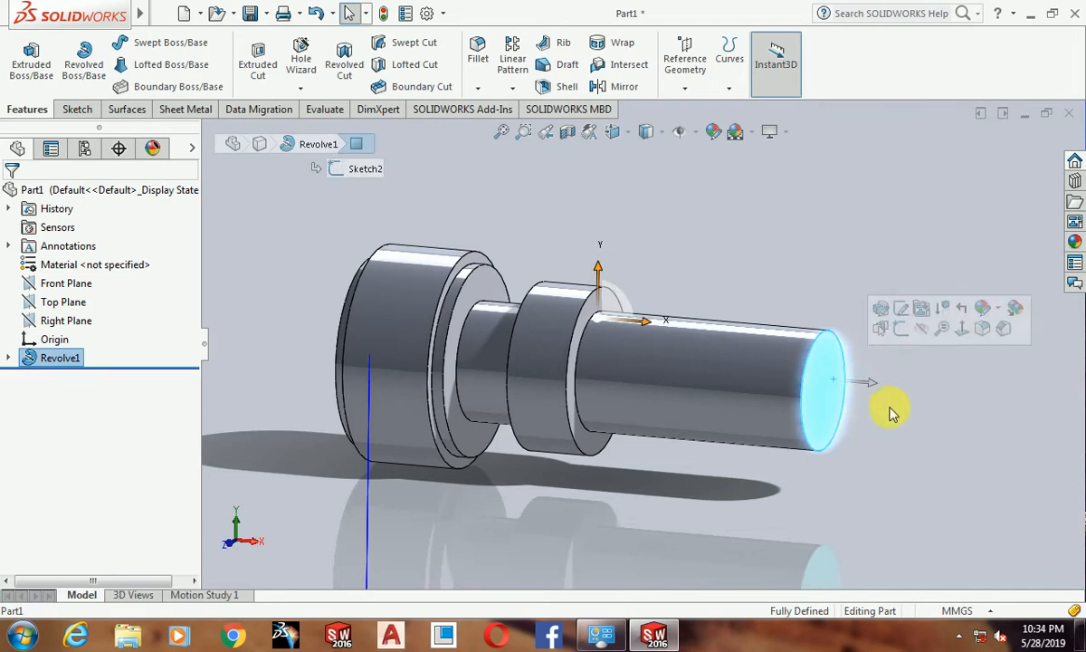
{"action": "left_click", "coordinate": [882, 308]}
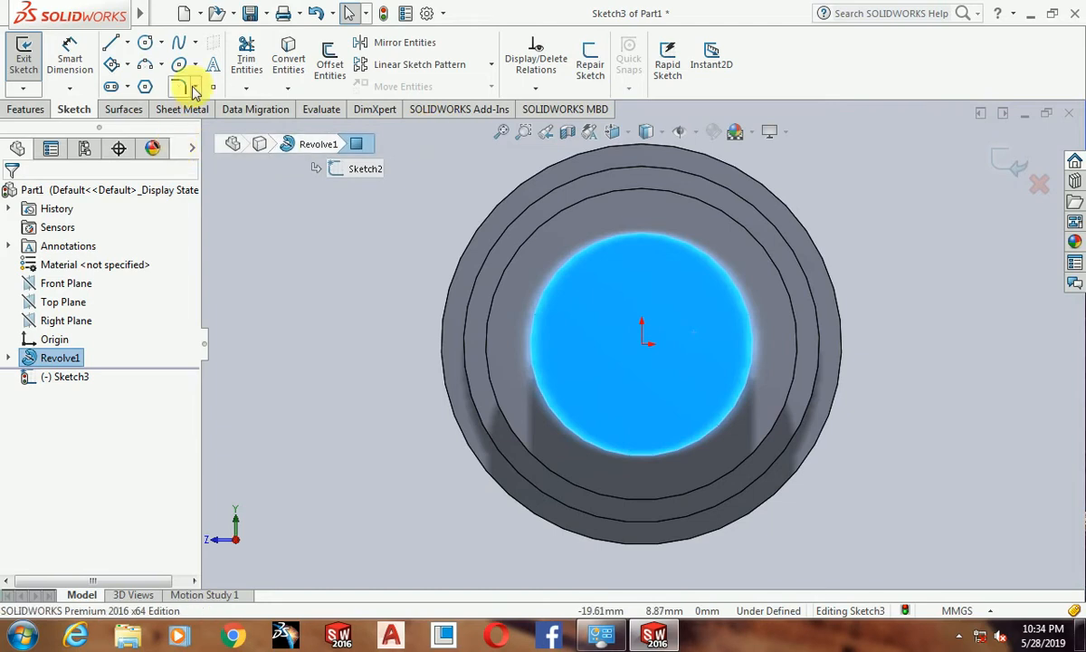
{"action": "left_click", "coordinate": [296, 62]}
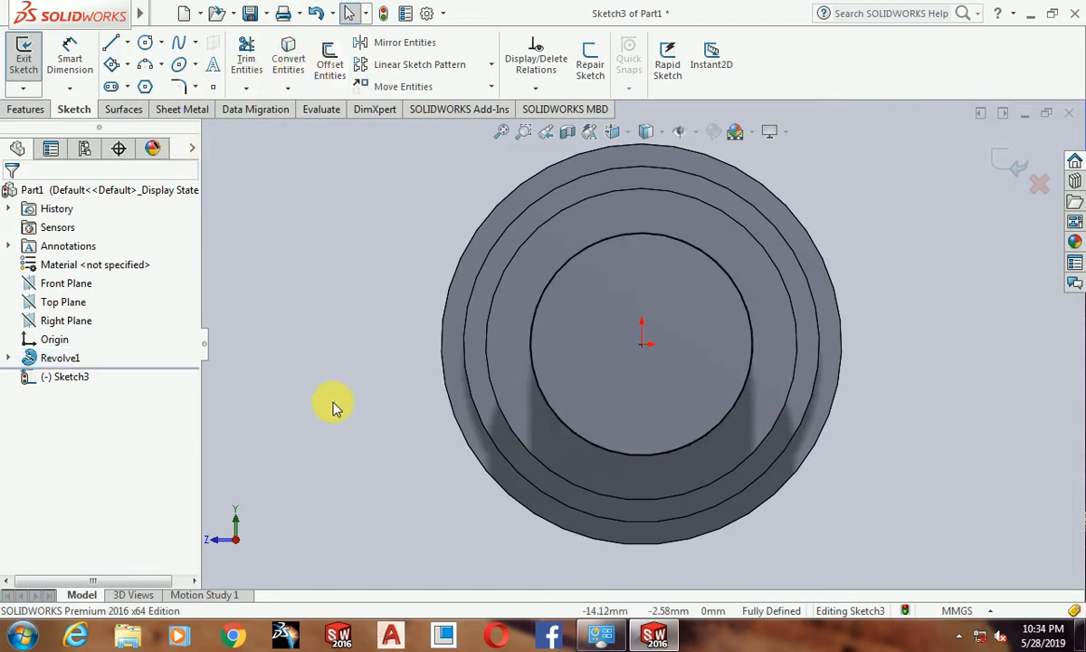
{"action": "mouse_move", "coordinate": [335, 408]}
{"action": "middle_mouse_down"}
{"action": "mouse_move", "coordinate": [466, 359]}
{"action": "mouse_move", "coordinate": [525, 437]}
{"action": "mouse_move", "coordinate": [565, 412]}
{"action": "mouse_move", "coordinate": [1005, 402]}
{"action": "mouse_move", "coordinate": [996, 375]}
{"action": "middle_mouse_up"}
{"action": "scroll", "coordinate": [989, 313], "scroll_direction": "up", "scroll_amount": 1}
{"action": "scroll", "coordinate": [984, 369], "scroll_direction": "down", "scroll_amount": 1}
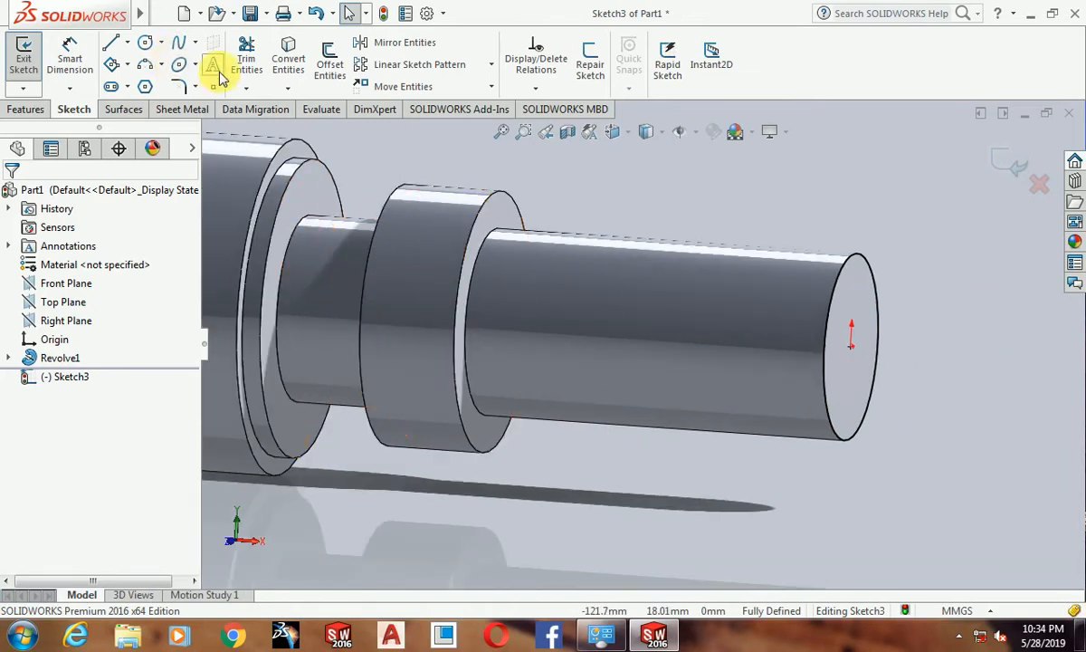
{"action": "left_click", "coordinate": [1003, 173]}
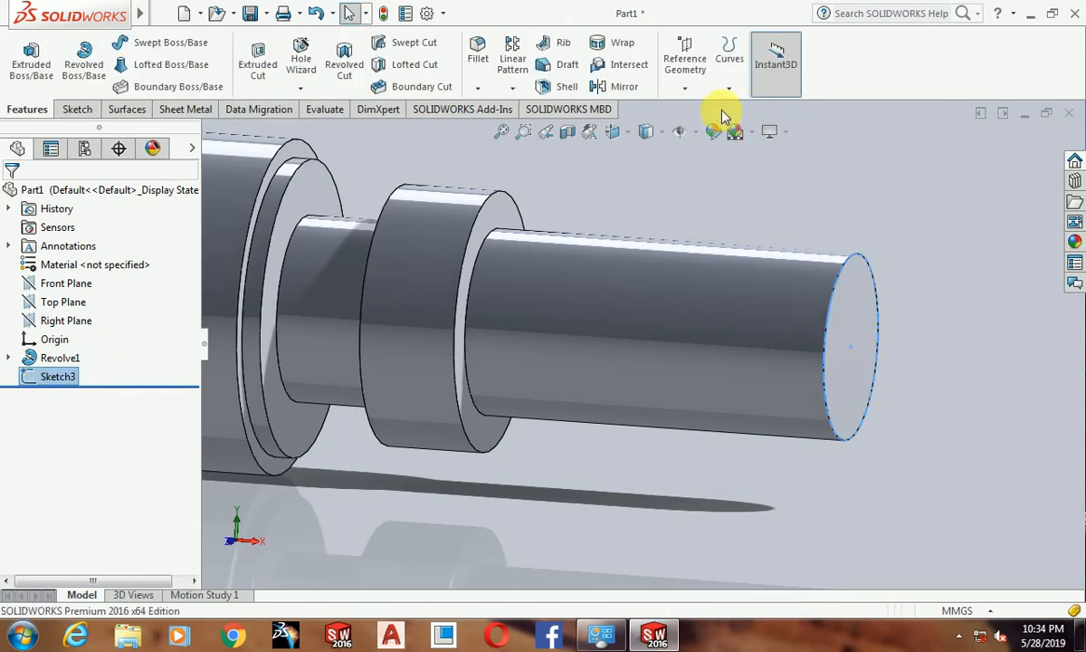
Start a Helix/Spiral from the end-face circle with a constant pitch of 1 mm, reversed direction and 13 revolutions.
{"action": "left_click", "coordinate": [729, 91]}
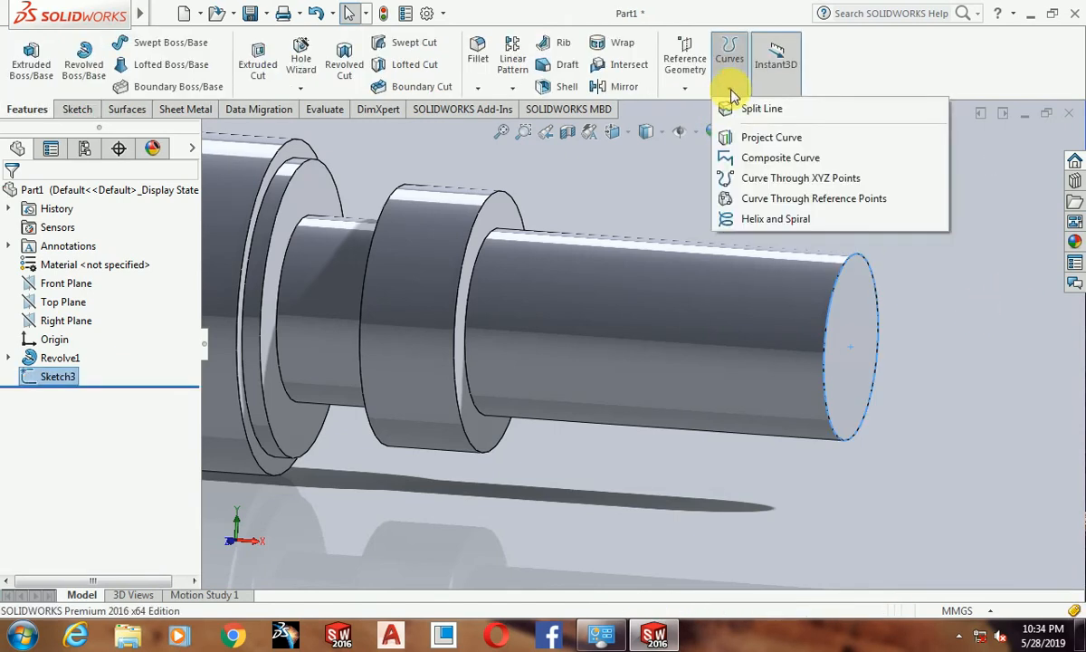
{"action": "left_click", "coordinate": [785, 222]}
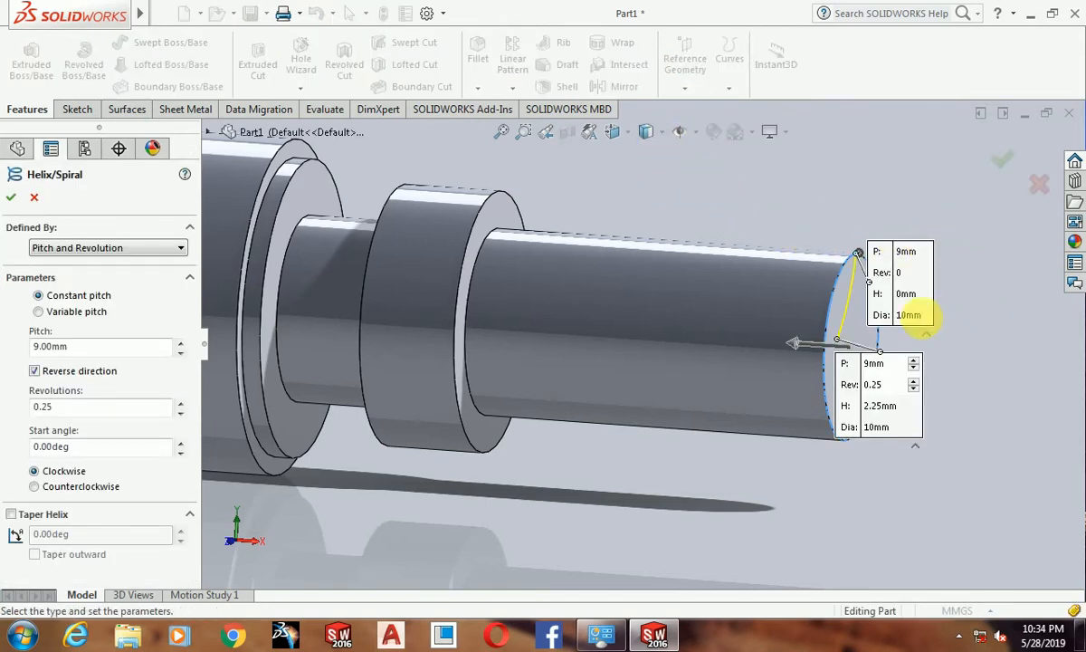
{"action": "middle_click_drag", "start_coordinate": [993, 369], "coordinate": [934, 375]}
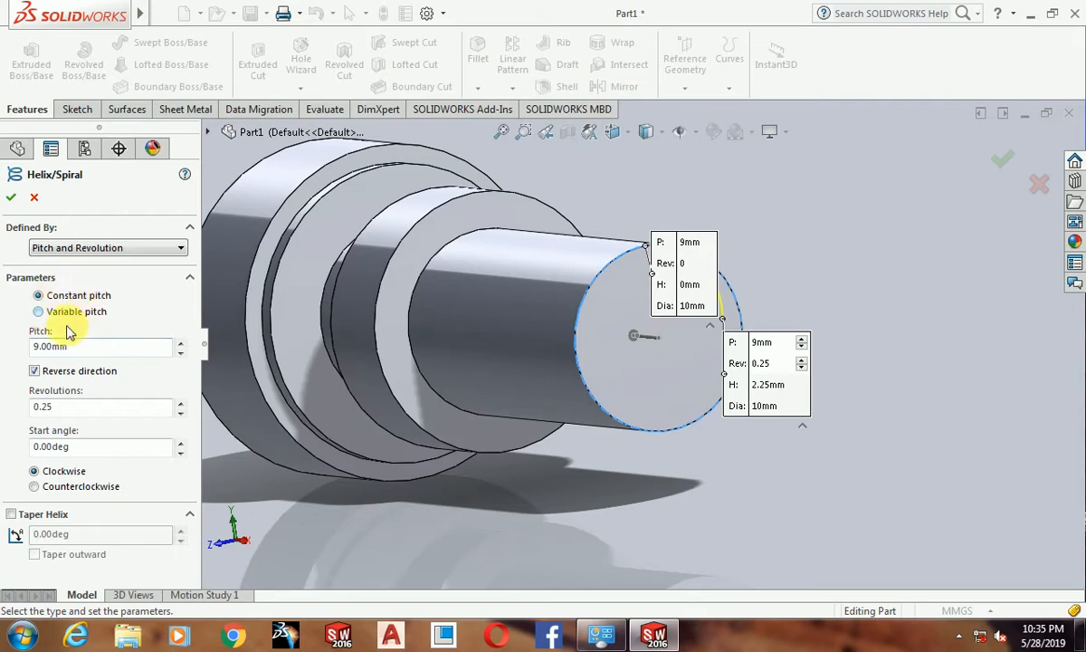
{"action": "left_click_drag", "start_coordinate": [98, 351], "coordinate": [24, 353]}
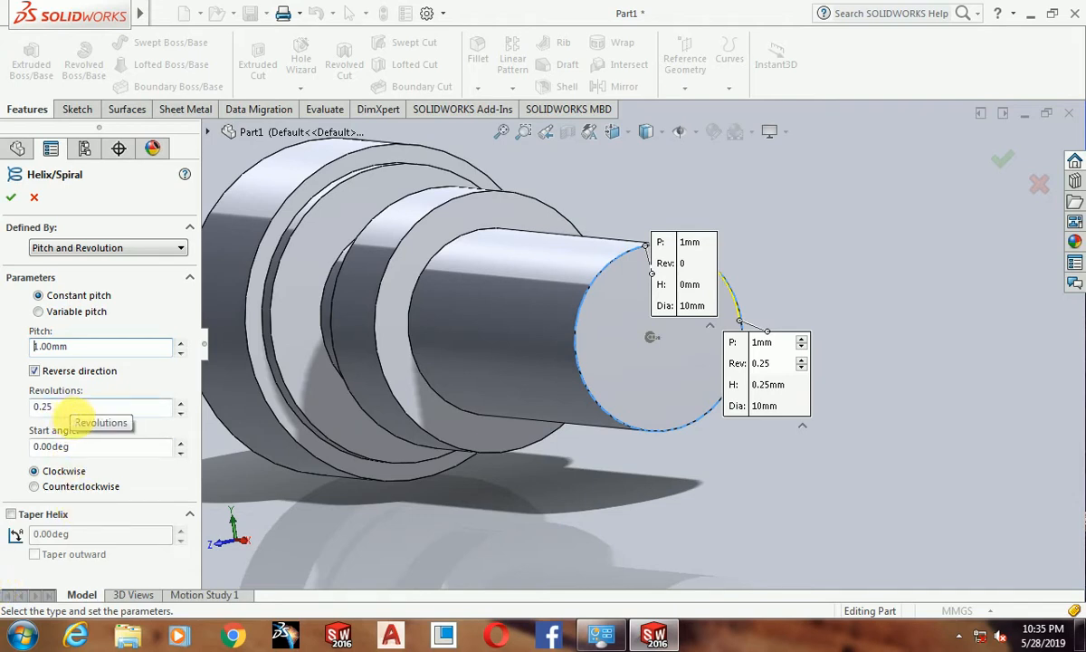
{"action": "double_click", "coordinate": [56, 406]}
{"action": "type", "text": "1"}
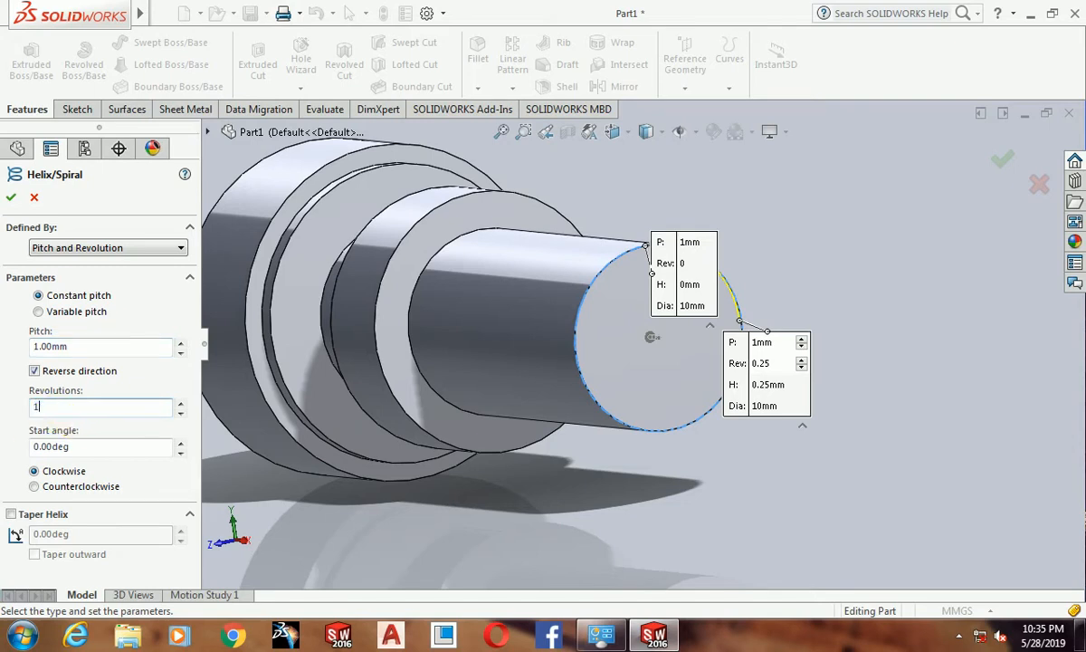
{"action": "type", "text": "3"}
Set the helix start angle to 90 degrees and its rotation to counterclockwise.
{"action": "middle_click_drag", "start_coordinate": [480, 429], "coordinate": [577, 450]}
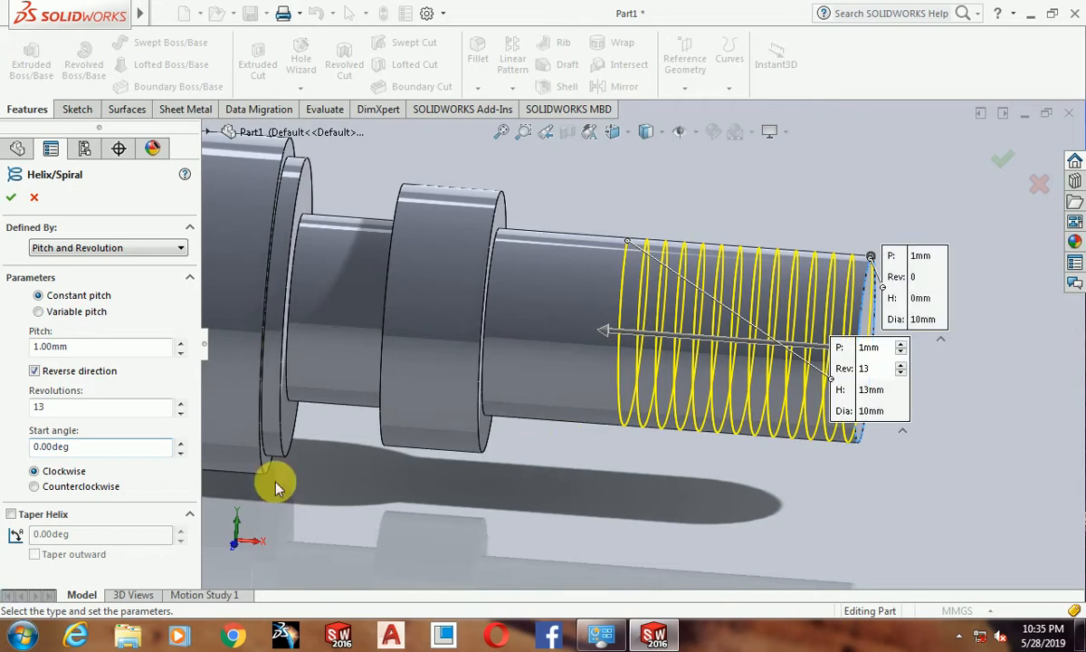
{"action": "left_click", "coordinate": [91, 447]}
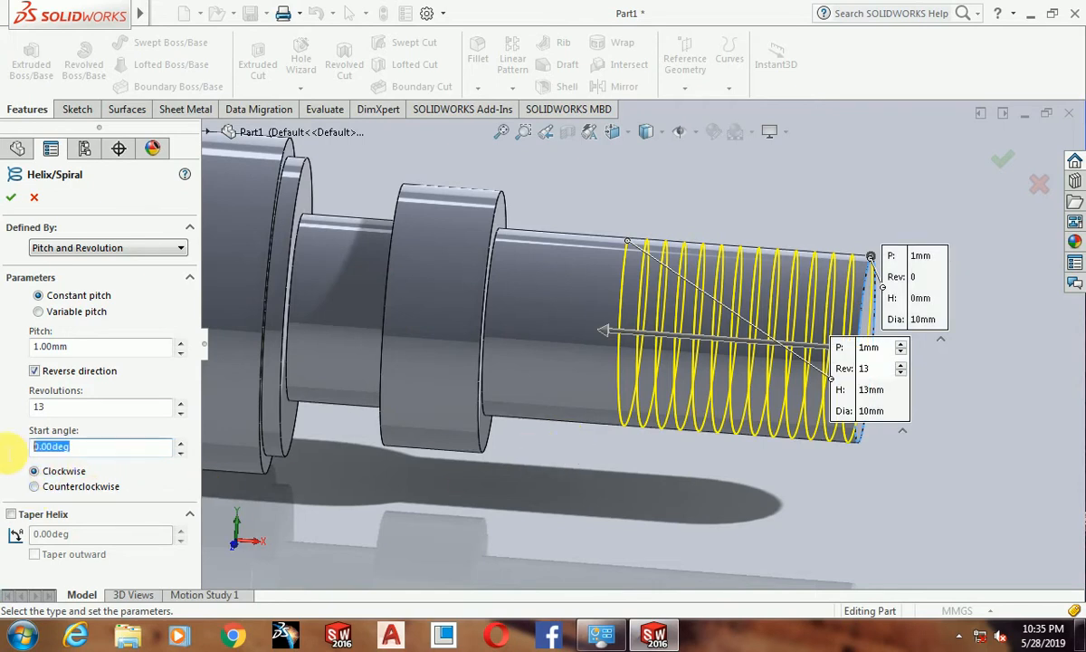
{"action": "type", "text": "90"}
{"action": "key", "text": "Return"}
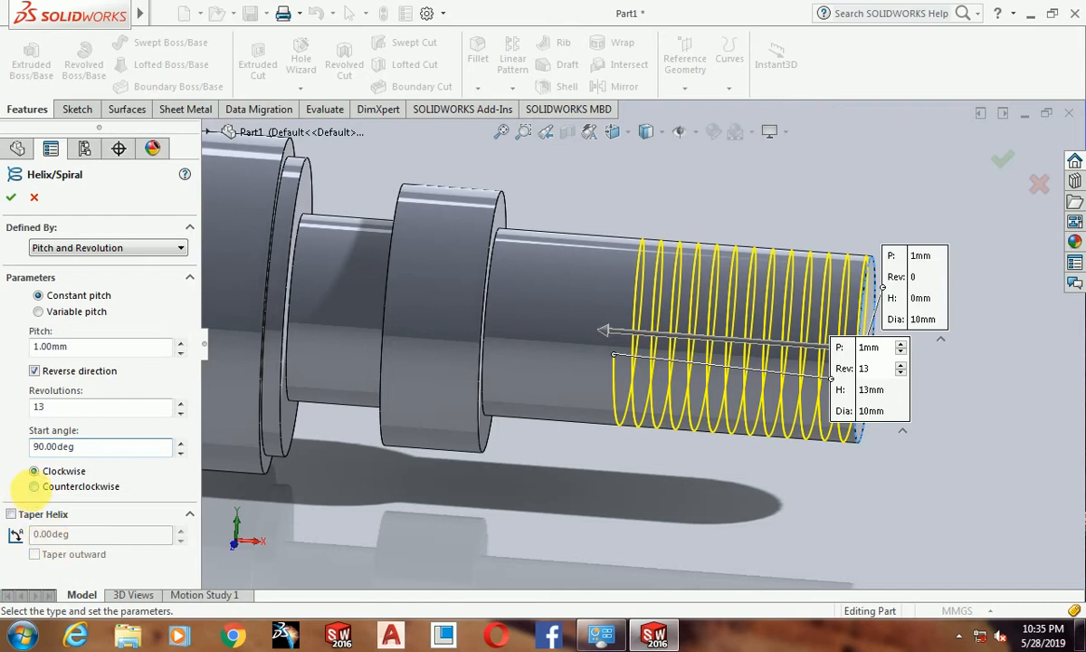
{"action": "left_click", "coordinate": [34, 486]}
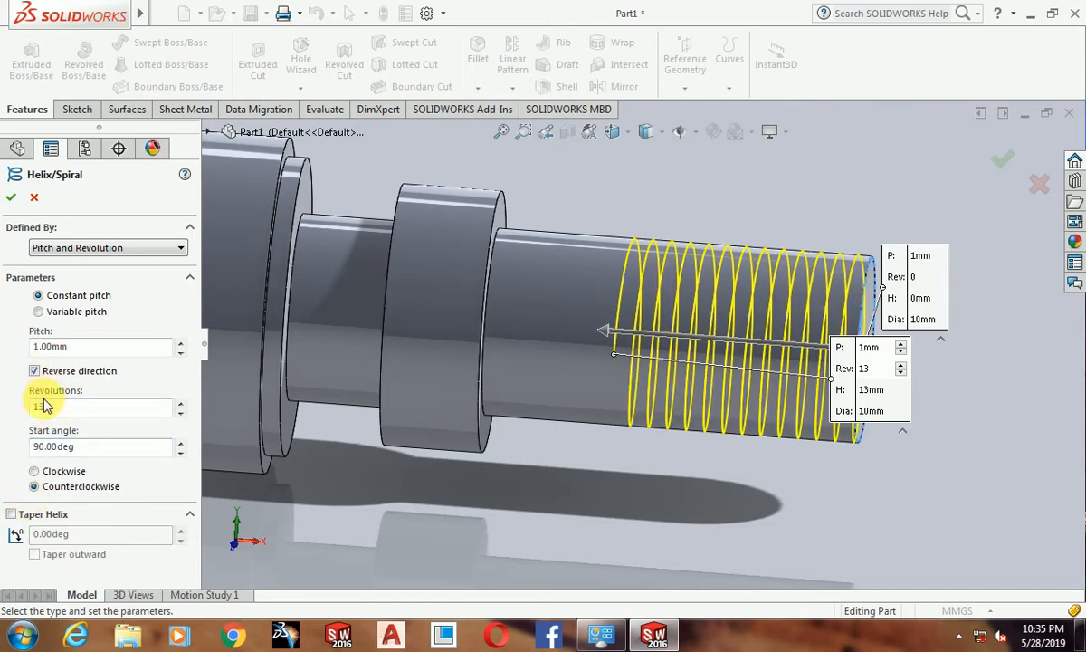
Increase the helix to 18 revolutions and accept it.
{"action": "left_click", "coordinate": [181, 402]}
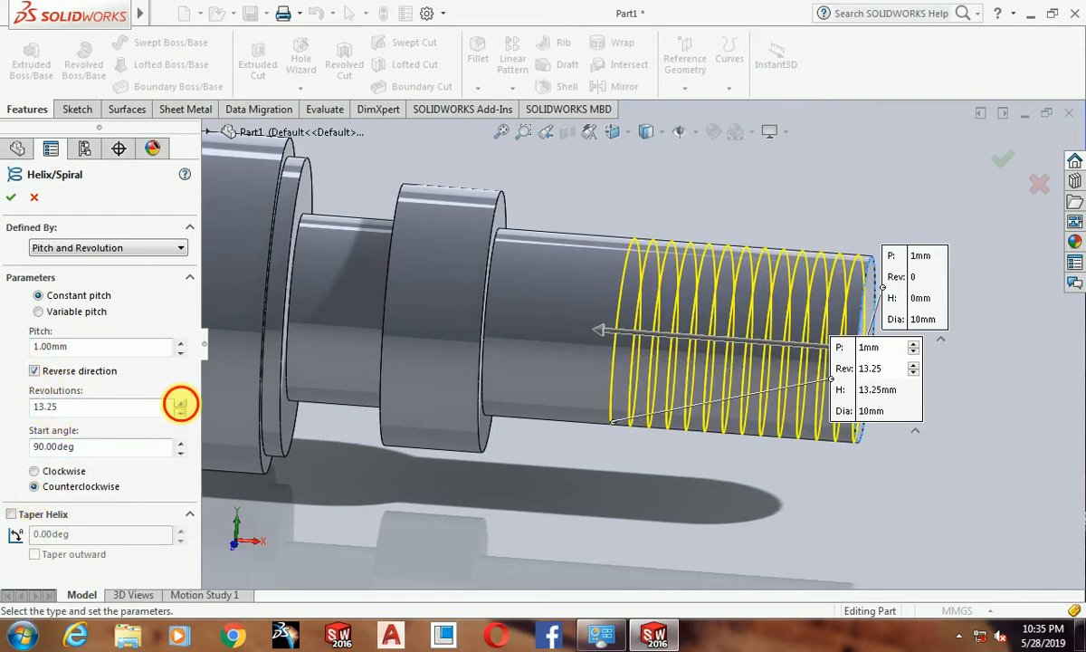
{"action": "left_click", "coordinate": [181, 401]}
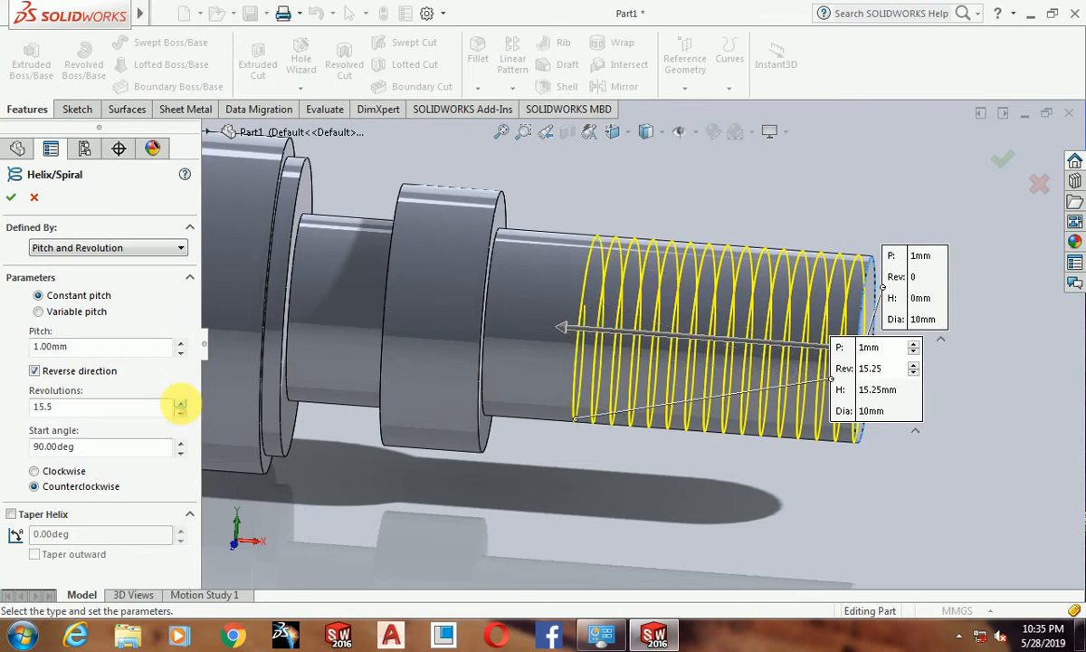
{"action": "left_click", "coordinate": [181, 402]}
{"action": "left_click", "coordinate": [181, 401]}
{"action": "left_click", "coordinate": [181, 401]}
{"action": "left_click", "coordinate": [181, 401]}
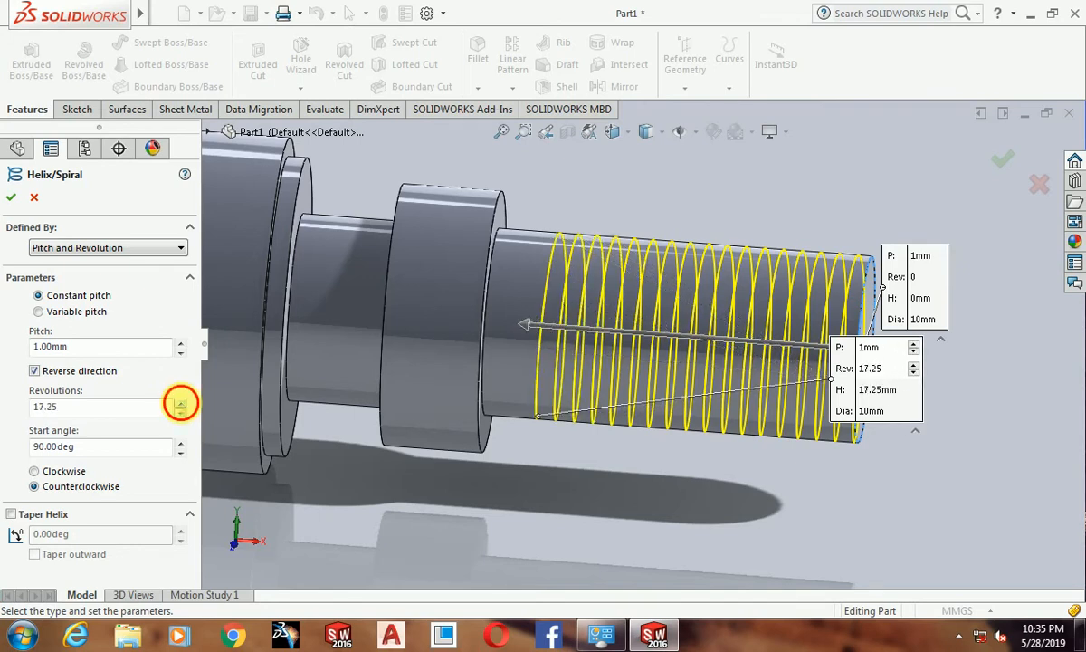
{"action": "left_click", "coordinate": [181, 402]}
{"action": "left_click", "coordinate": [181, 402]}
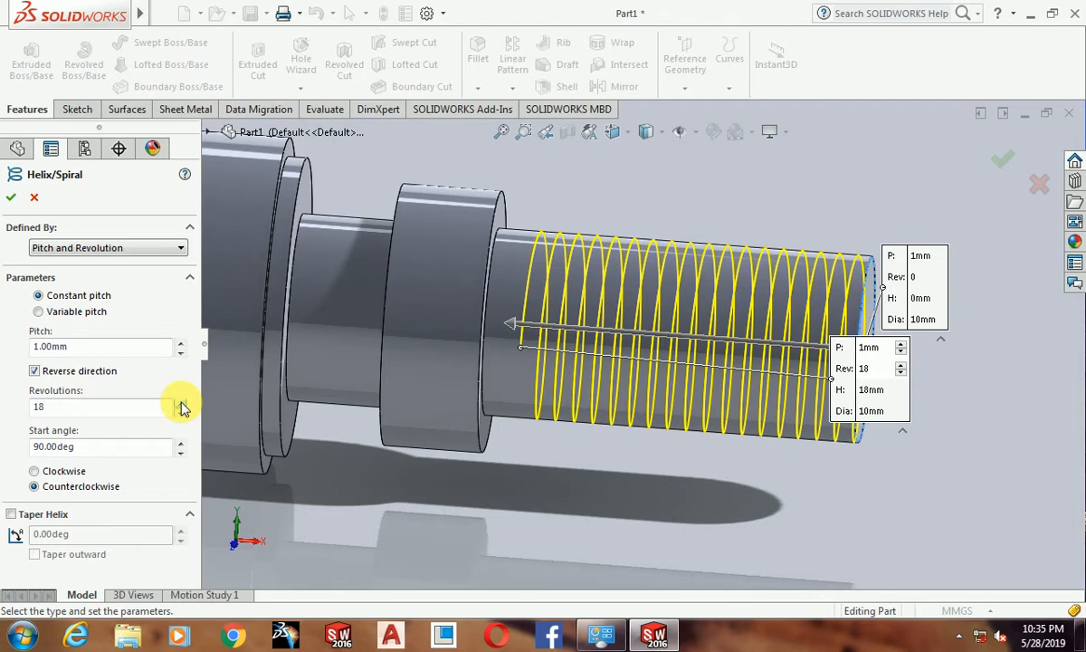
{"action": "left_click", "coordinate": [12, 202]}
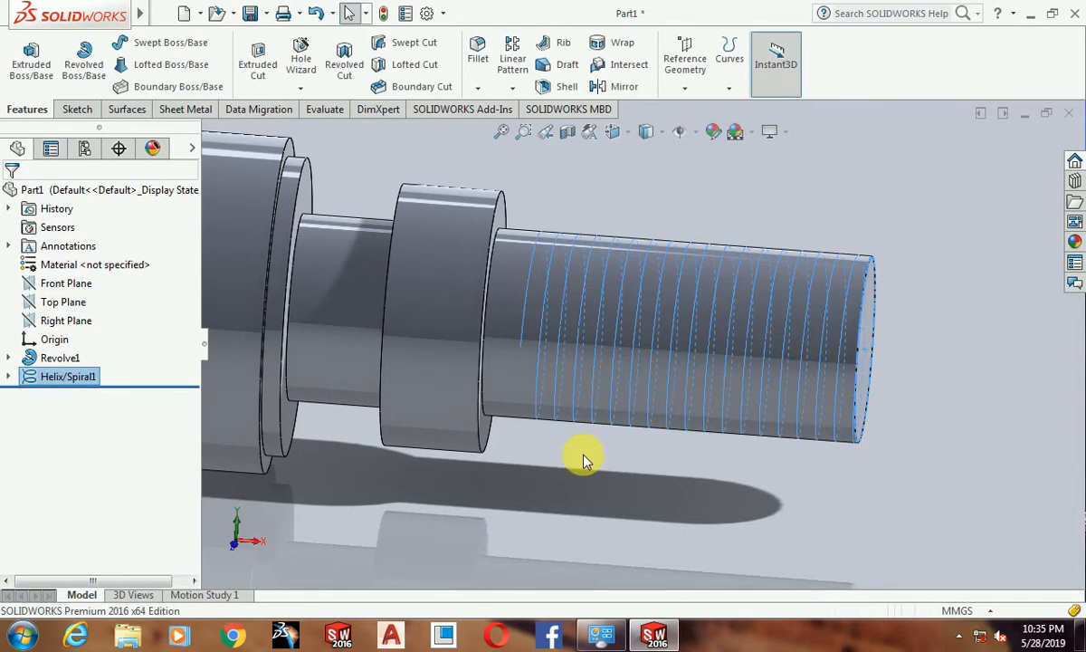
Examine the helix along the long shaft section from several angles.
{"action": "scroll", "coordinate": [825, 468], "scroll_direction": "down", "scroll_amount": 3}
{"action": "scroll", "coordinate": [817, 457], "scroll_direction": "up", "scroll_amount": 2}
{"action": "middle_click_drag", "start_coordinate": [817, 452], "coordinate": [846, 489]}
{"action": "middle_click_drag", "start_coordinate": [882, 404], "coordinate": [860, 458]}
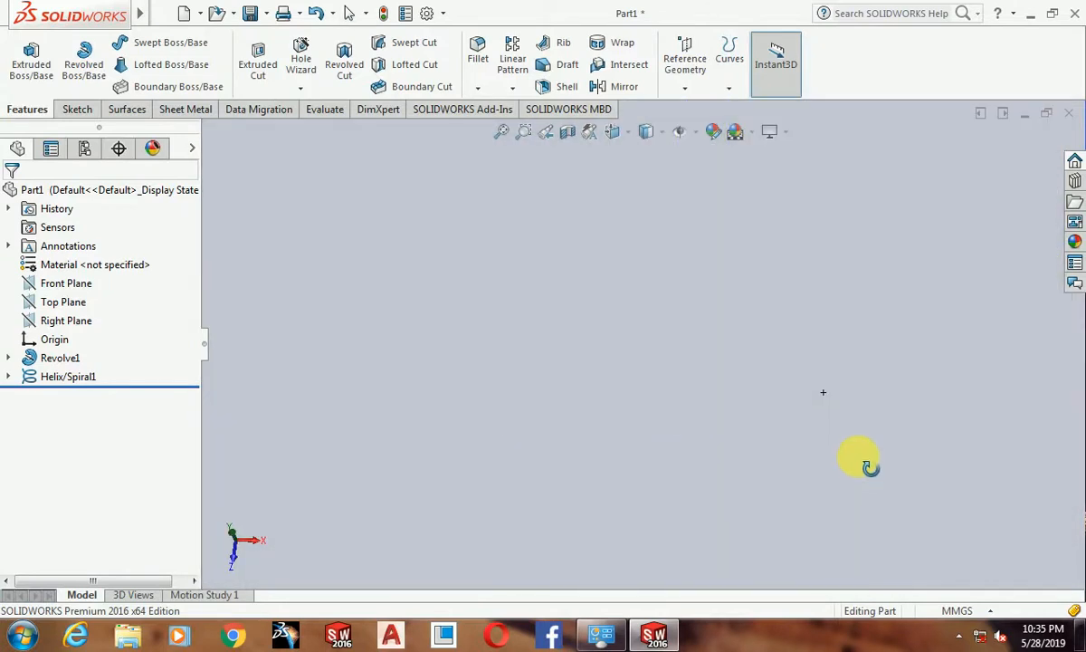
{"action": "left_click", "coordinate": [503, 133]}
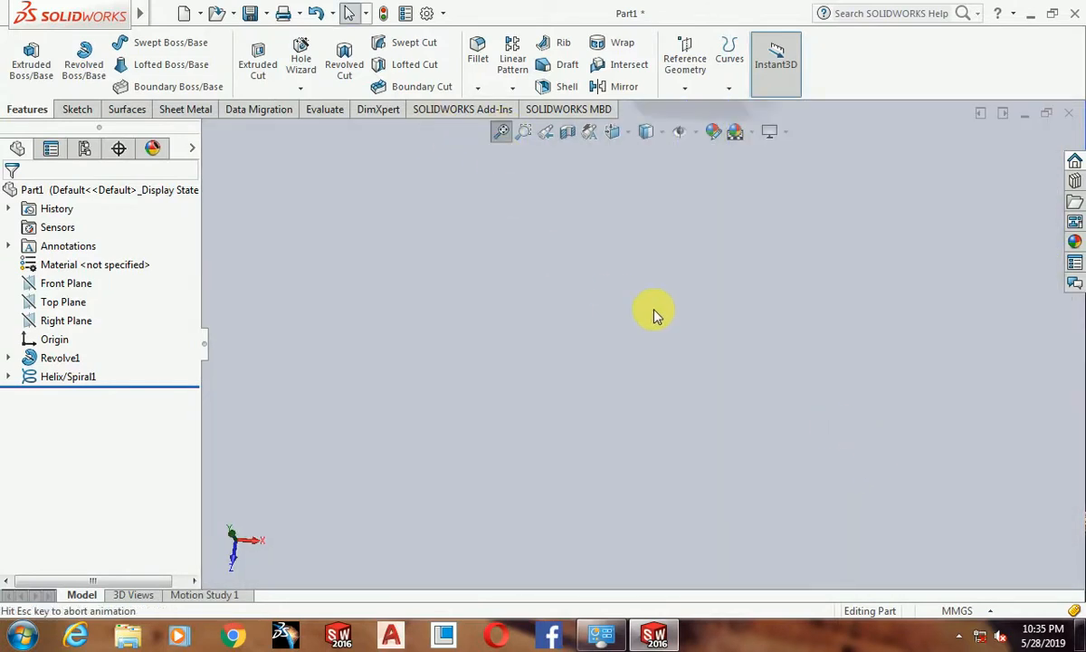
{"action": "scroll", "coordinate": [758, 376], "scroll_direction": "down", "scroll_amount": 2}
{"action": "scroll", "coordinate": [764, 383], "scroll_direction": "up", "scroll_amount": 2}
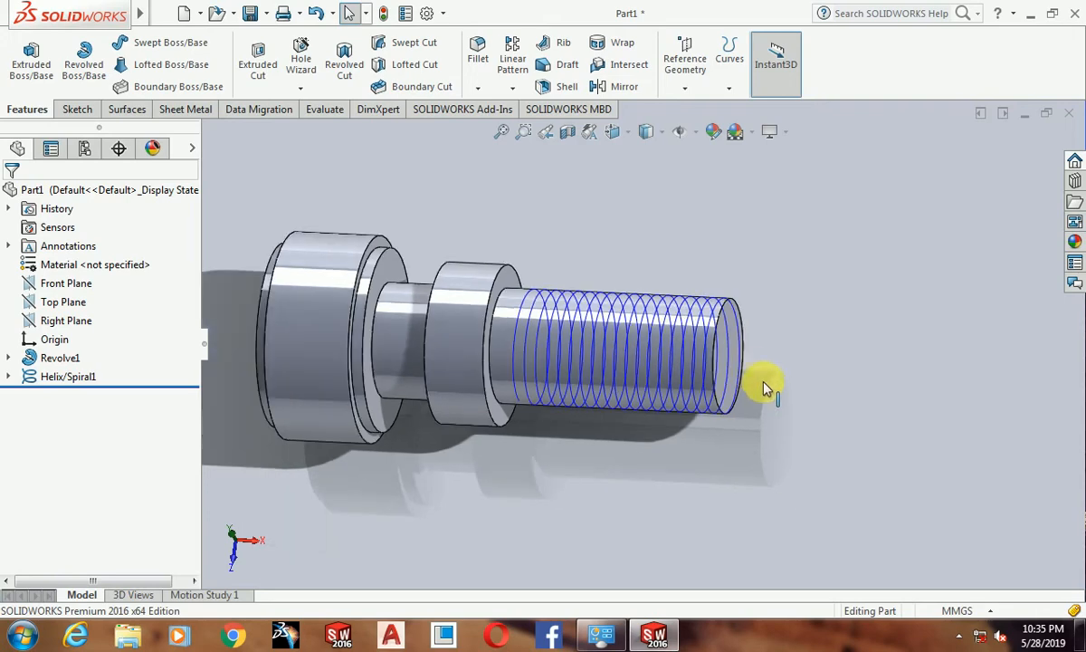
{"action": "scroll", "coordinate": [706, 403], "scroll_direction": "down", "scroll_amount": 2}
{"action": "middle_click_drag", "start_coordinate": [751, 450], "coordinate": [764, 299]}
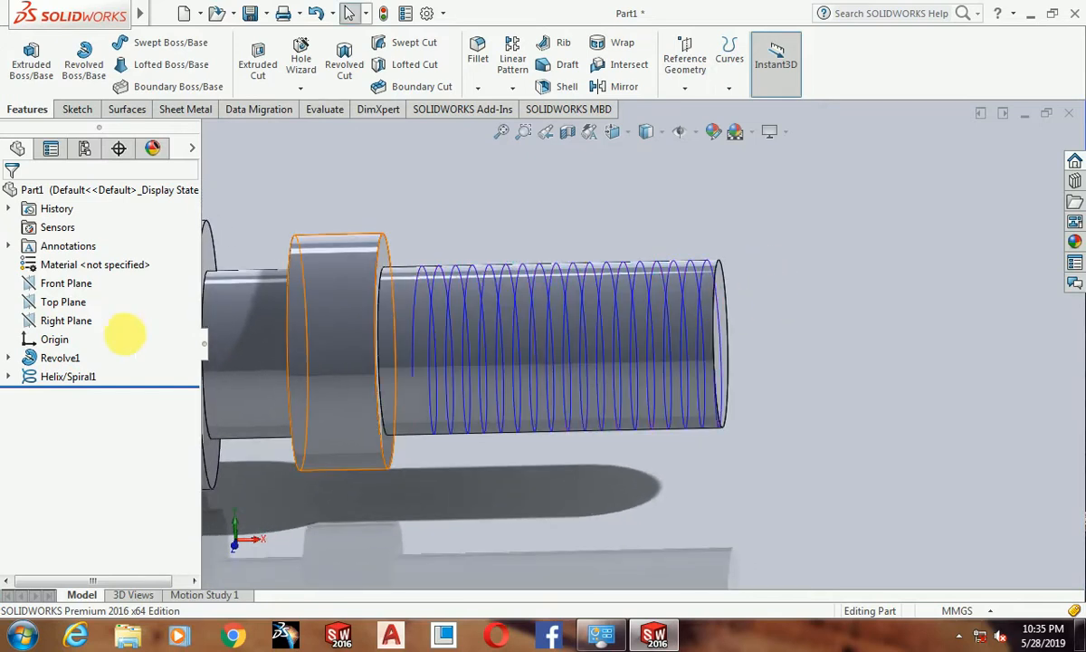
Start a new sketch on the Top Plane and view it from straight above.
{"action": "left_click", "coordinate": [64, 302]}
{"action": "middle_click_drag", "start_coordinate": [739, 463], "coordinate": [751, 418]}
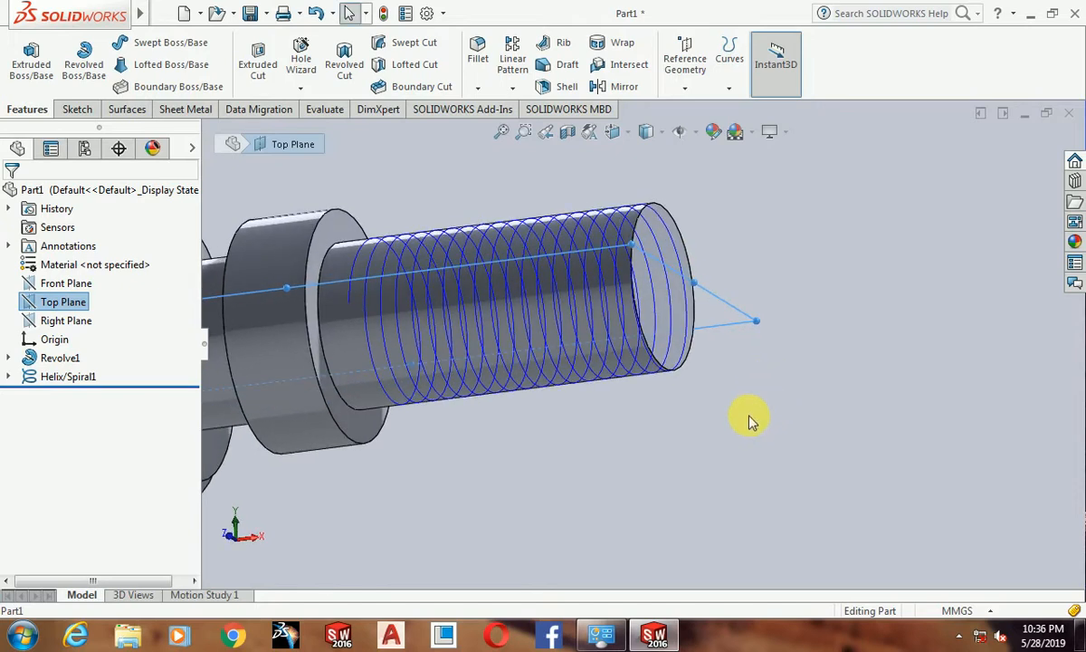
{"action": "left_click", "coordinate": [67, 302]}
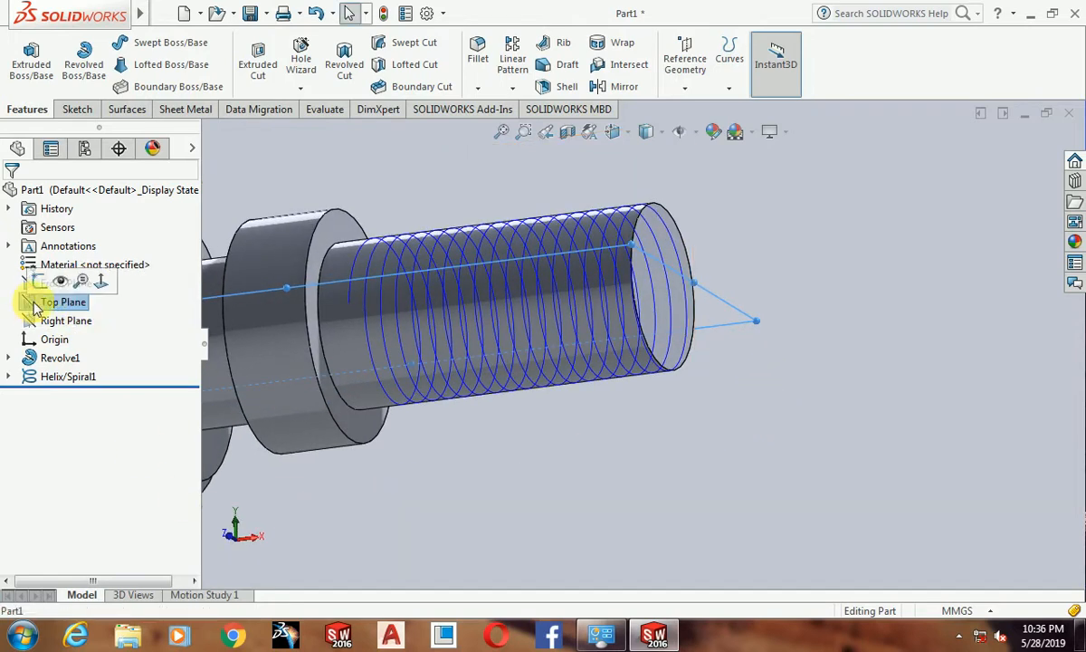
{"action": "left_click", "coordinate": [36, 282]}
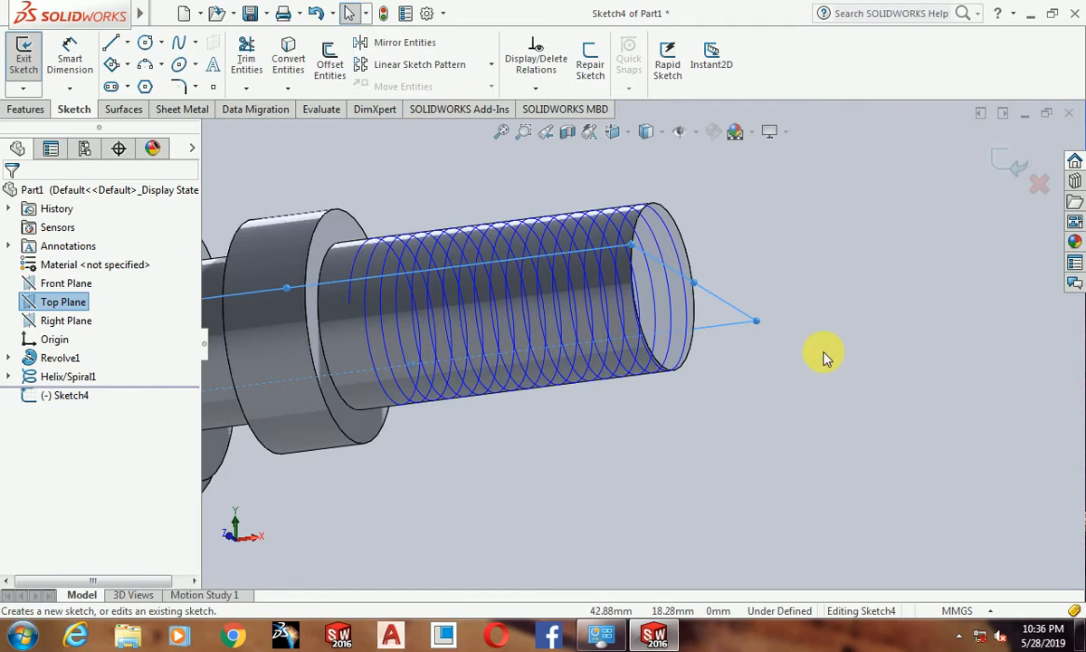
{"action": "key", "text": "ctrl+8"}
Sketch a closed triangle with a horizontal base about 0.73 mm long, just beyond the shaft end and level with its silhouette edge.
{"action": "scroll", "coordinate": [941, 379], "scroll_direction": "down", "scroll_amount": 3}
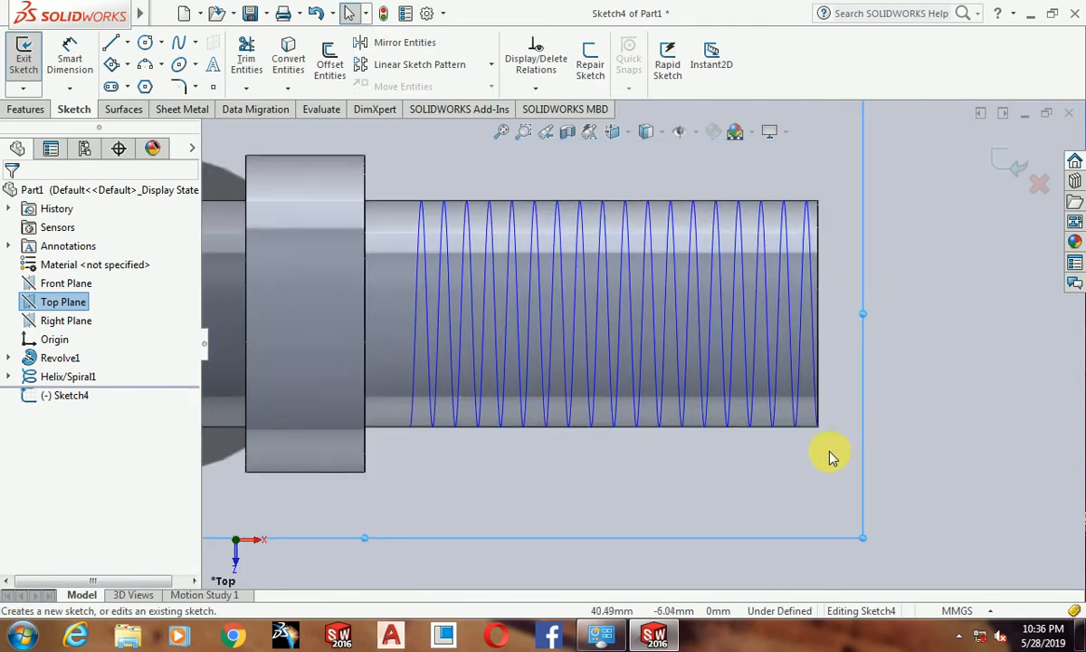
{"action": "scroll", "coordinate": [831, 457], "scroll_direction": "down", "scroll_amount": 3}
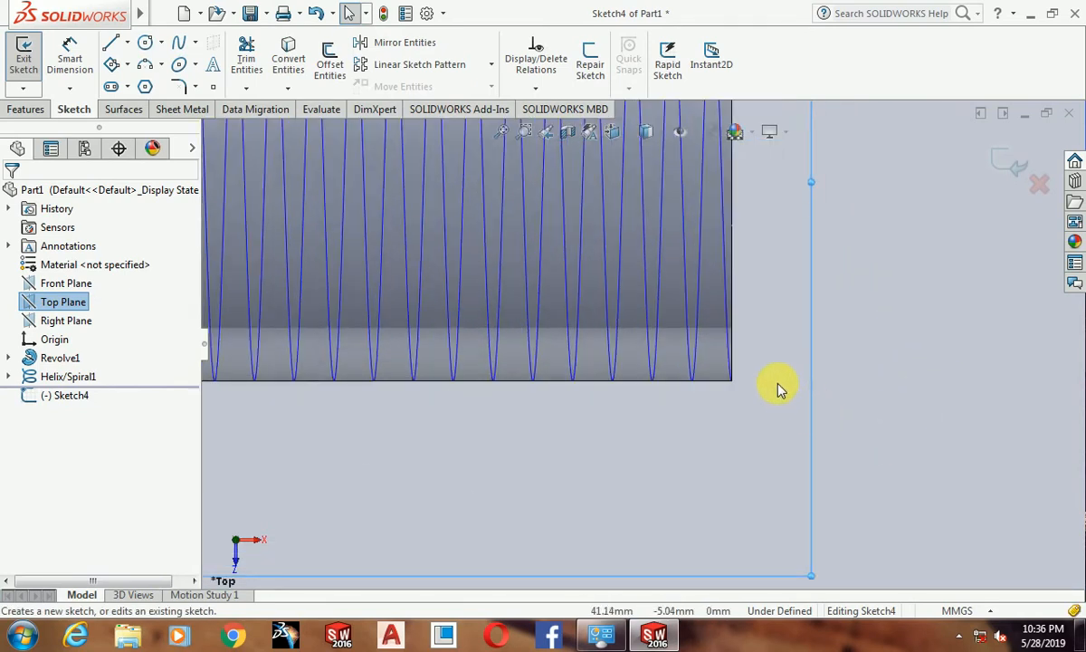
{"action": "scroll", "coordinate": [718, 371], "scroll_direction": "down", "scroll_amount": 3}
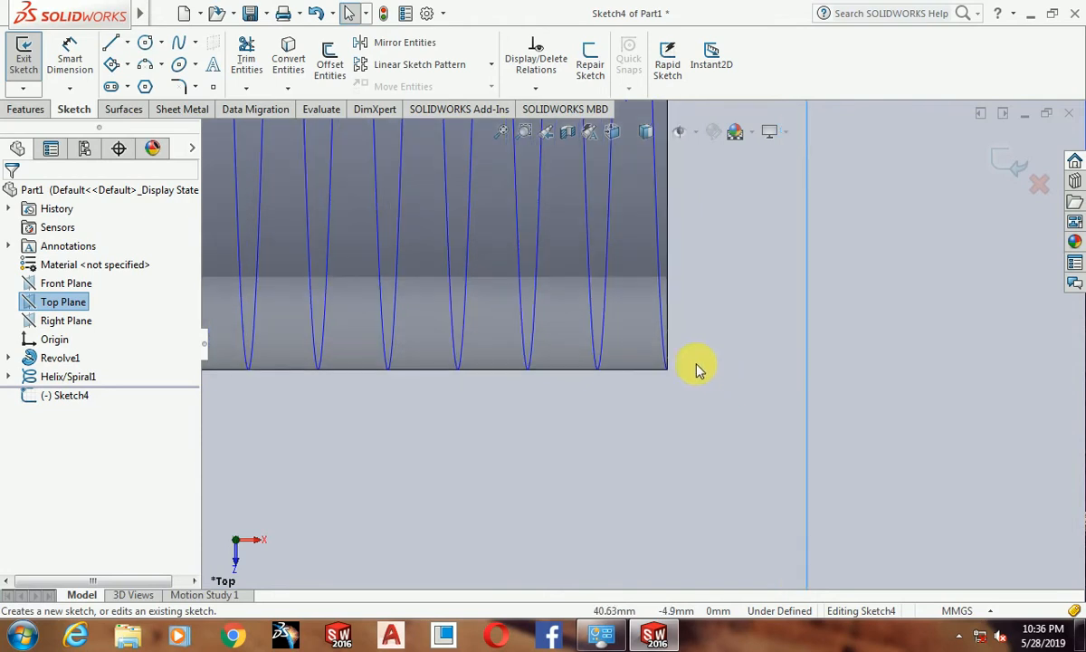
{"action": "left_click", "coordinate": [114, 41]}
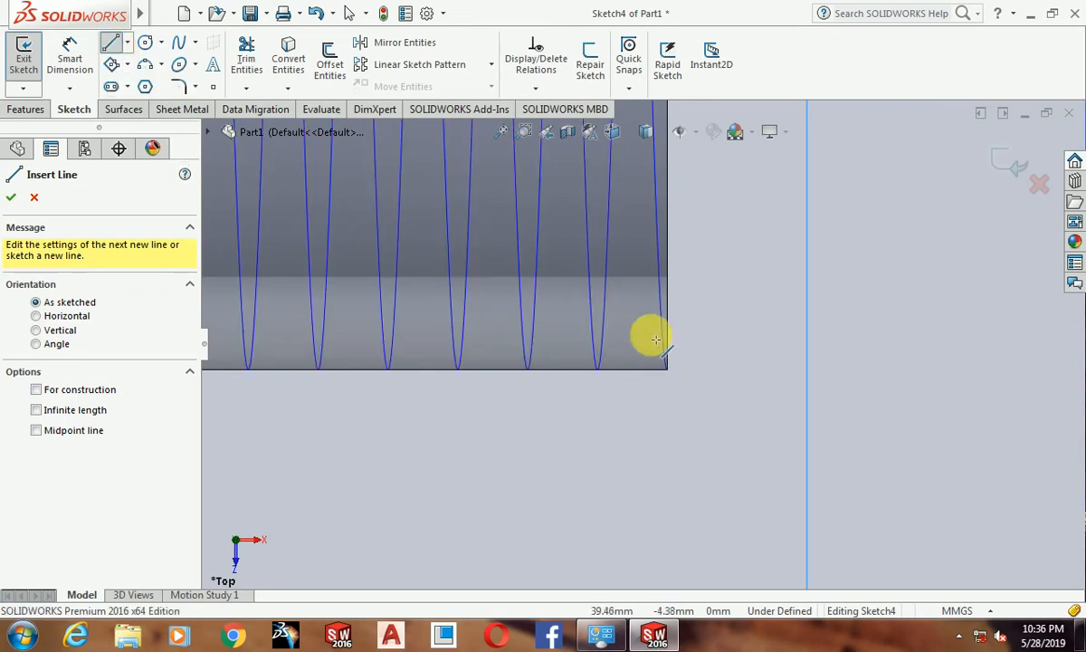
{"action": "left_click", "coordinate": [718, 373]}
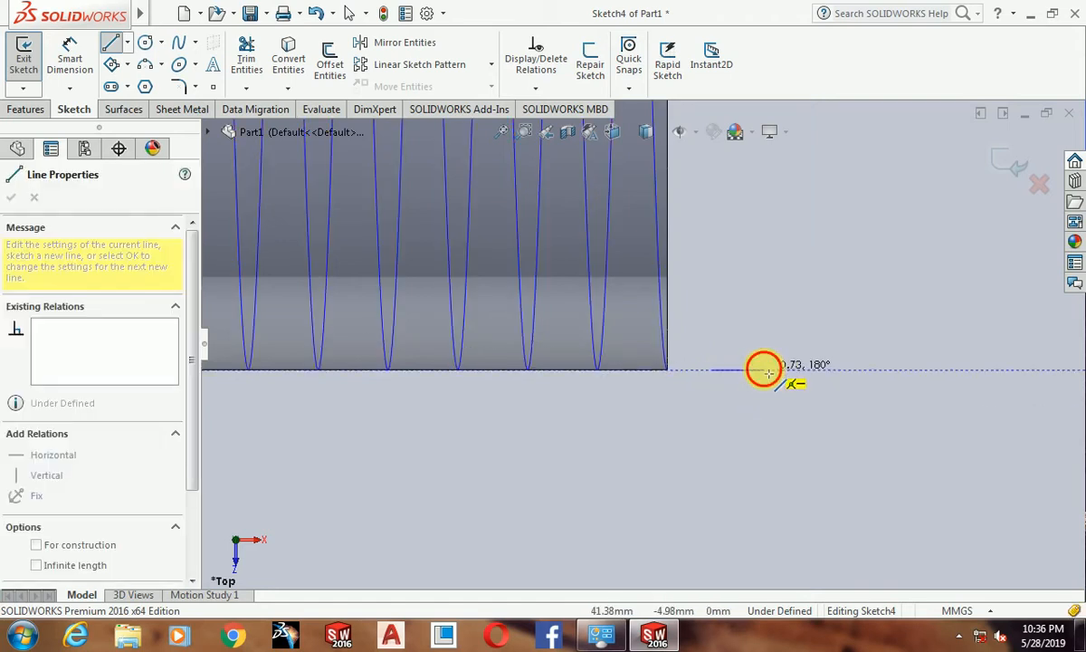
{"action": "left_click", "coordinate": [765, 369]}
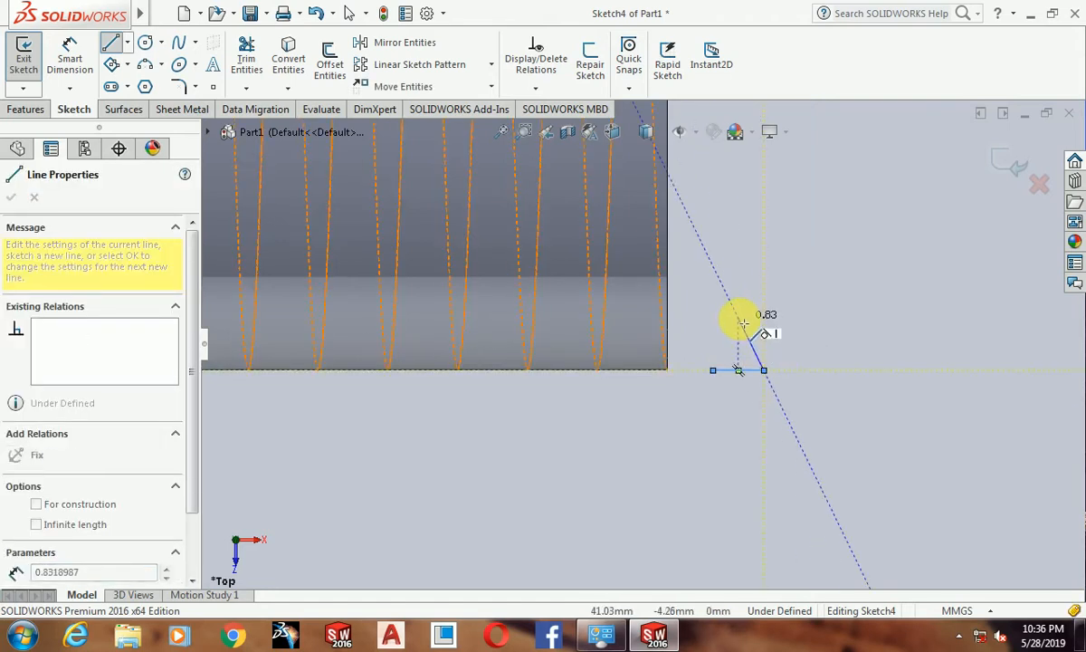
{"action": "left_click", "coordinate": [739, 318]}
{"action": "left_click", "coordinate": [713, 369]}
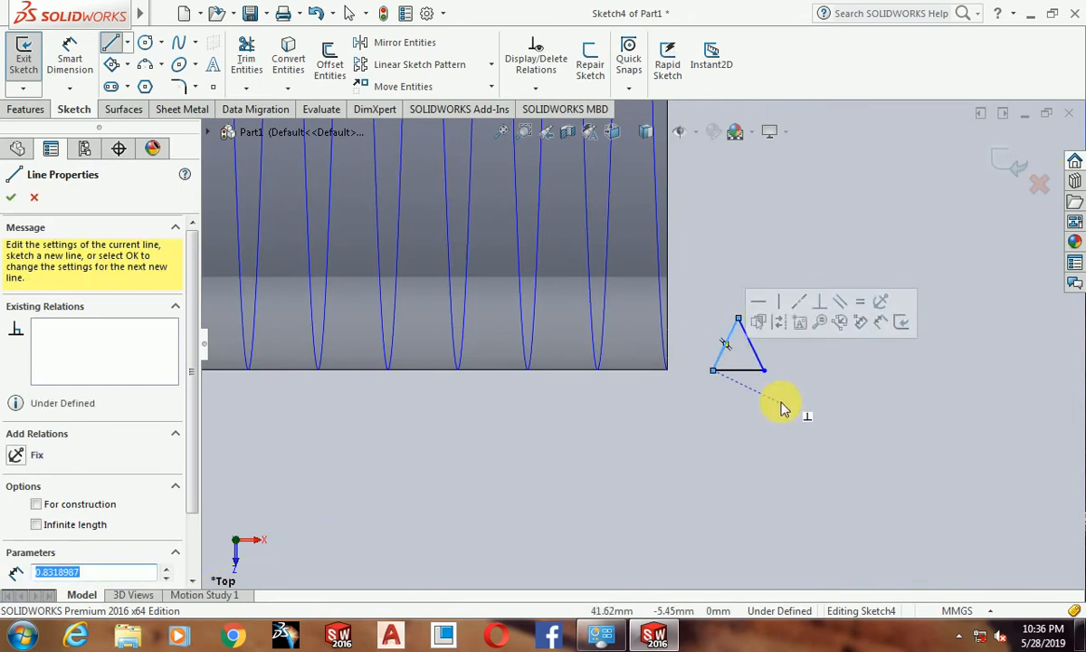
{"action": "key", "text": "Escape"}
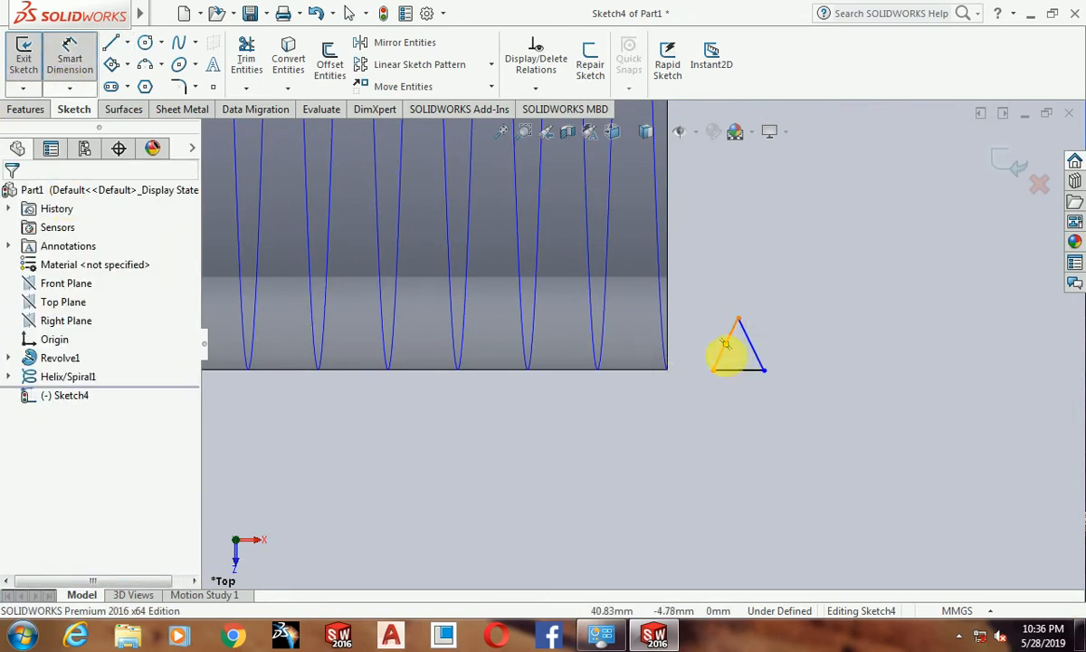
Dimension the triangle's horizontal base to 0.8 mm.
{"action": "left_click", "coordinate": [735, 370]}
{"action": "left_click", "coordinate": [812, 416]}
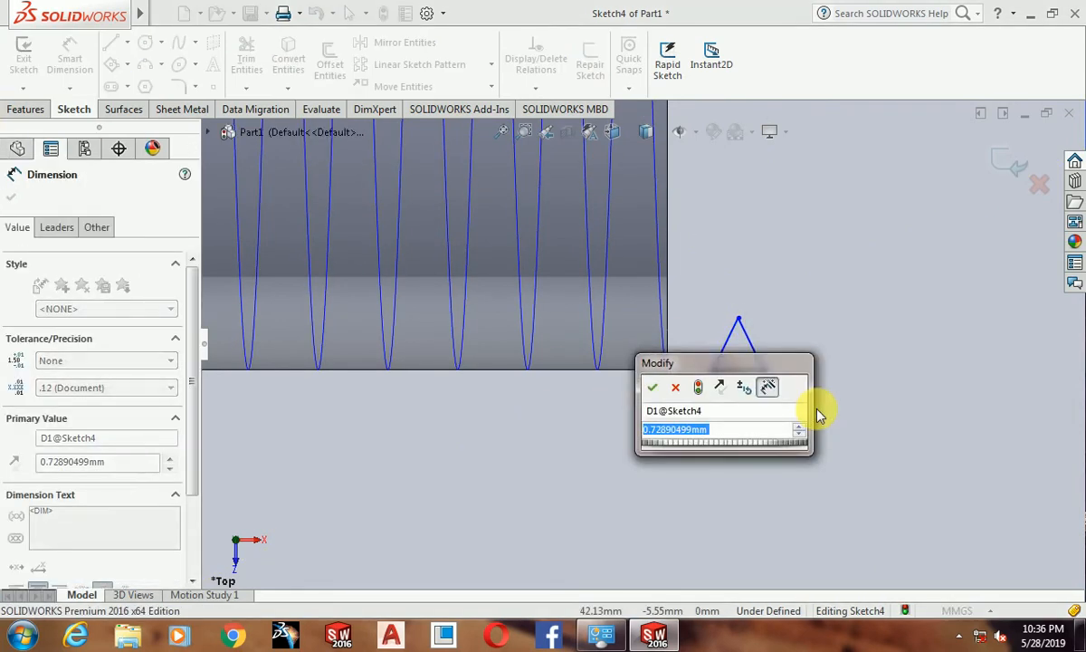
{"action": "type", "text": ".8"}
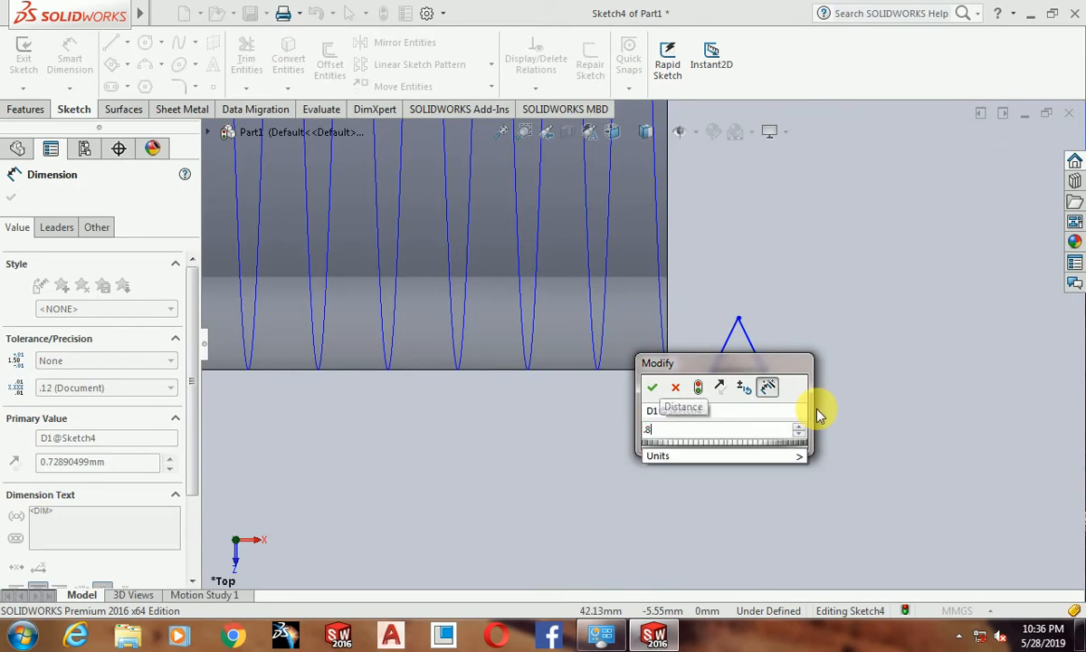
{"action": "key", "text": "Return"}
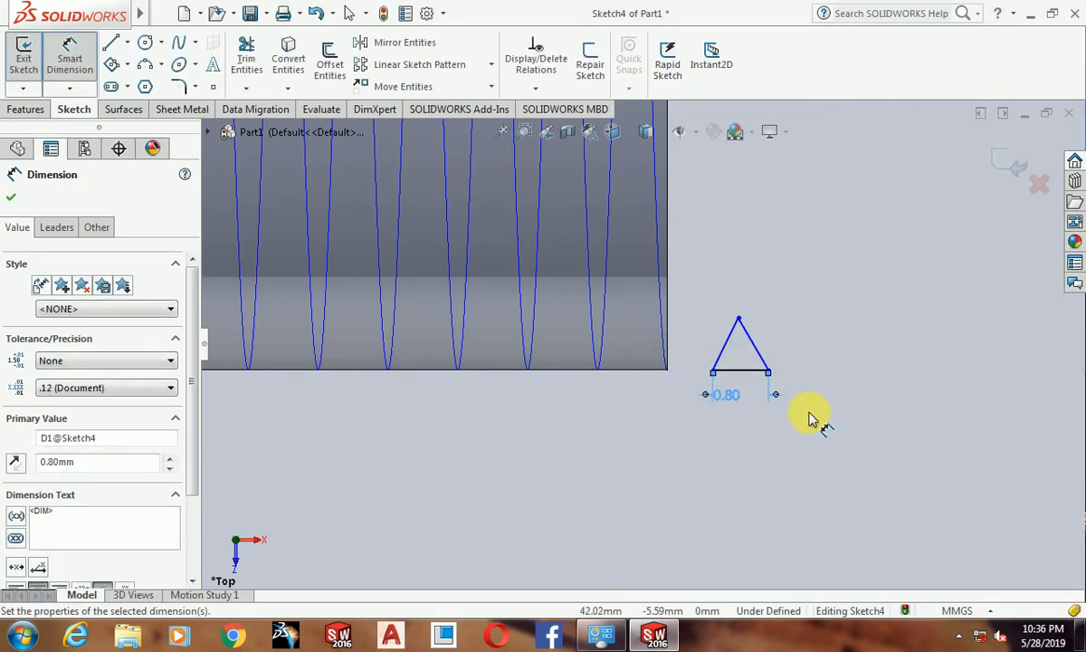
{"action": "key", "text": "Escape"}
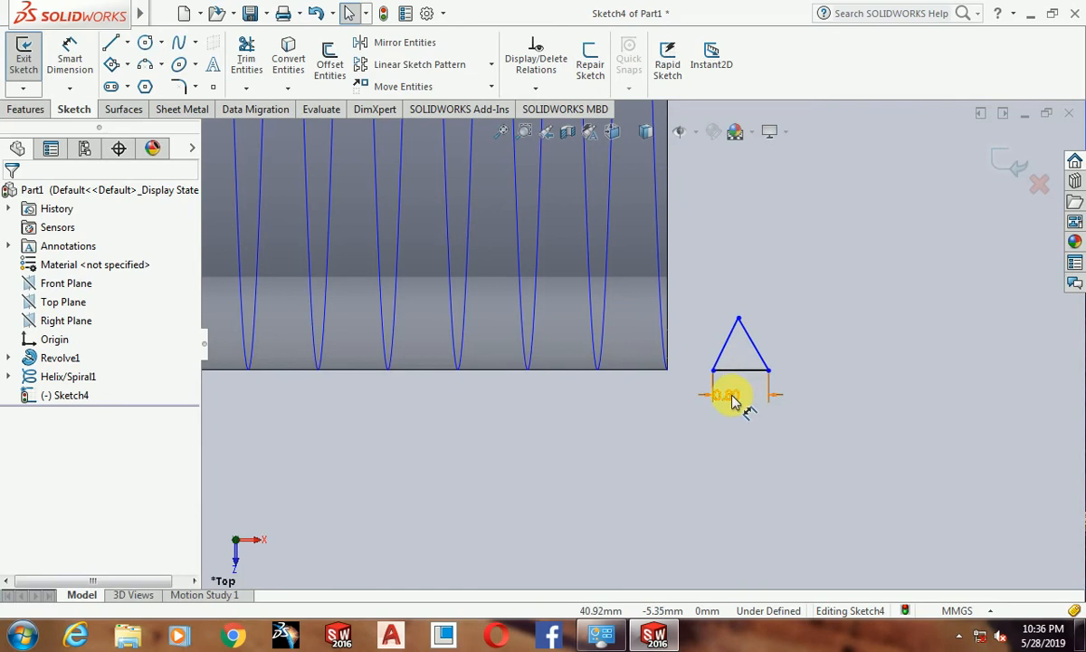
Change the triangle's base dimension to 1.1 mm.
{"action": "double_click", "coordinate": [728, 396]}
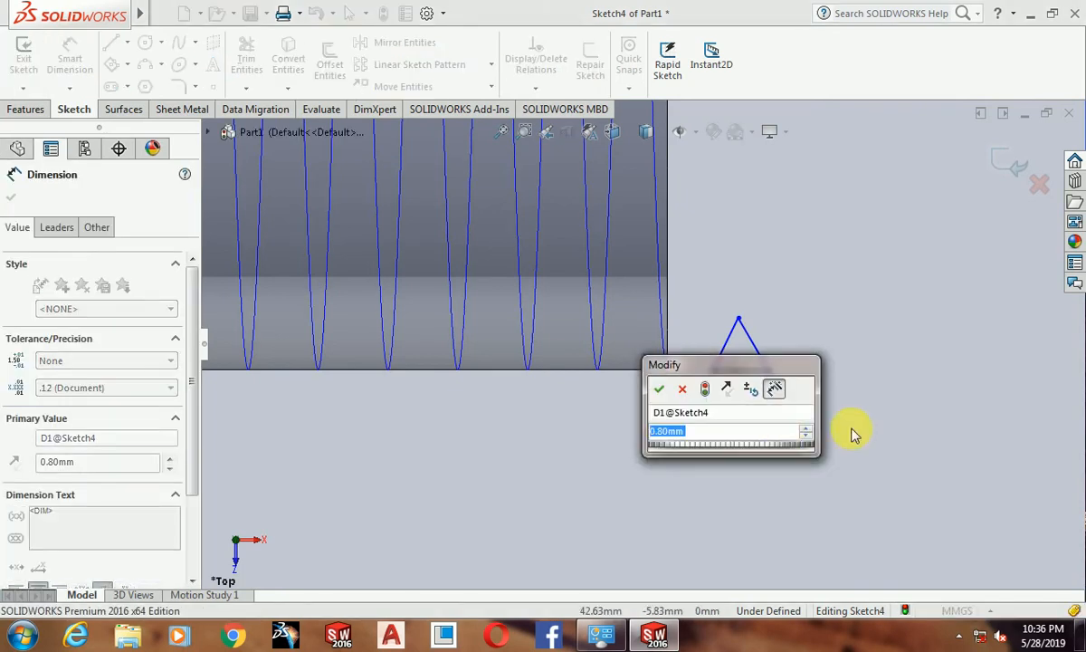
{"action": "type", "text": "1.1"}
{"action": "key", "text": "Return"}
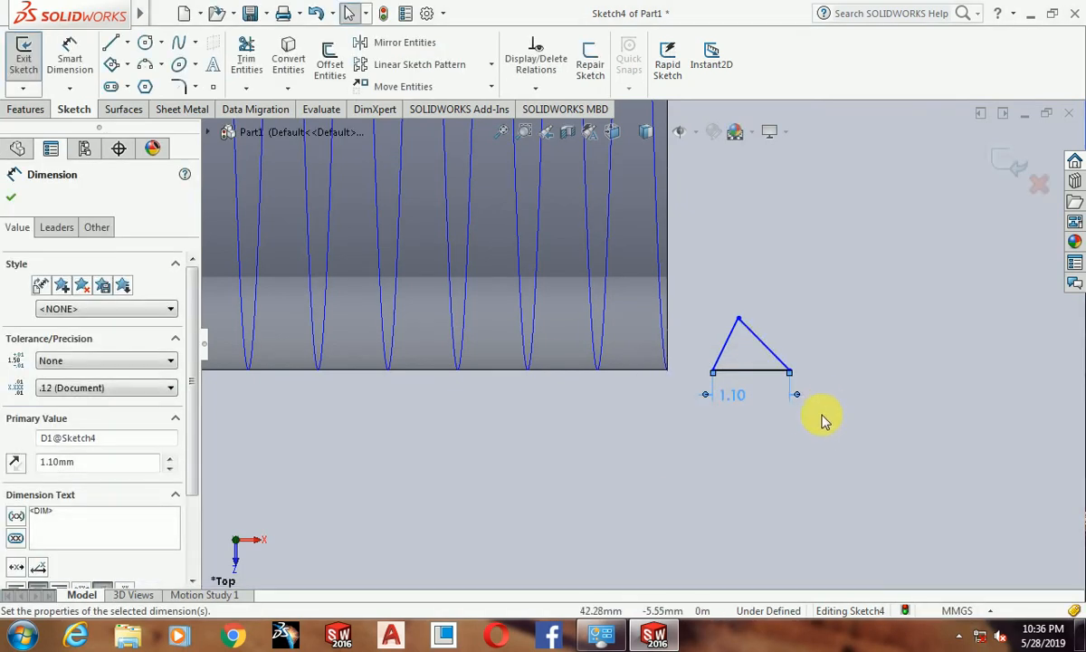
Set the triangle's base dimension back to 0.8 mm and accept it.
{"action": "double_click", "coordinate": [733, 395]}
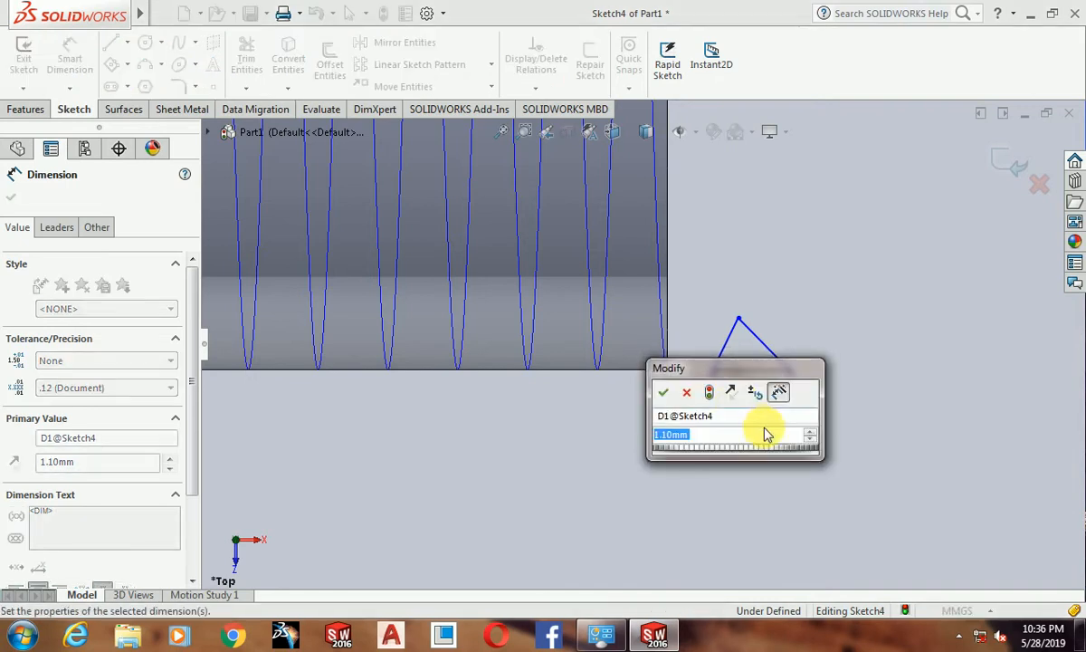
{"action": "type", "text": ".8"}
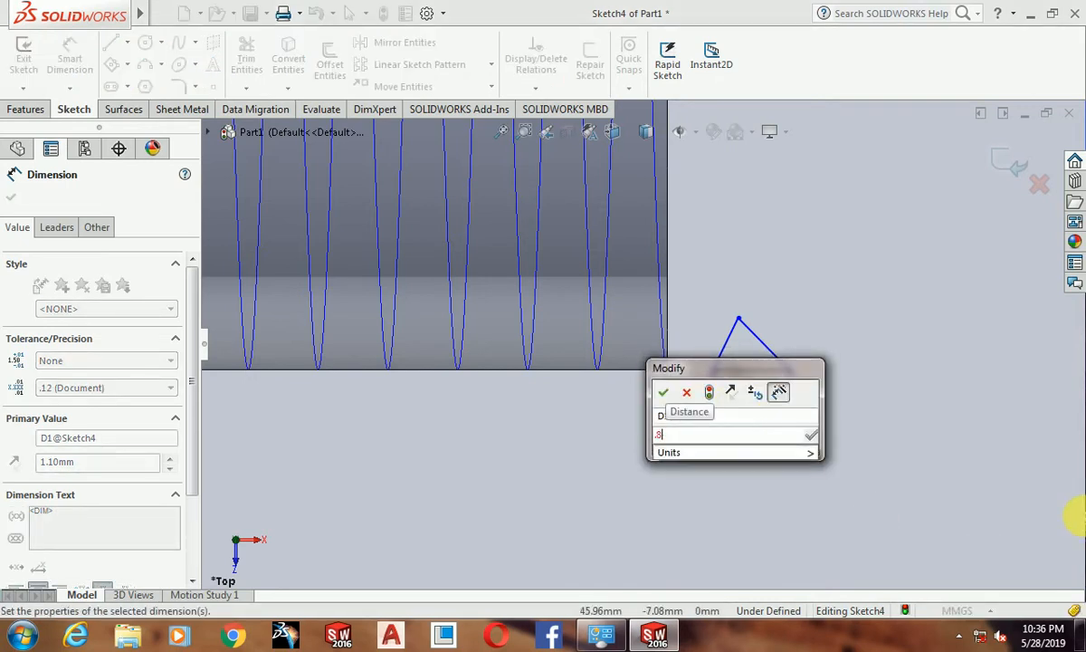
{"action": "key", "text": "Return"}
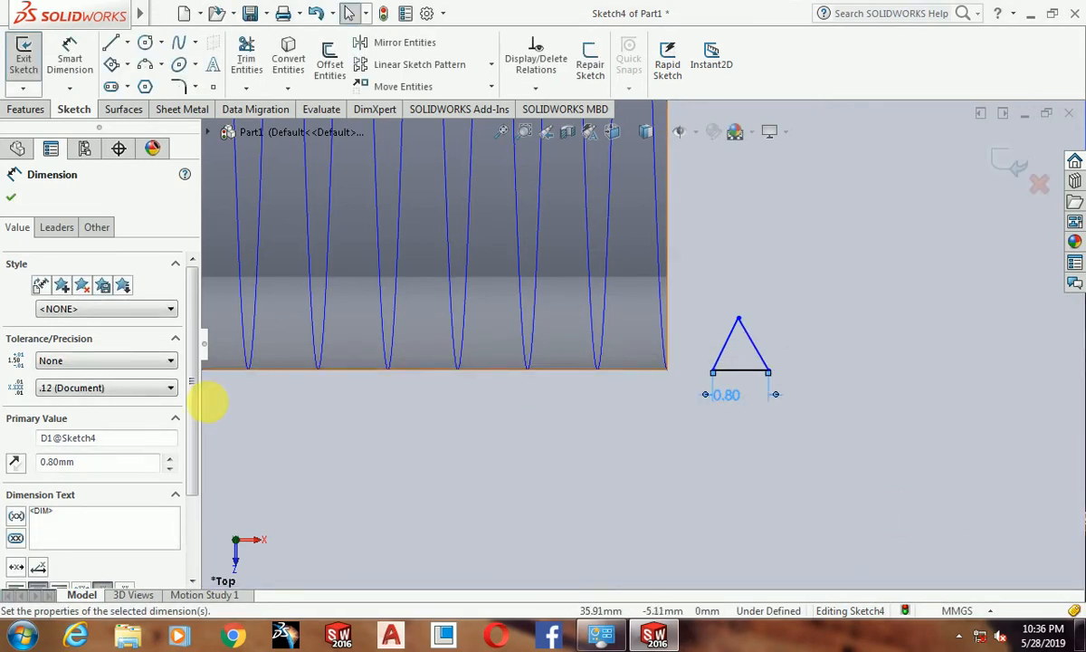
{"action": "left_click", "coordinate": [9, 201]}
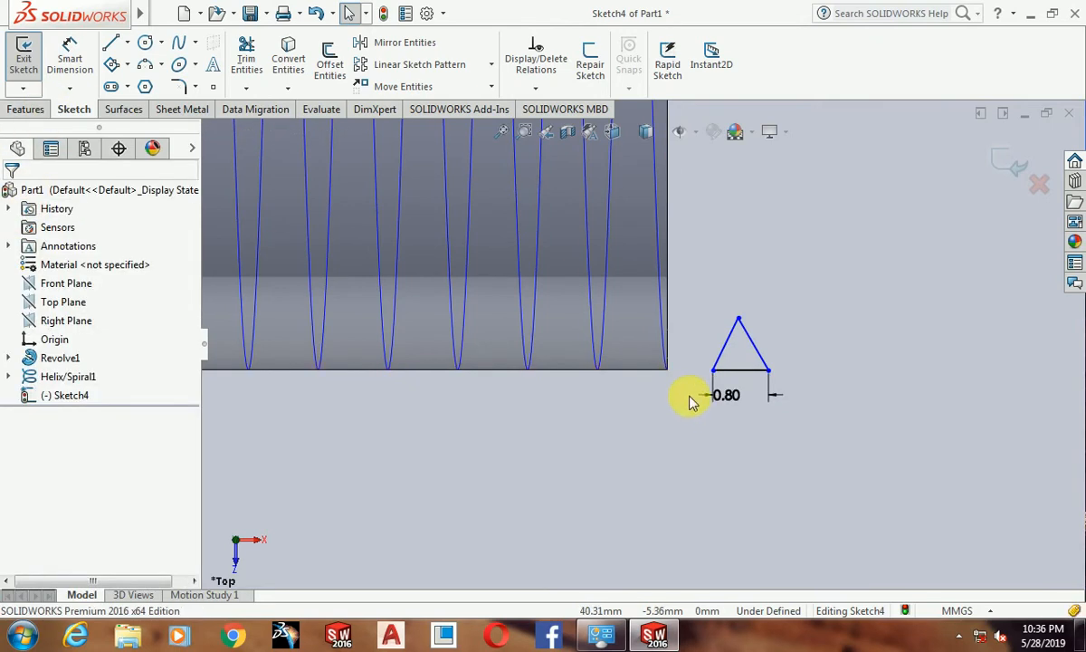
Make all three sides of the triangle equal in length with an Equal relation.
{"action": "left_click", "coordinate": [756, 372]}
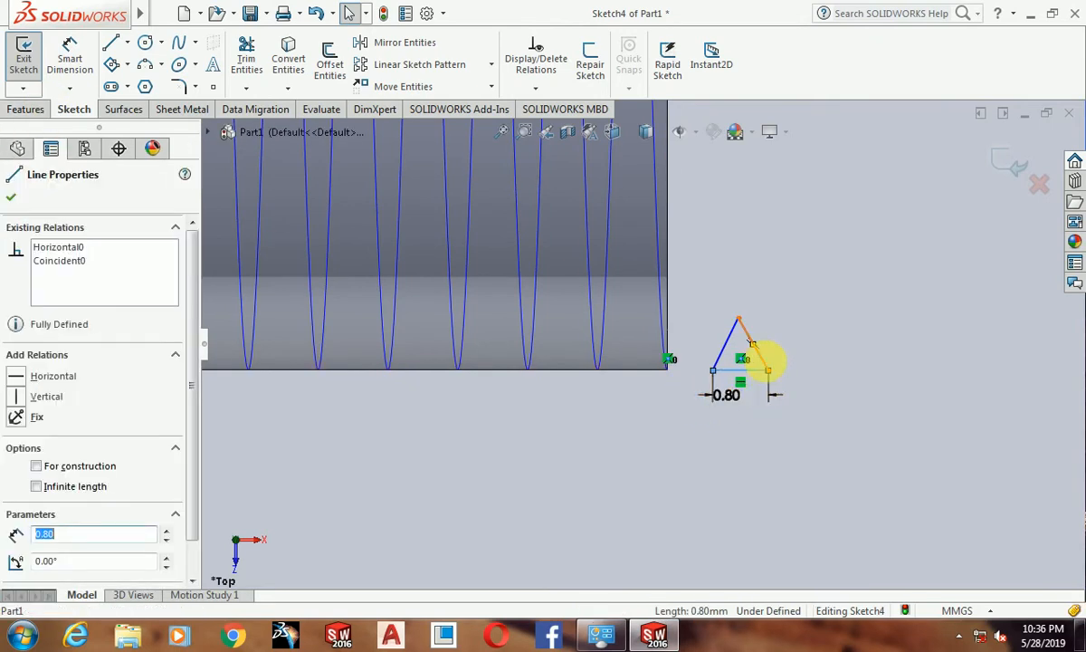
{"action": "left_click", "coordinate": [760, 357], "text": "ctrl"}
{"action": "left_click", "coordinate": [724, 343], "text": "ctrl"}
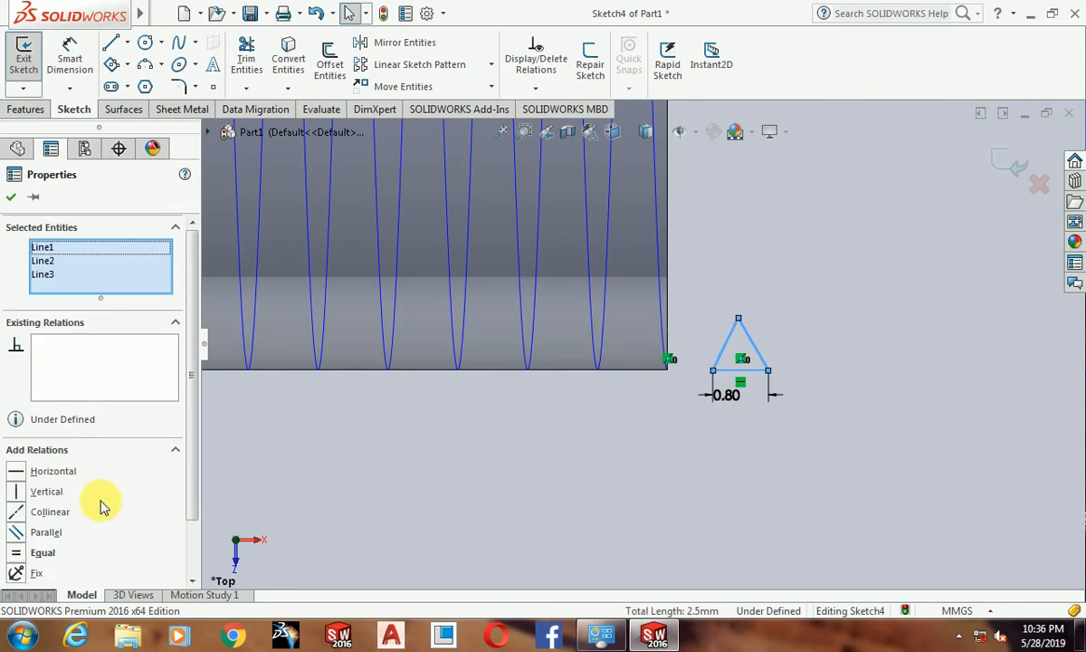
{"action": "left_click", "coordinate": [42, 552]}
{"action": "left_click", "coordinate": [601, 493]}
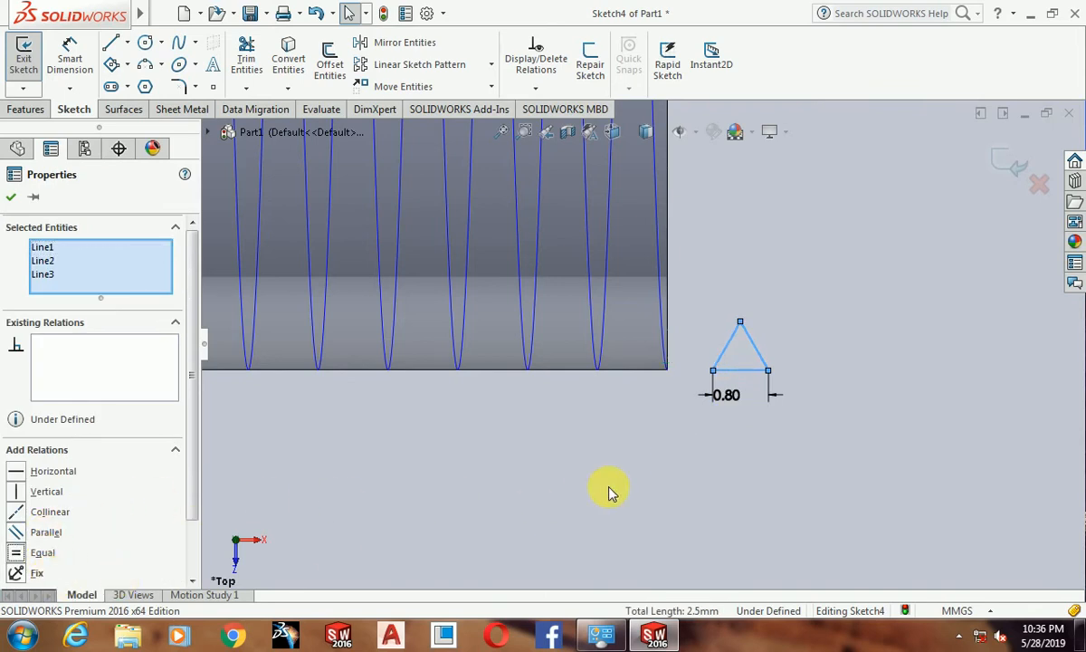
Place a sketch point at the midpoint of the triangle's base.
{"action": "left_click", "coordinate": [215, 88]}
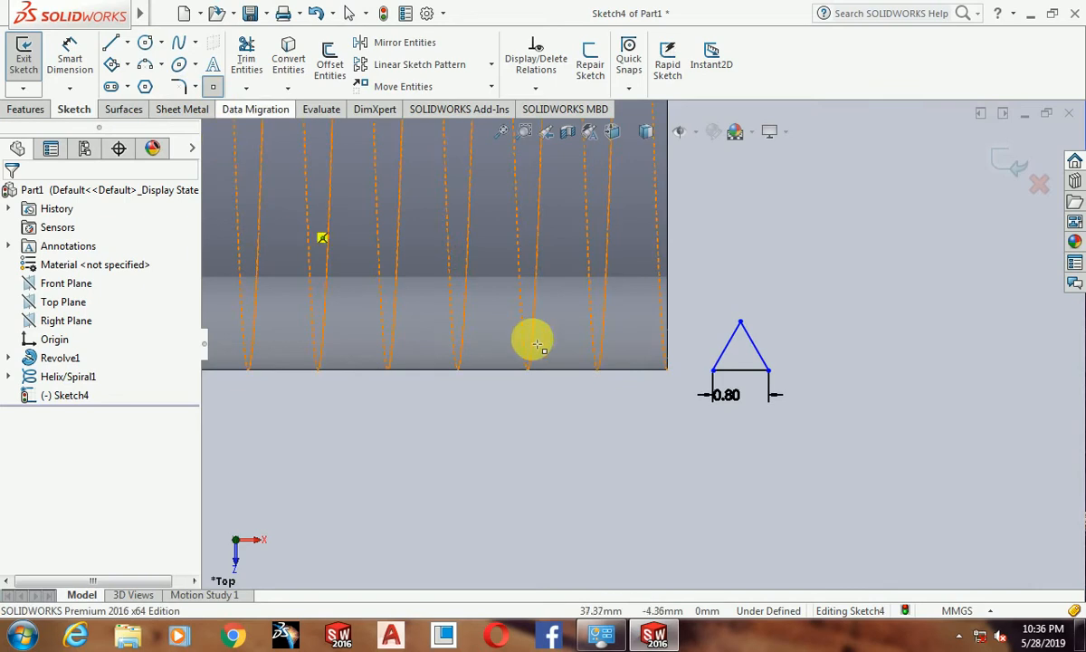
{"action": "left_click", "coordinate": [740, 372]}
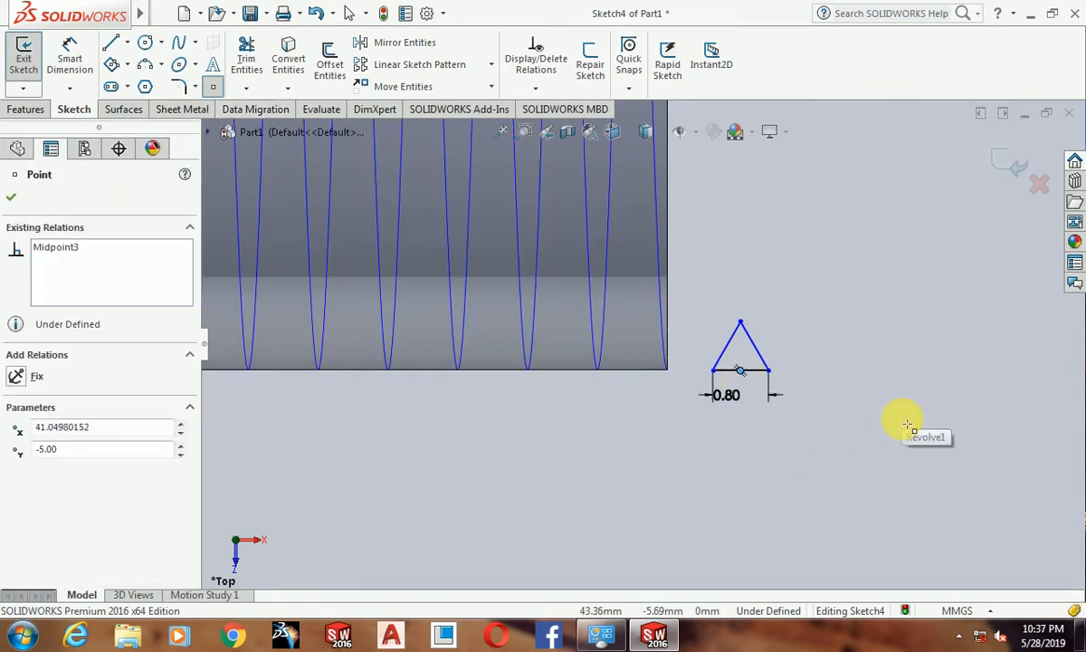
{"action": "key", "text": "Escape"}
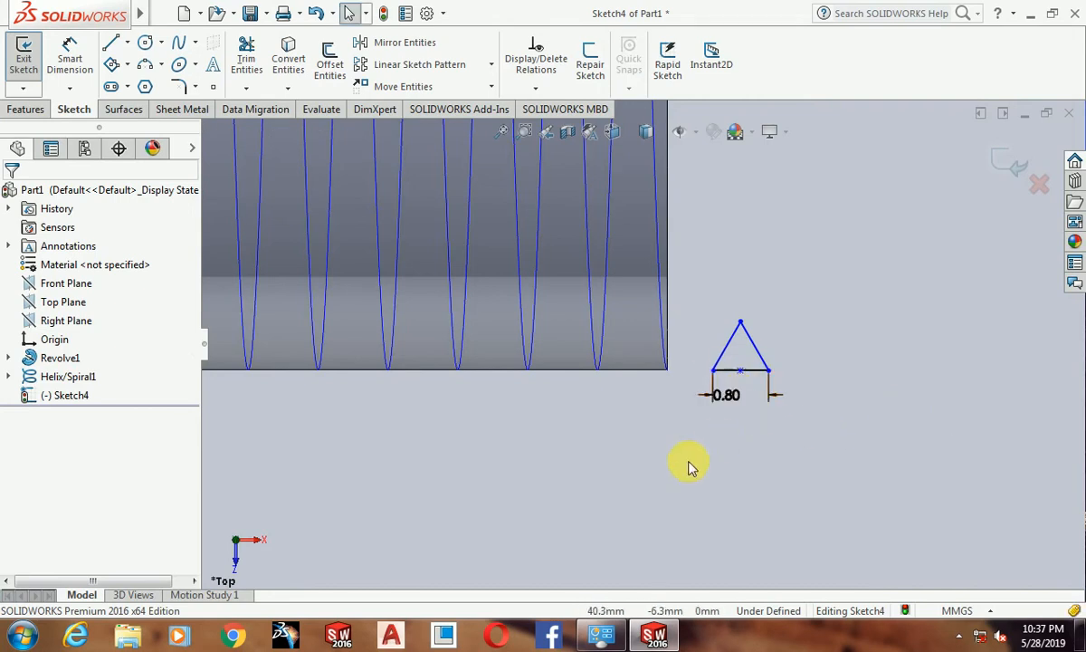
Make the base's midpoint coincident with the shaft's end corner where the helix starts, and exit the sketch.
{"action": "left_click", "coordinate": [741, 372]}
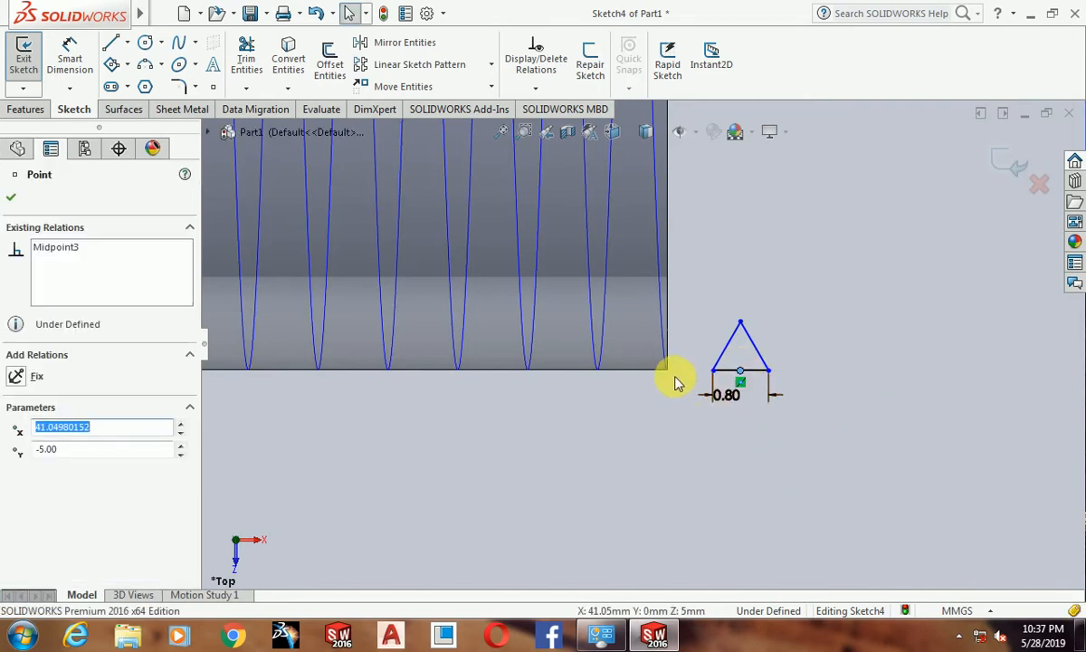
{"action": "left_click", "coordinate": [667, 370], "text": "ctrl"}
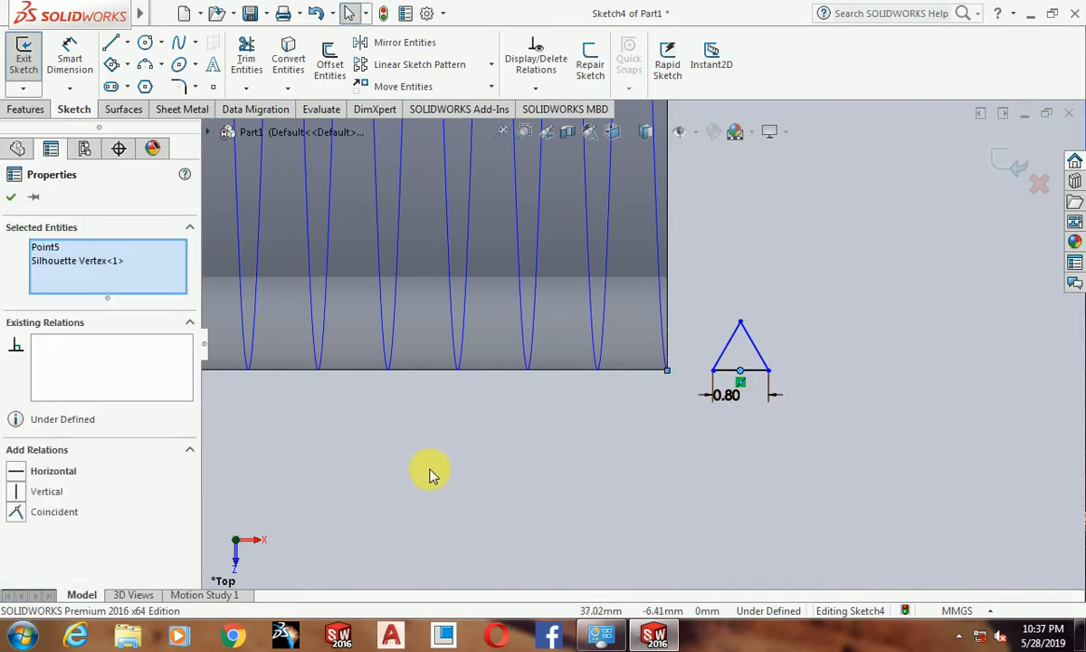
{"action": "left_click", "coordinate": [54, 513]}
{"action": "left_click", "coordinate": [631, 477]}
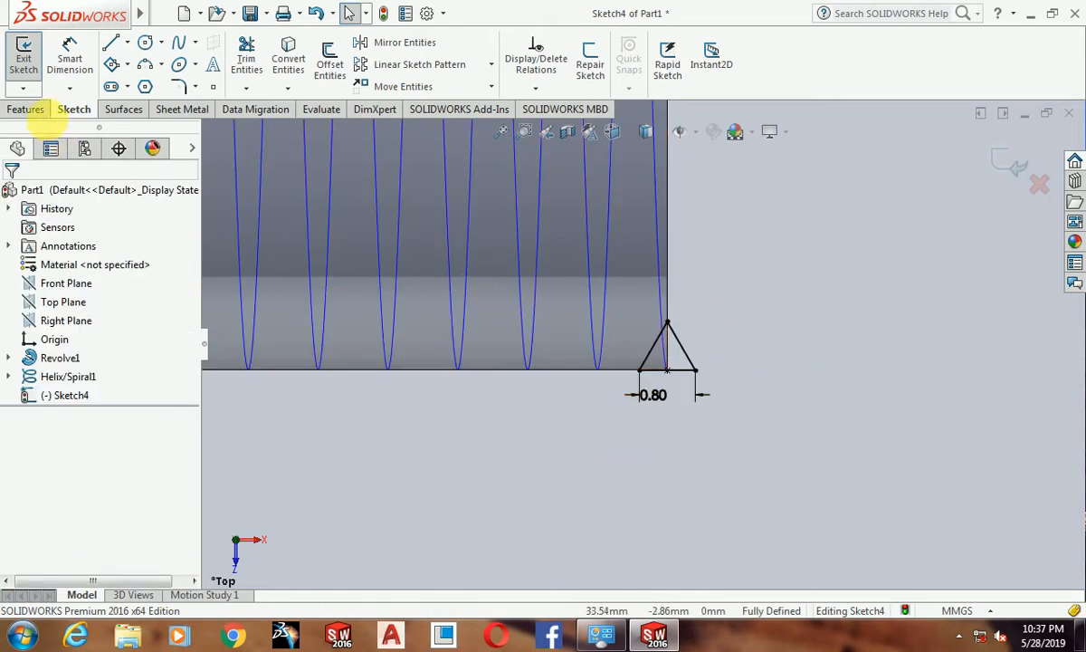
{"action": "left_click", "coordinate": [36, 110]}
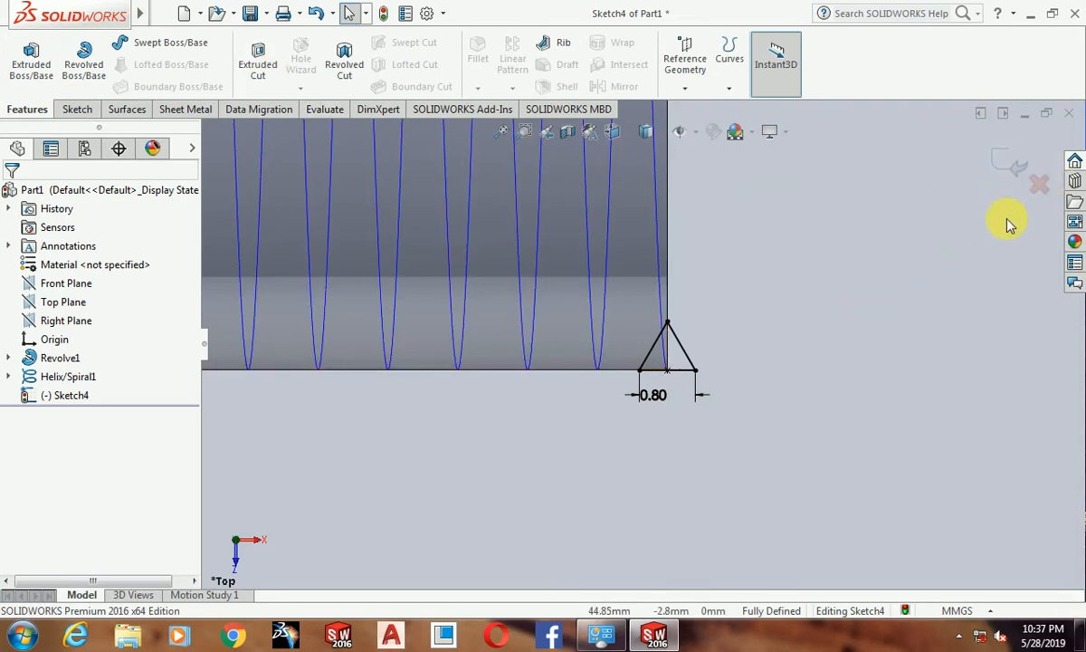
{"action": "left_click", "coordinate": [996, 181]}
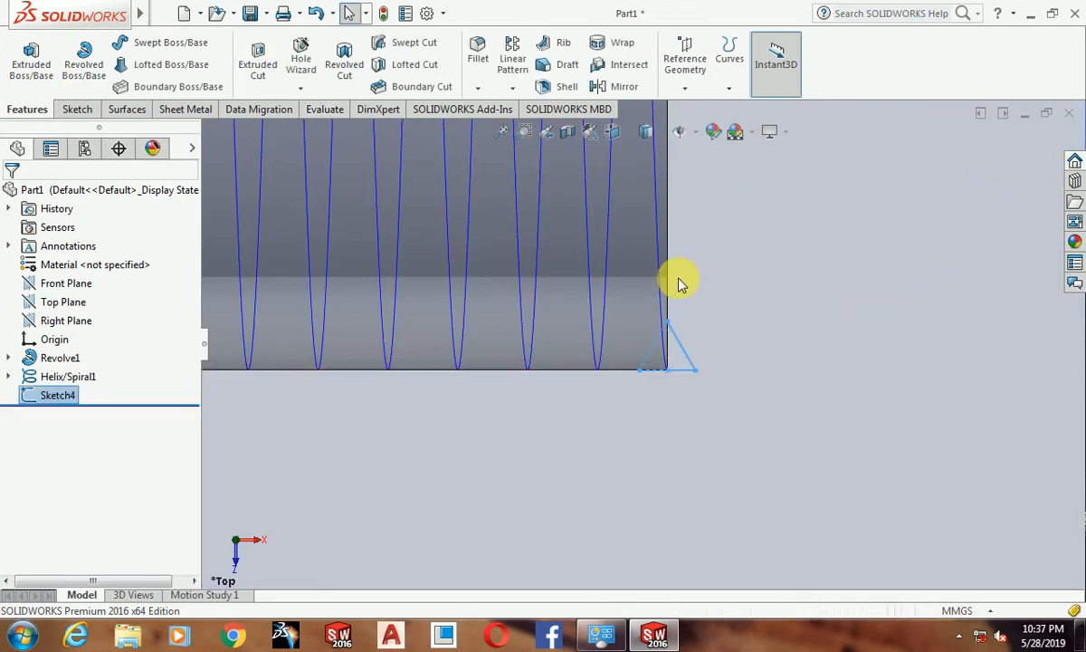
{"action": "left_click", "coordinate": [415, 45]}
{"action": "middle_click_drag", "start_coordinate": [671, 453], "coordinate": [705, 342]}
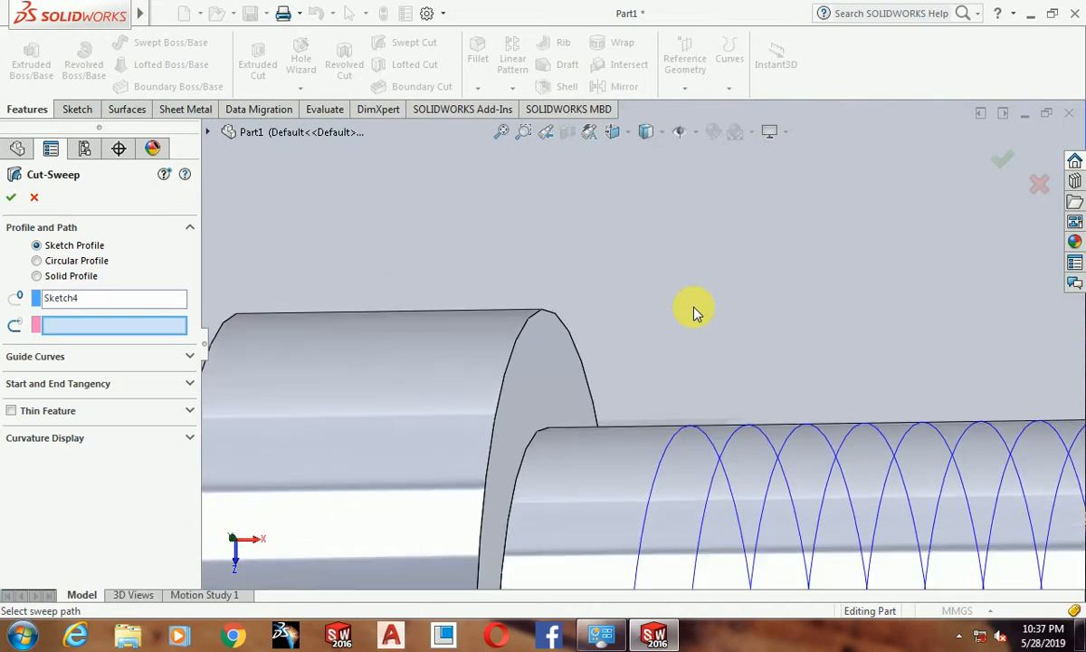
{"action": "right_click", "coordinate": [707, 286]}
{"action": "left_click", "coordinate": [642, 286]}
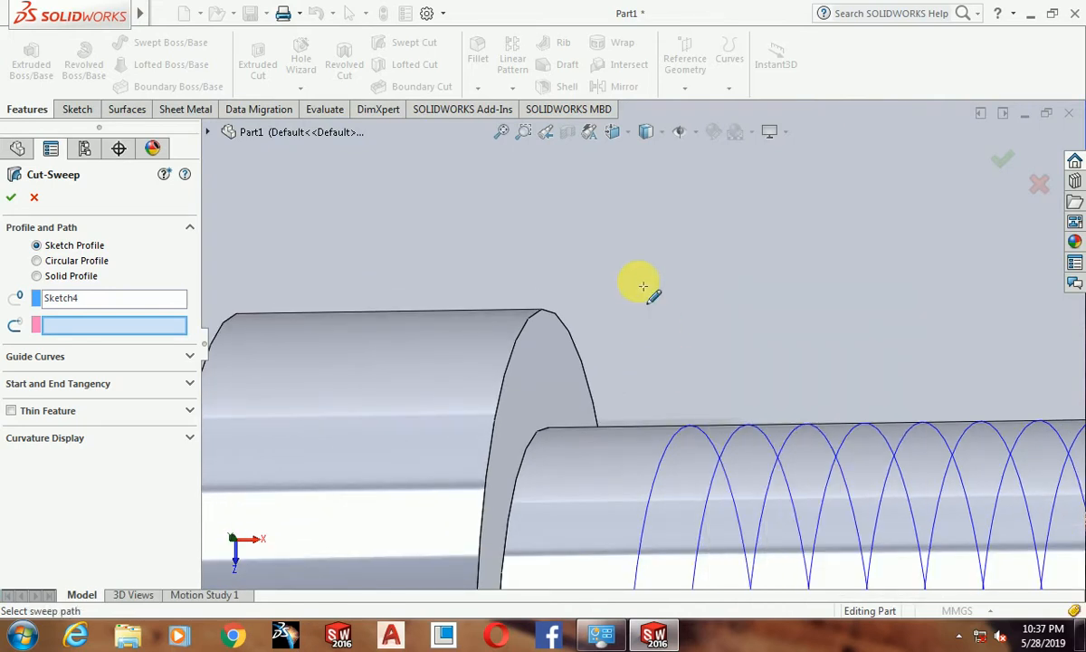
{"action": "key", "text": "Escape"}
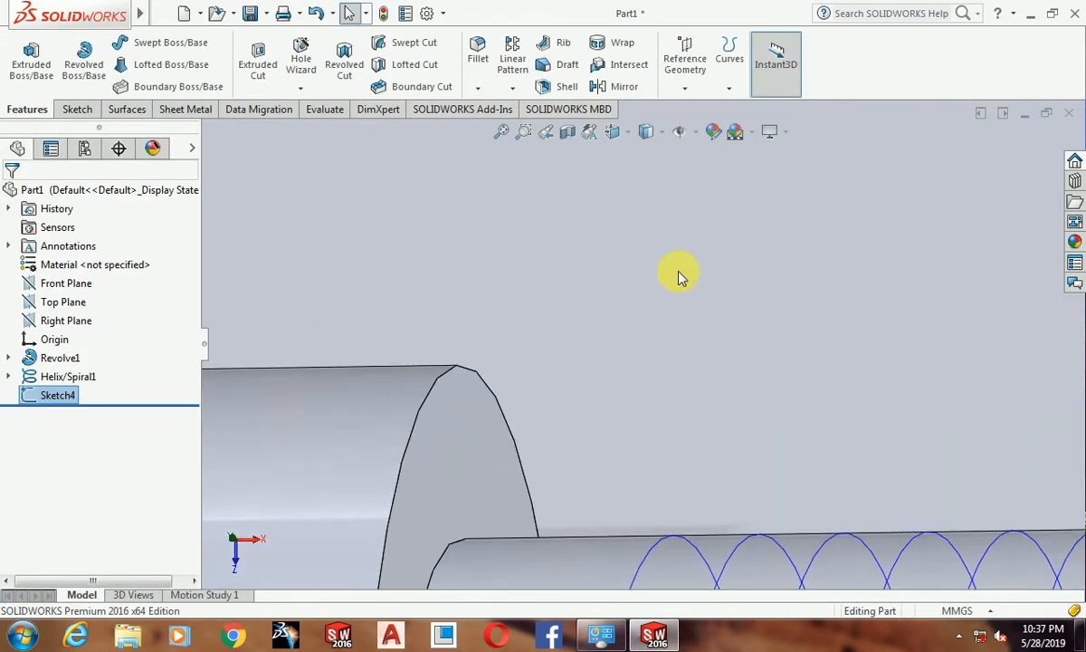
Cut the thread into the shaft's end with a Swept Cut, using the triangle sketch as profile and the helix as path.
{"action": "right_click", "coordinate": [675, 261]}
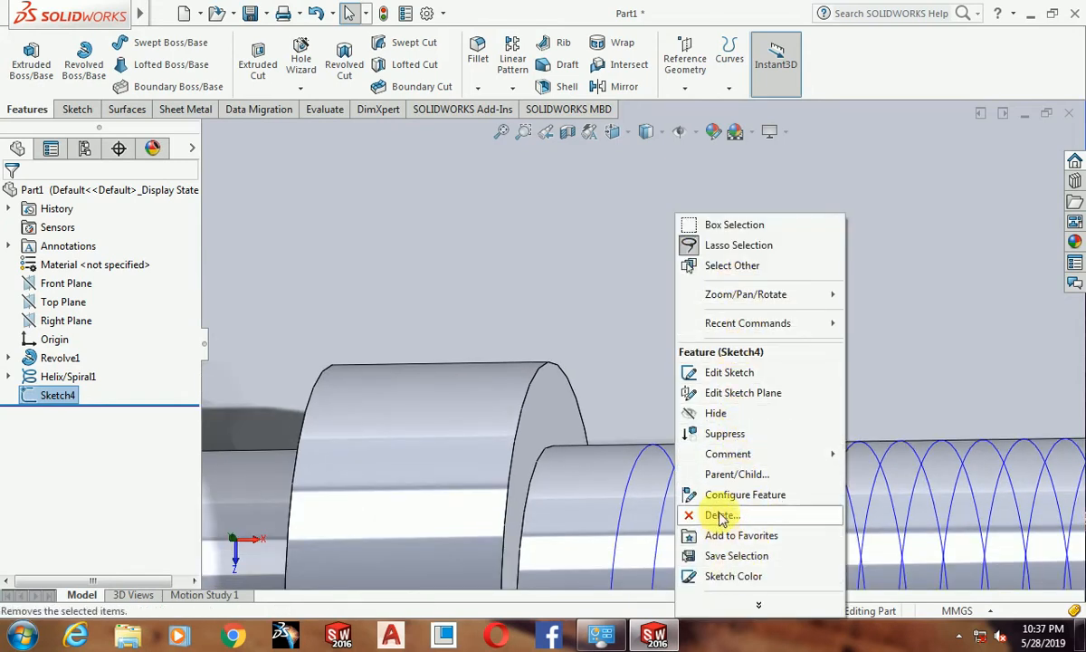
{"action": "mouse_move", "coordinate": [712, 299]}
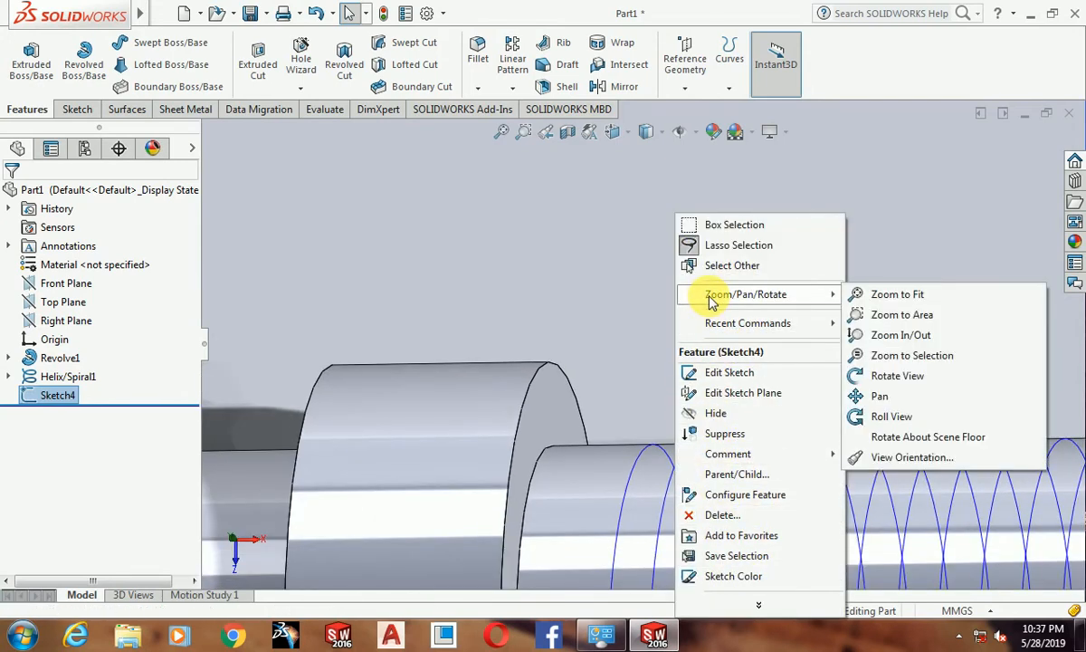
{"action": "left_click", "coordinate": [892, 333]}
{"action": "scroll", "coordinate": [806, 383], "scroll_direction": "down", "scroll_amount": 2}
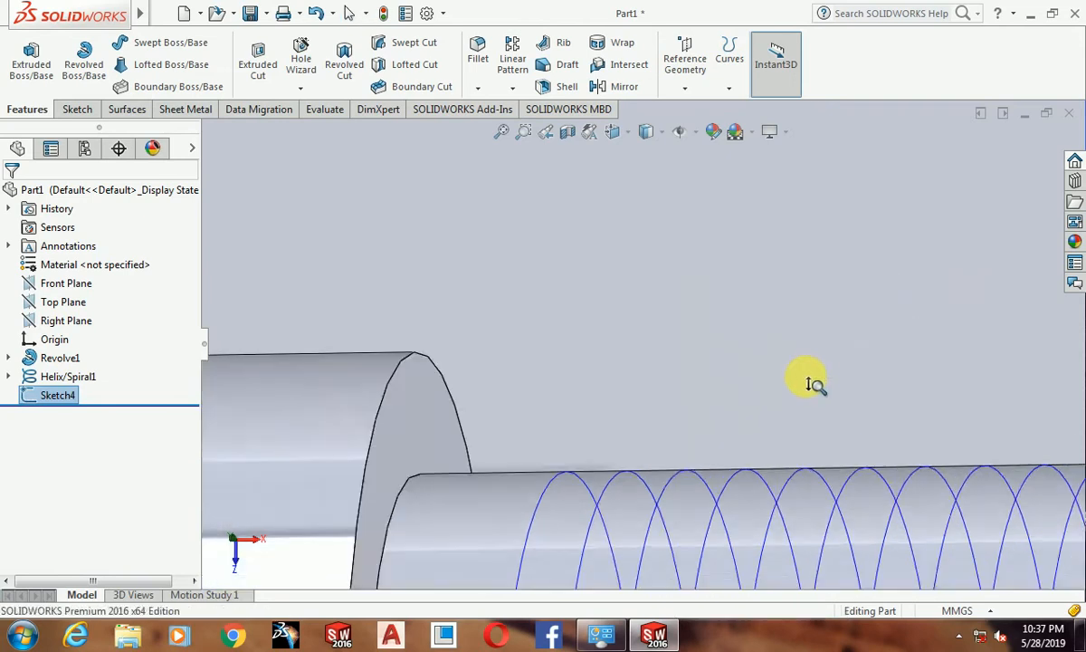
{"action": "left_click_drag", "start_coordinate": [808, 431], "coordinate": [836, 547]}
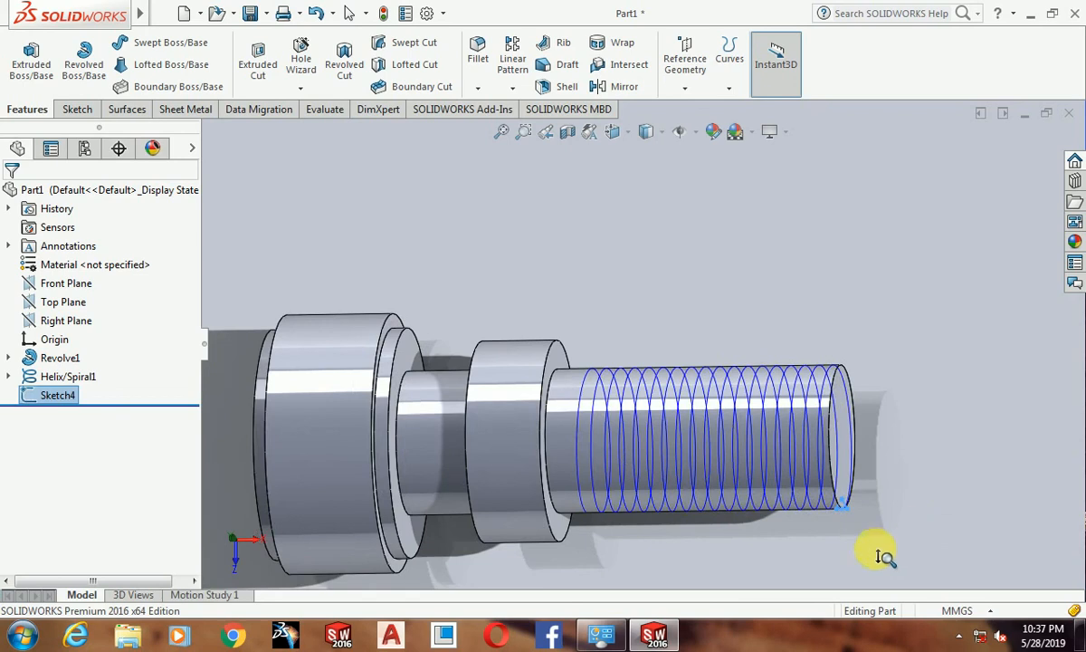
{"action": "key", "text": "Escape"}
{"action": "right_click", "coordinate": [848, 503]}
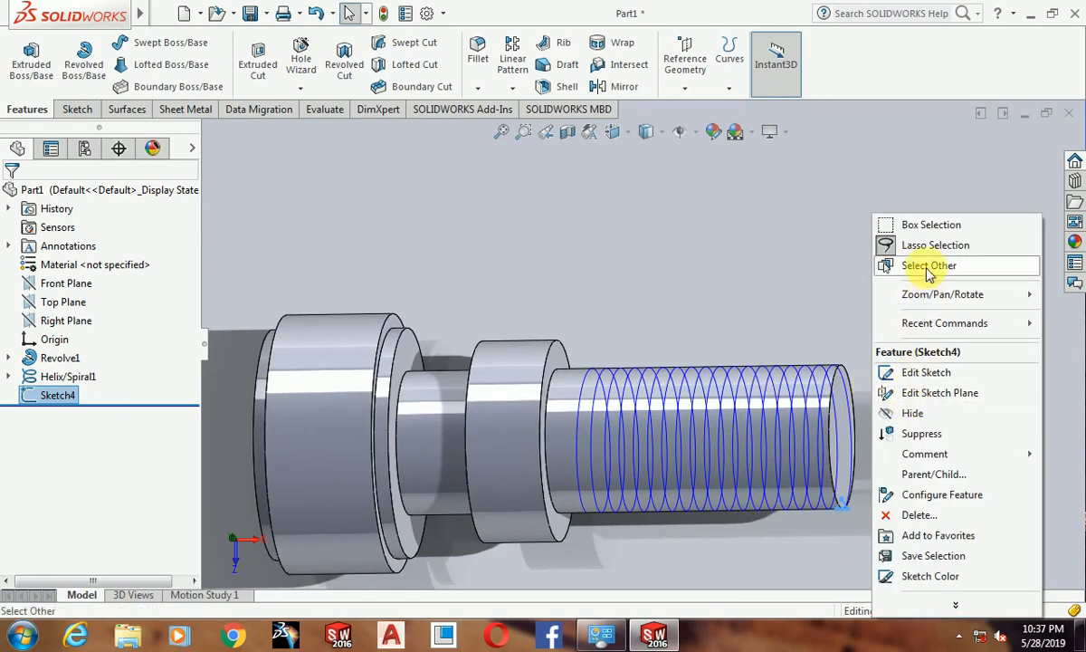
{"action": "left_click", "coordinate": [844, 299]}
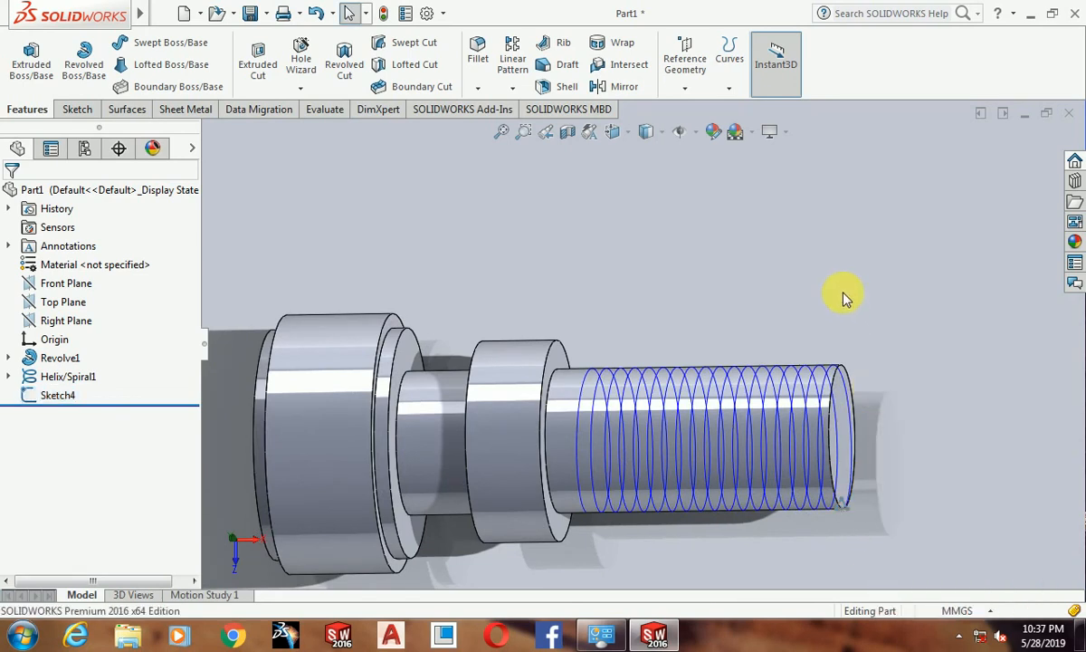
{"action": "right_click", "coordinate": [842, 293]}
{"action": "left_click", "coordinate": [693, 282]}
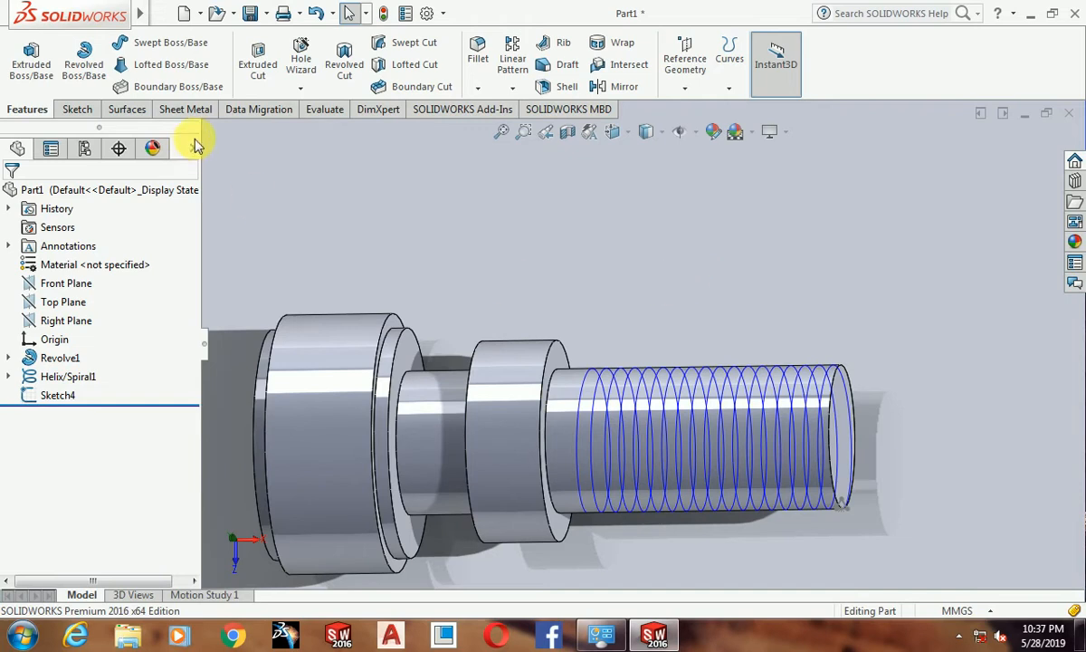
{"action": "left_click", "coordinate": [412, 43]}
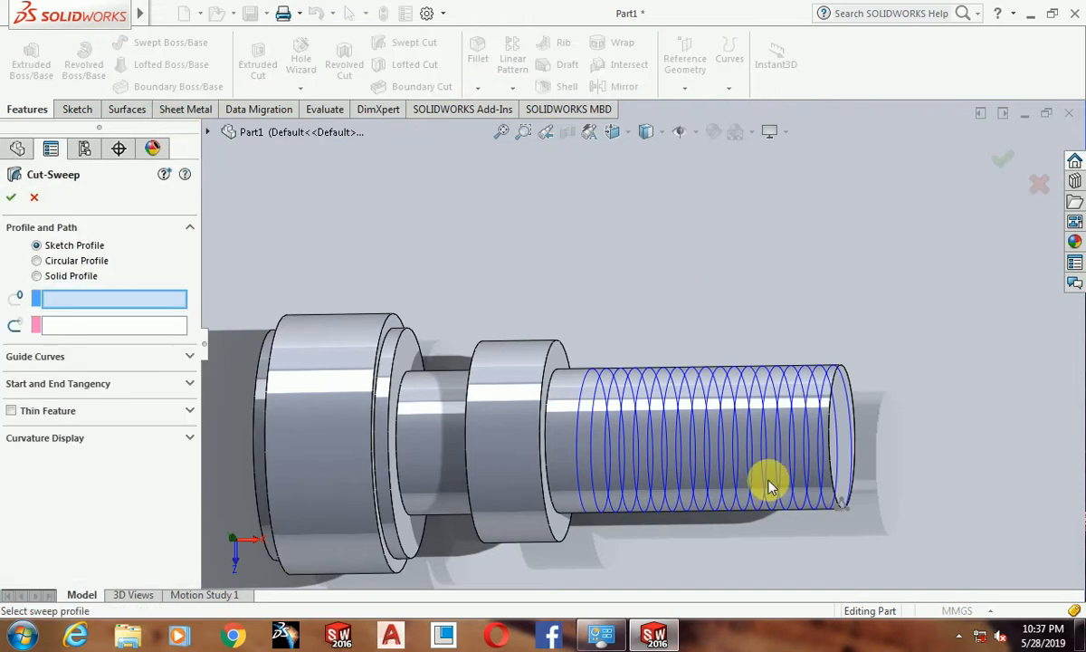
{"action": "left_click", "coordinate": [856, 524]}
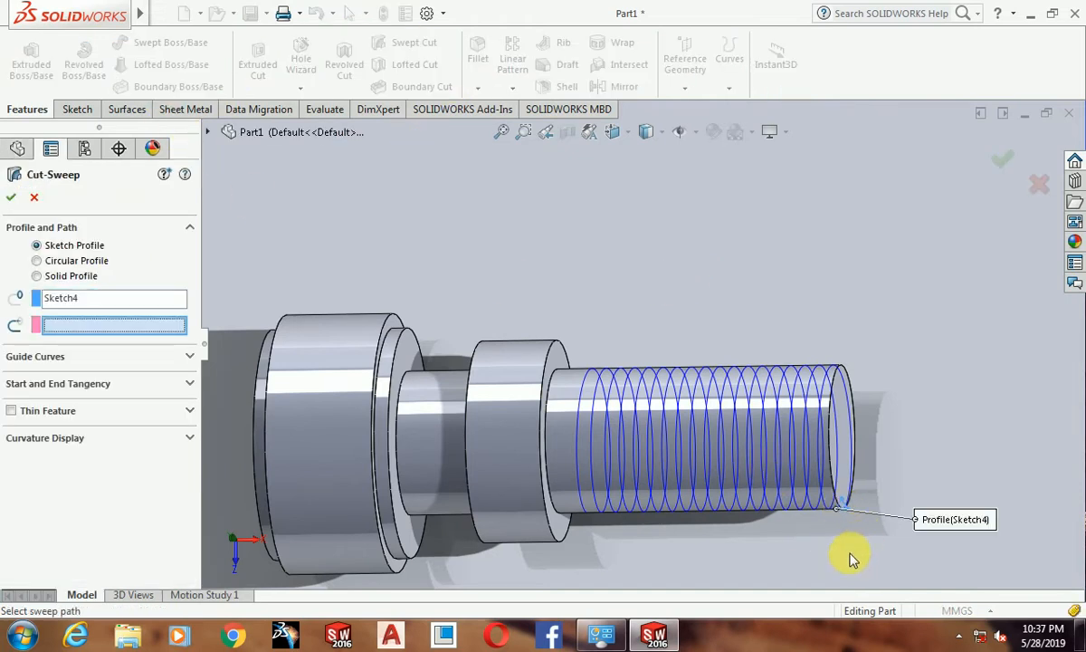
{"action": "left_click", "coordinate": [821, 483]}
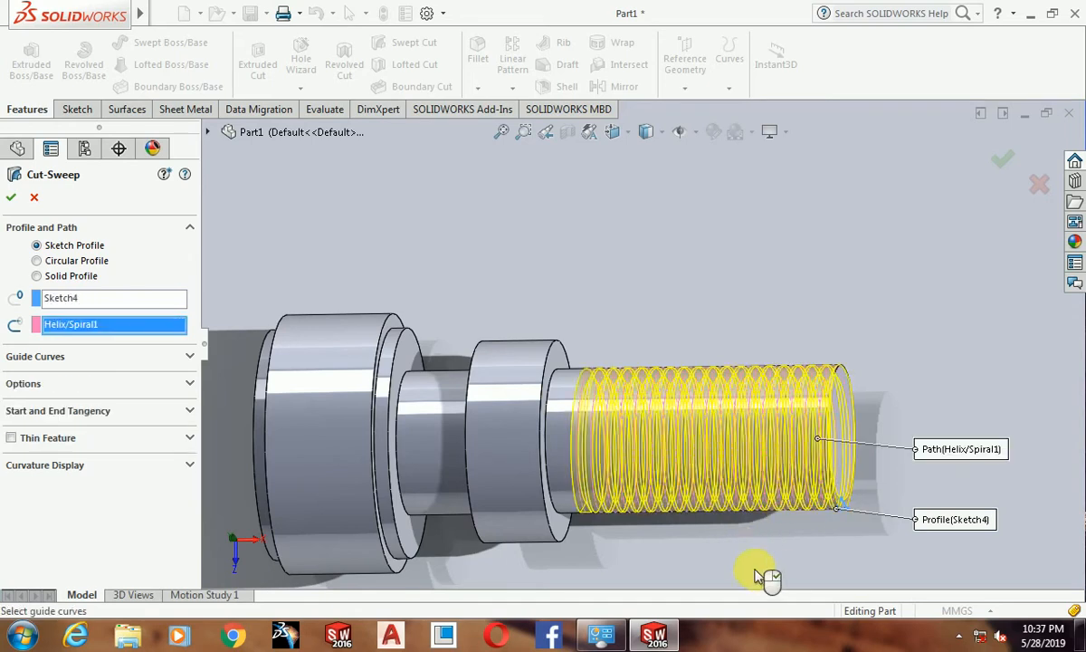
{"action": "left_click", "coordinate": [11, 199]}
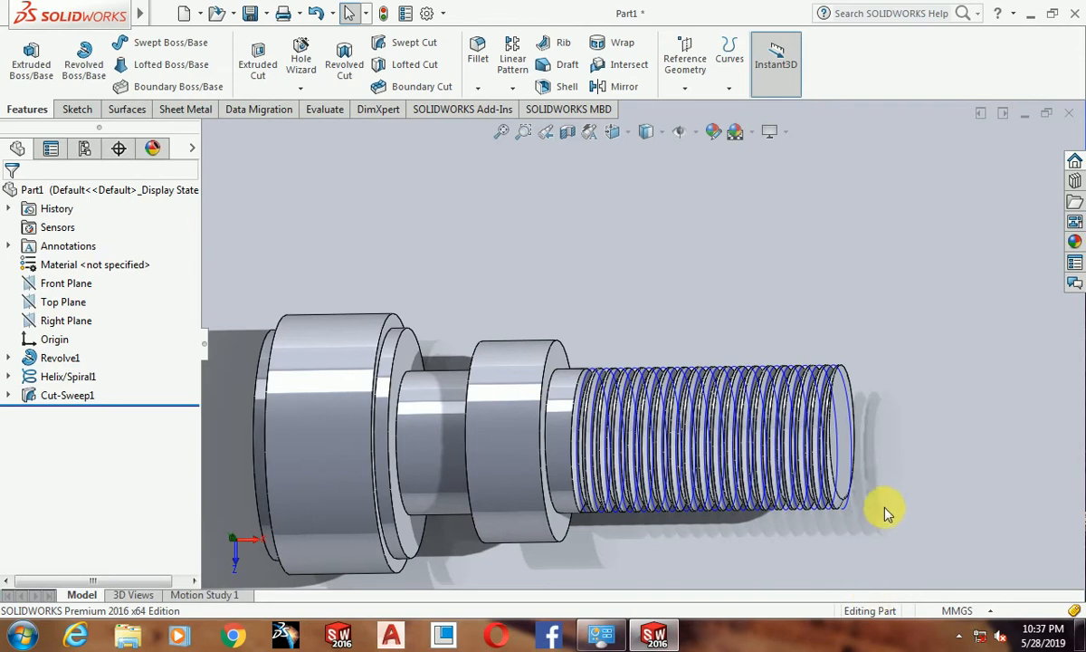
Inspect the cut thread on the whole shaft from several angles and distances.
{"action": "middle_click_drag", "start_coordinate": [885, 512], "coordinate": [900, 456]}
{"action": "middle_click_drag", "start_coordinate": [570, 490], "coordinate": [636, 536]}
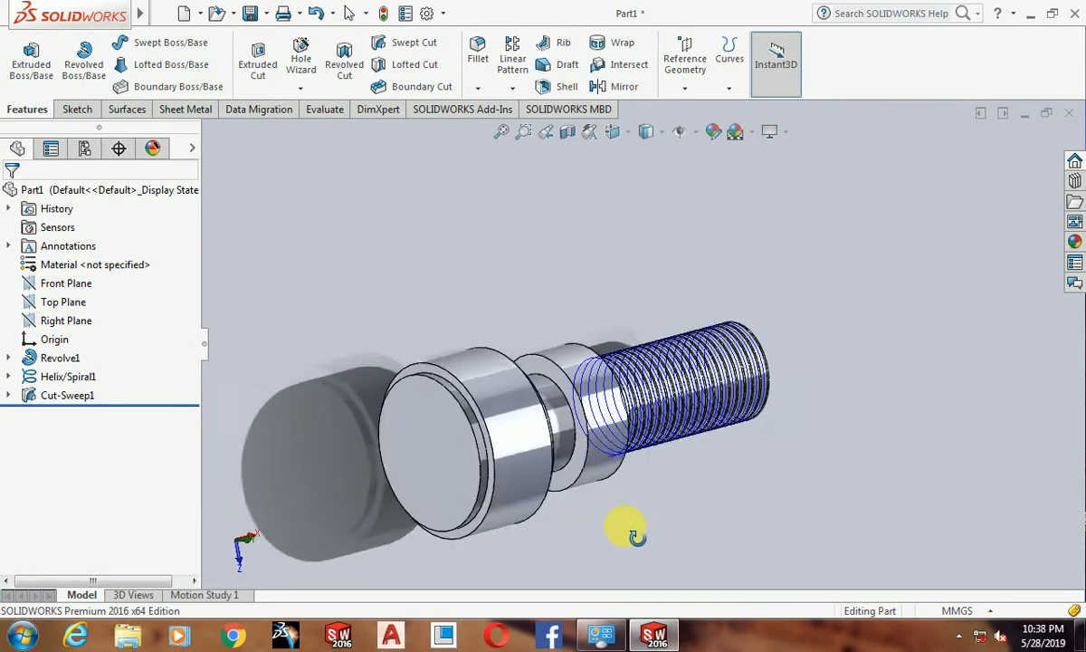
{"action": "scroll", "coordinate": [707, 507], "scroll_direction": "up", "scroll_amount": 5}
{"action": "scroll", "coordinate": [656, 395], "scroll_direction": "up", "scroll_amount": 1}
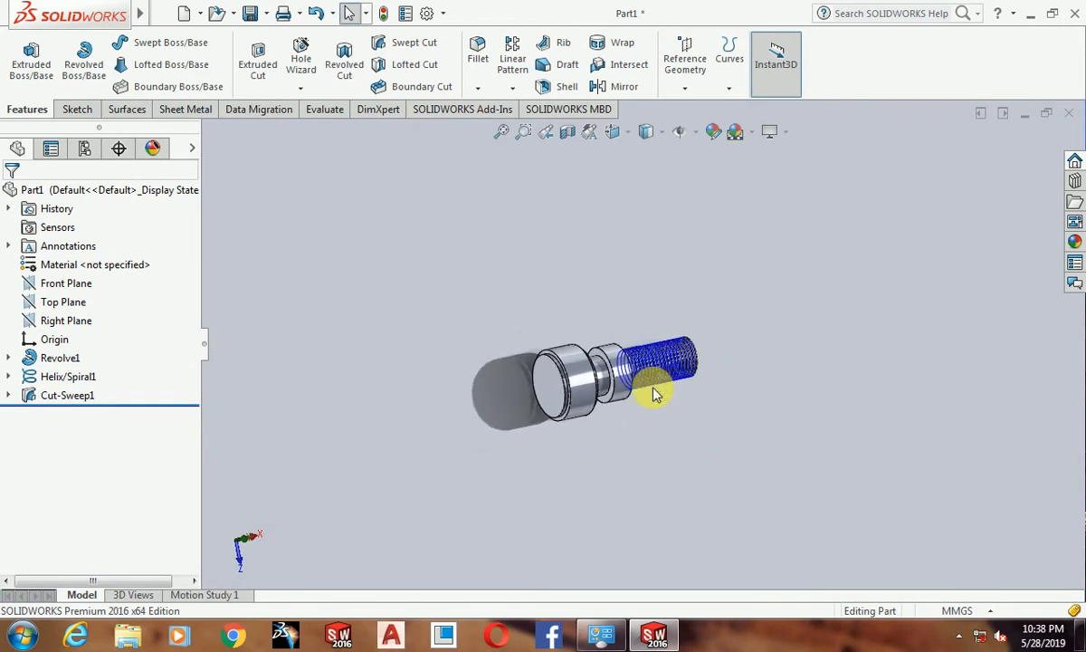
{"action": "scroll", "coordinate": [660, 385], "scroll_direction": "up", "scroll_amount": 1}
{"action": "scroll", "coordinate": [664, 383], "scroll_direction": "down", "scroll_amount": 2}
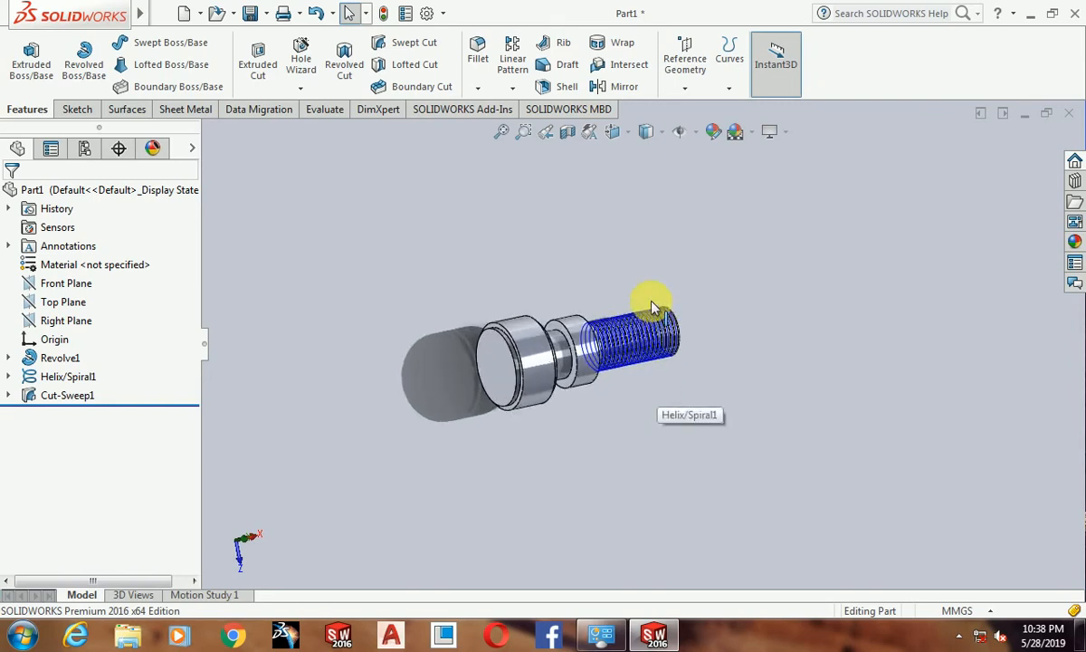
{"action": "scroll", "coordinate": [620, 331], "scroll_direction": "up", "scroll_amount": 3}
{"action": "scroll", "coordinate": [623, 339], "scroll_direction": "up", "scroll_amount": 2}
{"action": "scroll", "coordinate": [631, 347], "scroll_direction": "down", "scroll_amount": 3}
{"action": "scroll", "coordinate": [706, 364], "scroll_direction": "up", "scroll_amount": 2}
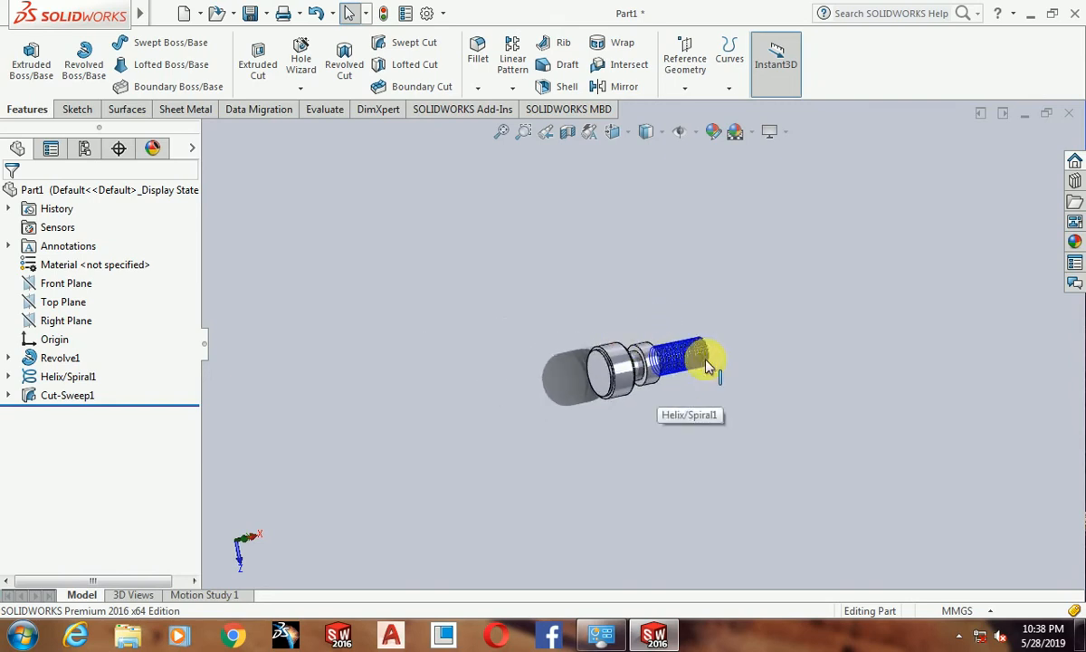
{"action": "scroll", "coordinate": [688, 366], "scroll_direction": "up", "scroll_amount": 2}
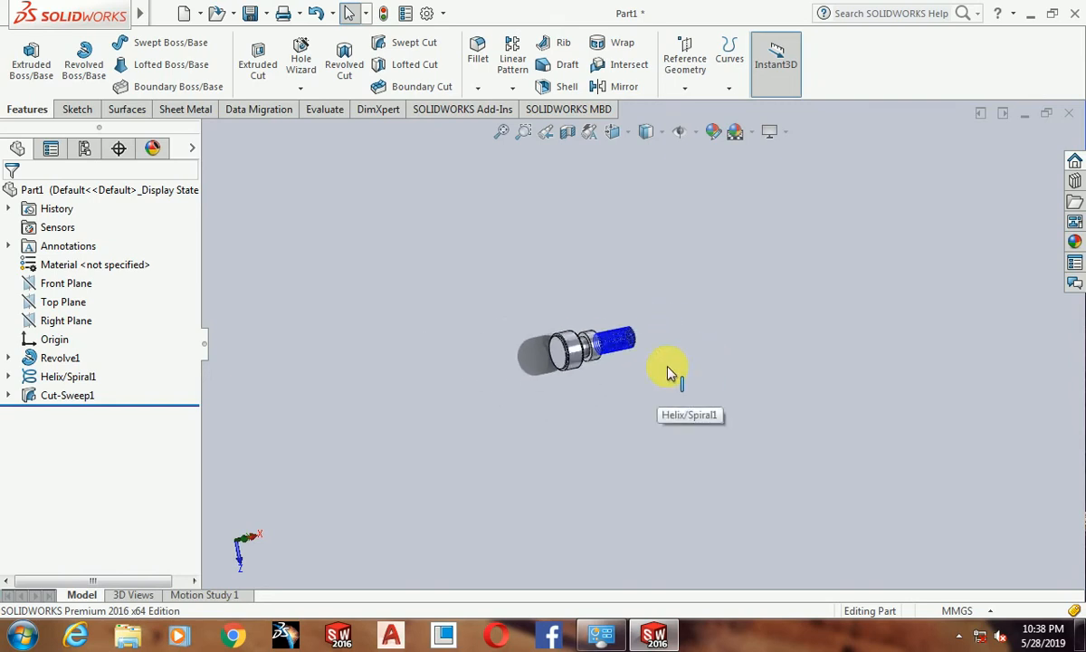
Hide the helix curve on the threaded end of the shaft.
{"action": "right_click", "coordinate": [729, 314]}
{"action": "left_click", "coordinate": [746, 366]}
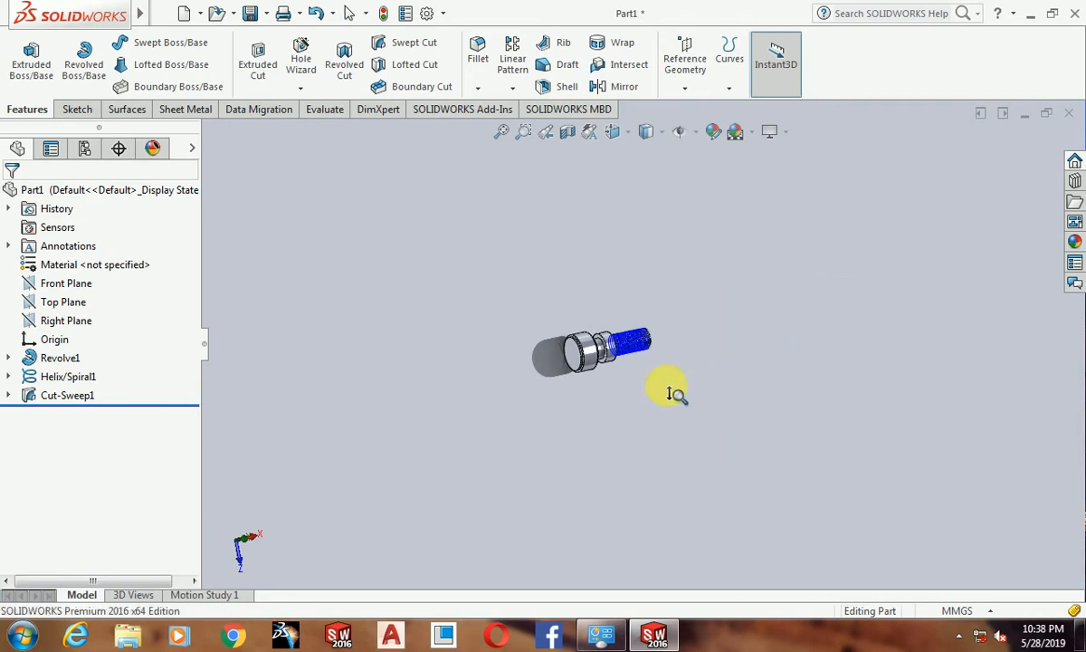
{"action": "left_click_drag", "start_coordinate": [650, 389], "coordinate": [642, 190]}
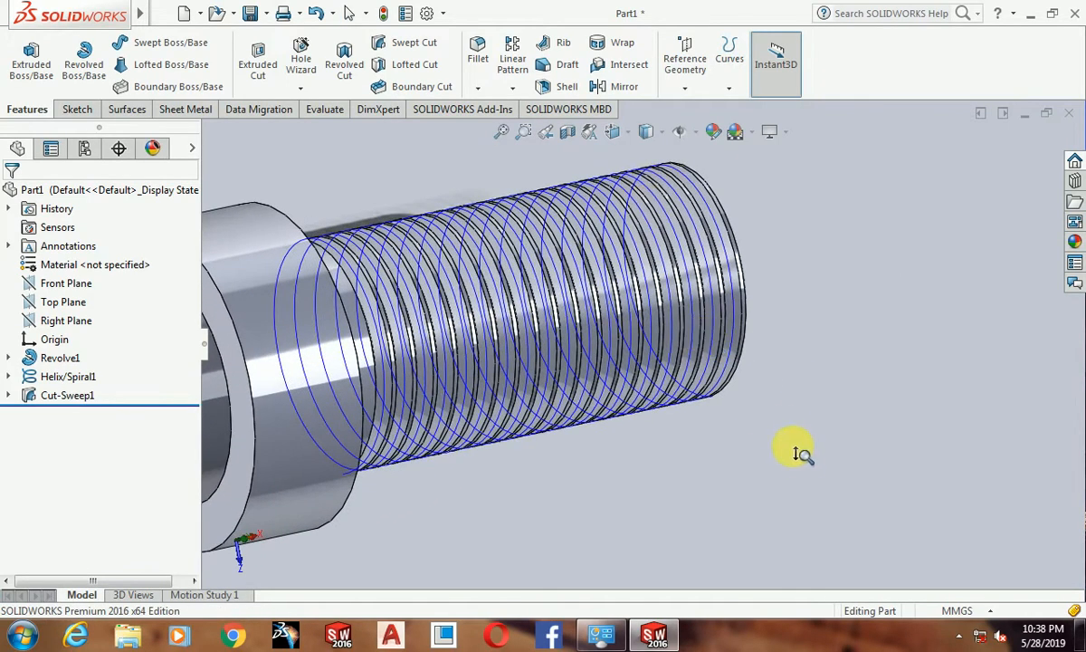
{"action": "key", "text": "Escape"}
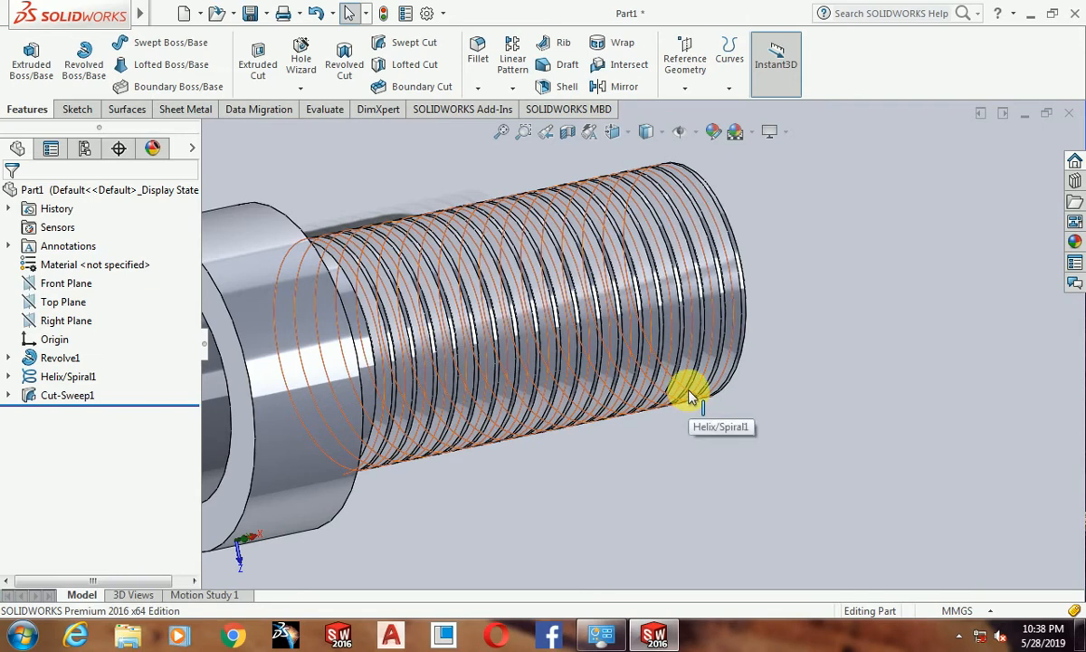
{"action": "left_click", "coordinate": [689, 396]}
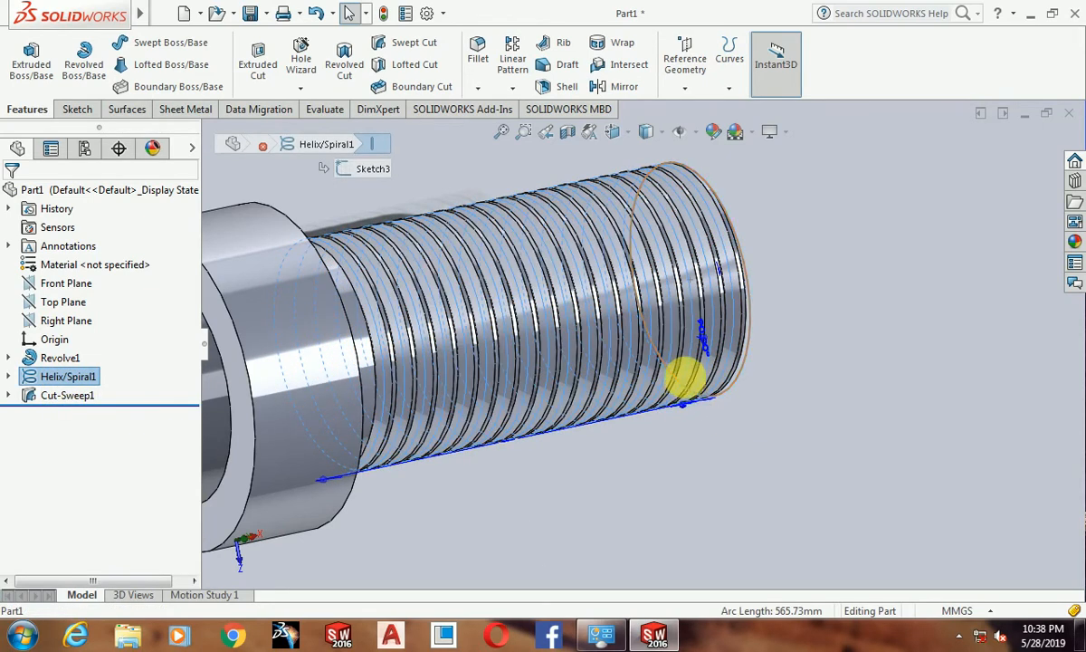
{"action": "left_click", "coordinate": [685, 377]}
{"action": "left_click", "coordinate": [696, 385]}
{"action": "left_click", "coordinate": [749, 315]}
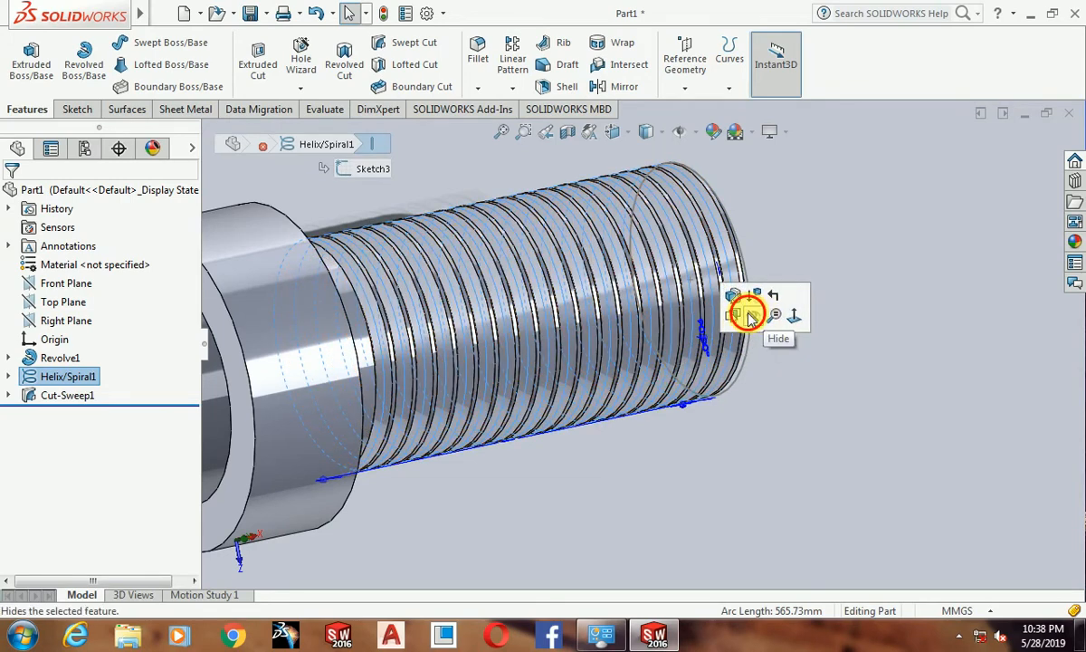
Start a sketch on the narrow ring-shaped face at the unthreaded end of the largest cylinder.
{"action": "middle_click_drag", "start_coordinate": [783, 455], "coordinate": [884, 410]}
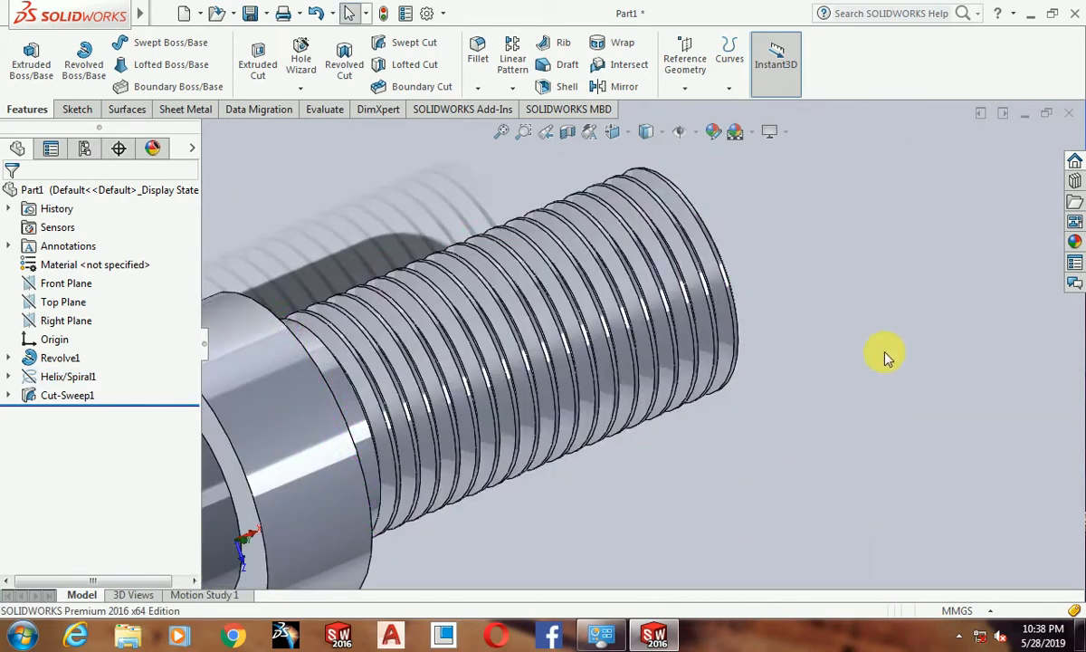
{"action": "middle_click_drag", "start_coordinate": [878, 368], "coordinate": [808, 390]}
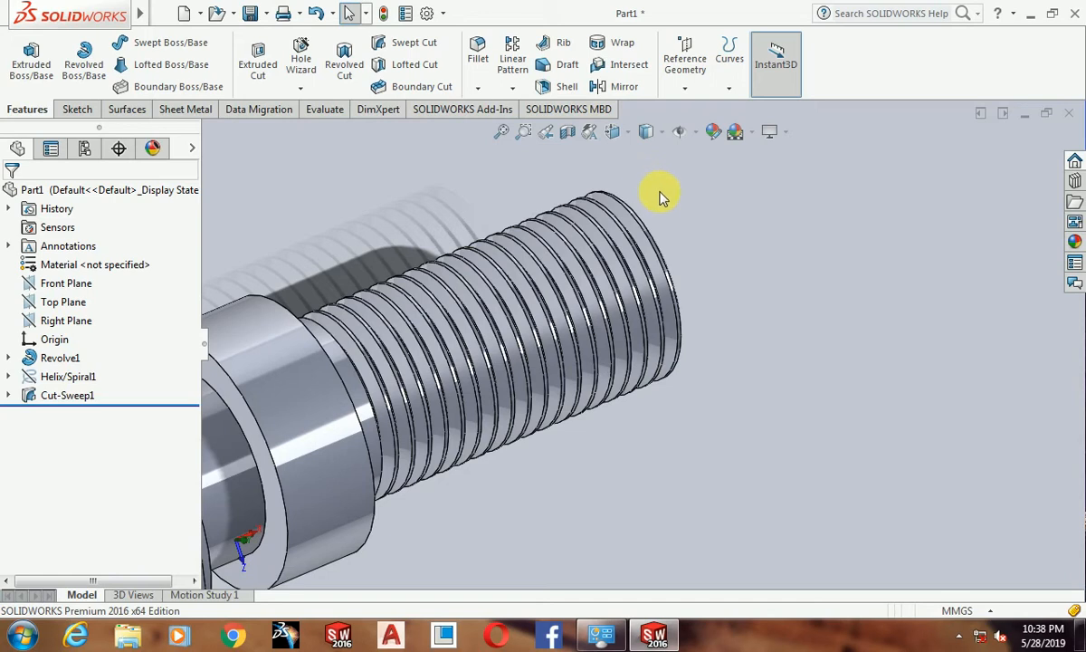
{"action": "right_click", "coordinate": [735, 270]}
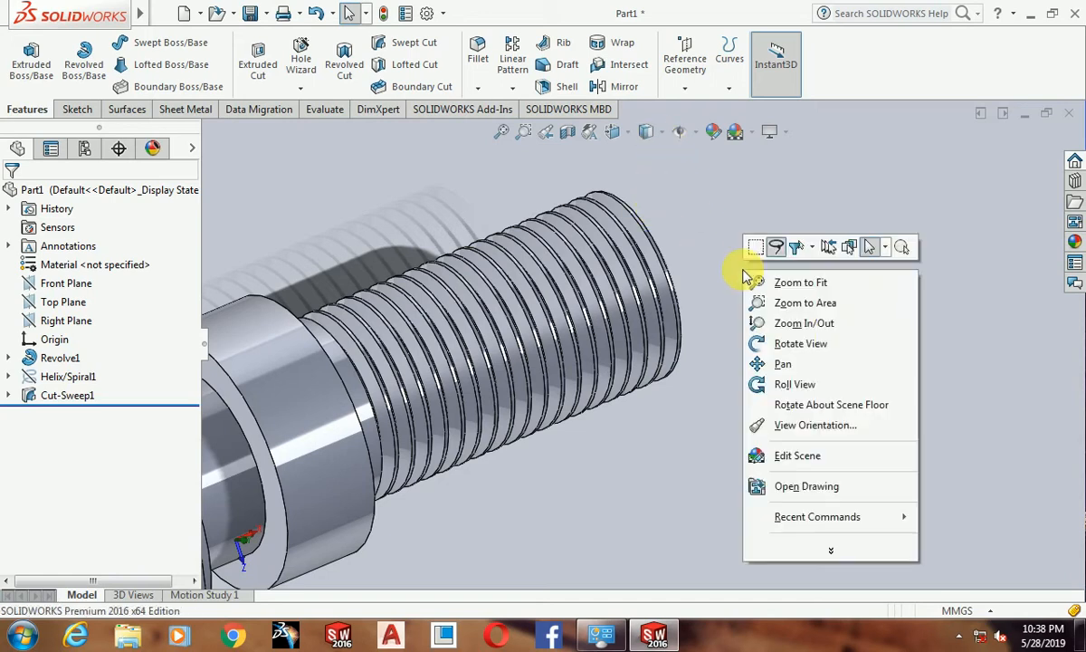
{"action": "left_click", "coordinate": [781, 323]}
{"action": "left_click_drag", "start_coordinate": [737, 322], "coordinate": [759, 368]}
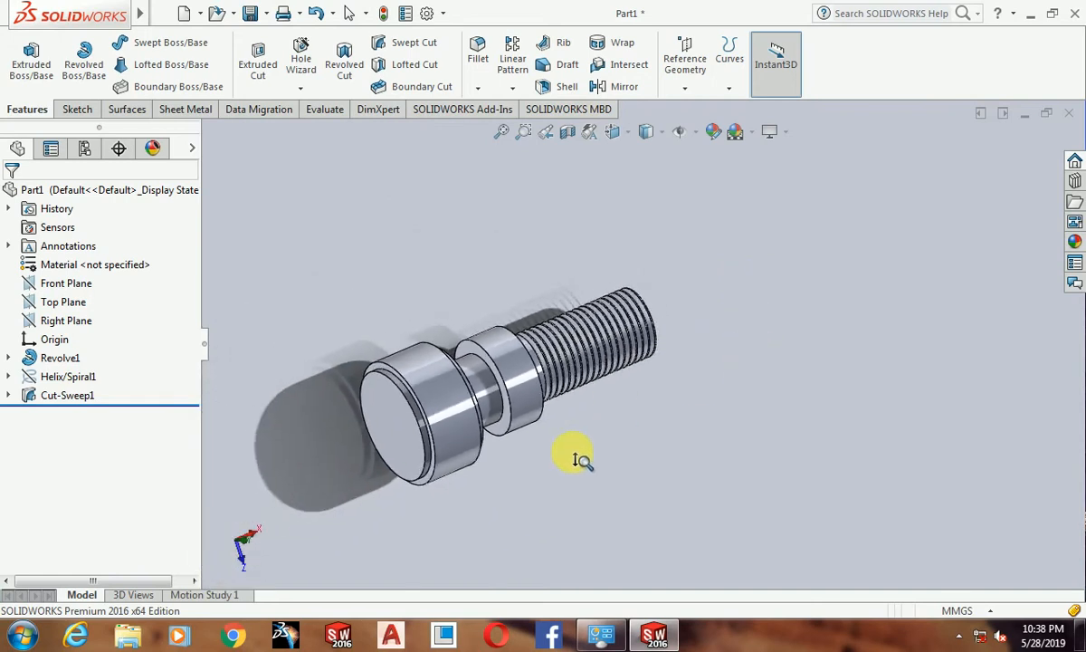
{"action": "key", "text": "Escape"}
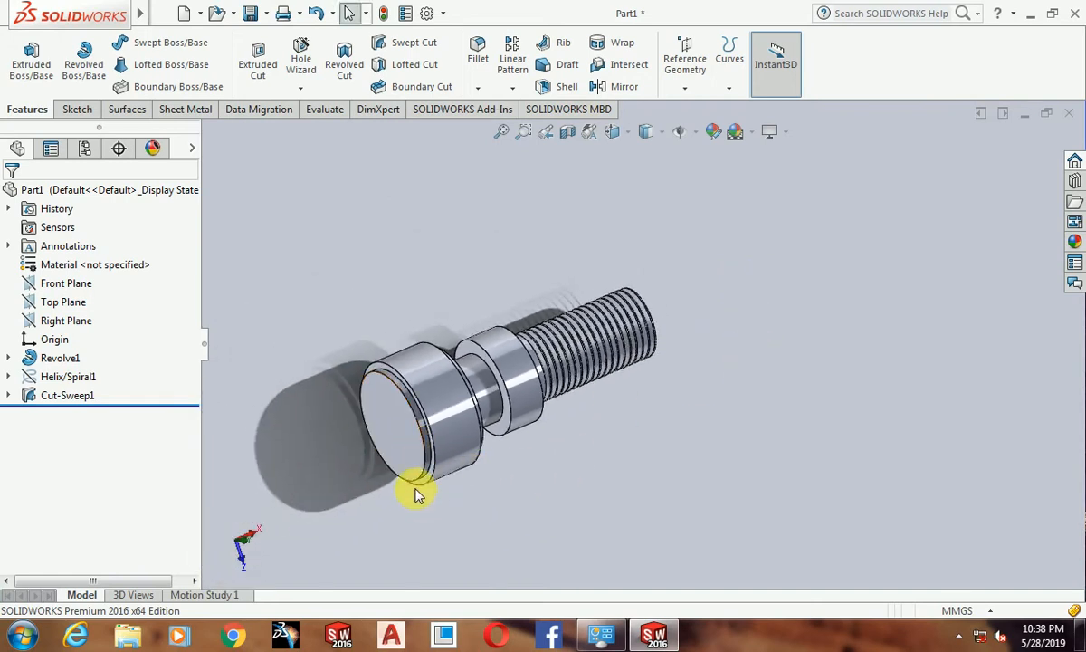
{"action": "scroll", "coordinate": [416, 494], "scroll_direction": "down", "scroll_amount": 5}
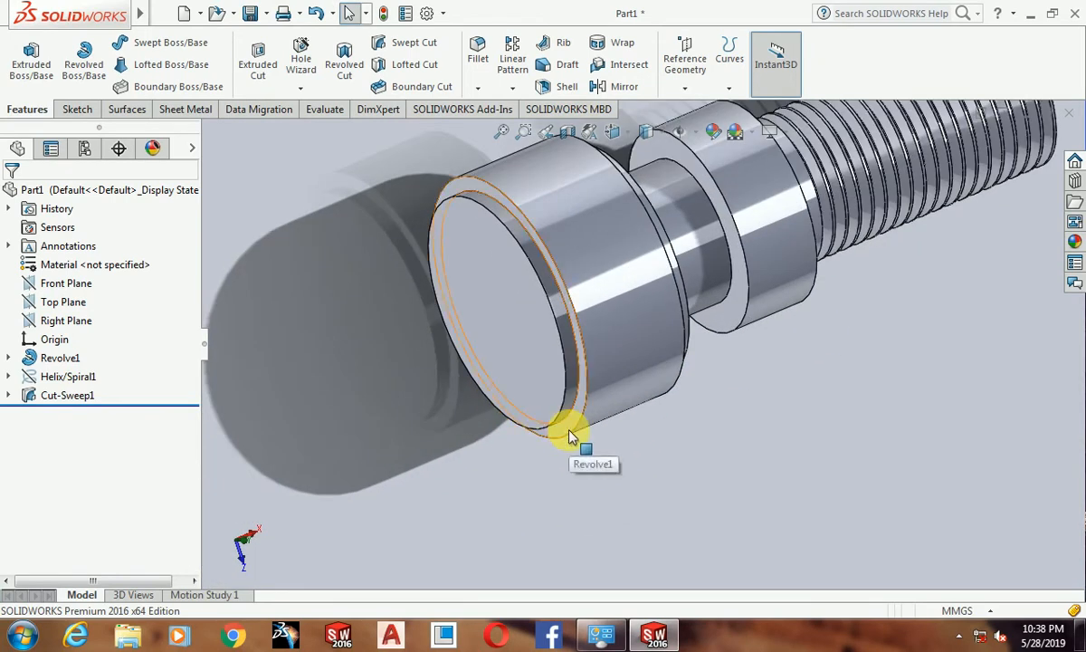
{"action": "left_click", "coordinate": [570, 436]}
{"action": "left_click", "coordinate": [624, 380]}
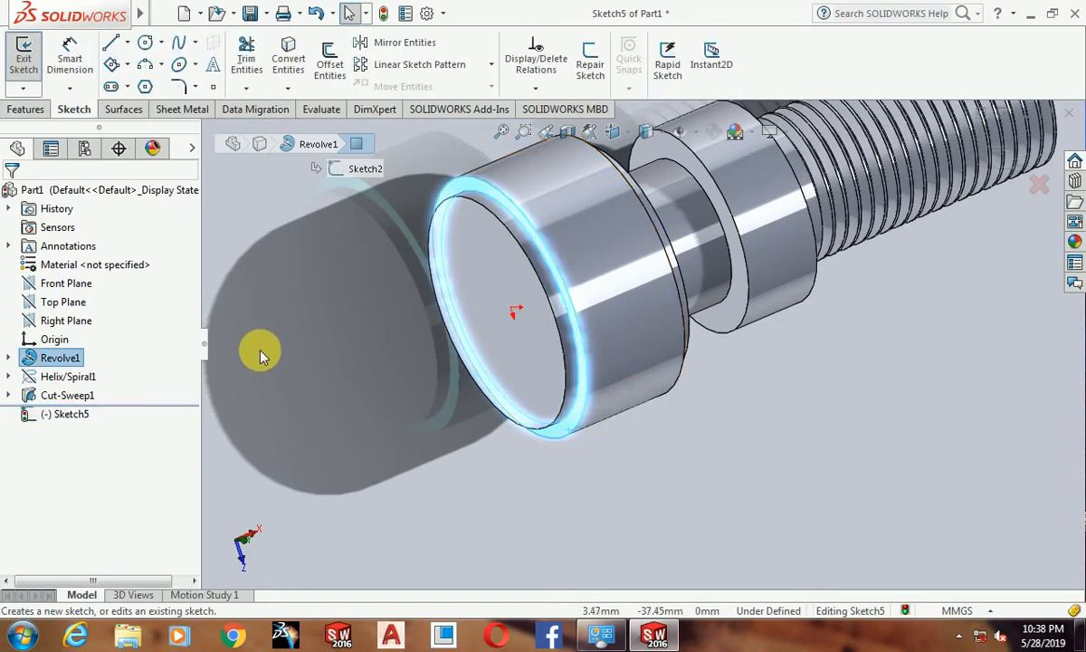
{"action": "key", "text": "ctrl+8"}
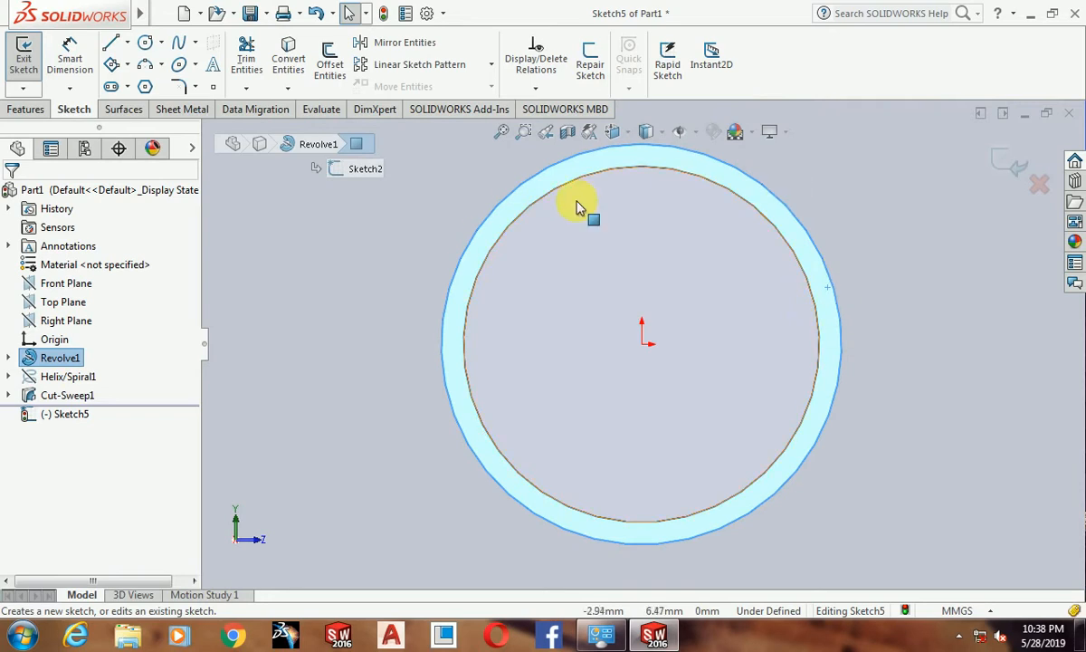
Convert the ring face's outer circular edge into a sketch circle and exit the sketch.
{"action": "left_click", "coordinate": [960, 206]}
{"action": "left_click", "coordinate": [817, 244]}
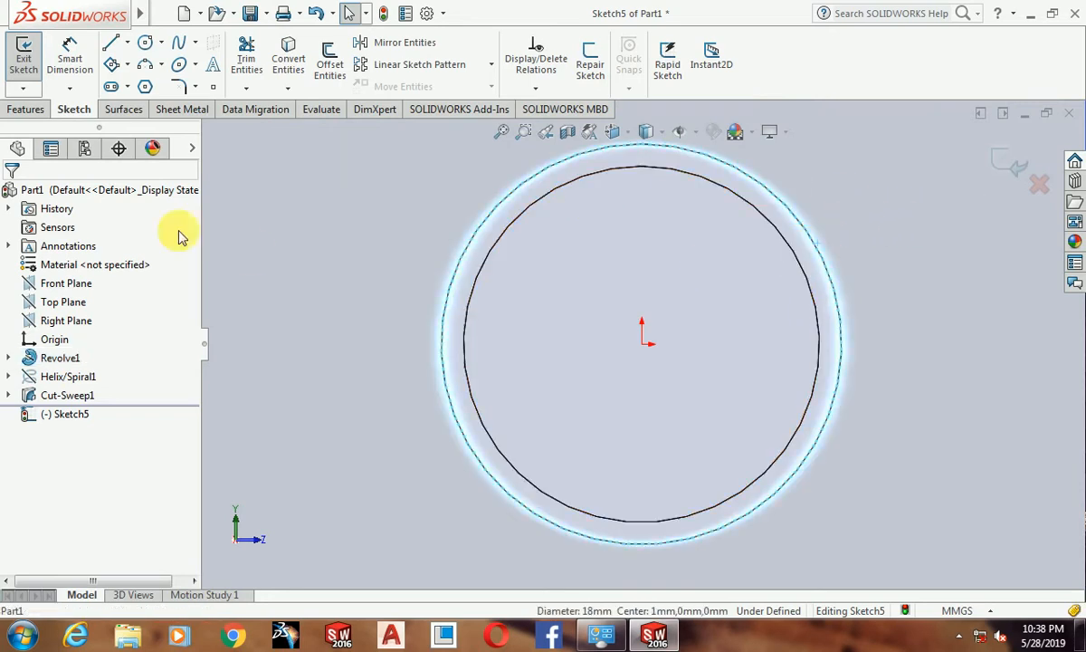
{"action": "left_click", "coordinate": [288, 56]}
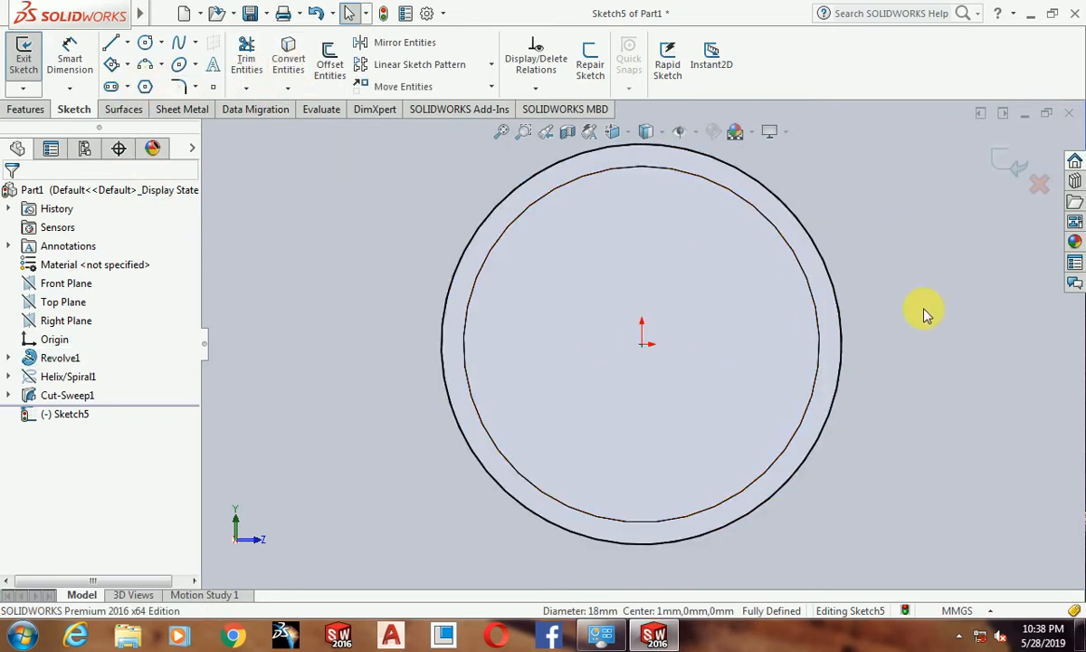
{"action": "key", "text": "ctrl+7"}
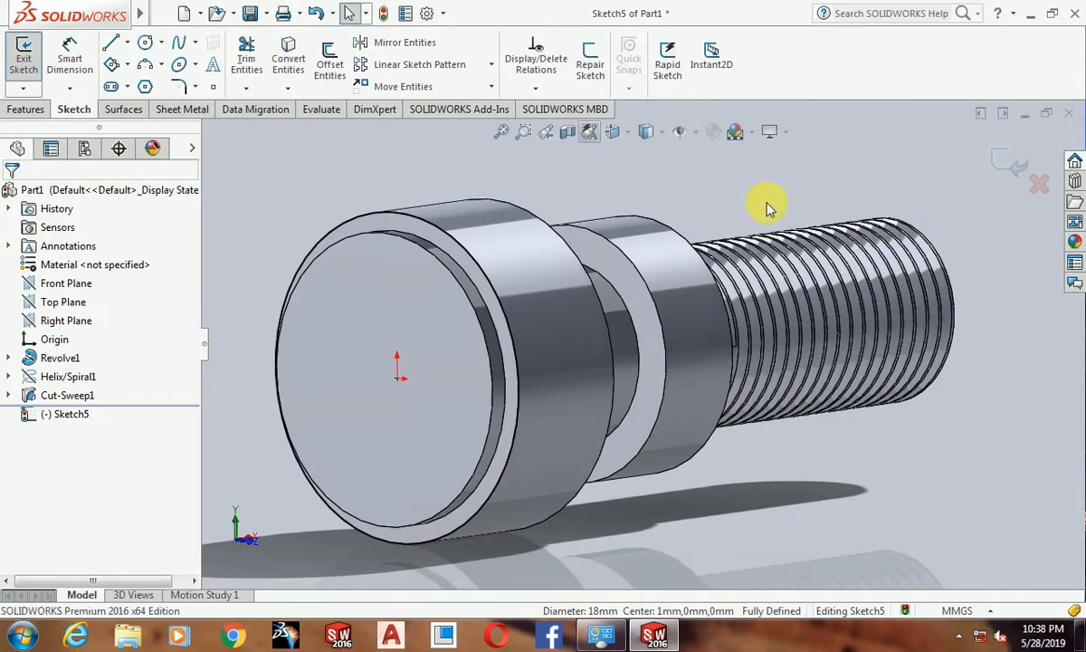
{"action": "left_click", "coordinate": [1011, 167]}
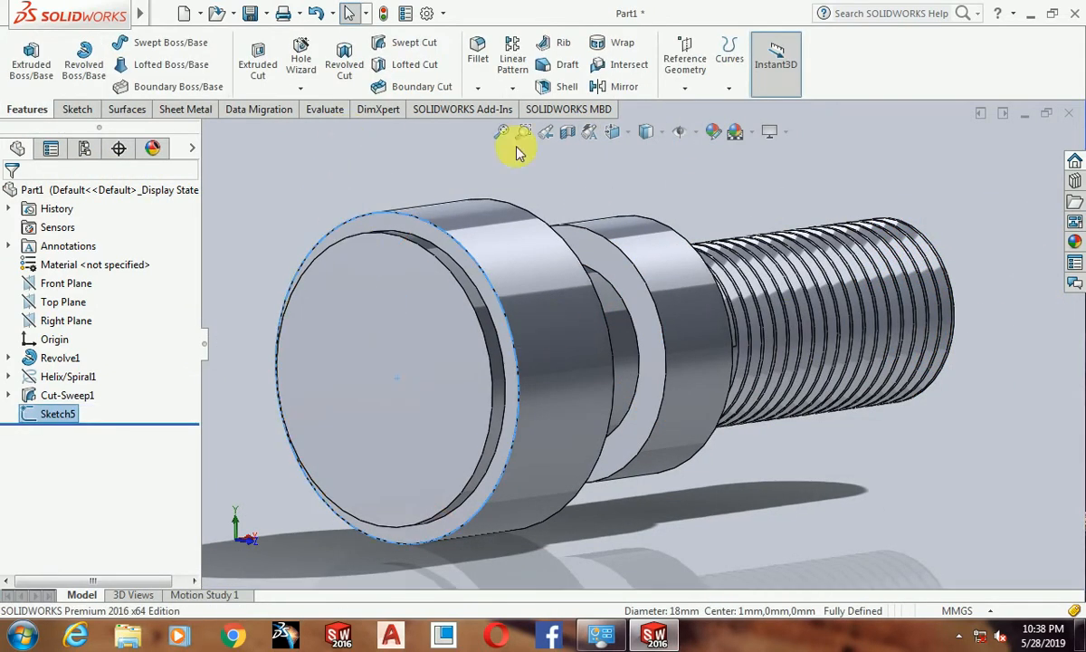
Create a helix from the 18 mm circle sketch with a 30 mm constant pitch and 0.25 revolutions.
{"action": "left_click", "coordinate": [734, 88]}
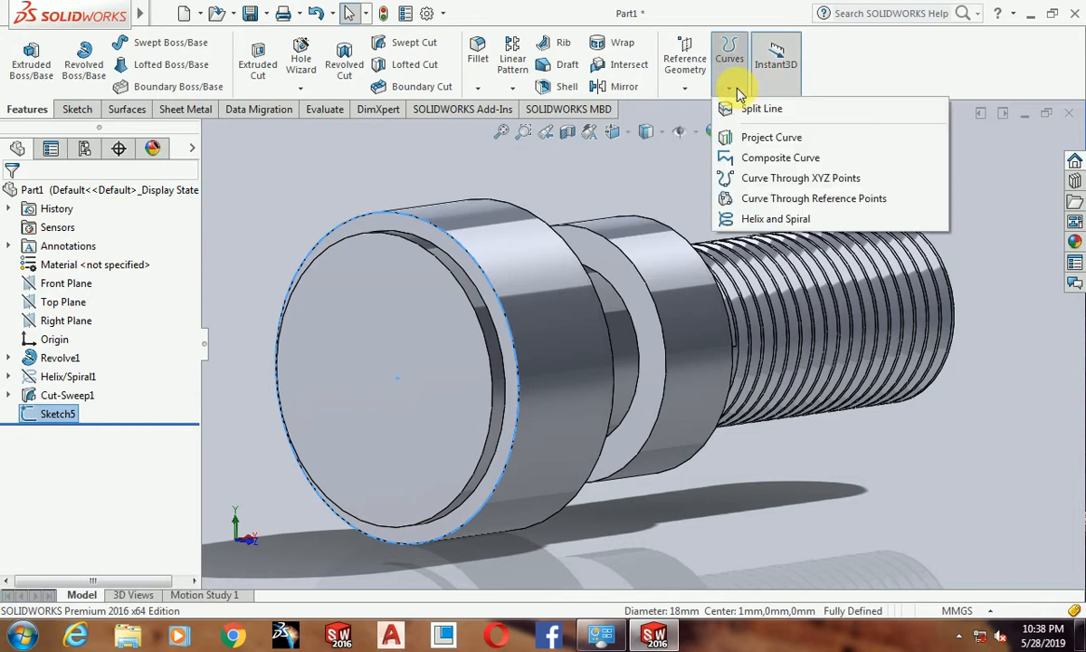
{"action": "left_click", "coordinate": [772, 221]}
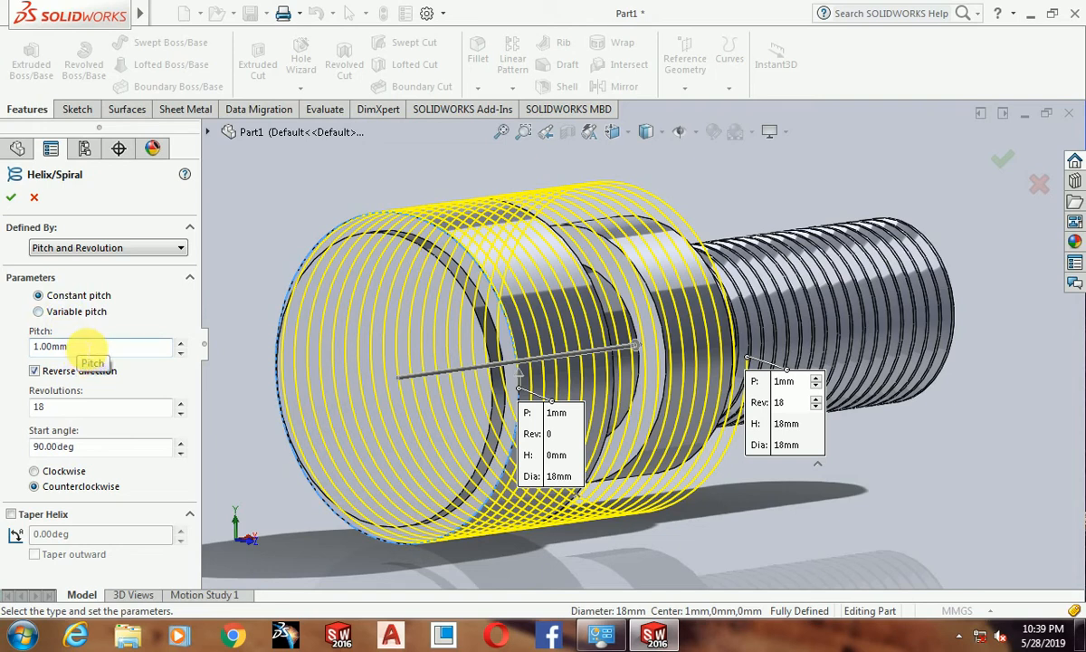
{"action": "left_click_drag", "start_coordinate": [91, 347], "coordinate": [4, 346]}
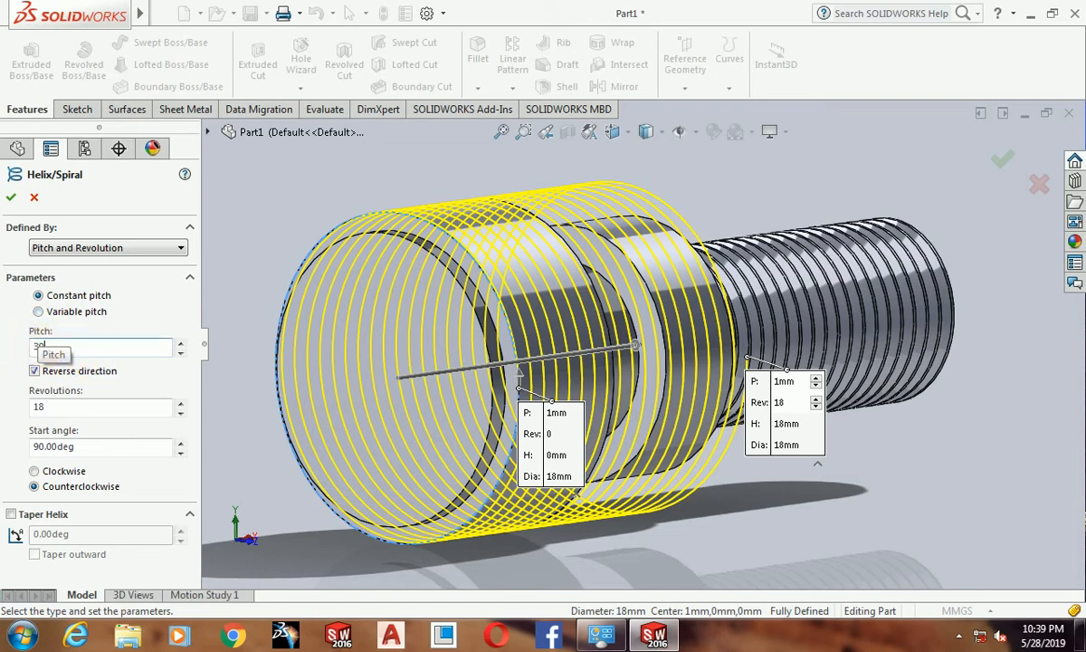
{"action": "type", "text": "30"}
{"action": "key", "text": "Return"}
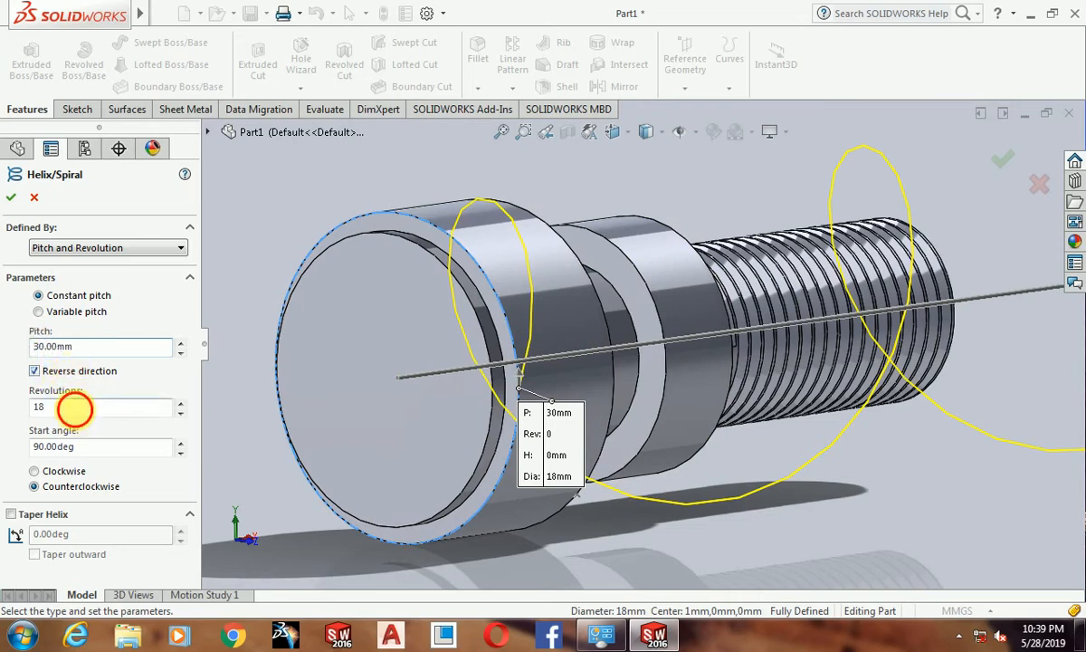
{"action": "double_click", "coordinate": [74, 409]}
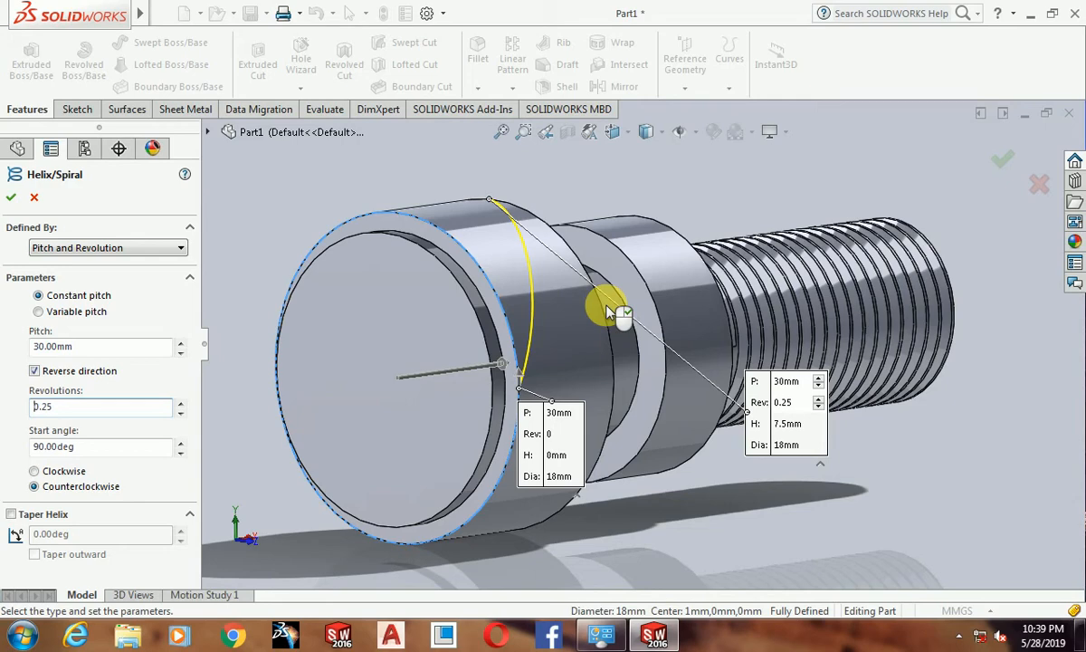
{"action": "mouse_move", "coordinate": [802, 480]}
{"action": "middle_mouse_down"}
{"action": "mouse_move", "coordinate": [775, 504]}
{"action": "mouse_move", "coordinate": [760, 551]}
{"action": "mouse_move", "coordinate": [800, 460]}
{"action": "middle_mouse_up"}
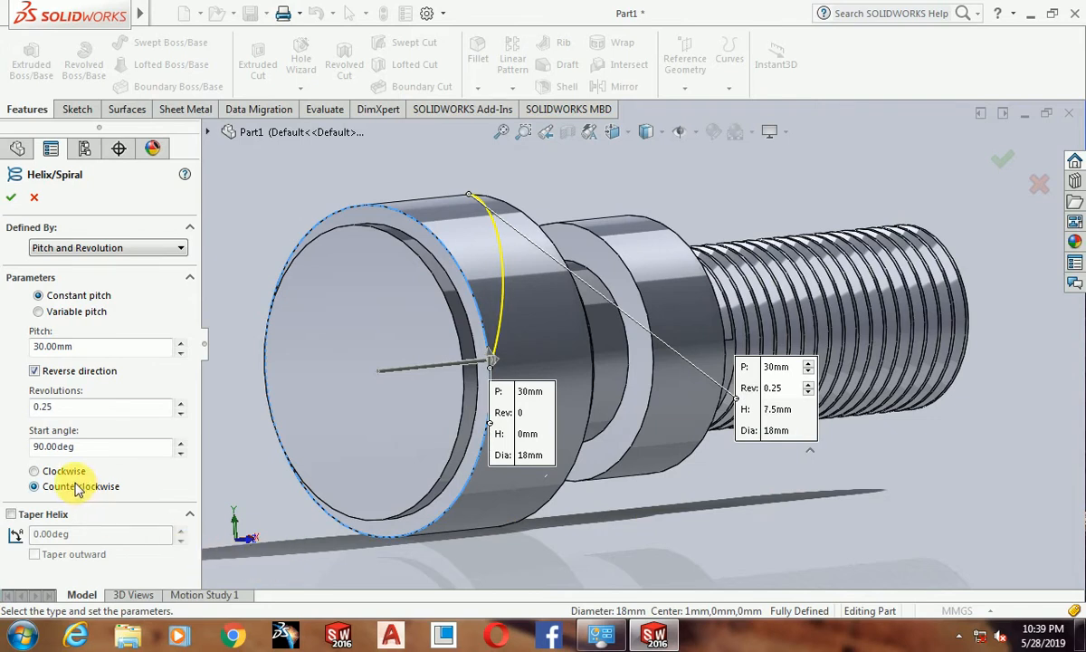
Set the helix's start angle to 0°, make it clockwise, try 0.3 revolutions, restore 0.25 and accept the helix.
{"action": "left_click_drag", "start_coordinate": [90, 446], "coordinate": [5, 439]}
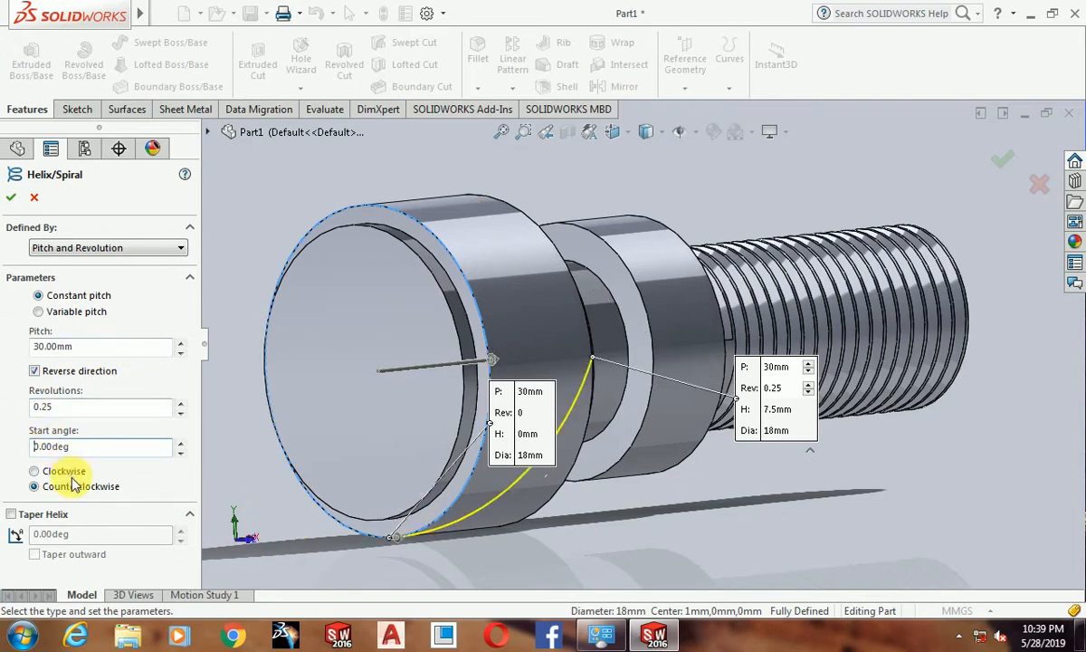
{"action": "left_click", "coordinate": [36, 470]}
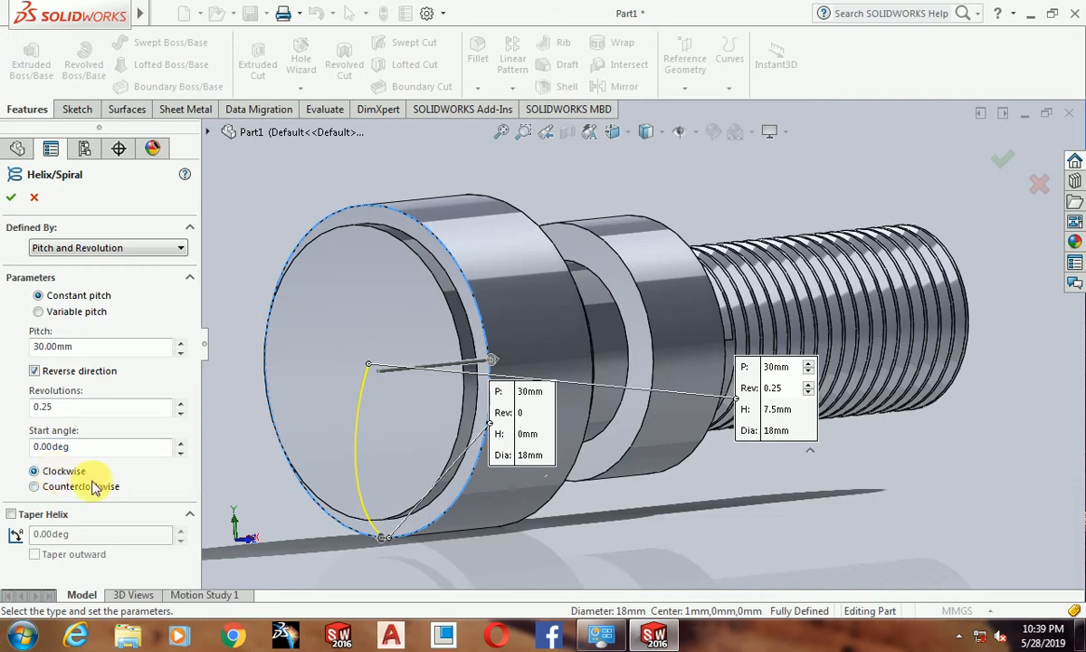
{"action": "middle_click_drag", "start_coordinate": [357, 477], "coordinate": [398, 249]}
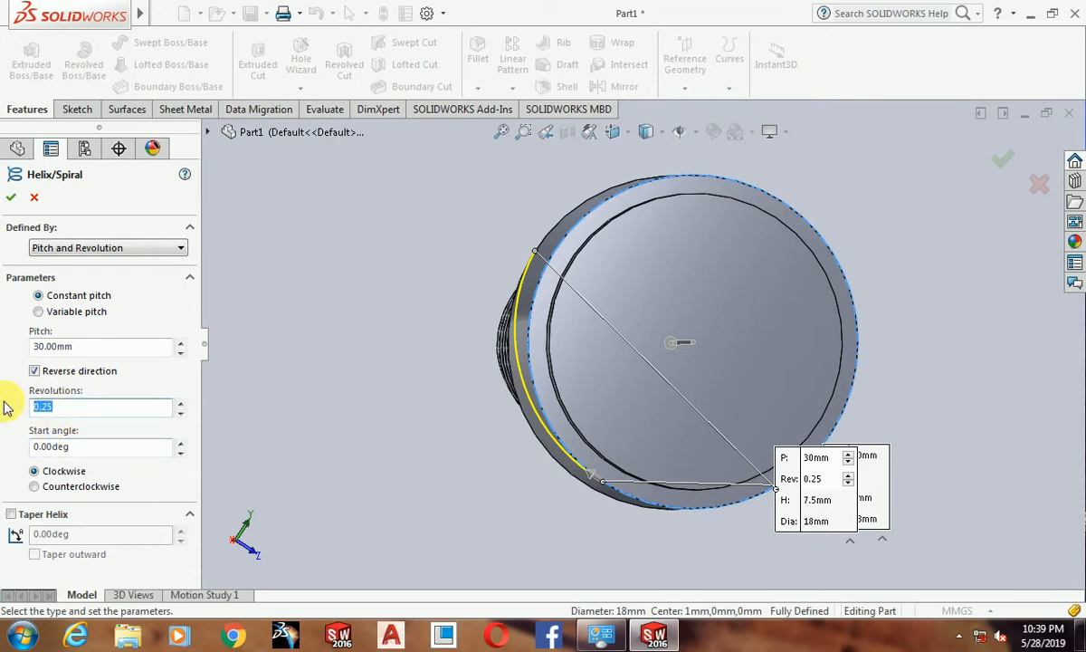
{"action": "type", "text": "3"}
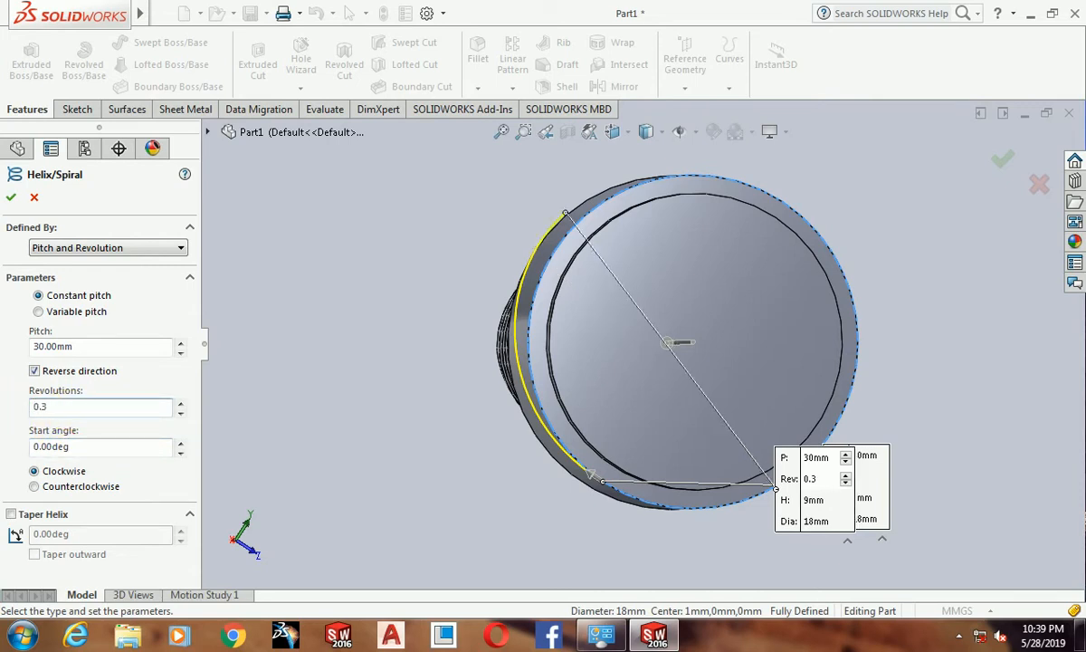
{"action": "middle_click_drag", "start_coordinate": [402, 465], "coordinate": [460, 514]}
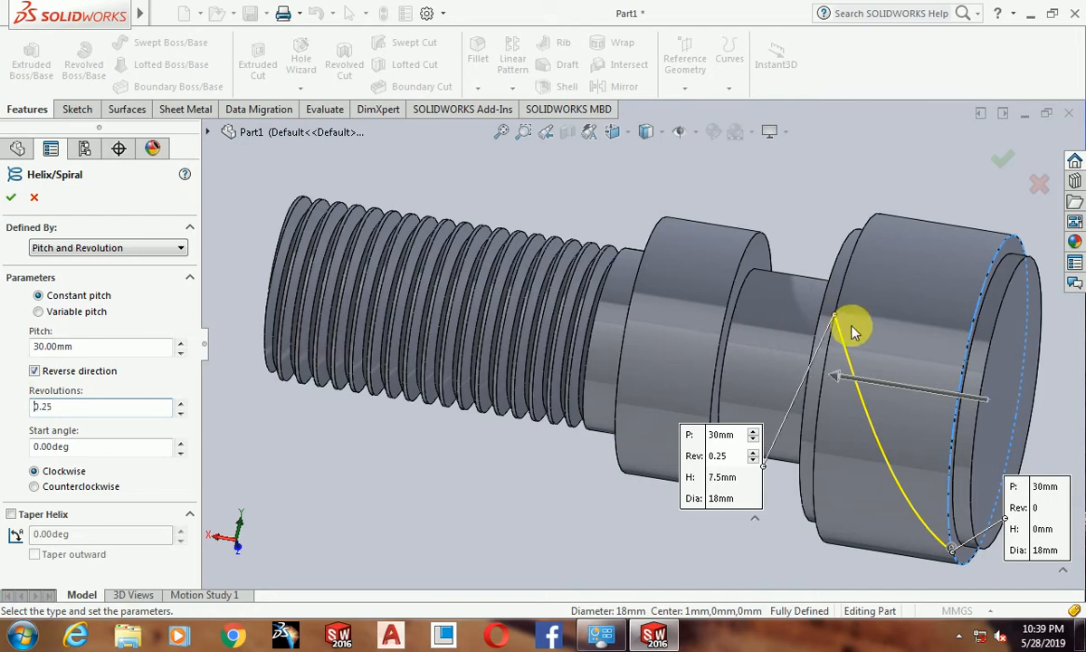
{"action": "scroll", "coordinate": [848, 326], "scroll_direction": "down", "scroll_amount": 3}
{"action": "left_click", "coordinate": [12, 199]}
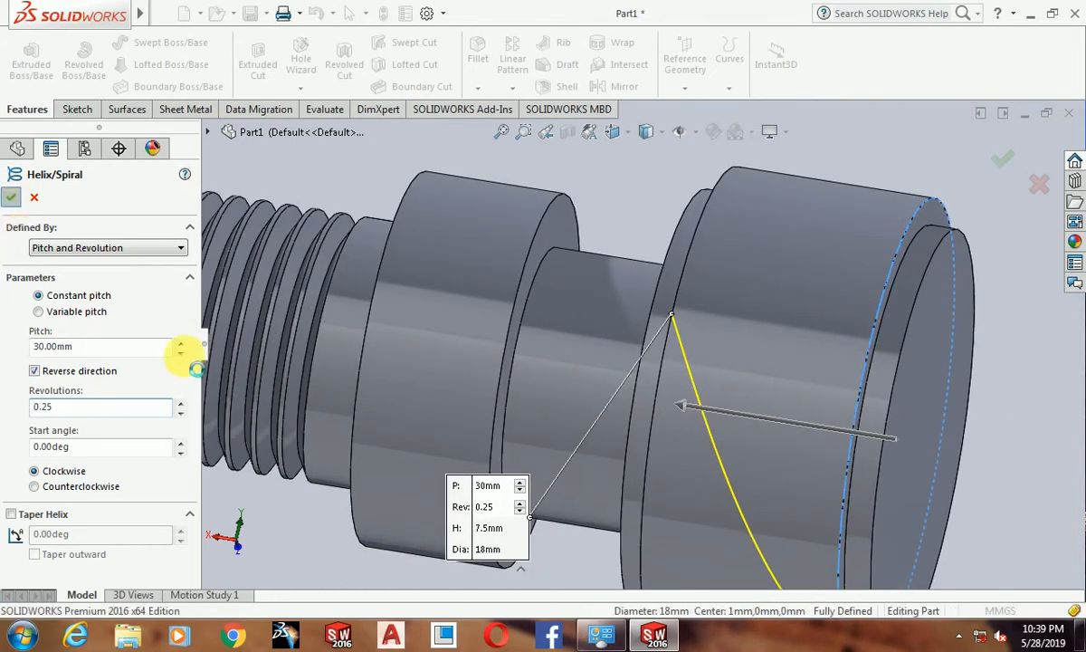
Start a sketch on the ring-shaped face at the unthreaded end of the largest cylinder.
{"action": "scroll", "coordinate": [1018, 378], "scroll_direction": "up", "scroll_amount": 5}
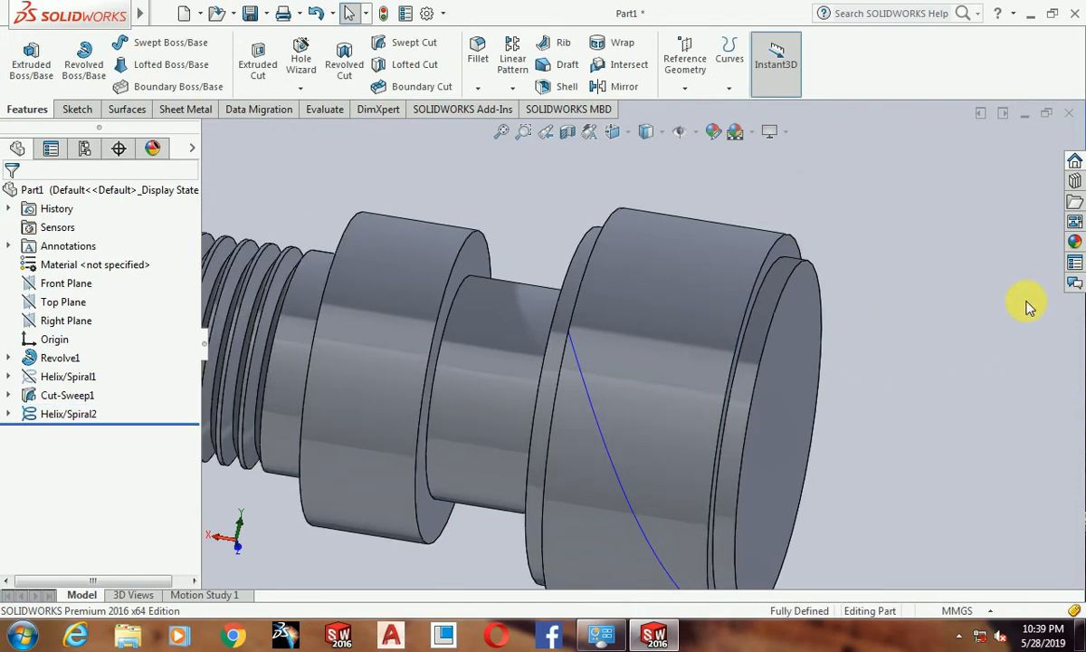
{"action": "middle_click_drag", "start_coordinate": [908, 438], "coordinate": [860, 388]}
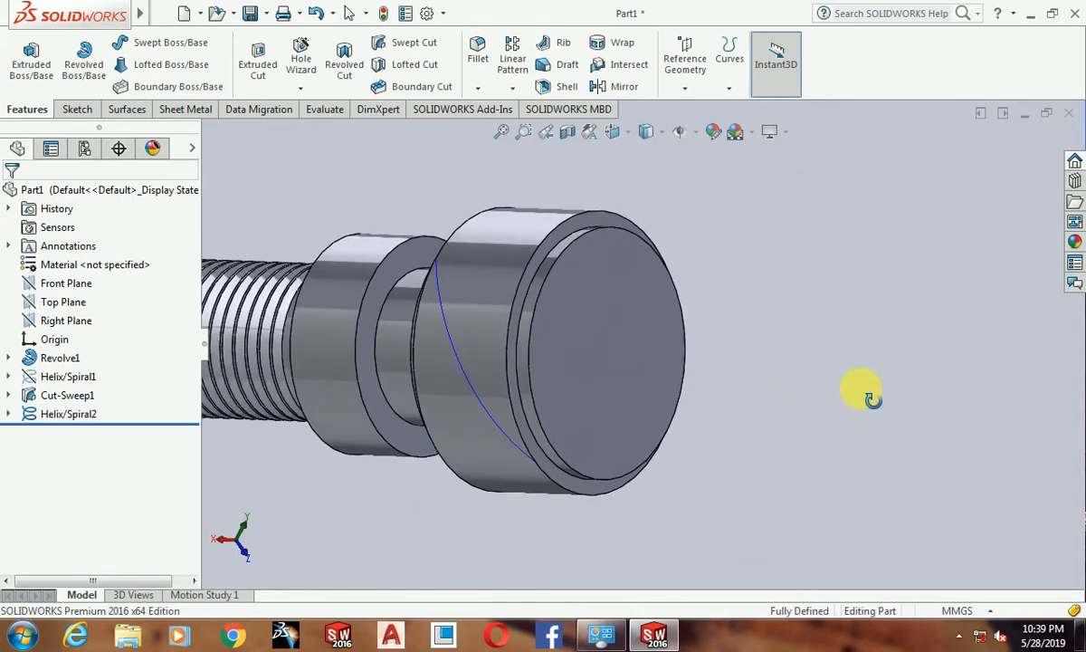
{"action": "scroll", "coordinate": [554, 477], "scroll_direction": "up", "scroll_amount": 3}
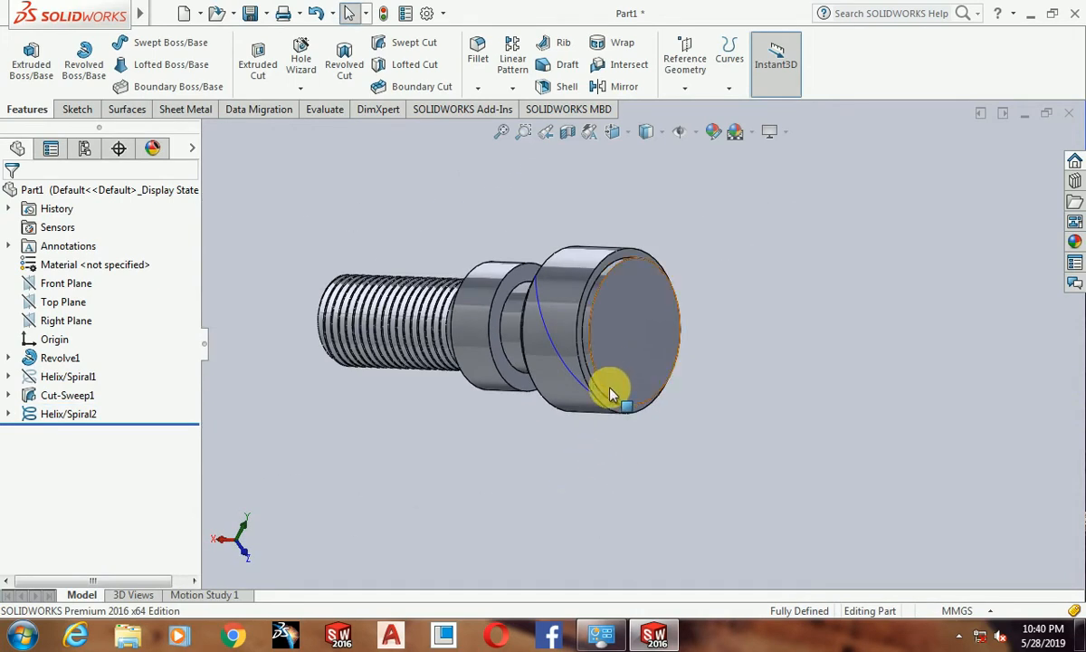
{"action": "scroll", "coordinate": [607, 389], "scroll_direction": "up", "scroll_amount": 1}
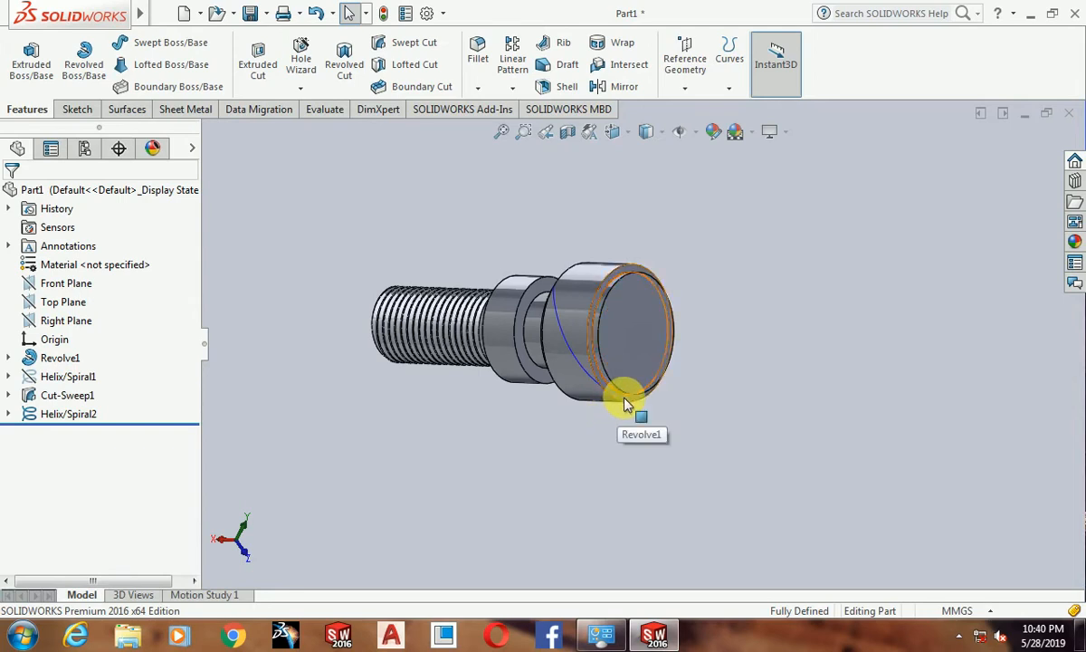
{"action": "left_click", "coordinate": [625, 404]}
{"action": "left_click", "coordinate": [686, 347]}
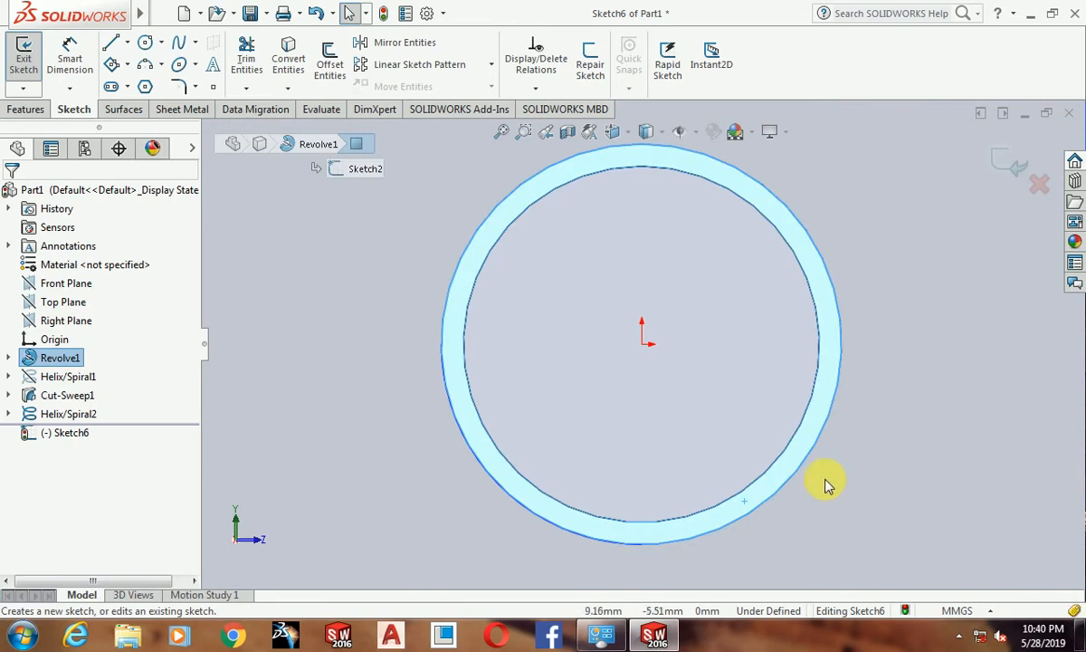
Convert the ring face's inner 16 mm circular edge into a sketch circle.
{"action": "scroll", "coordinate": [695, 356], "scroll_direction": "down", "scroll_amount": 1}
{"action": "scroll", "coordinate": [695, 355], "scroll_direction": "up", "scroll_amount": 2}
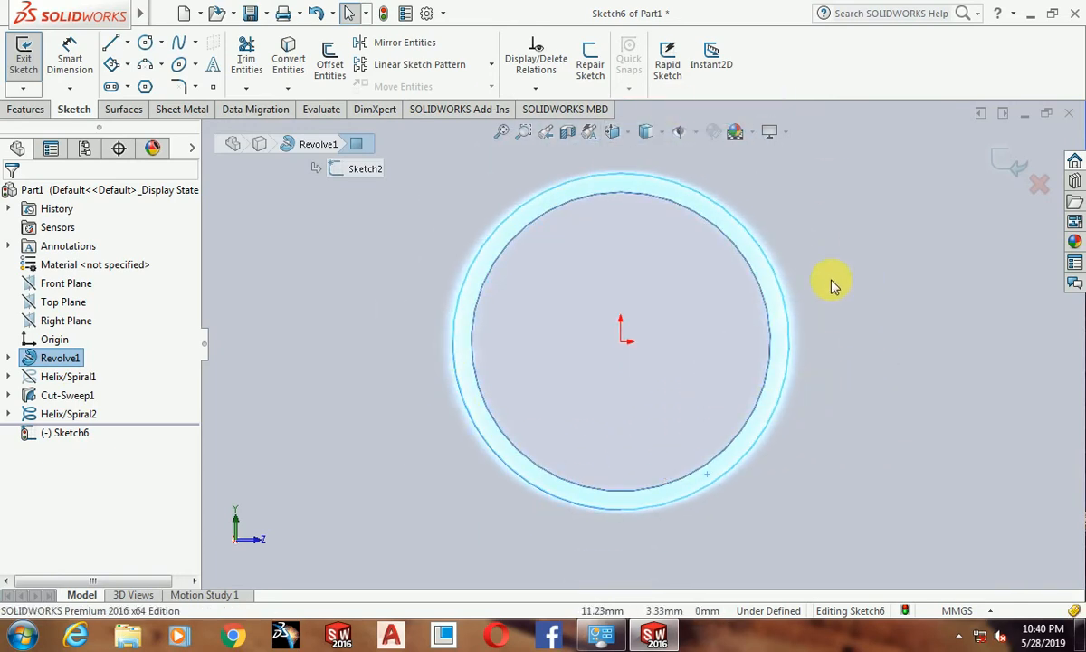
{"action": "scroll", "coordinate": [626, 502], "scroll_direction": "down", "scroll_amount": 1}
{"action": "scroll", "coordinate": [632, 433], "scroll_direction": "up", "scroll_amount": 2}
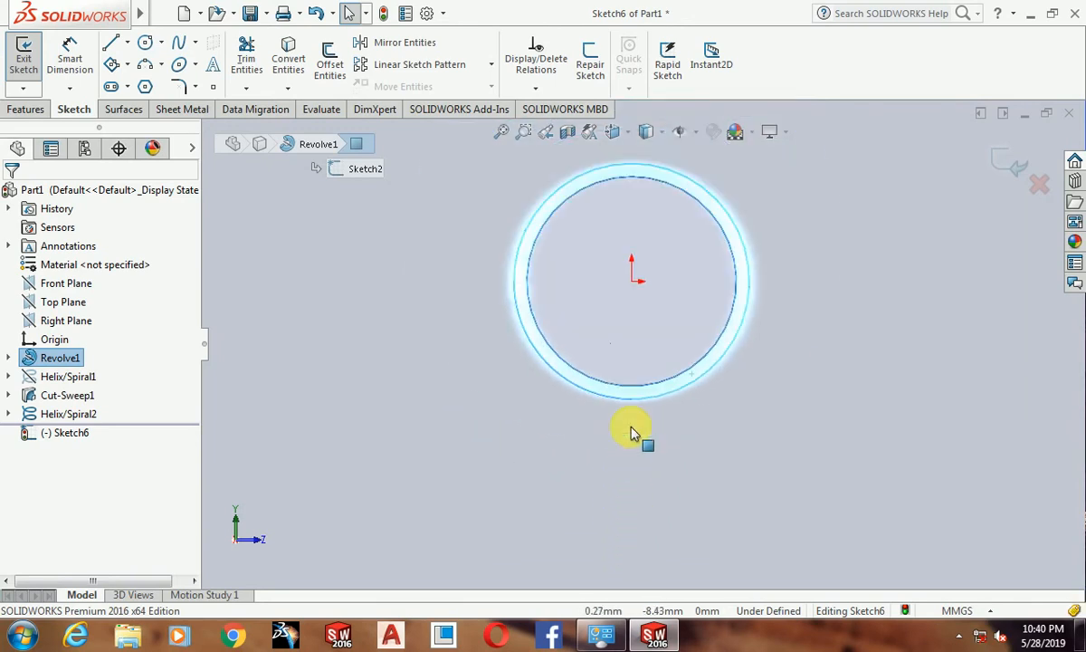
{"action": "scroll", "coordinate": [628, 373], "scroll_direction": "down", "scroll_amount": 1}
{"action": "scroll", "coordinate": [633, 366], "scroll_direction": "up", "scroll_amount": 1}
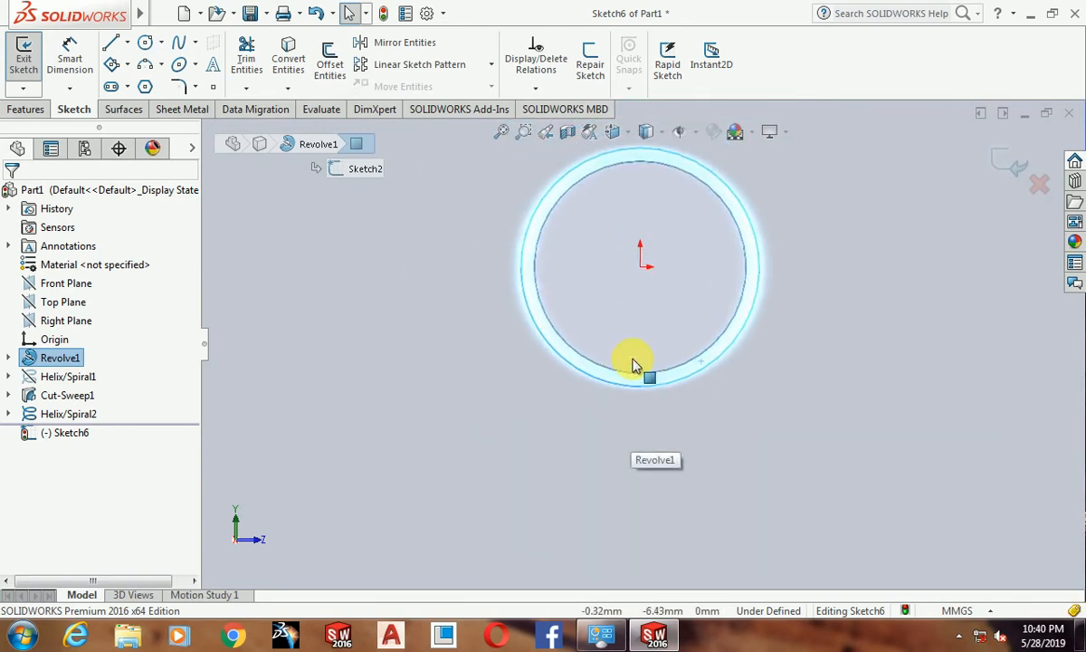
{"action": "scroll", "coordinate": [633, 365], "scroll_direction": "up", "scroll_amount": 3}
{"action": "scroll", "coordinate": [640, 301], "scroll_direction": "down", "scroll_amount": 2}
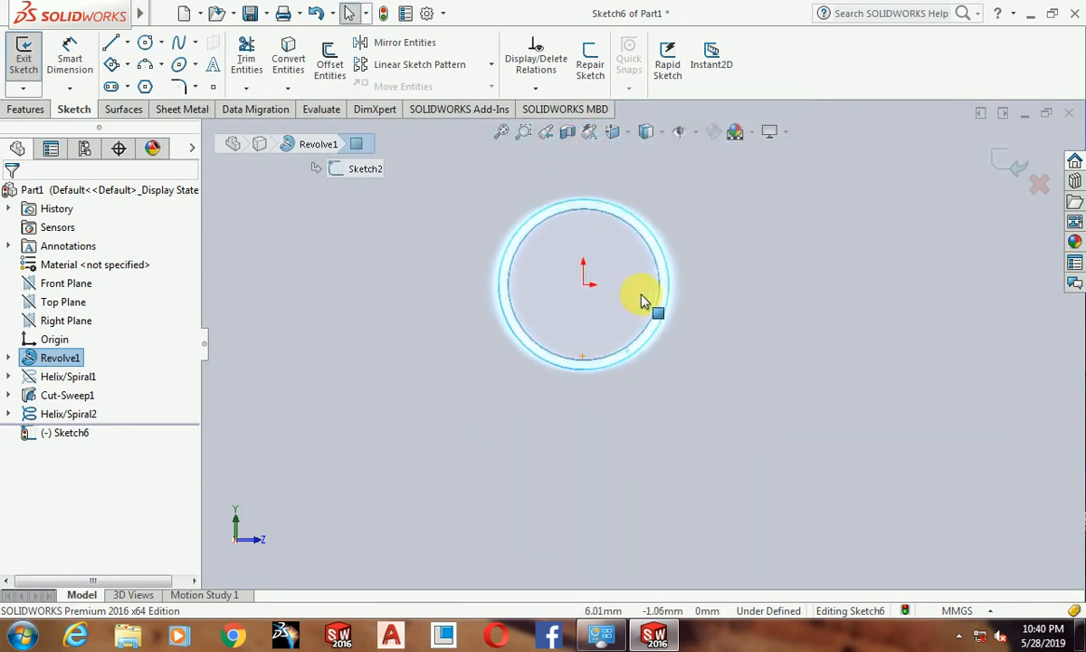
{"action": "right_click", "coordinate": [686, 296]}
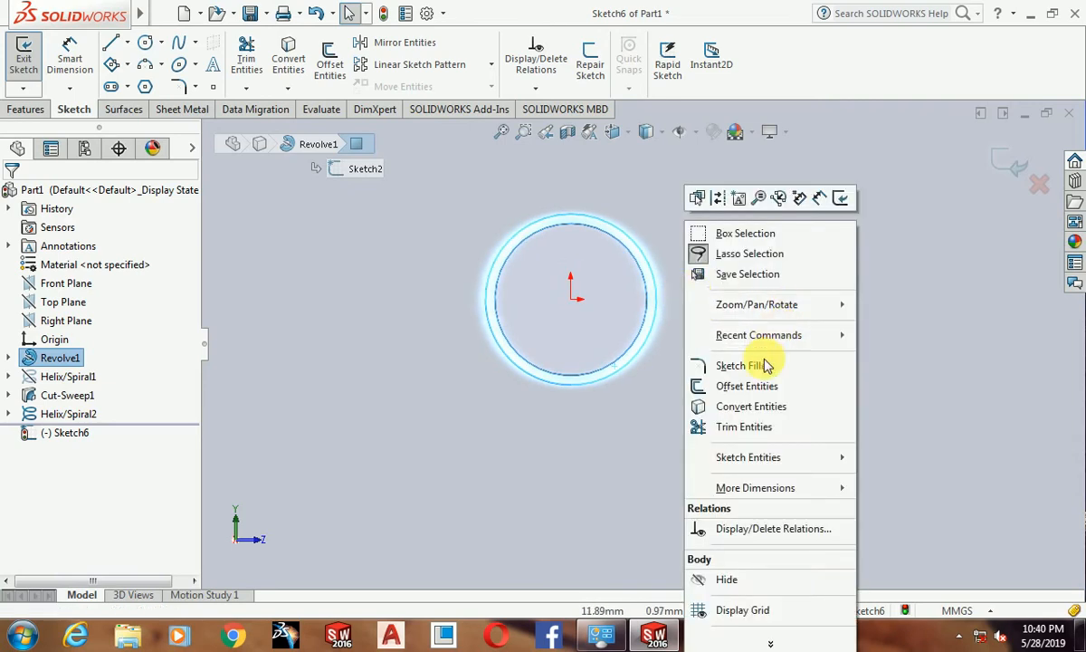
{"action": "mouse_move", "coordinate": [785, 306]}
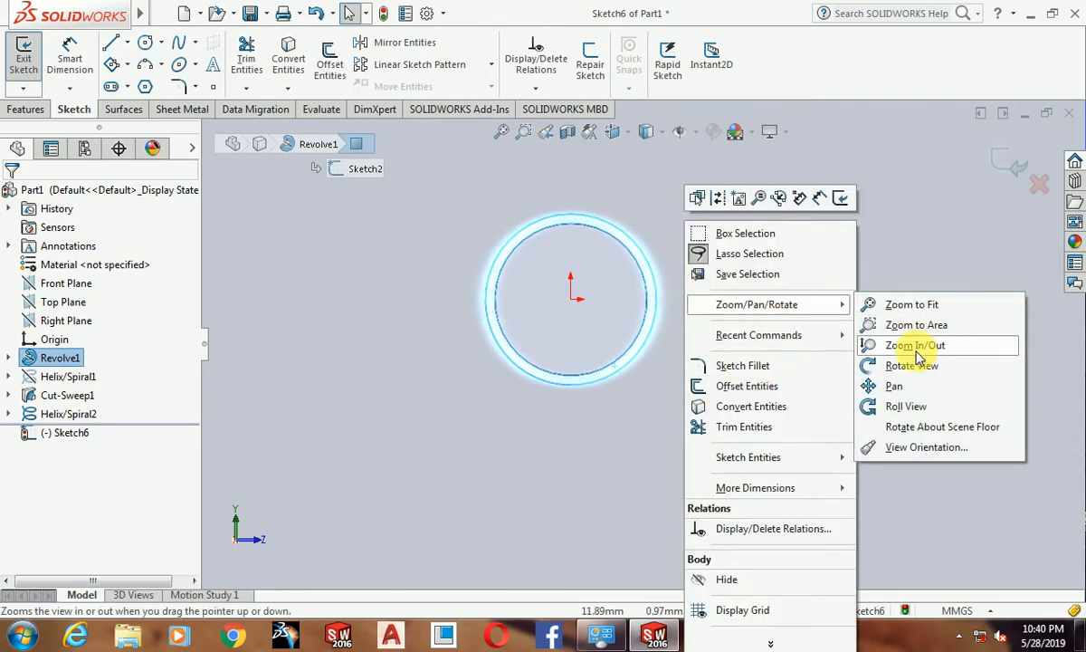
{"action": "left_click", "coordinate": [916, 346]}
{"action": "left_click_drag", "start_coordinate": [596, 424], "coordinate": [490, 375]}
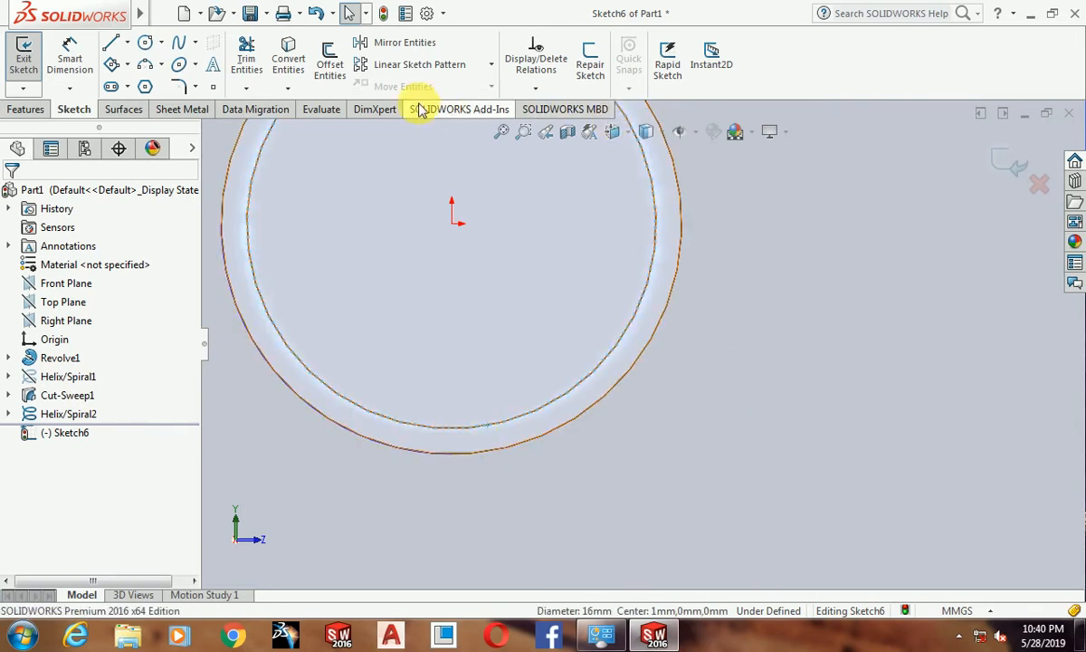
{"action": "left_click", "coordinate": [287, 56]}
{"action": "scroll", "coordinate": [331, 469], "scroll_direction": "up", "scroll_amount": 1}
{"action": "scroll", "coordinate": [342, 457], "scroll_direction": "down", "scroll_amount": 1}
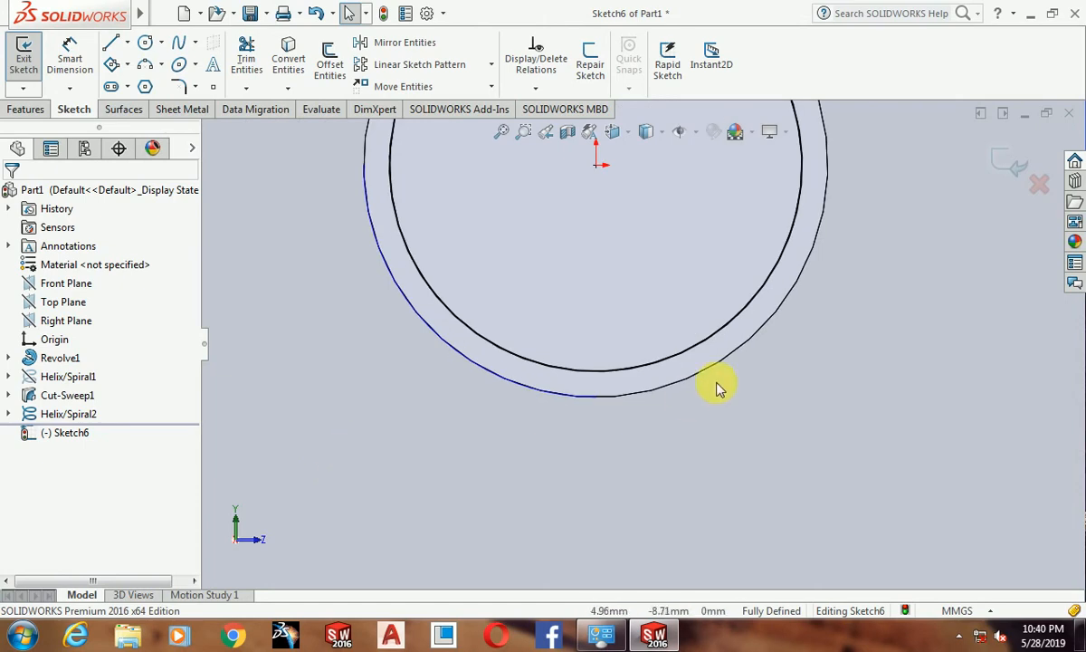
Draw a vertical centerline from the origin down to the lowest point of the 16 mm circle.
{"action": "scroll", "coordinate": [633, 373], "scroll_direction": "down", "scroll_amount": 2}
{"action": "scroll", "coordinate": [597, 373], "scroll_direction": "up", "scroll_amount": 1}
{"action": "scroll", "coordinate": [604, 373], "scroll_direction": "up", "scroll_amount": 3}
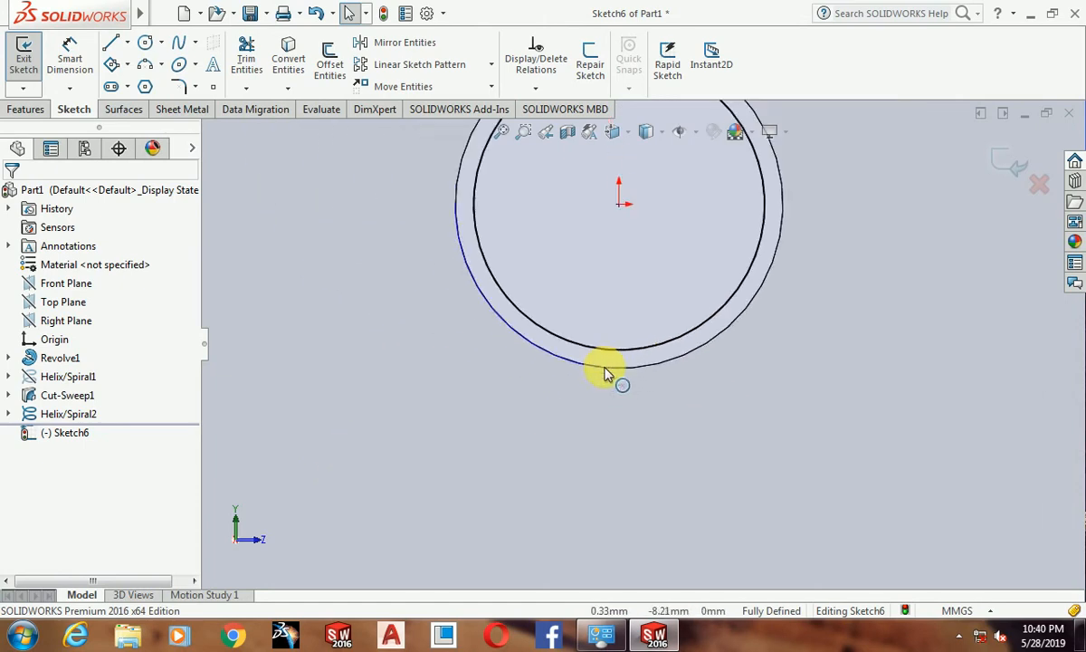
{"action": "scroll", "coordinate": [646, 265], "scroll_direction": "down", "scroll_amount": 1}
{"action": "scroll", "coordinate": [665, 269], "scroll_direction": "down", "scroll_amount": 1}
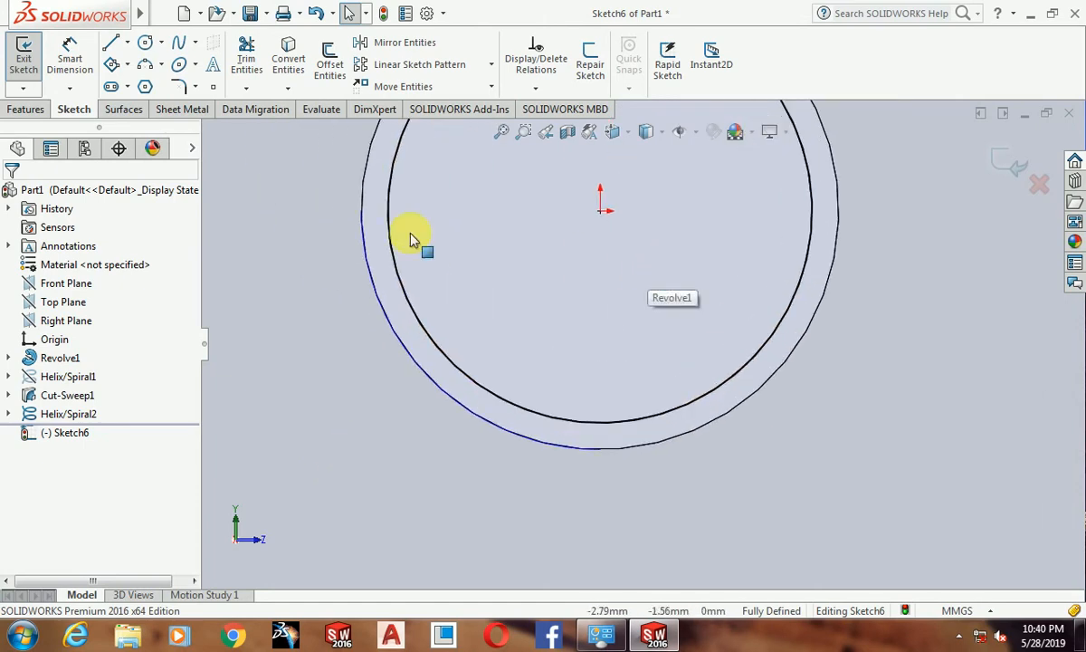
{"action": "left_click", "coordinate": [129, 43]}
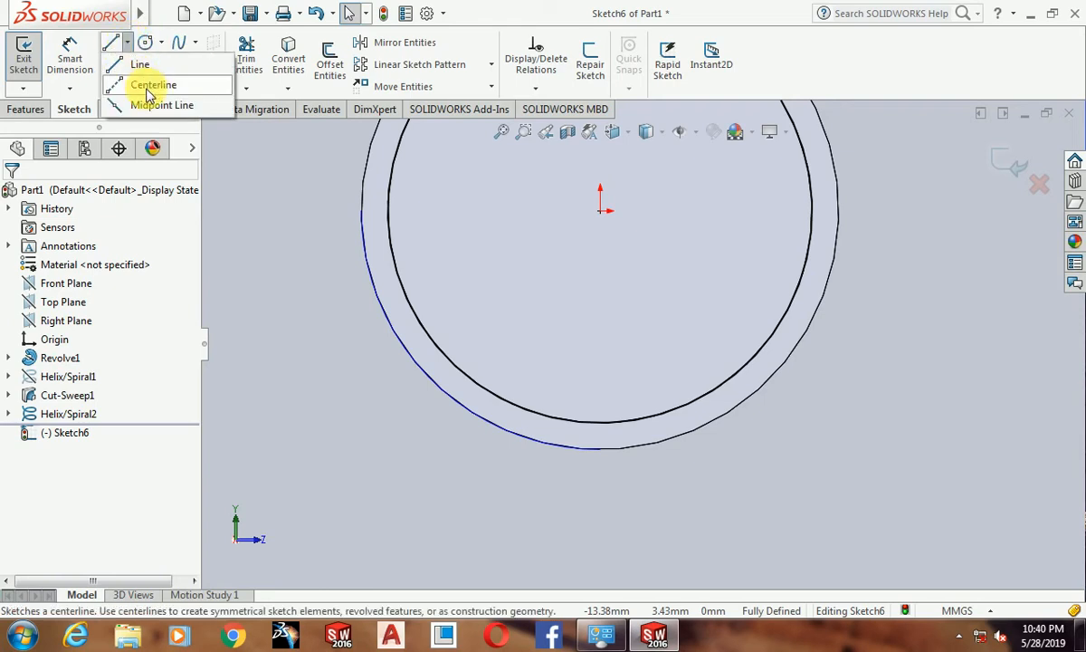
{"action": "left_click", "coordinate": [152, 85]}
{"action": "left_click", "coordinate": [602, 211]}
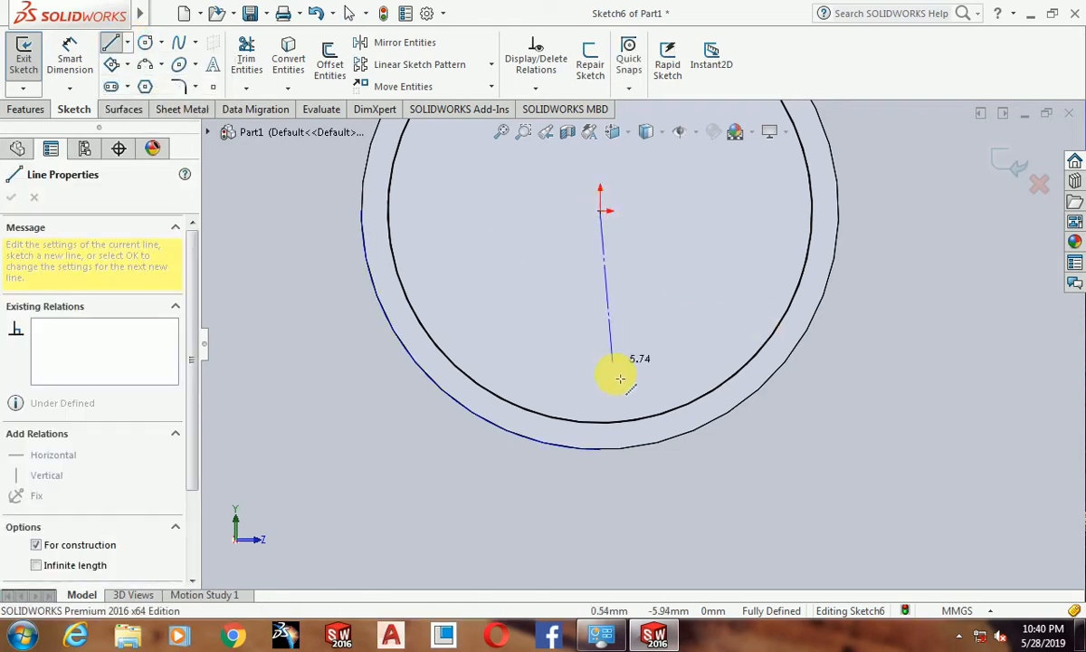
{"action": "left_click", "coordinate": [602, 423]}
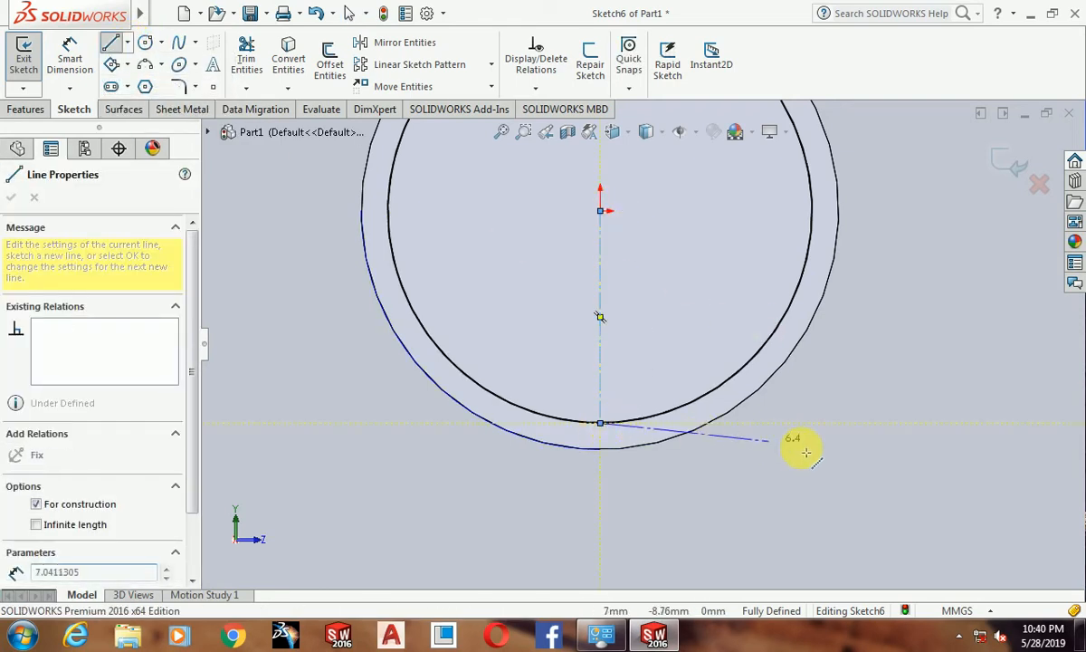
{"action": "key", "text": "Escape"}
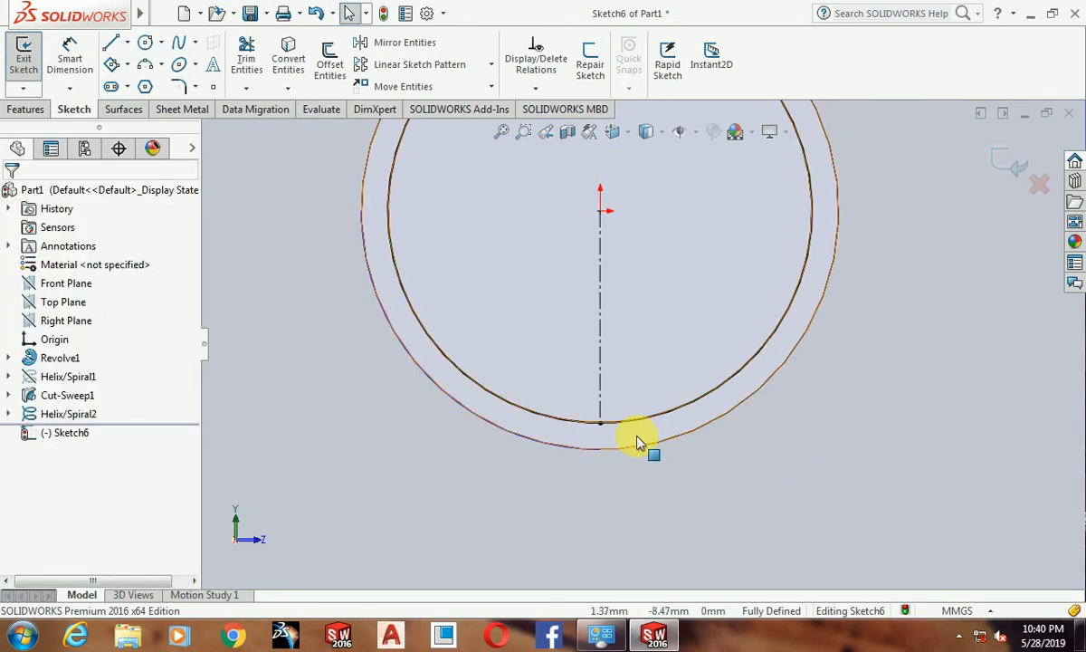
{"action": "scroll", "coordinate": [638, 440], "scroll_direction": "down", "scroll_amount": 2}
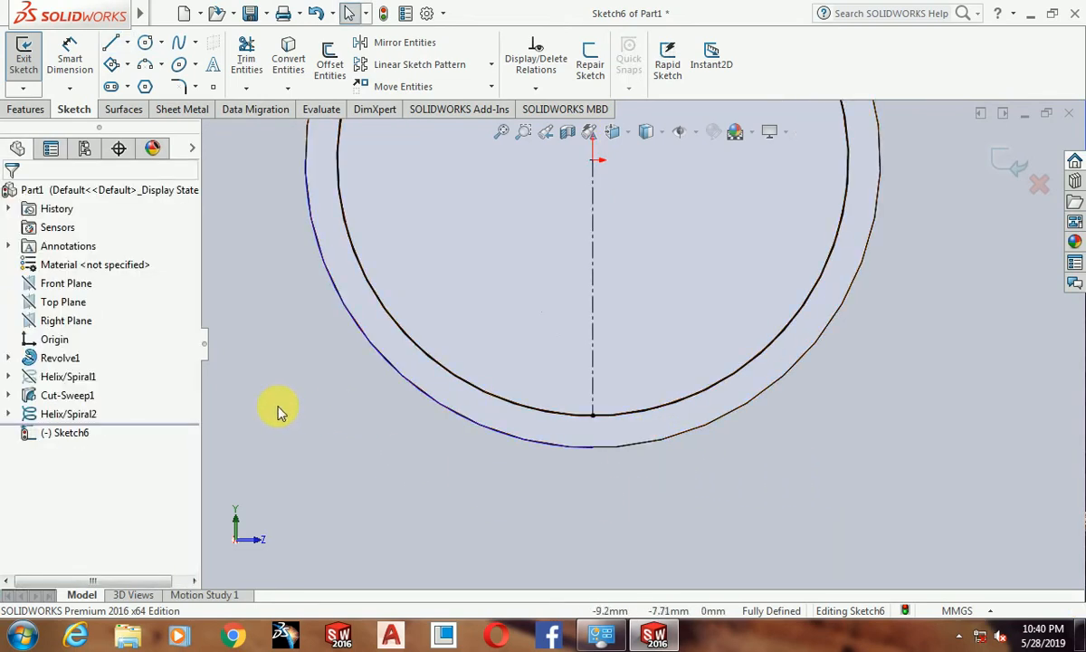
{"action": "left_click", "coordinate": [129, 65]}
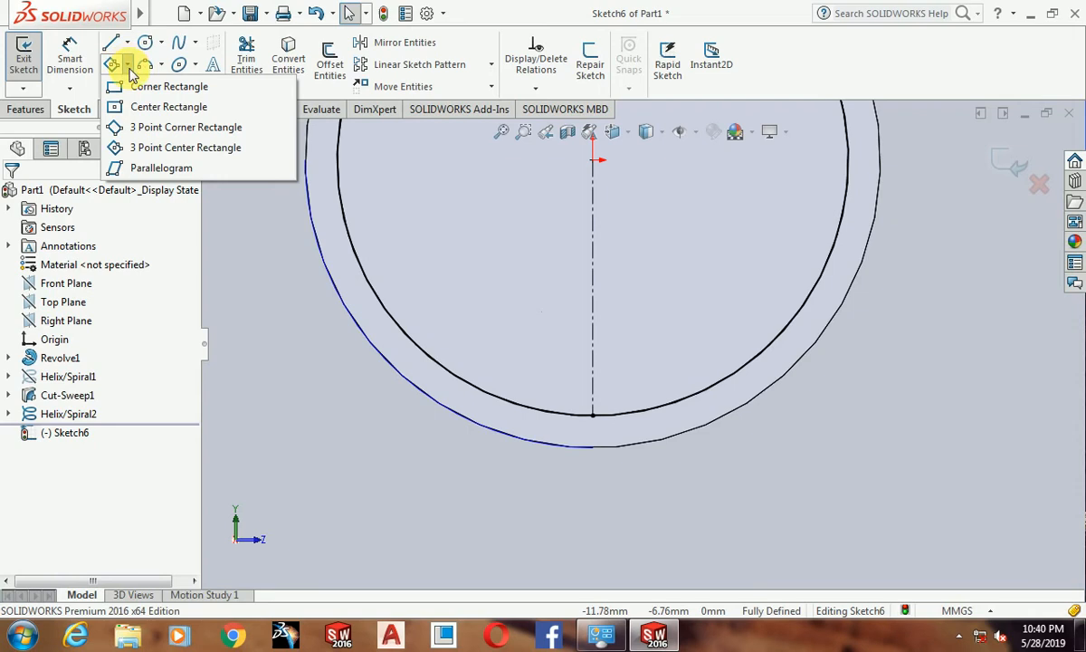
{"action": "left_click", "coordinate": [171, 150]}
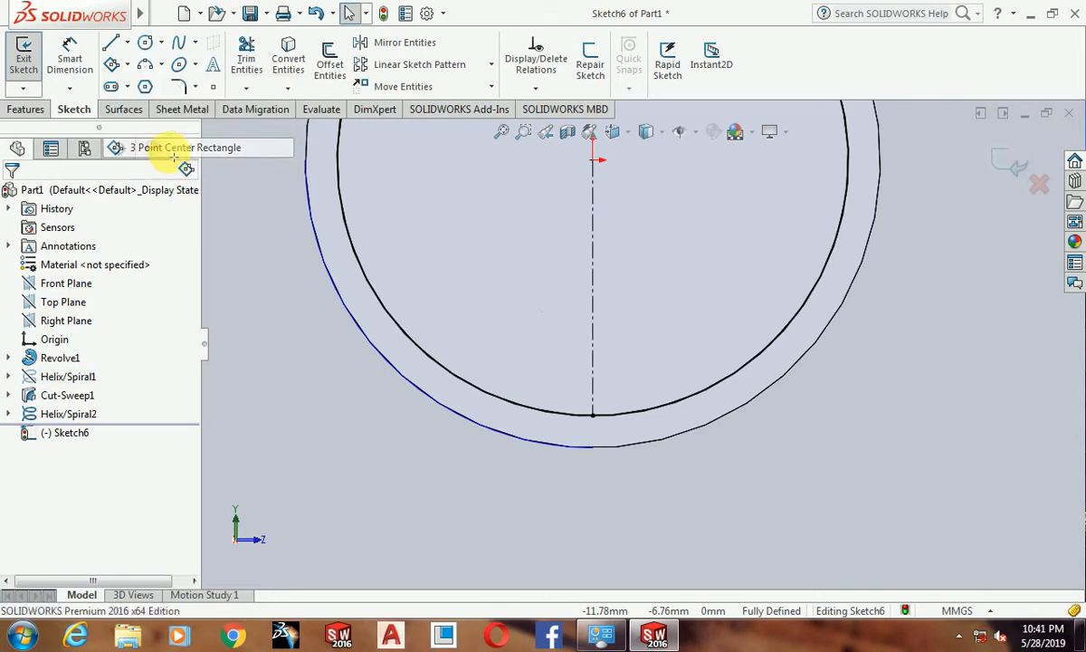
{"action": "left_click", "coordinate": [593, 416]}
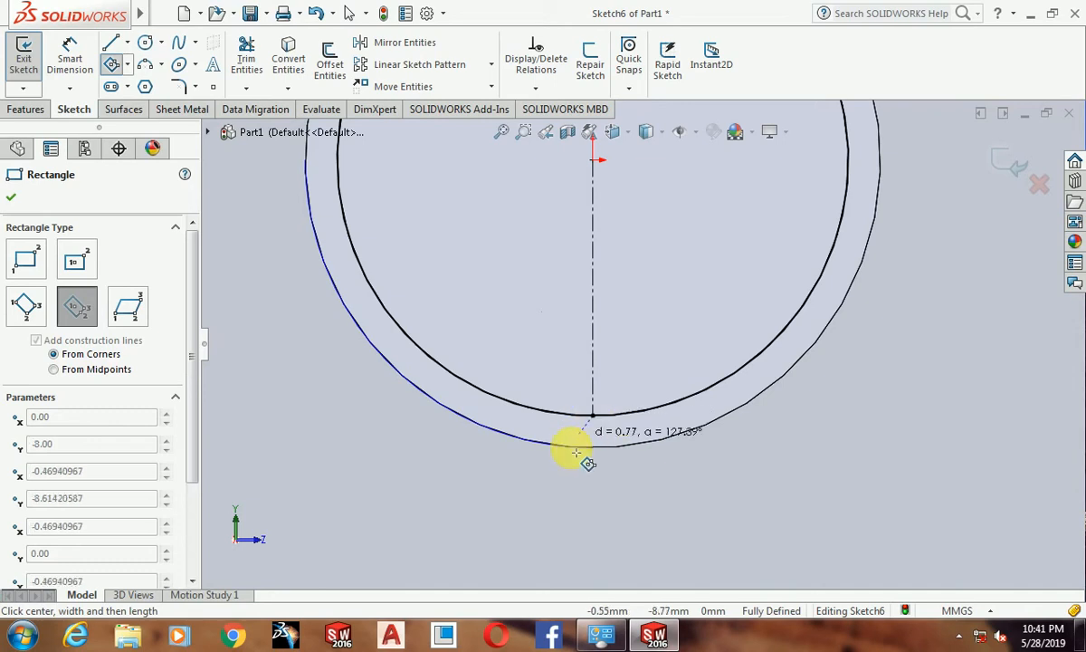
{"action": "left_click", "coordinate": [629, 482]}
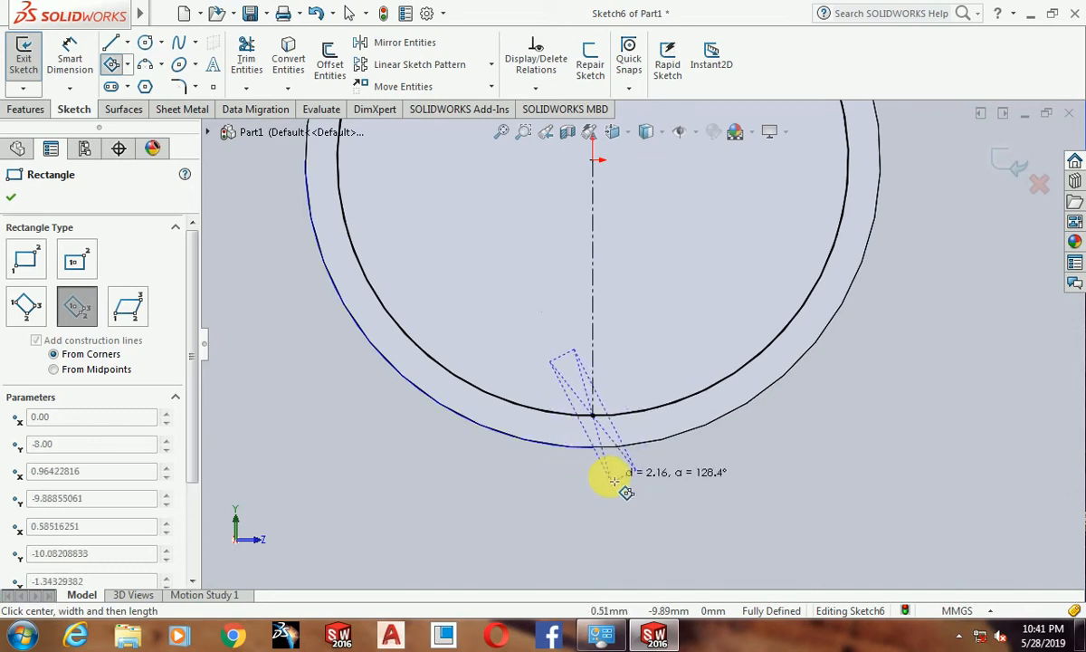
{"action": "key", "text": "Escape"}
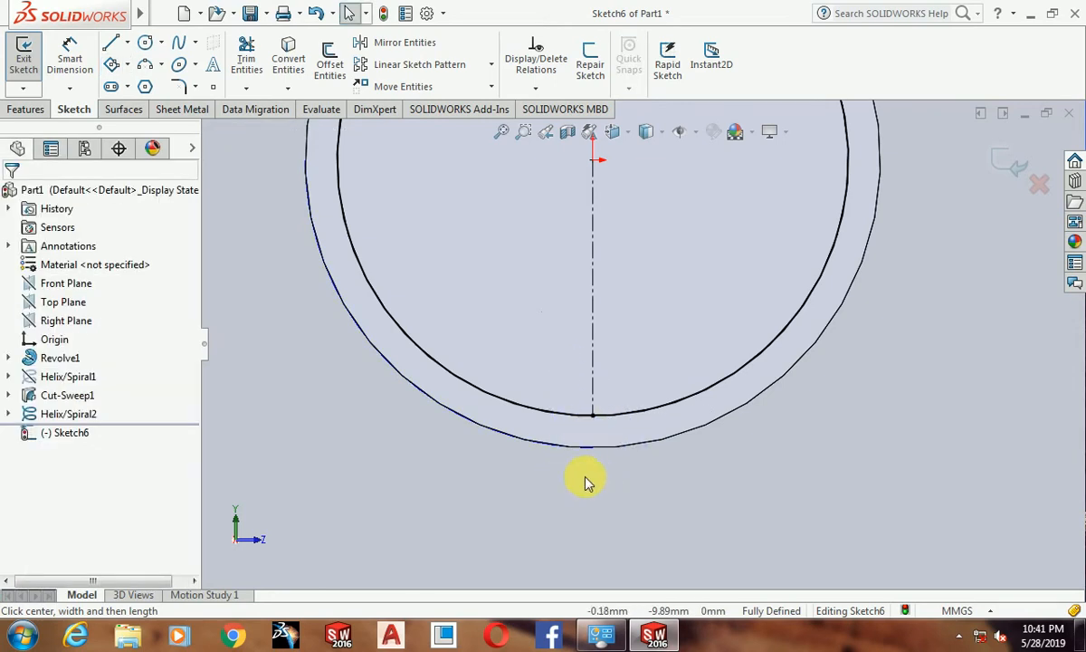
Draw a tilted 3-point center rectangle centered just below the ring's outer edge, in line with the vertical centerline.
{"action": "left_click", "coordinate": [127, 66]}
{"action": "left_click", "coordinate": [160, 147]}
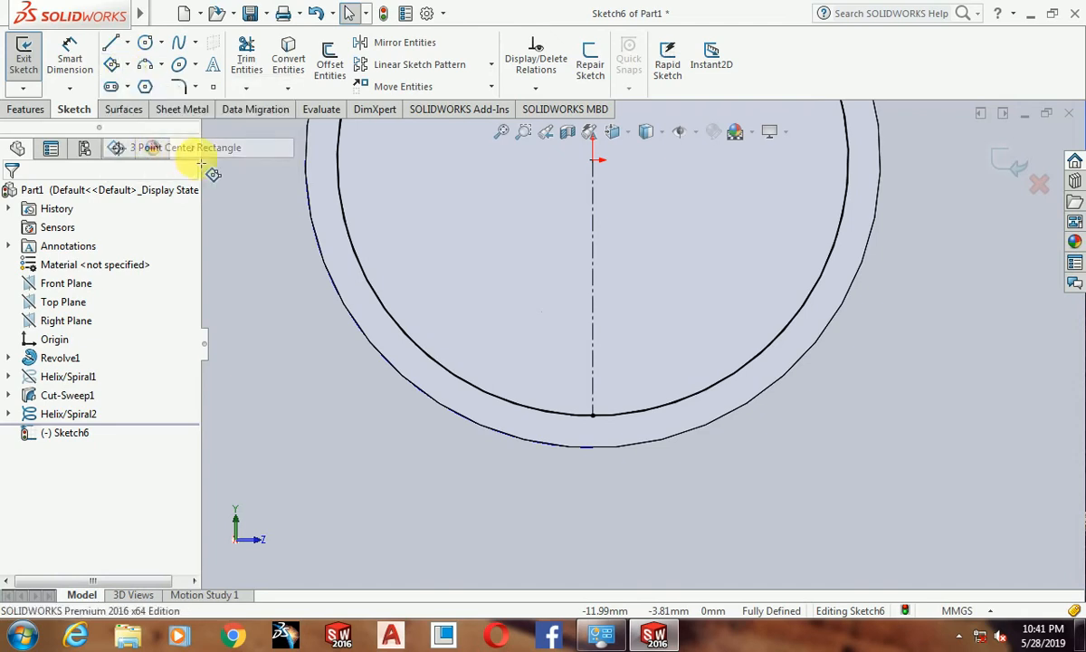
{"action": "left_click", "coordinate": [593, 466]}
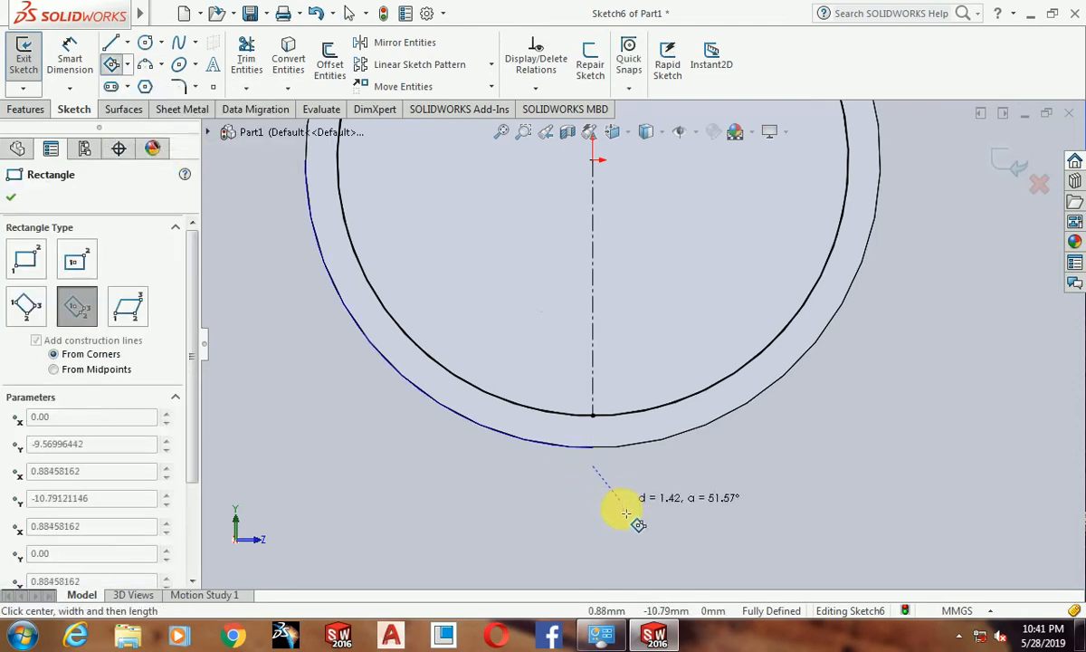
{"action": "left_click", "coordinate": [621, 510]}
{"action": "left_click", "coordinate": [624, 478]}
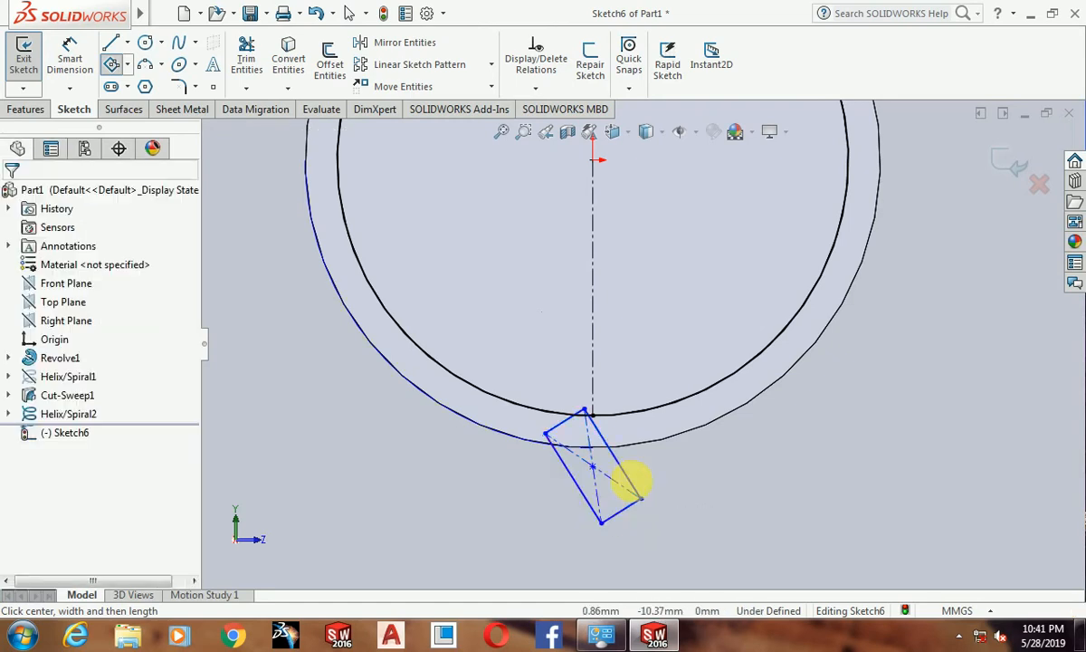
Merge the rectangle's uppermost corner with the lower endpoint of the vertical centerline.
{"action": "left_click", "coordinate": [579, 404]}
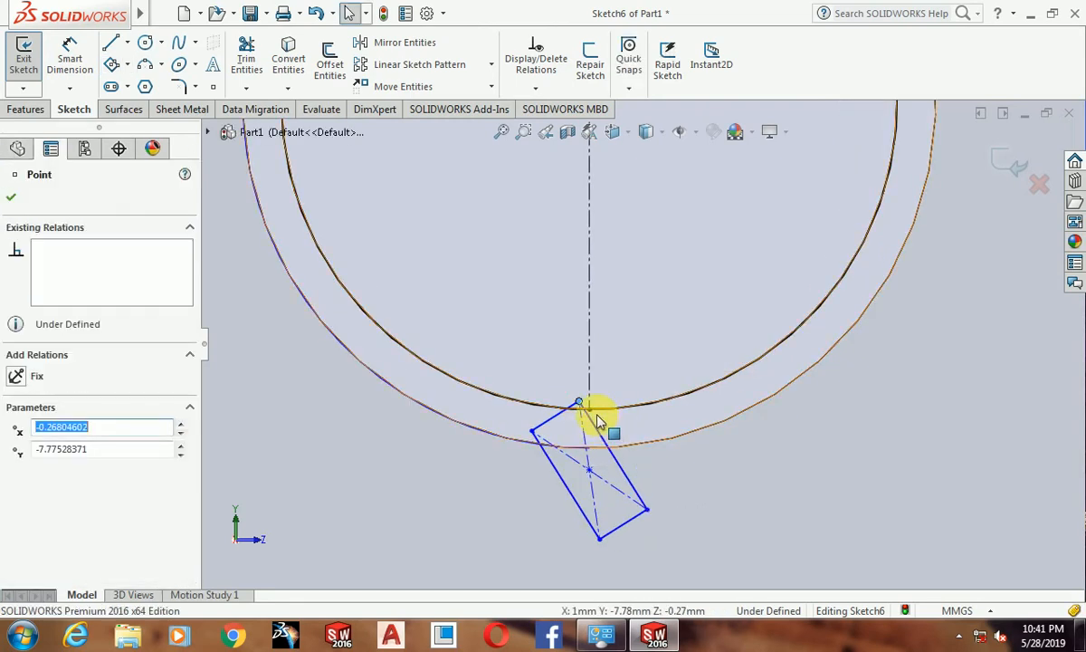
{"action": "left_click", "coordinate": [597, 419], "text": "ctrl"}
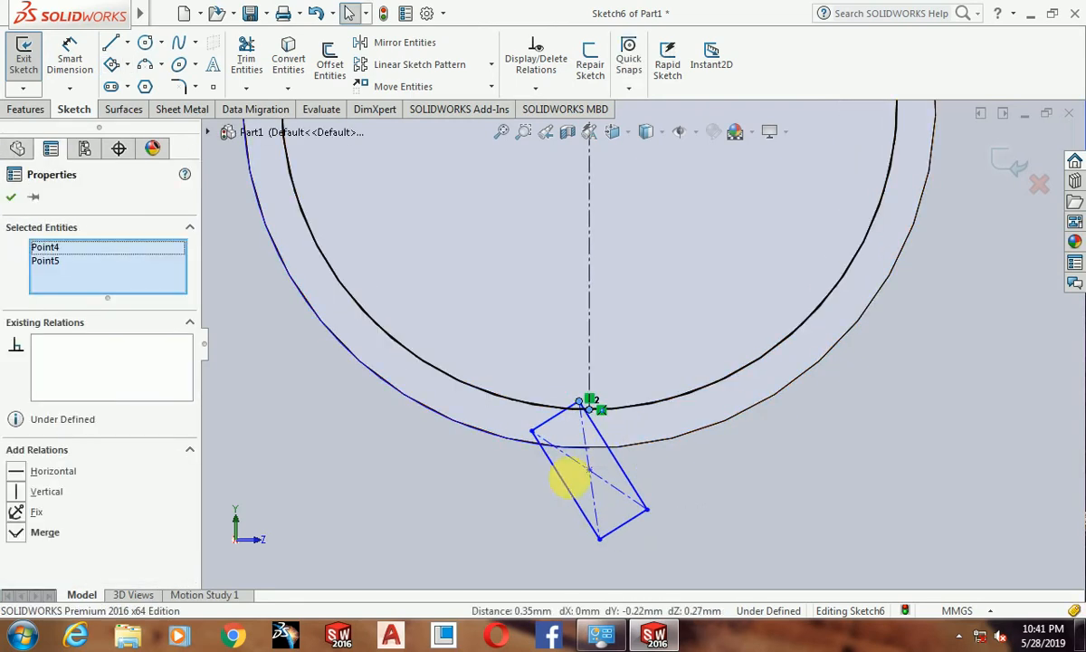
{"action": "left_click", "coordinate": [44, 534]}
{"action": "left_click", "coordinate": [330, 477]}
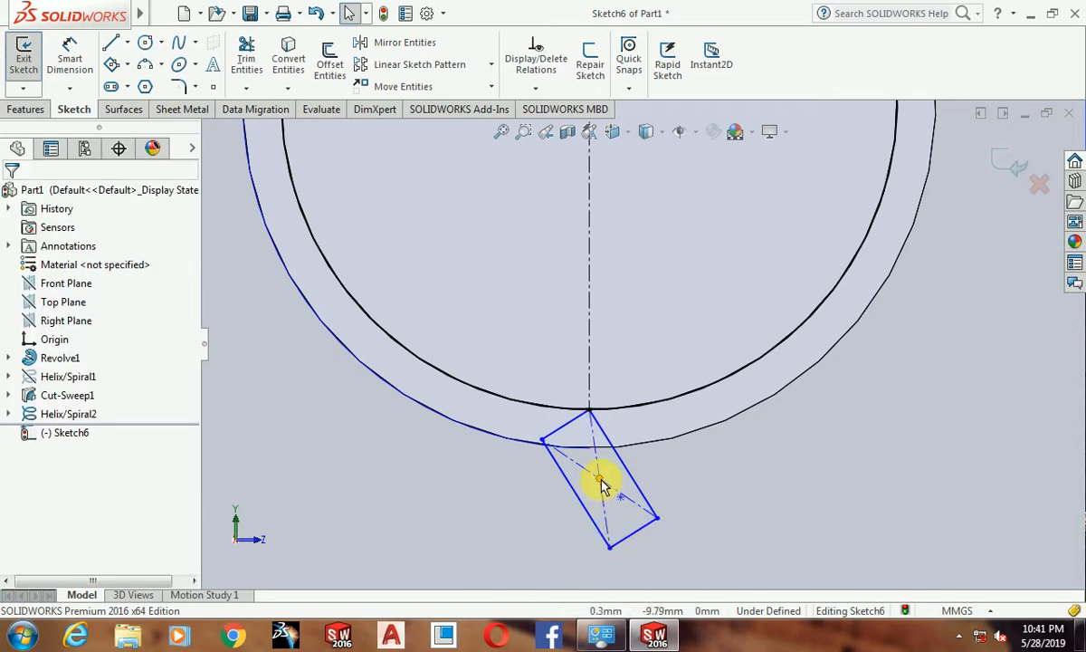
Make the rectangle's right corner coincident with the ring face's outer circular edge.
{"action": "left_click", "coordinate": [657, 518]}
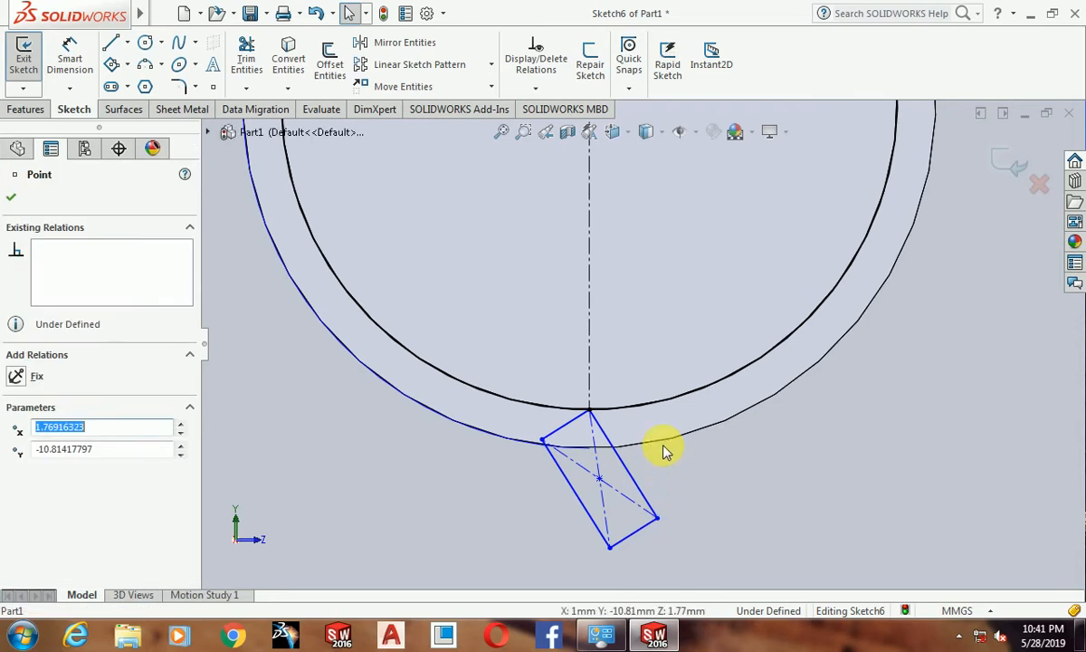
{"action": "left_click", "coordinate": [677, 513]}
{"action": "left_click", "coordinate": [658, 519]}
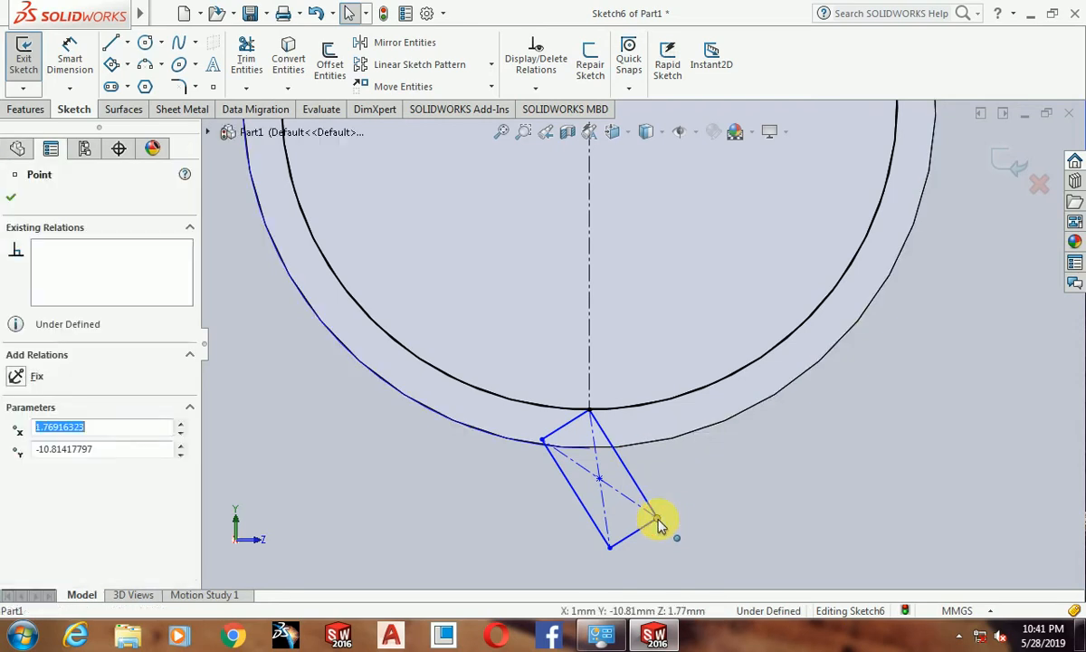
{"action": "left_click", "coordinate": [654, 443], "text": "ctrl"}
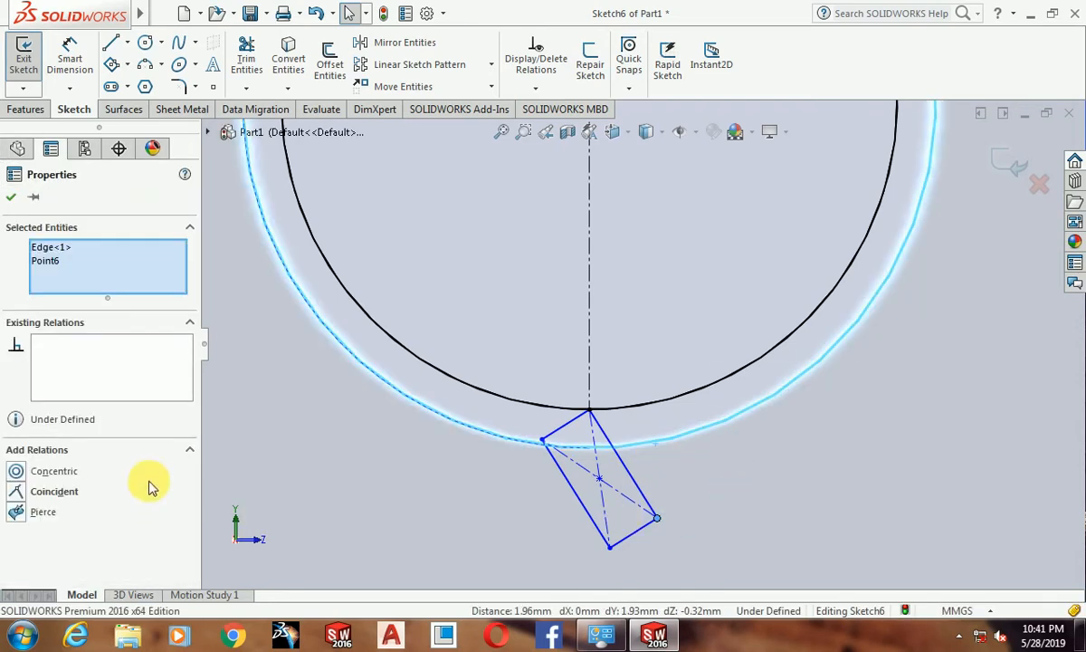
{"action": "left_click", "coordinate": [54, 490]}
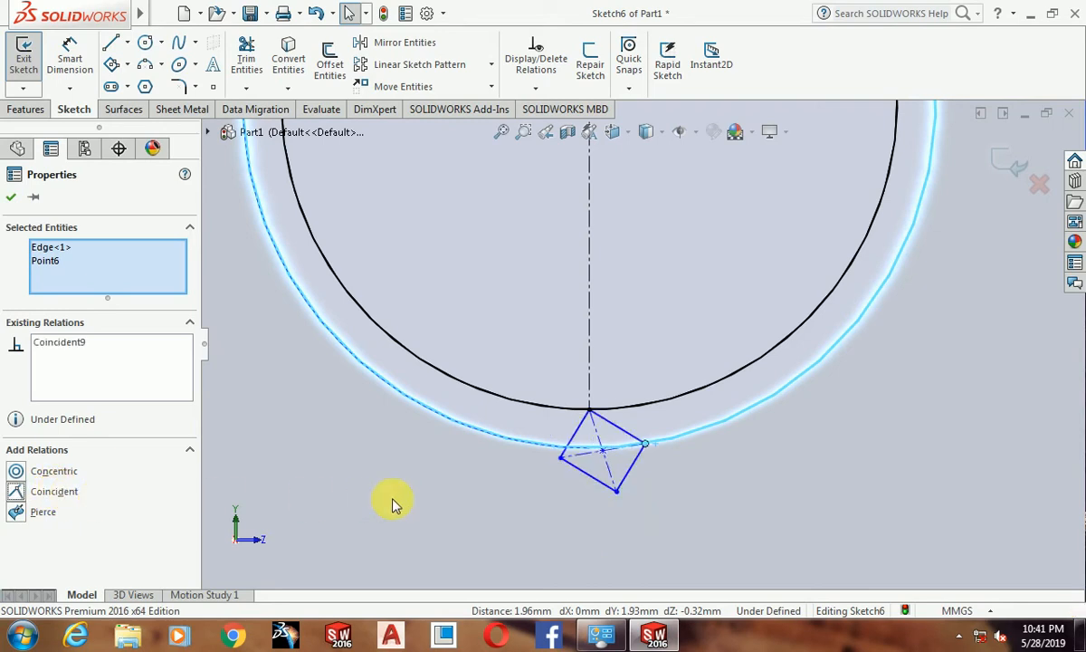
{"action": "left_click", "coordinate": [489, 475]}
Make the rectangle's center point coincident with the helix on the 18 mm cylinder.
{"action": "left_click", "coordinate": [612, 424]}
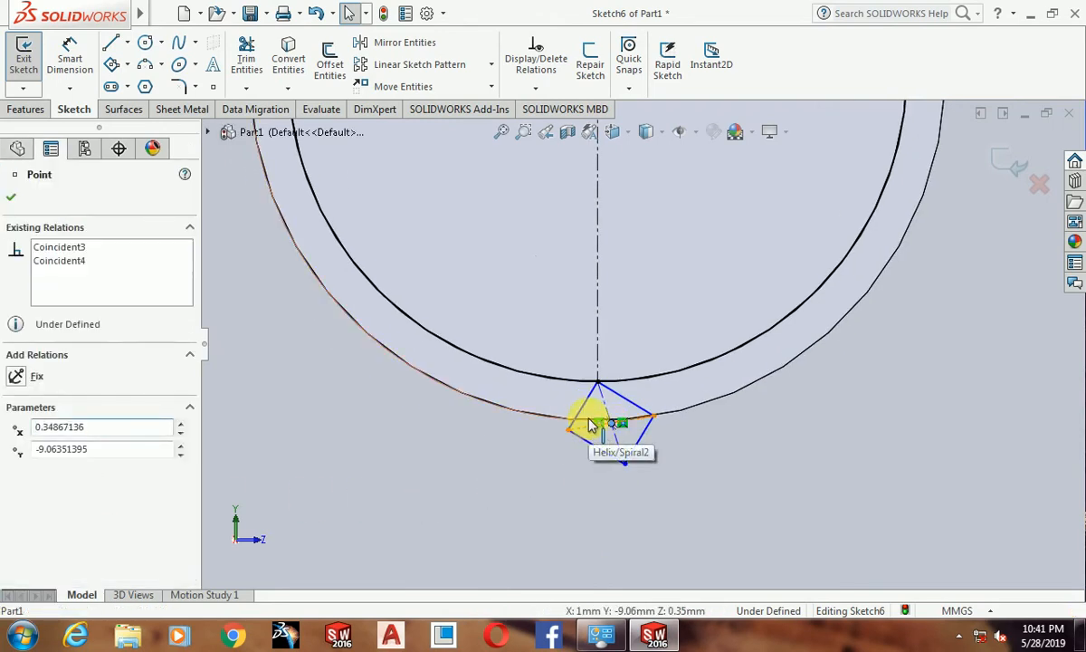
{"action": "left_click", "coordinate": [590, 426], "text": "ctrl"}
{"action": "left_click", "coordinate": [54, 471]}
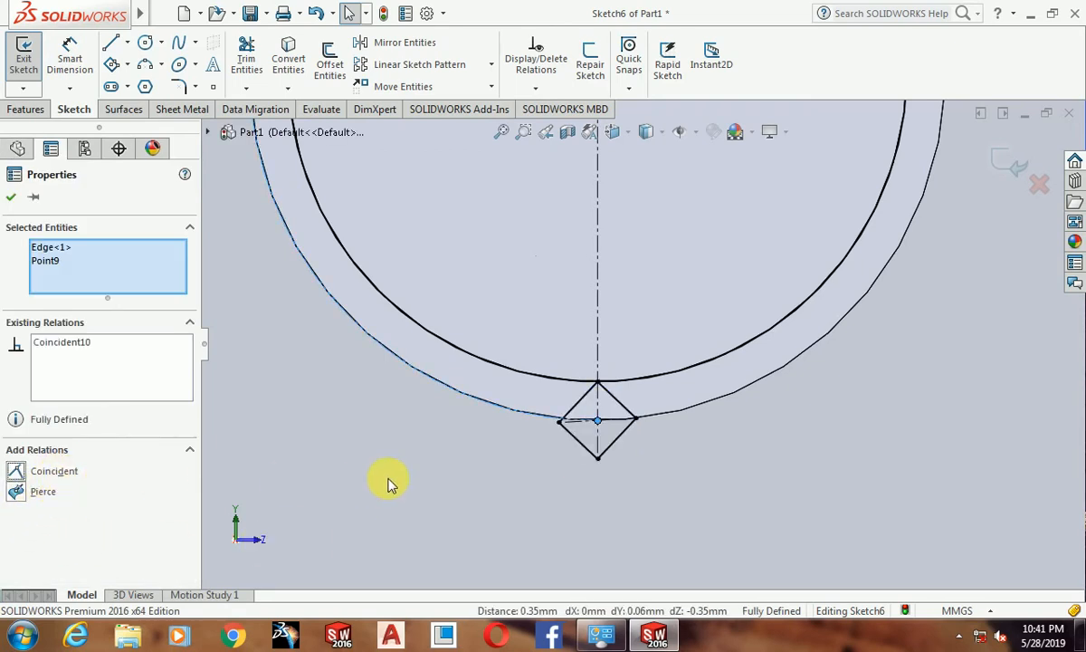
{"action": "left_click", "coordinate": [493, 480]}
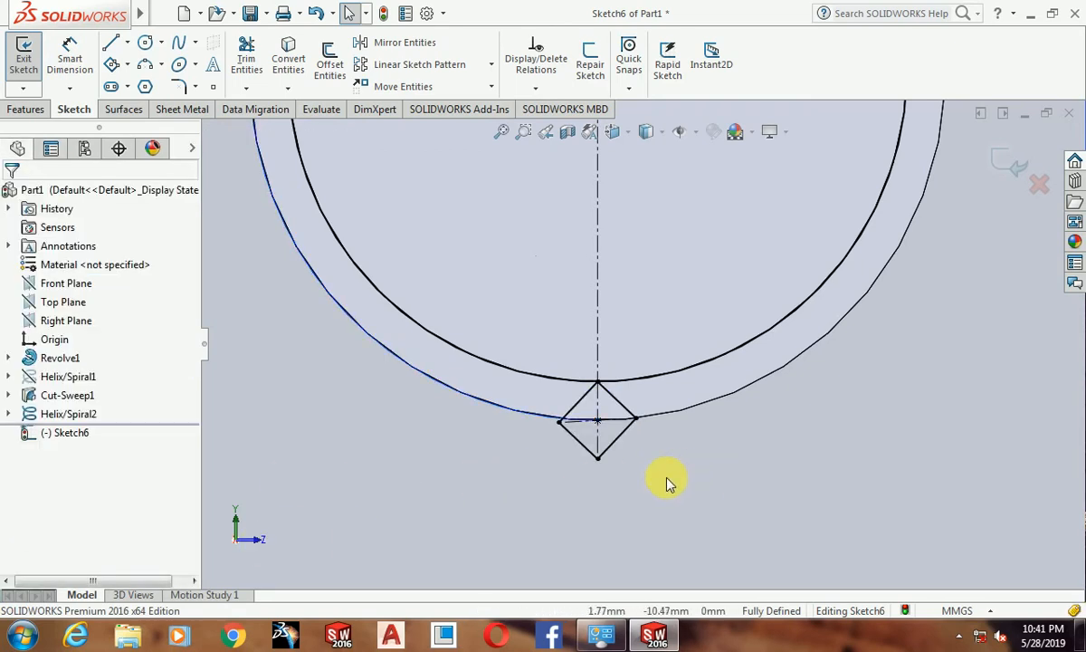
{"action": "middle_click_drag", "start_coordinate": [742, 436], "coordinate": [725, 420], "text": "ctrl"}
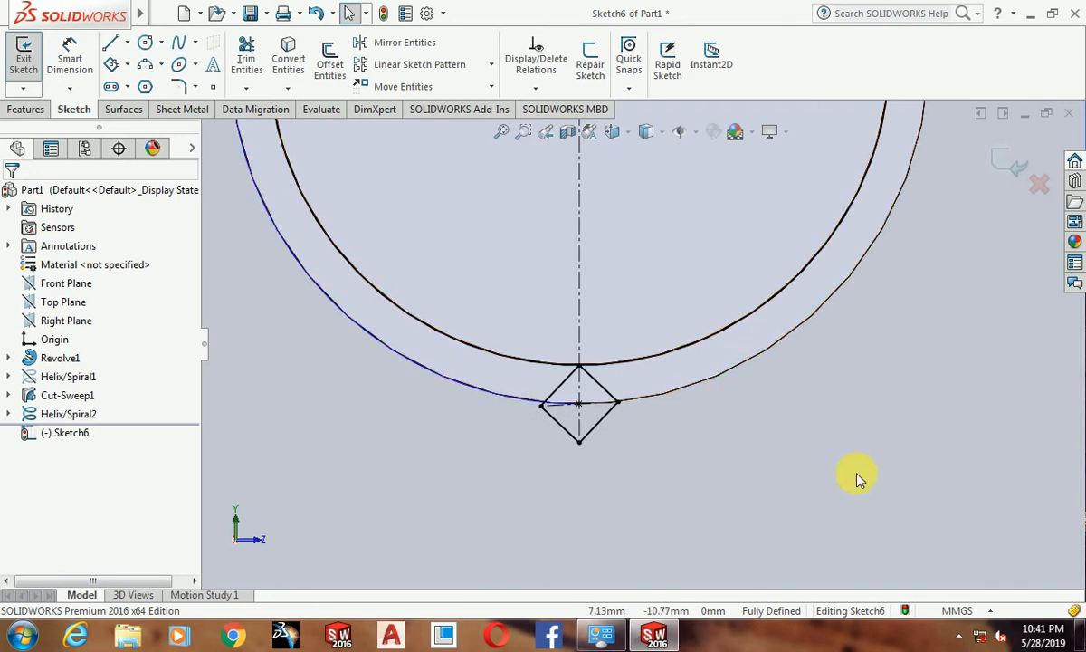
Turn the 16 mm circle into construction geometry and exit the sketch.
{"action": "left_click", "coordinate": [689, 351]}
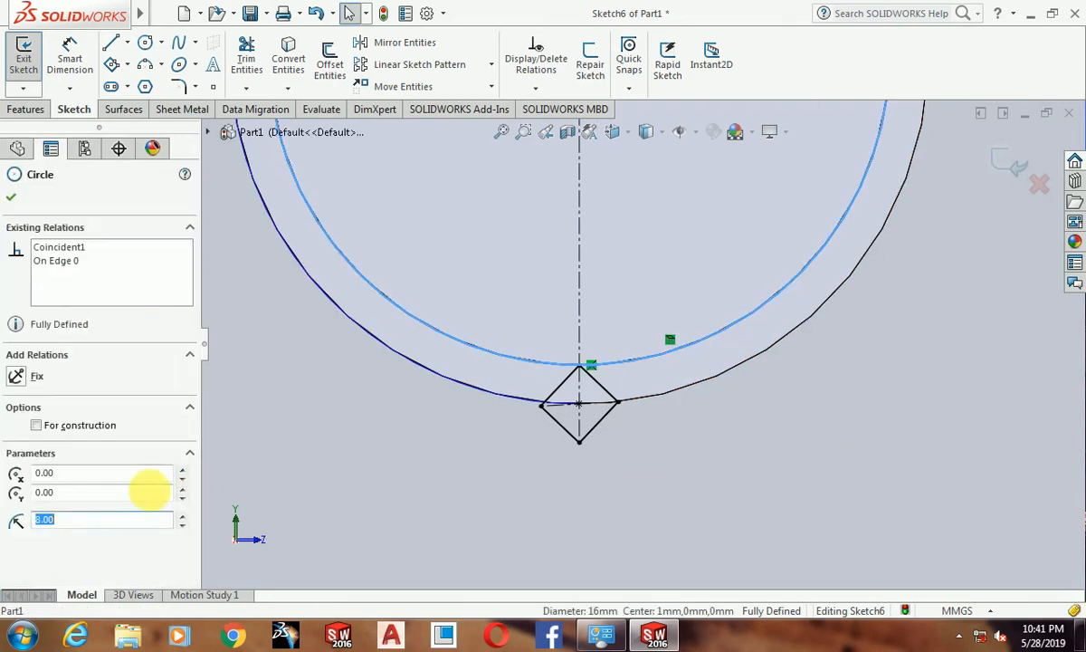
{"action": "left_click", "coordinate": [35, 424]}
{"action": "left_click", "coordinate": [468, 470]}
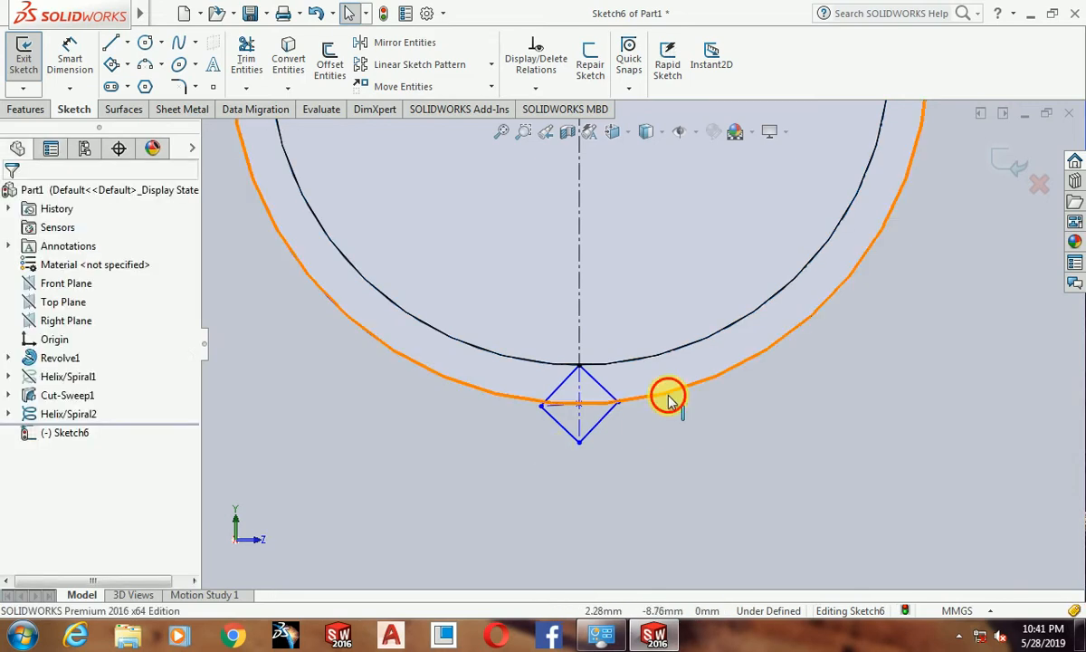
{"action": "left_click", "coordinate": [668, 394]}
{"action": "left_click", "coordinate": [452, 485]}
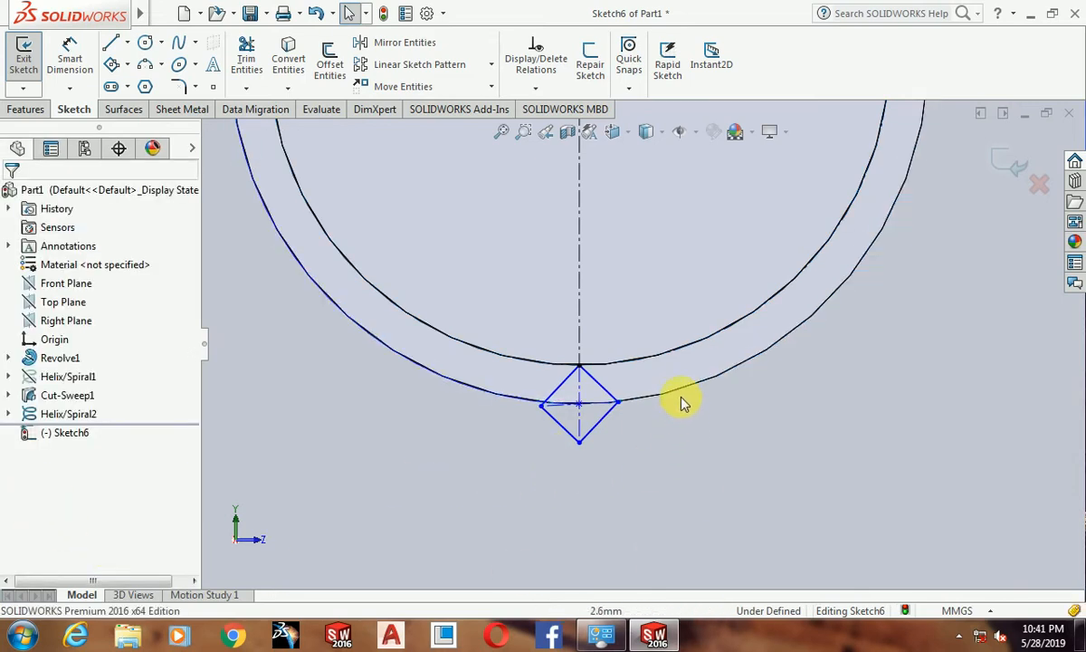
{"action": "left_click", "coordinate": [683, 391]}
{"action": "left_click", "coordinate": [449, 492]}
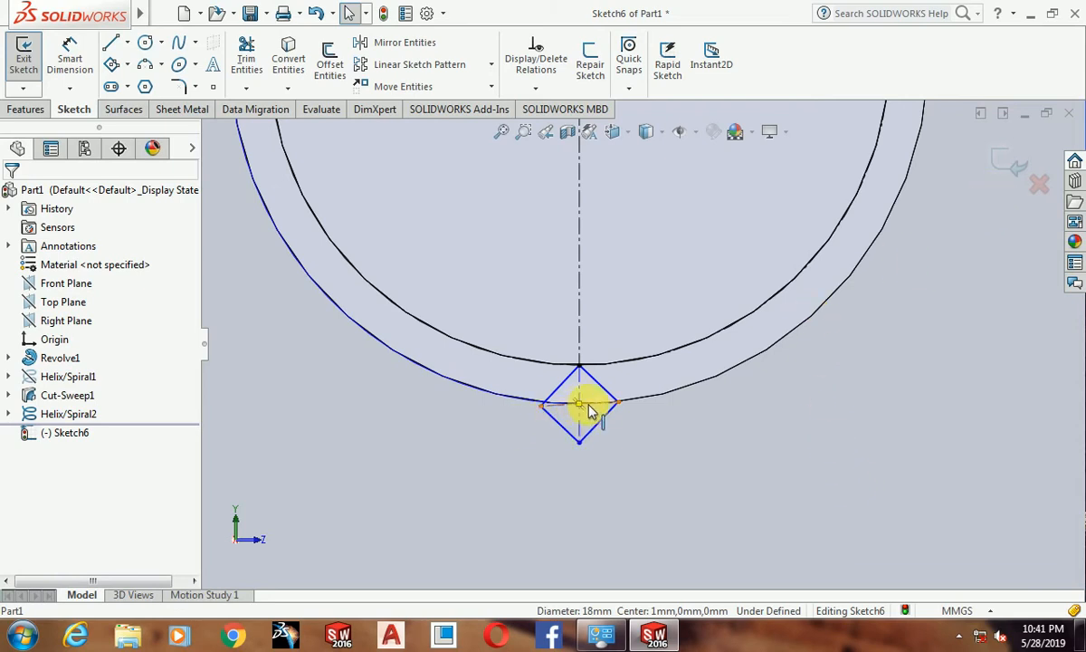
{"action": "left_click", "coordinate": [1010, 170]}
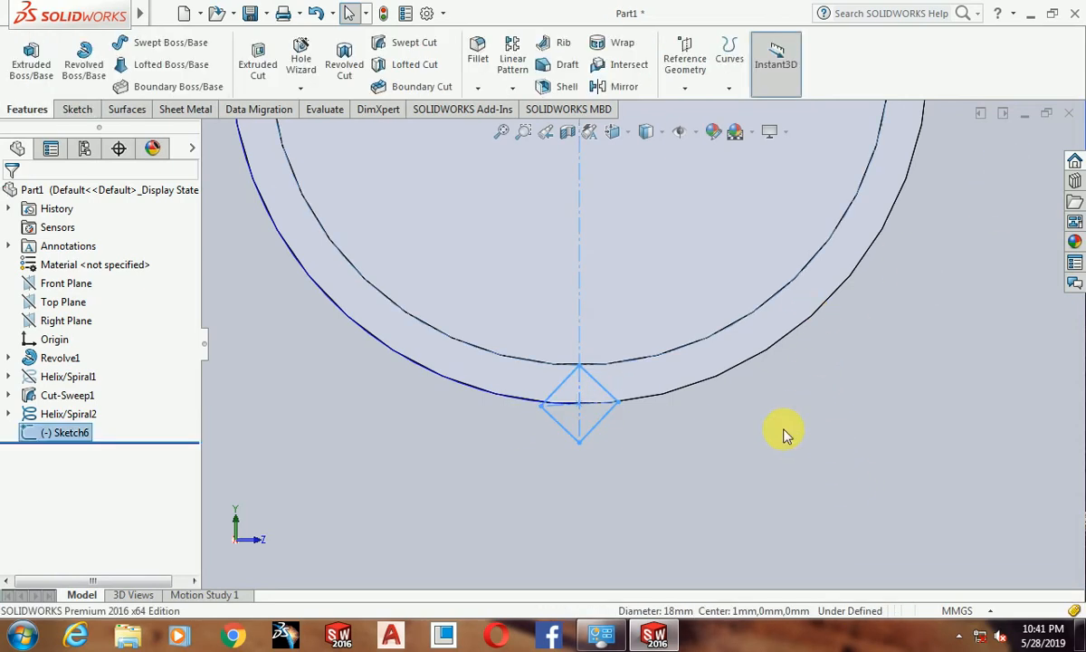
Create a swept cut on the 18 mm cylinder with the diamond-shaped sketch as profile and the 30 mm pitch helix as path.
{"action": "mouse_move", "coordinate": [793, 440]}
{"action": "middle_mouse_down"}
{"action": "mouse_move", "coordinate": [720, 351]}
{"action": "mouse_move", "coordinate": [730, 259]}
{"action": "mouse_move", "coordinate": [771, 266]}
{"action": "mouse_move", "coordinate": [709, 343]}
{"action": "middle_mouse_up"}
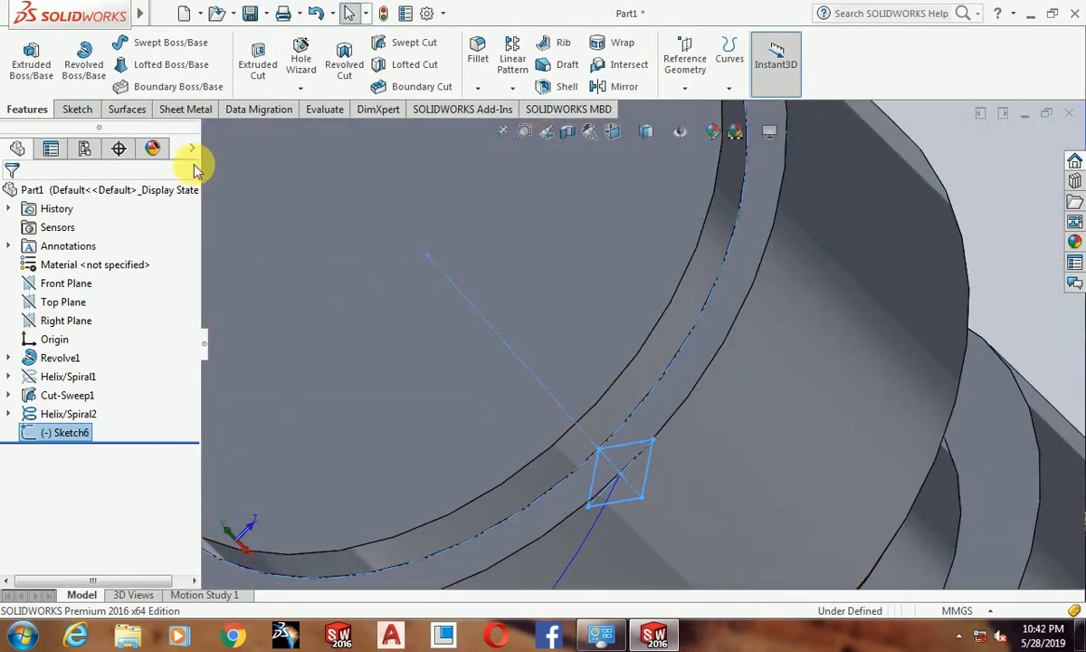
{"action": "right_click", "coordinate": [990, 206]}
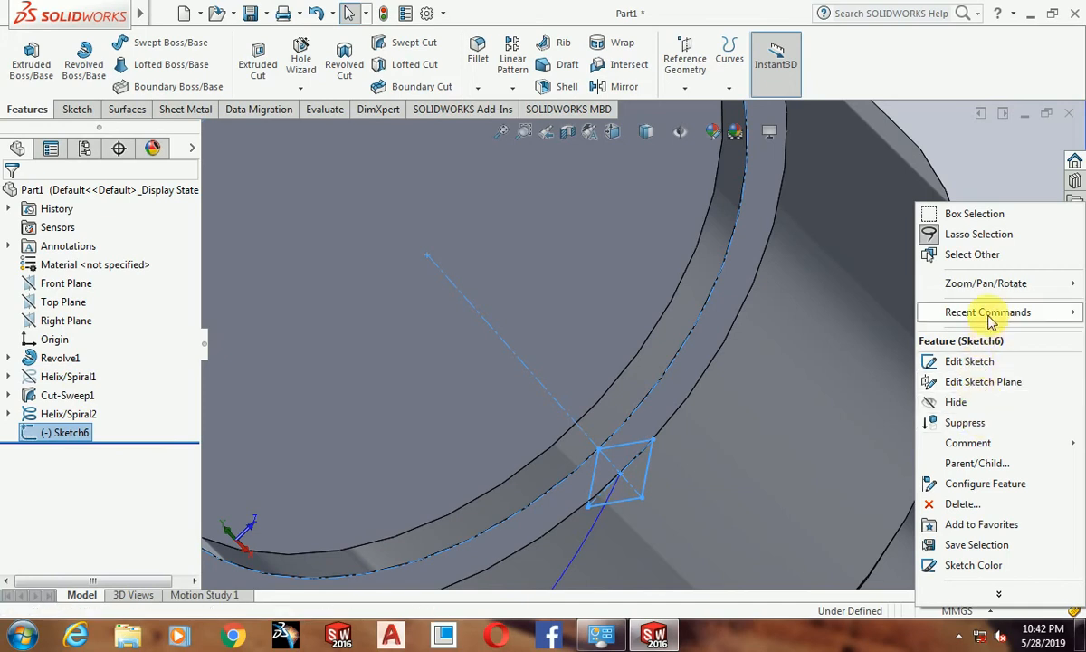
{"action": "mouse_move", "coordinate": [993, 283]}
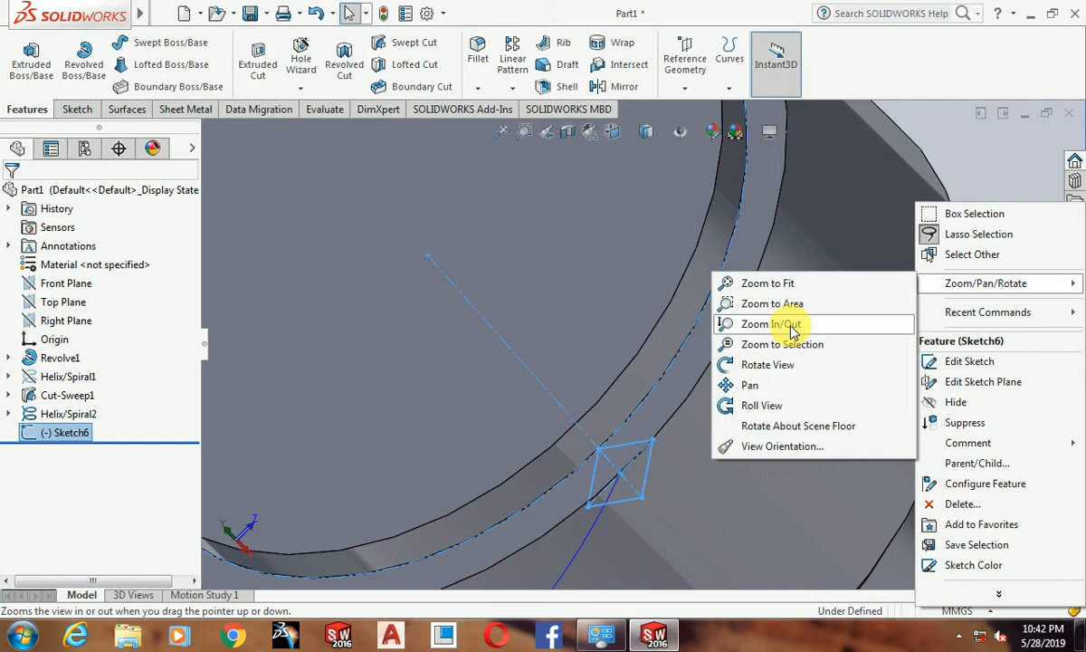
{"action": "left_click", "coordinate": [771, 323]}
{"action": "left_click_drag", "start_coordinate": [1007, 254], "coordinate": [1019, 322]}
{"action": "right_click", "coordinate": [885, 315]}
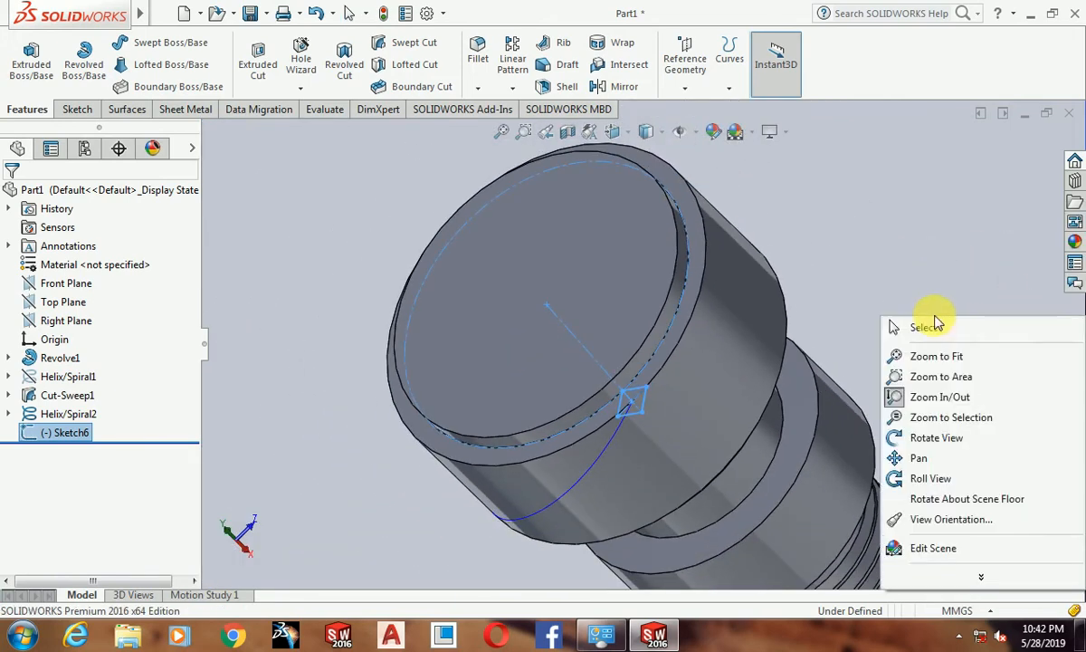
{"action": "left_click", "coordinate": [948, 328]}
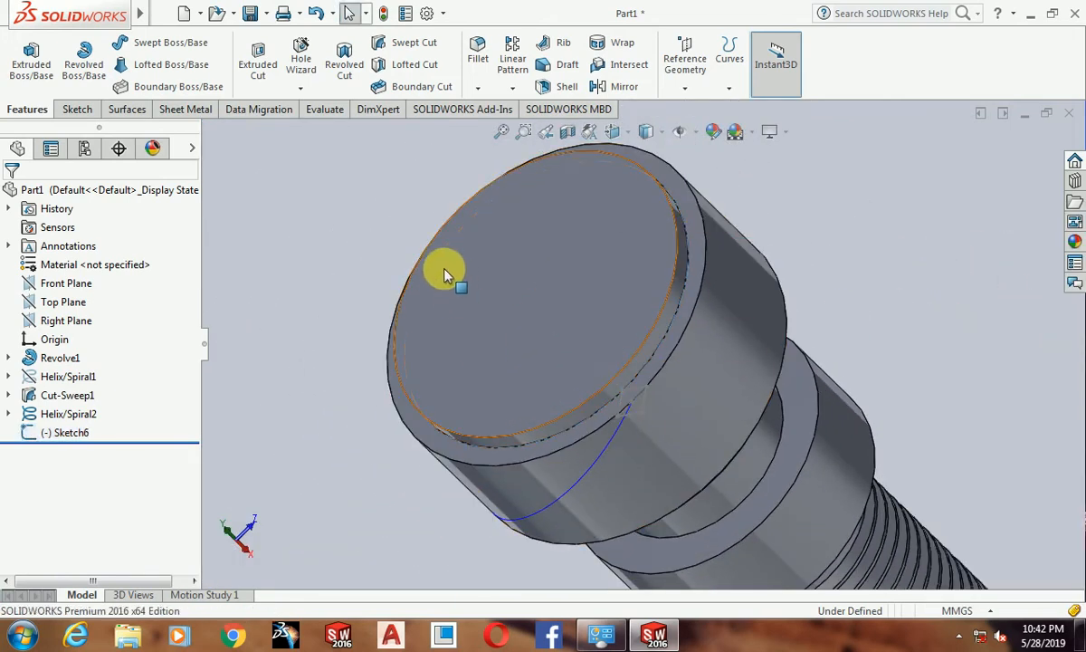
{"action": "left_click", "coordinate": [406, 42]}
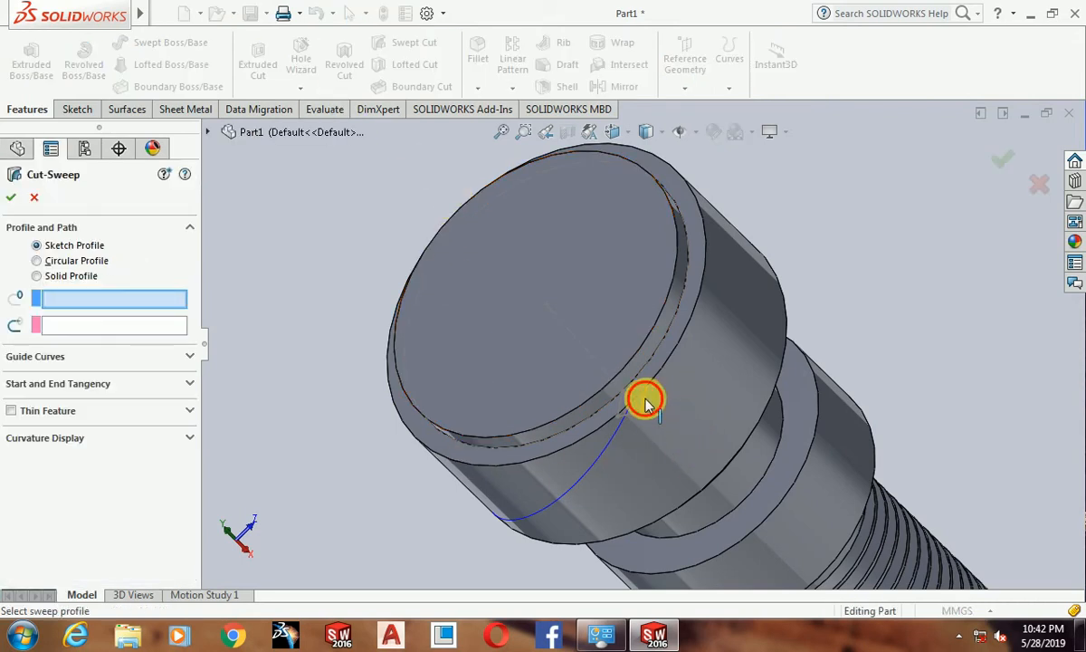
{"action": "left_click", "coordinate": [646, 405]}
{"action": "left_click", "coordinate": [601, 457]}
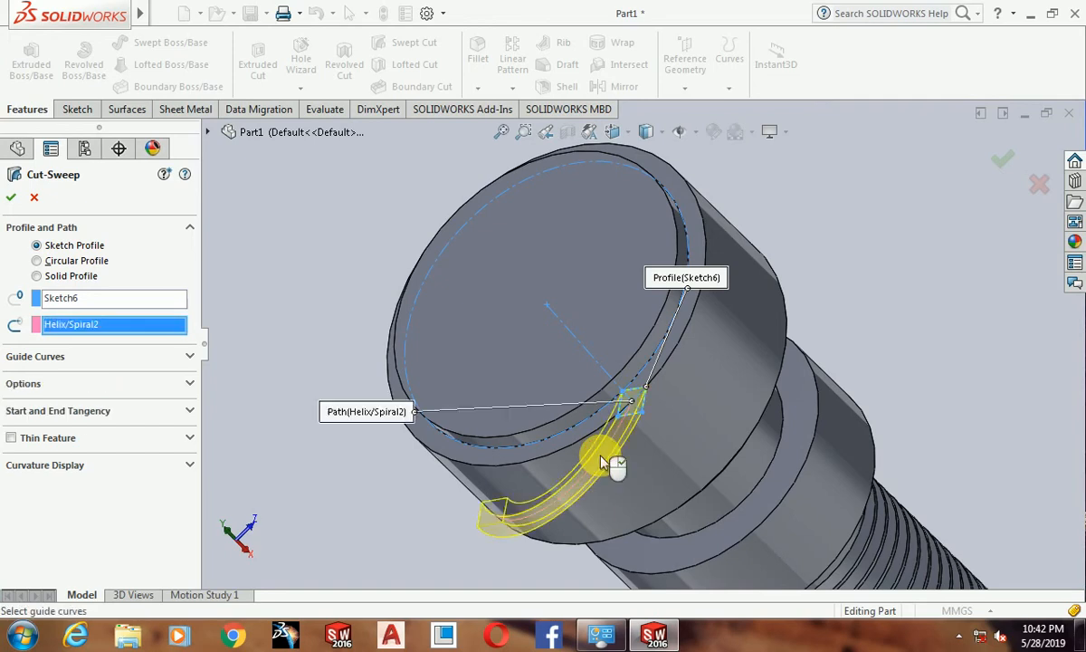
{"action": "left_click", "coordinate": [10, 198]}
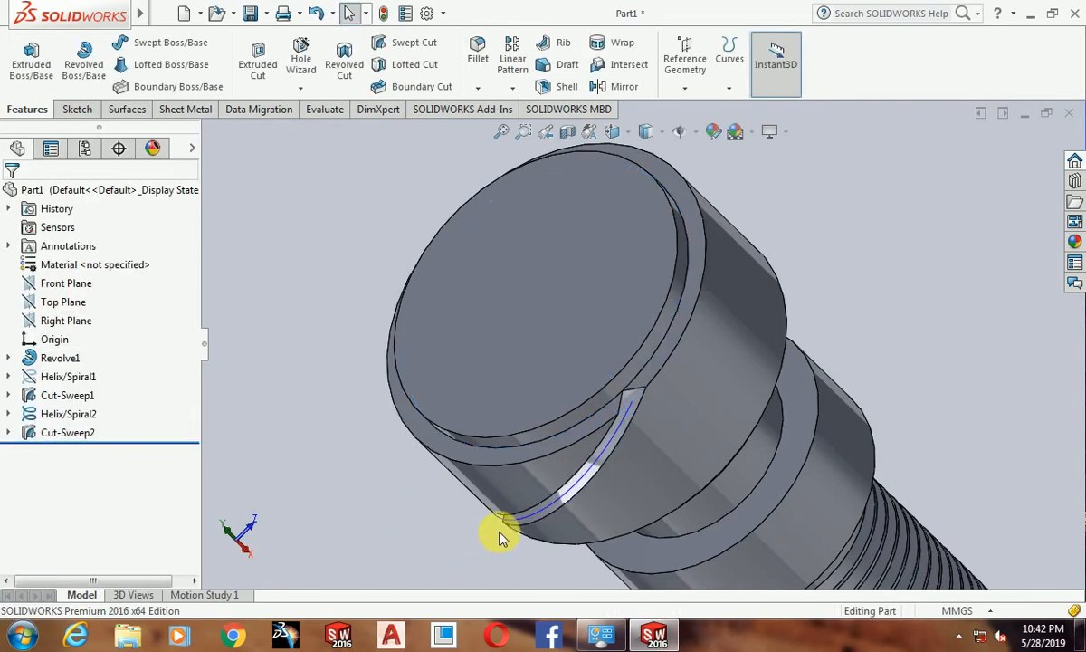
Mirror the helical swept cut on the 18 mm cylinder about the Front Plane.
{"action": "middle_click_drag", "start_coordinate": [502, 536], "coordinate": [658, 412]}
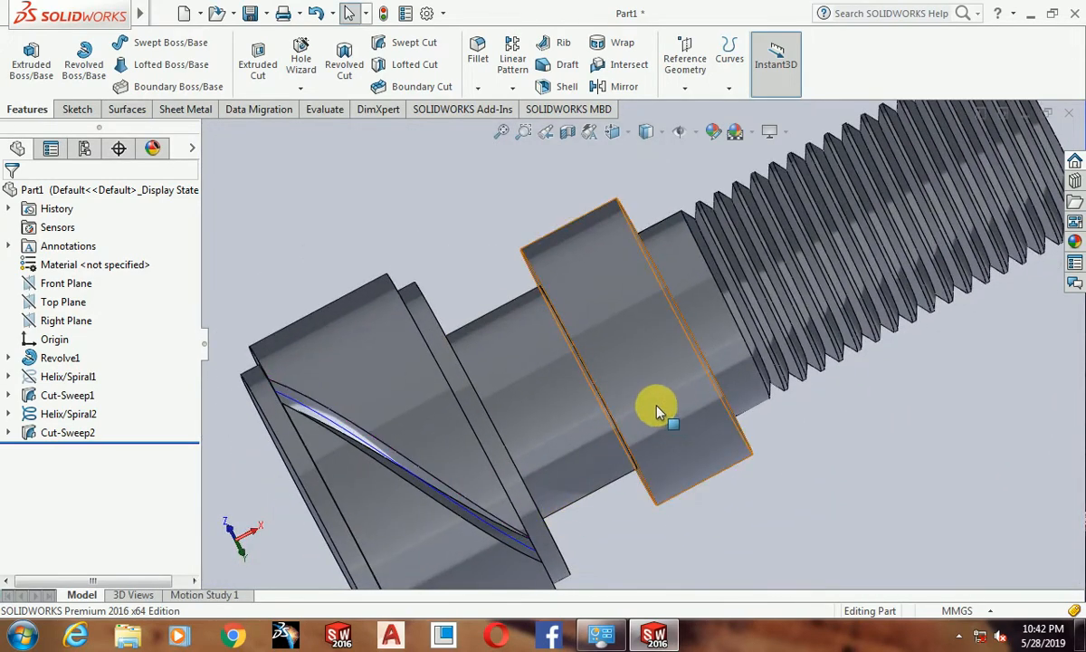
{"action": "right_click", "coordinate": [805, 360]}
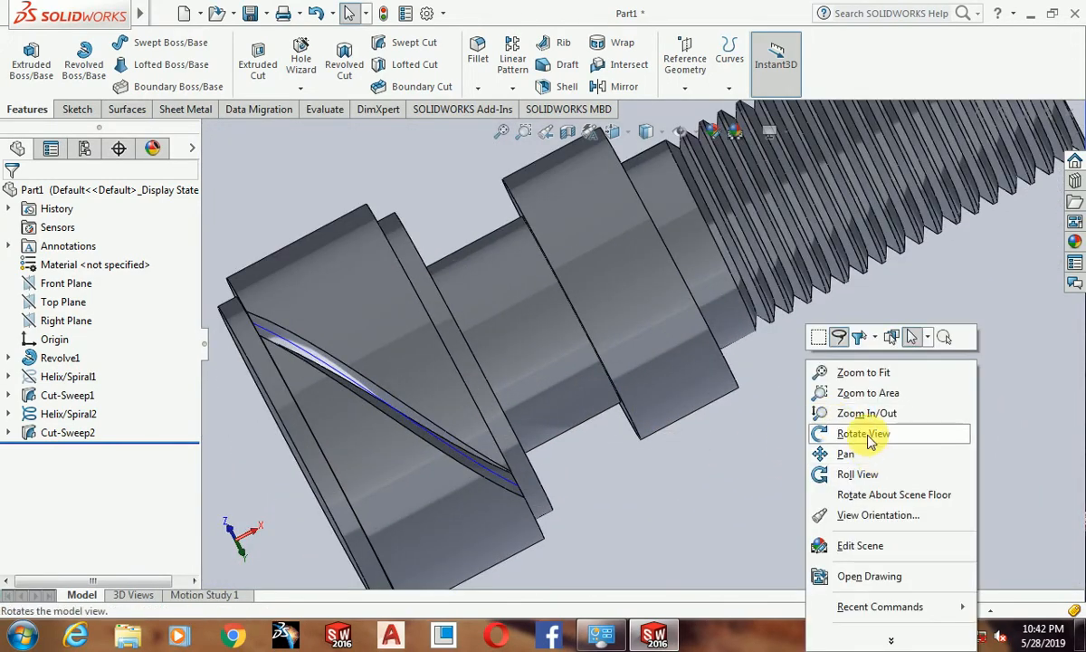
{"action": "left_click", "coordinate": [865, 413]}
{"action": "left_click_drag", "start_coordinate": [780, 393], "coordinate": [805, 444]}
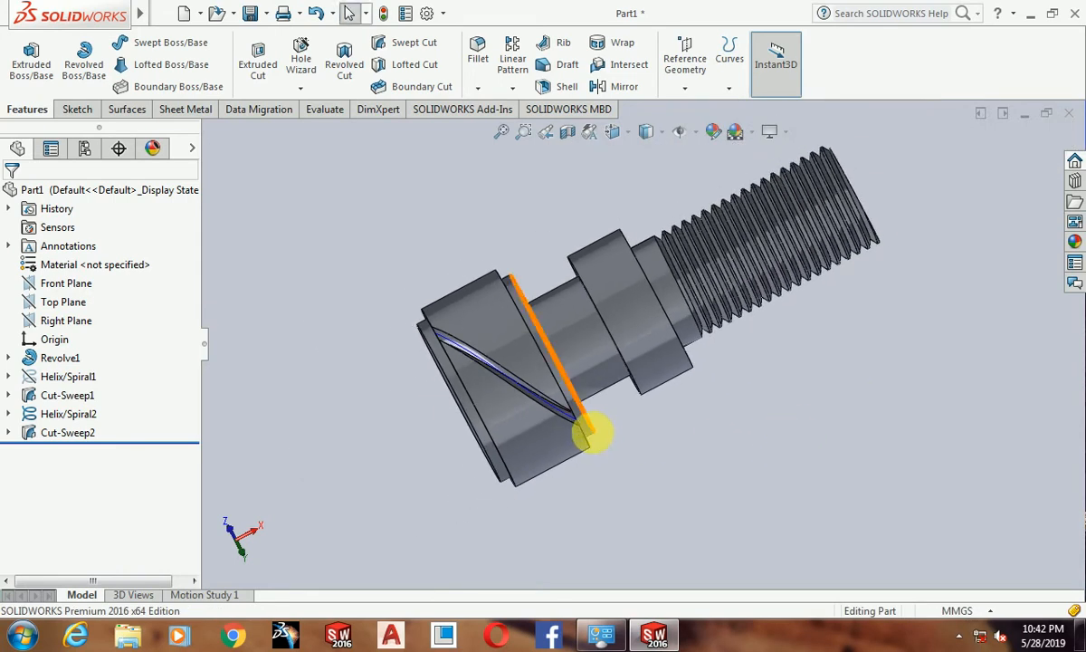
{"action": "scroll", "coordinate": [476, 348], "scroll_direction": "down", "scroll_amount": 3}
{"action": "scroll", "coordinate": [644, 493], "scroll_direction": "down", "scroll_amount": 2}
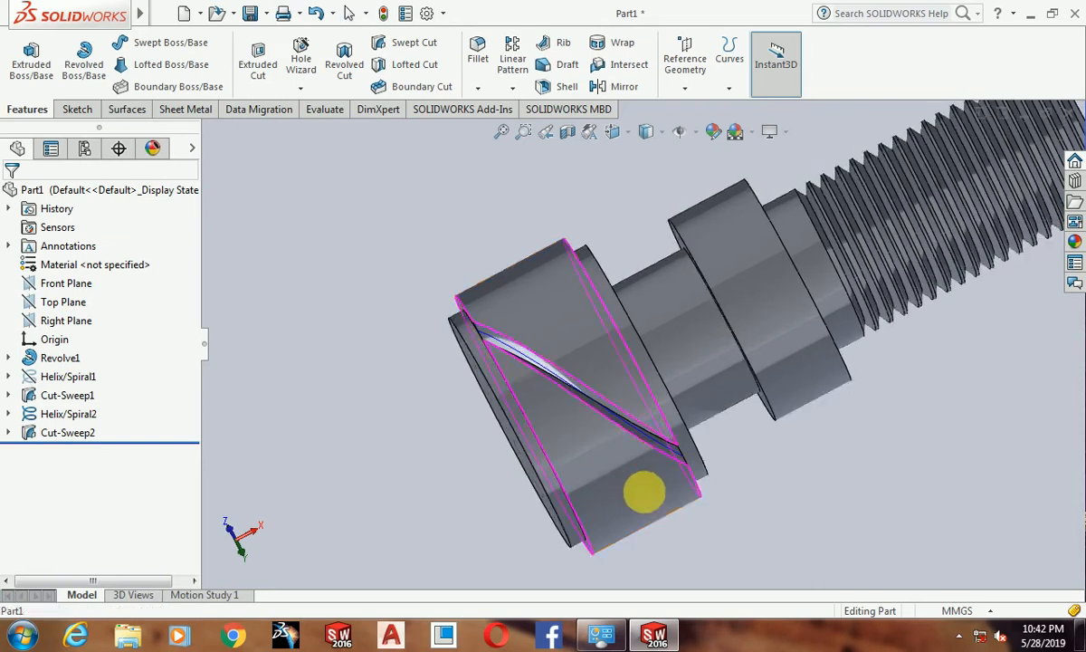
{"action": "middle_click_drag", "start_coordinate": [645, 493], "coordinate": [686, 504]}
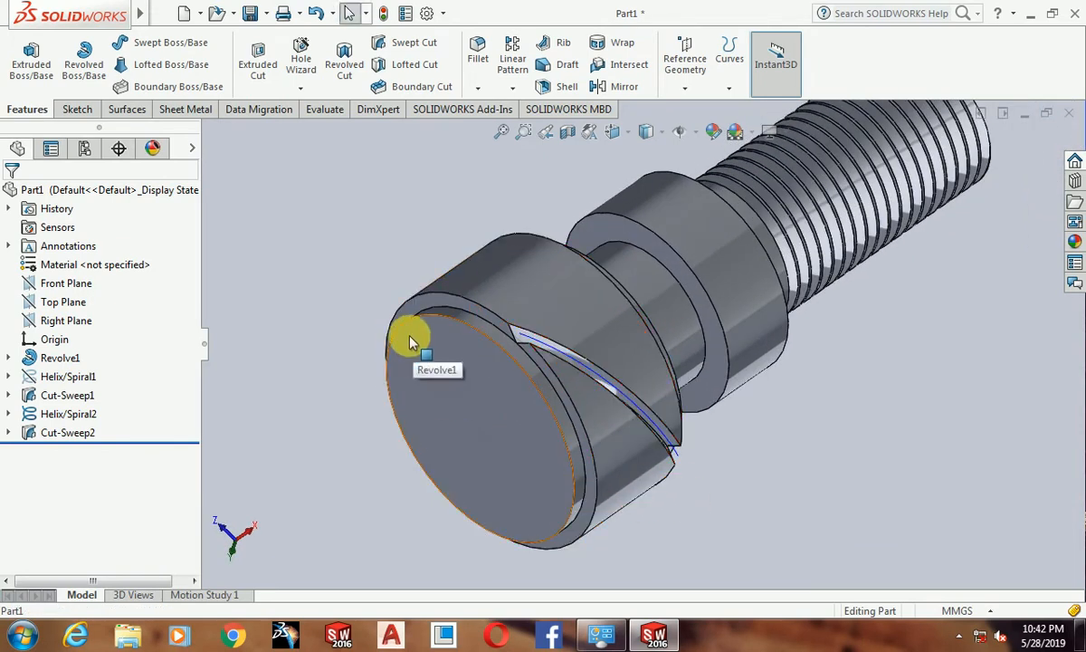
{"action": "left_click", "coordinate": [615, 86]}
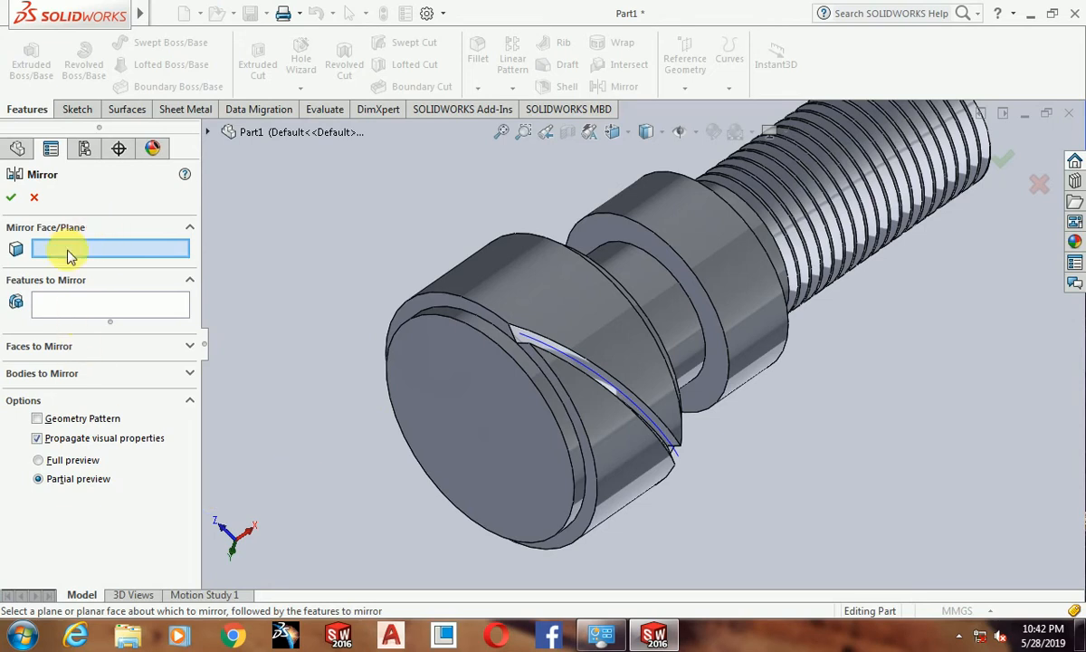
{"action": "left_click", "coordinate": [208, 132]}
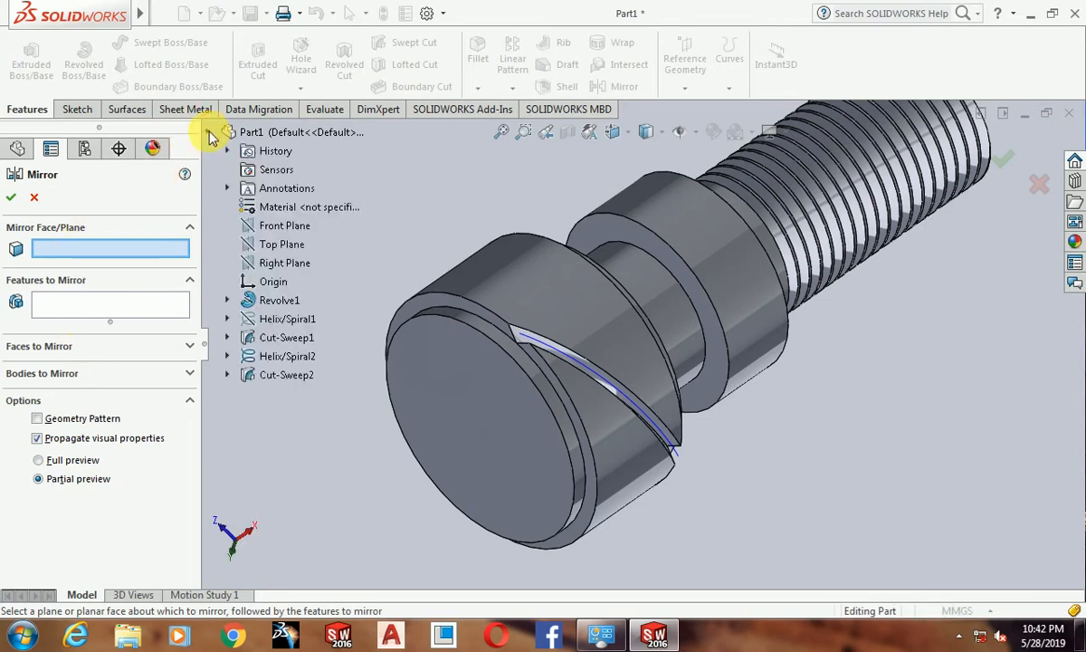
{"action": "left_click", "coordinate": [264, 232]}
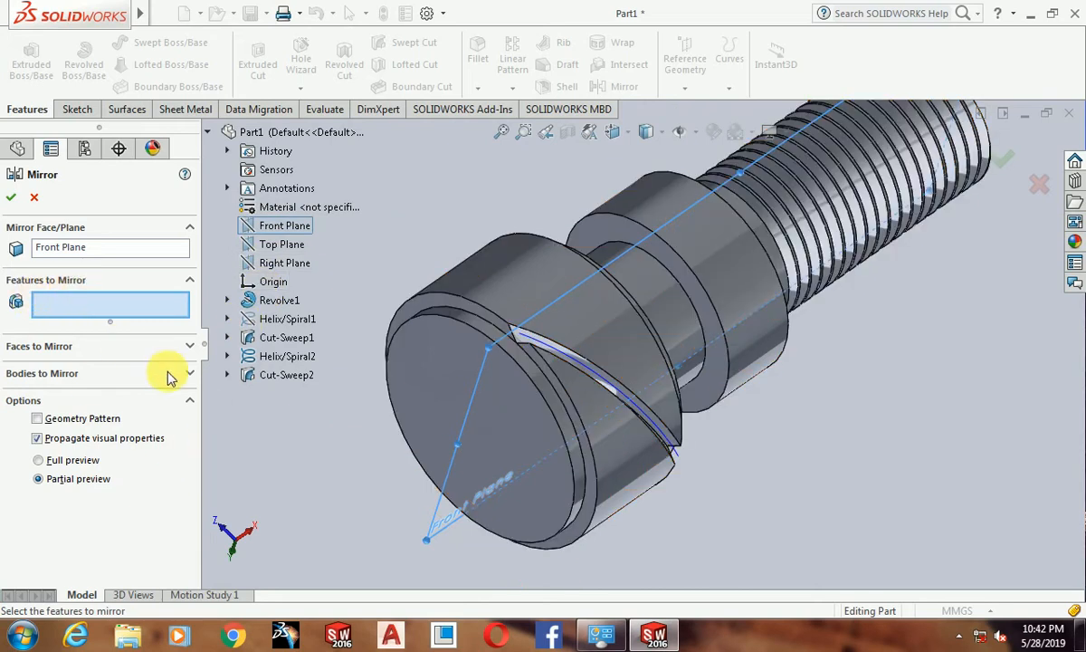
{"action": "left_click", "coordinate": [278, 382]}
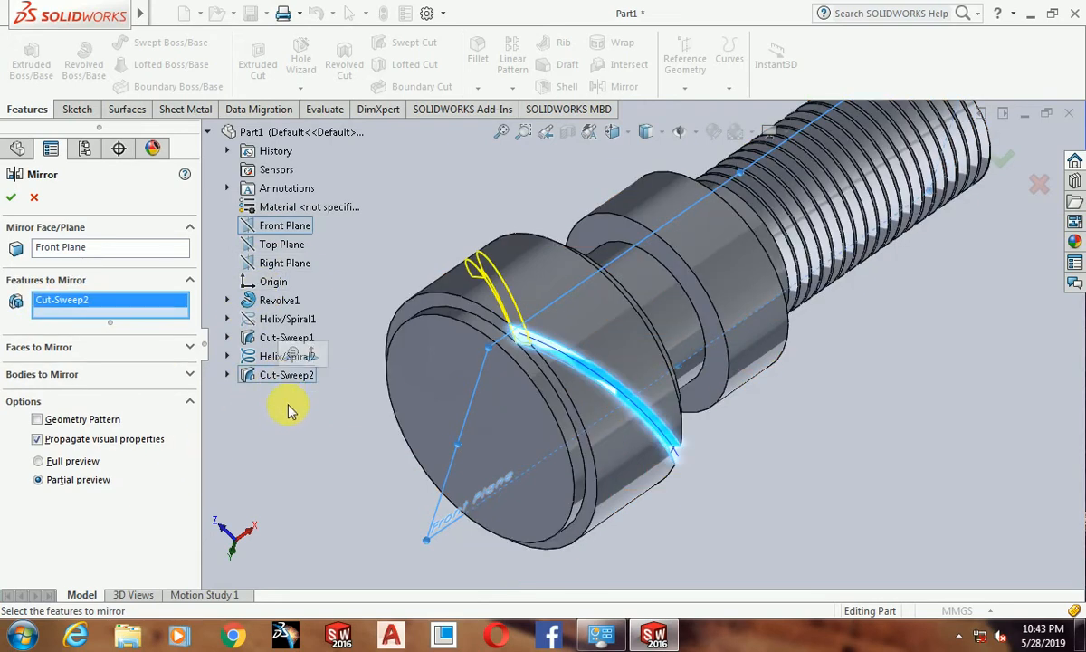
{"action": "left_click", "coordinate": [10, 200]}
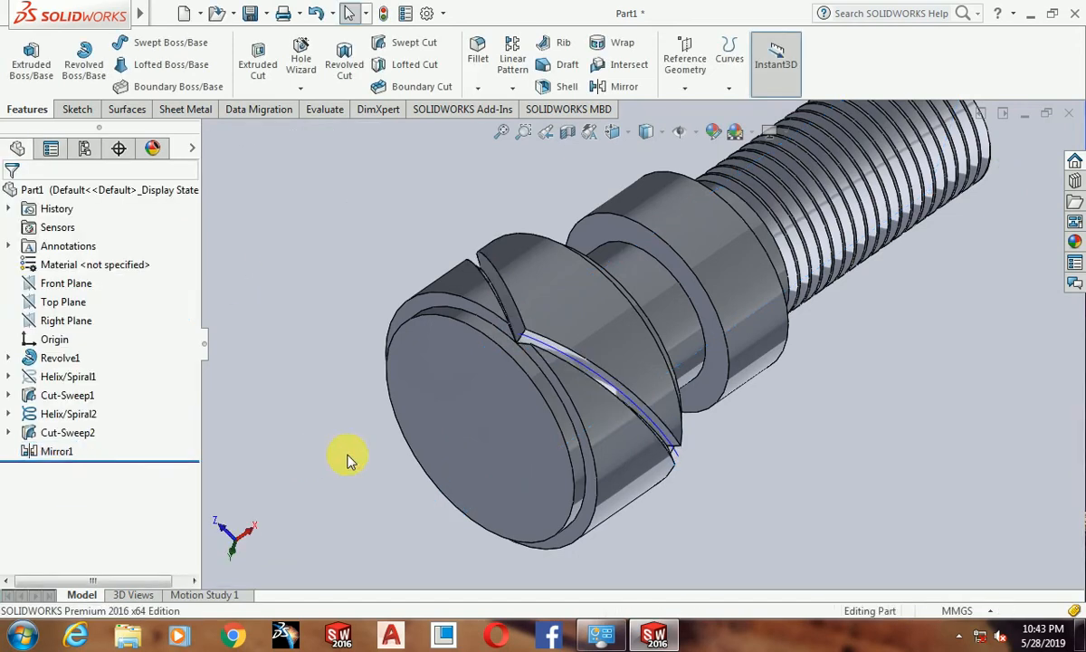
Create a circular pattern of the mirrored and original helical cuts around the large end face's circular edge, with 13 equally spaced instances over 360 degrees.
{"action": "middle_click_drag", "start_coordinate": [351, 459], "coordinate": [393, 412]}
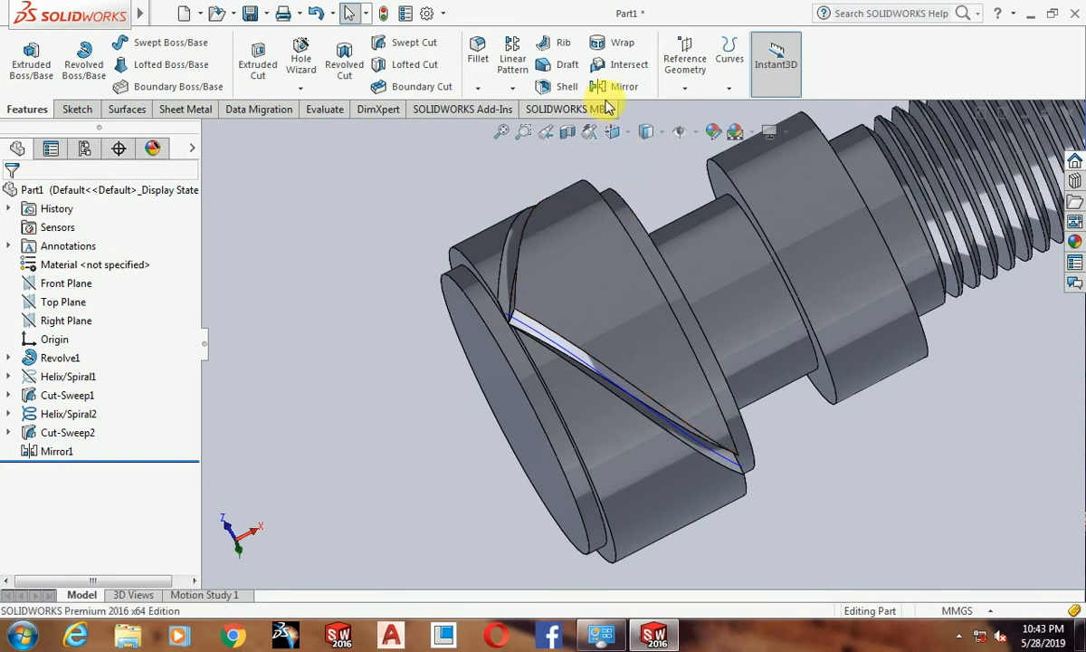
{"action": "left_click", "coordinate": [522, 88]}
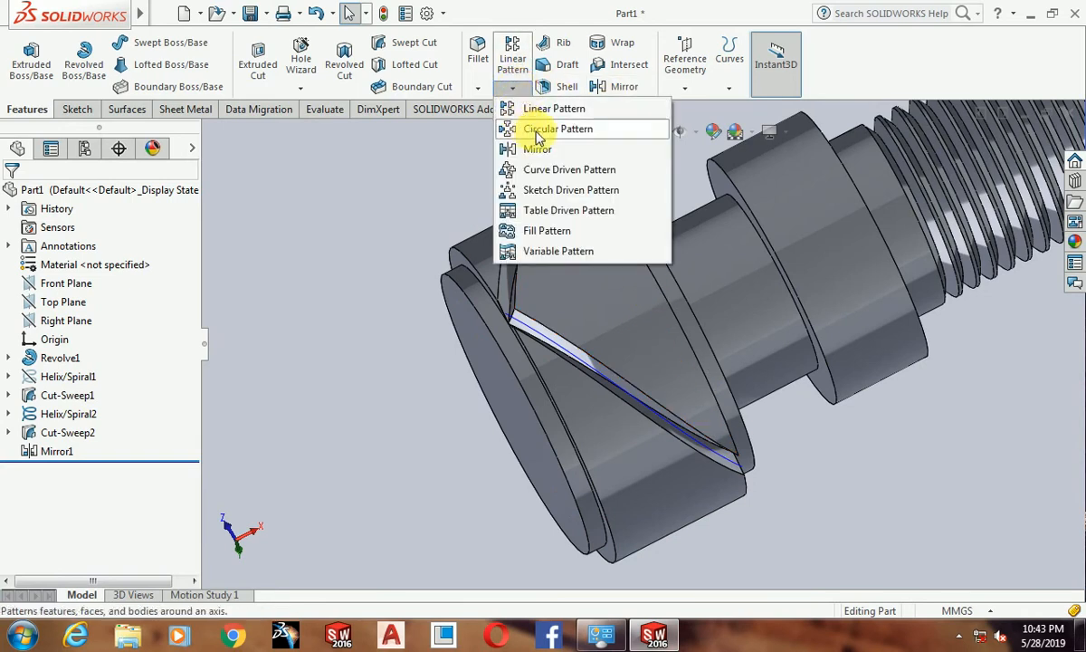
{"action": "left_click", "coordinate": [539, 131]}
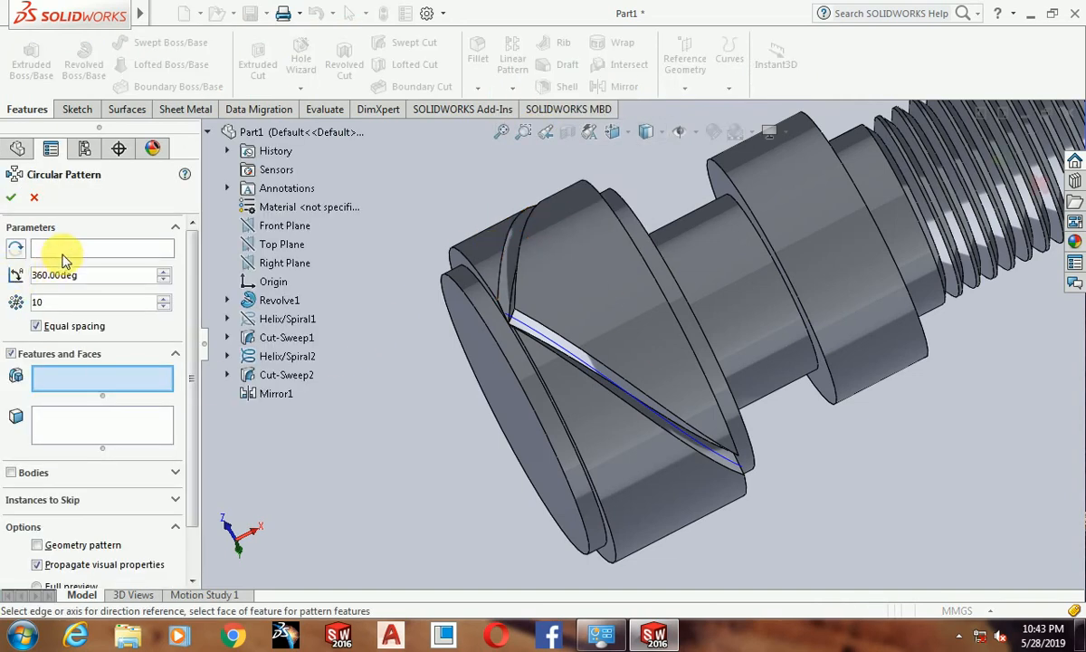
{"action": "left_click", "coordinate": [65, 250]}
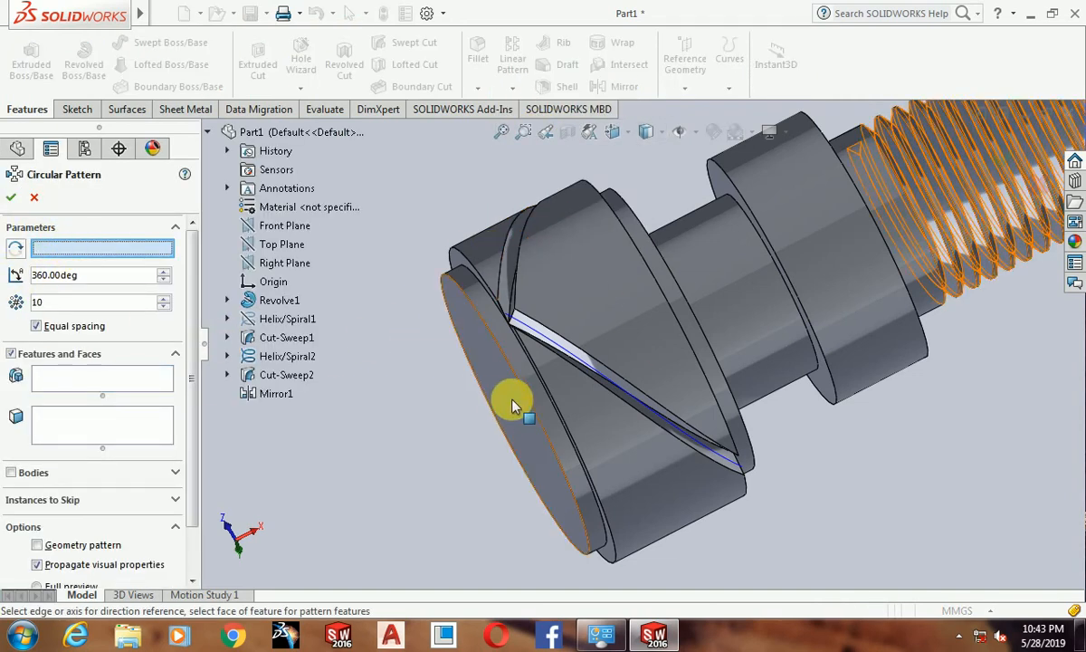
{"action": "left_click", "coordinate": [534, 417]}
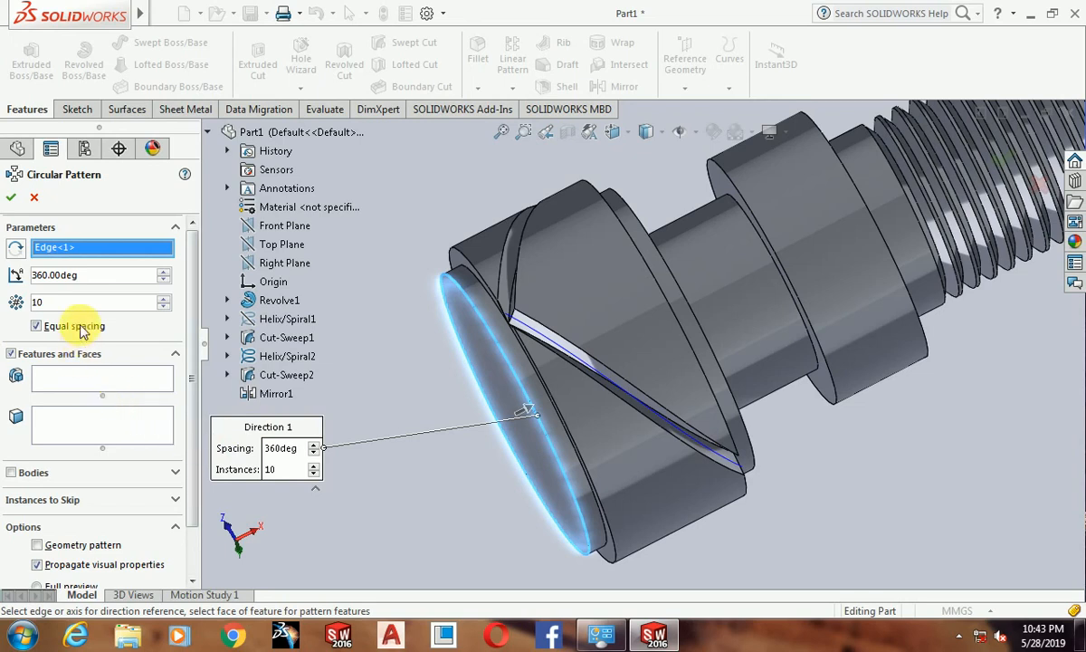
{"action": "left_click", "coordinate": [82, 380]}
{"action": "left_click", "coordinate": [276, 396]}
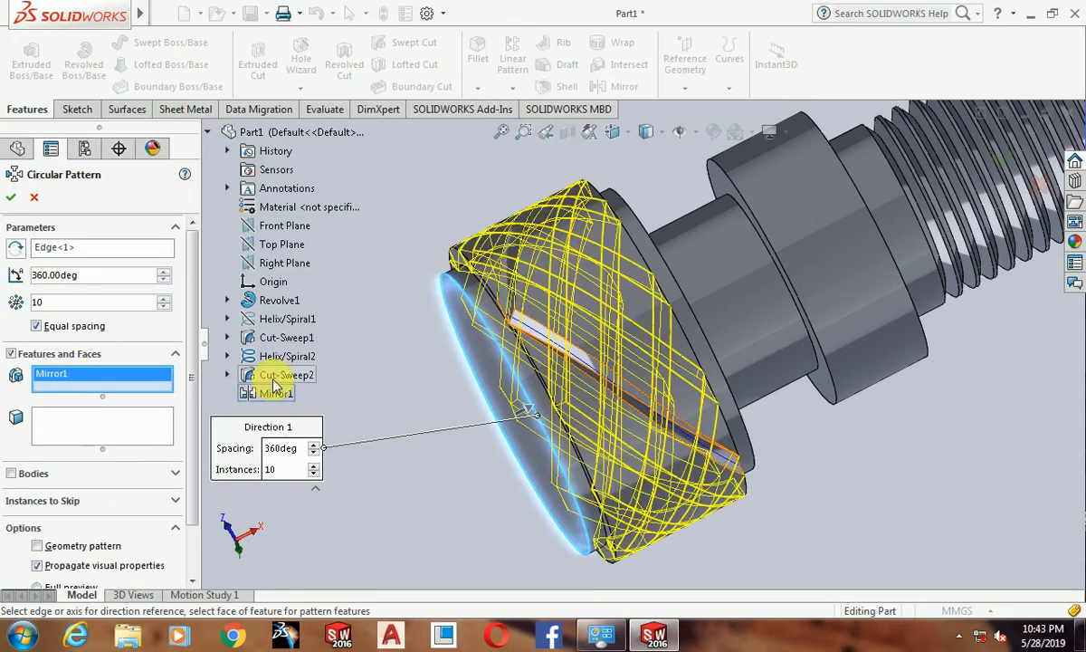
{"action": "left_click", "coordinate": [279, 375]}
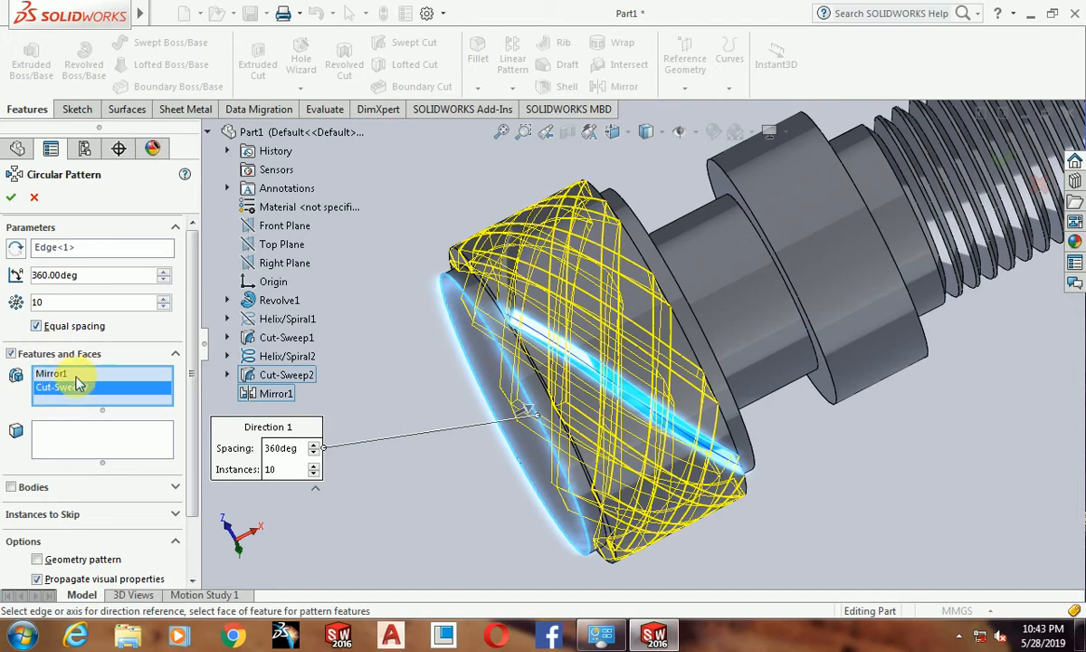
{"action": "left_click", "coordinate": [91, 309]}
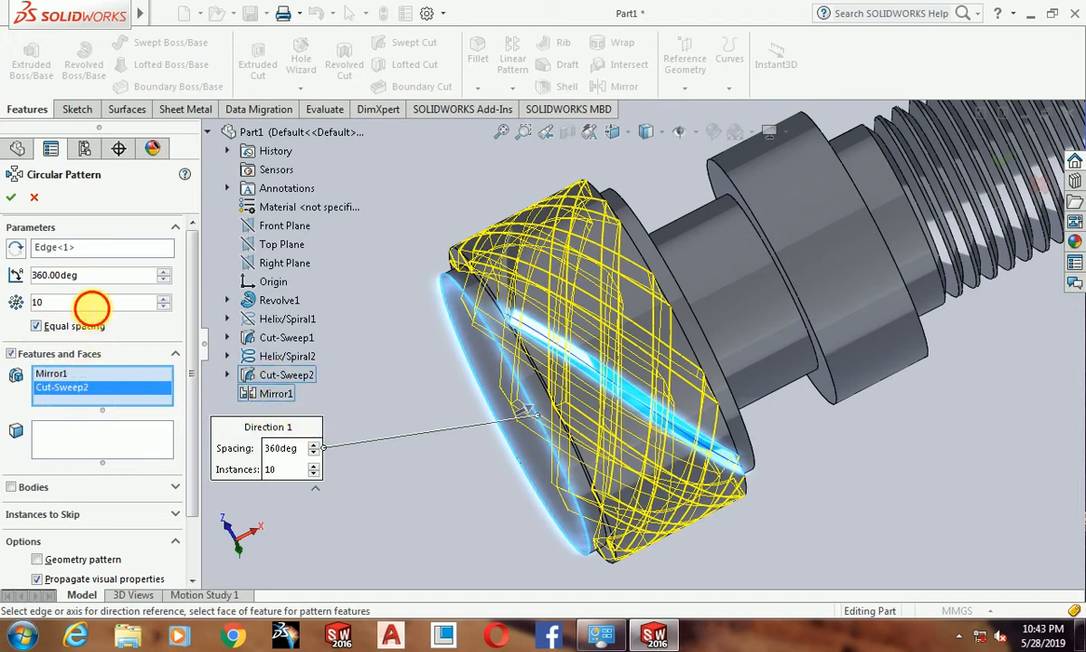
{"action": "left_click_drag", "start_coordinate": [91, 309], "coordinate": [58, 326]}
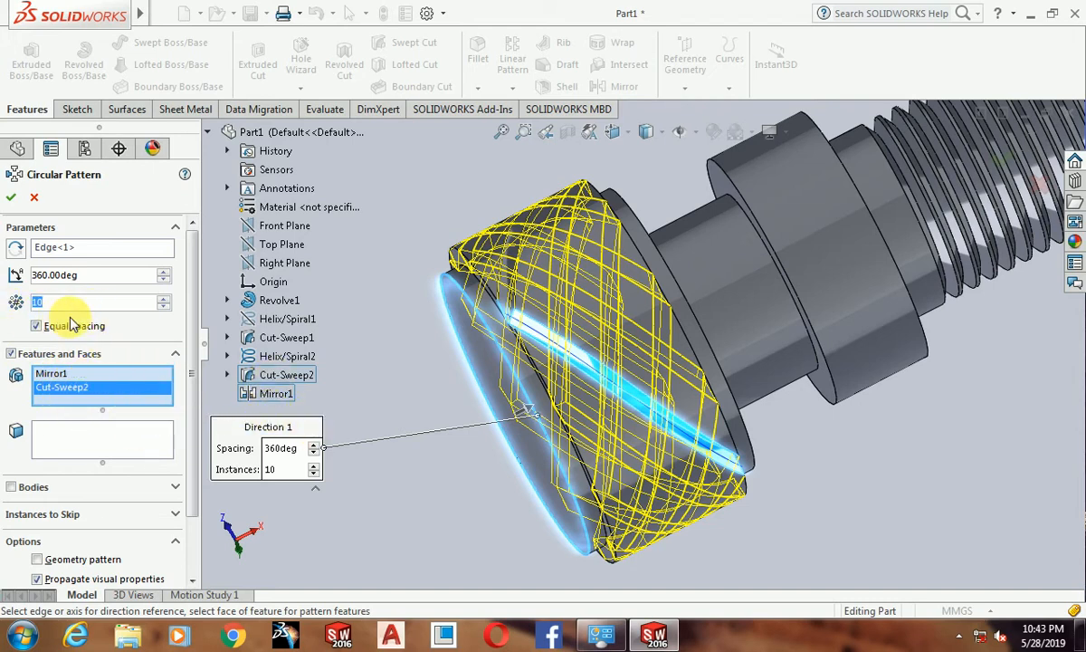
{"action": "scroll", "coordinate": [72, 324], "scroll_direction": "up", "scroll_amount": 3}
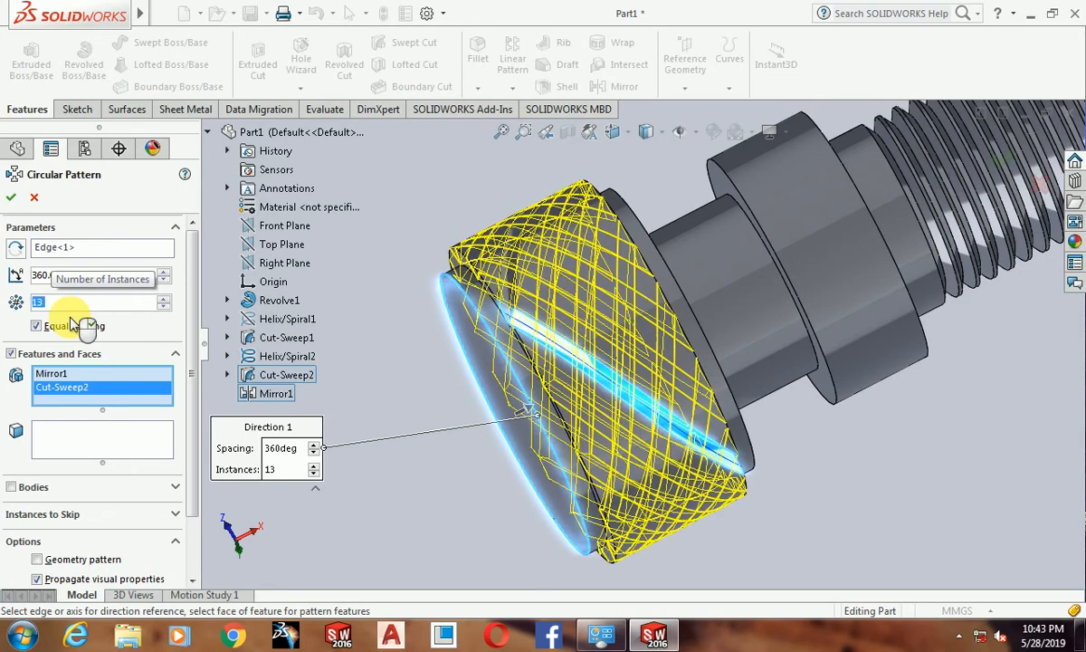
{"action": "left_click", "coordinate": [13, 195]}
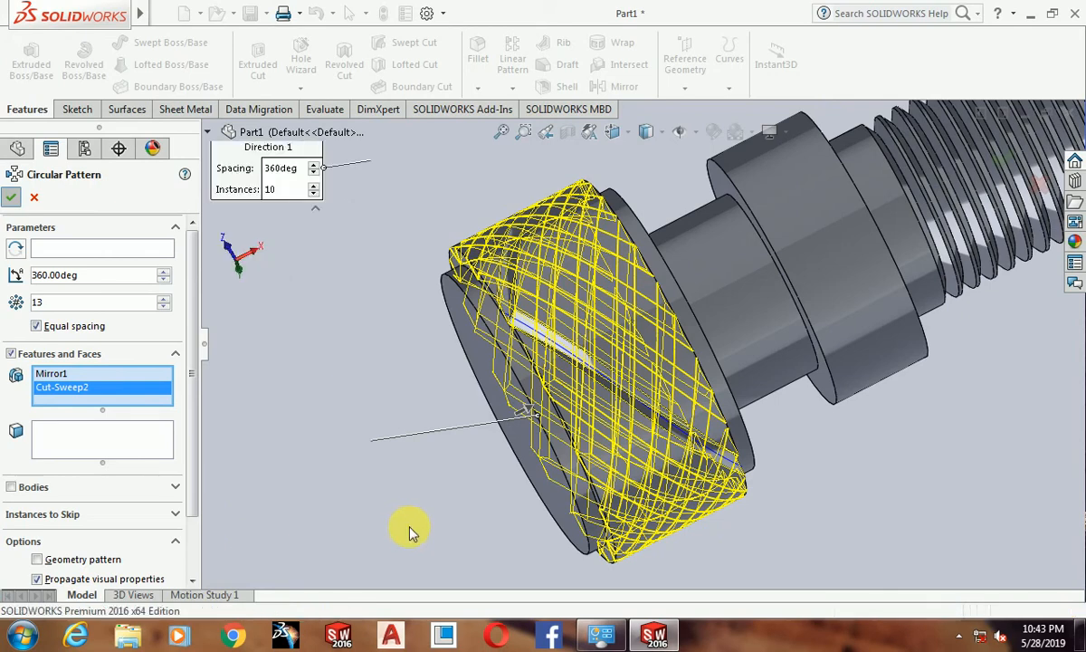
Apply an appearance from the Metal category to the whole part.
{"action": "middle_click_drag", "start_coordinate": [450, 448], "coordinate": [729, 489]}
{"action": "scroll", "coordinate": [733, 287], "scroll_direction": "down", "scroll_amount": 2}
{"action": "mouse_move", "coordinate": [874, 440]}
{"action": "middle_mouse_down"}
{"action": "mouse_move", "coordinate": [800, 351]}
{"action": "mouse_move", "coordinate": [883, 415]}
{"action": "mouse_move", "coordinate": [932, 251]}
{"action": "mouse_move", "coordinate": [907, 426]}
{"action": "mouse_move", "coordinate": [872, 427]}
{"action": "middle_mouse_up"}
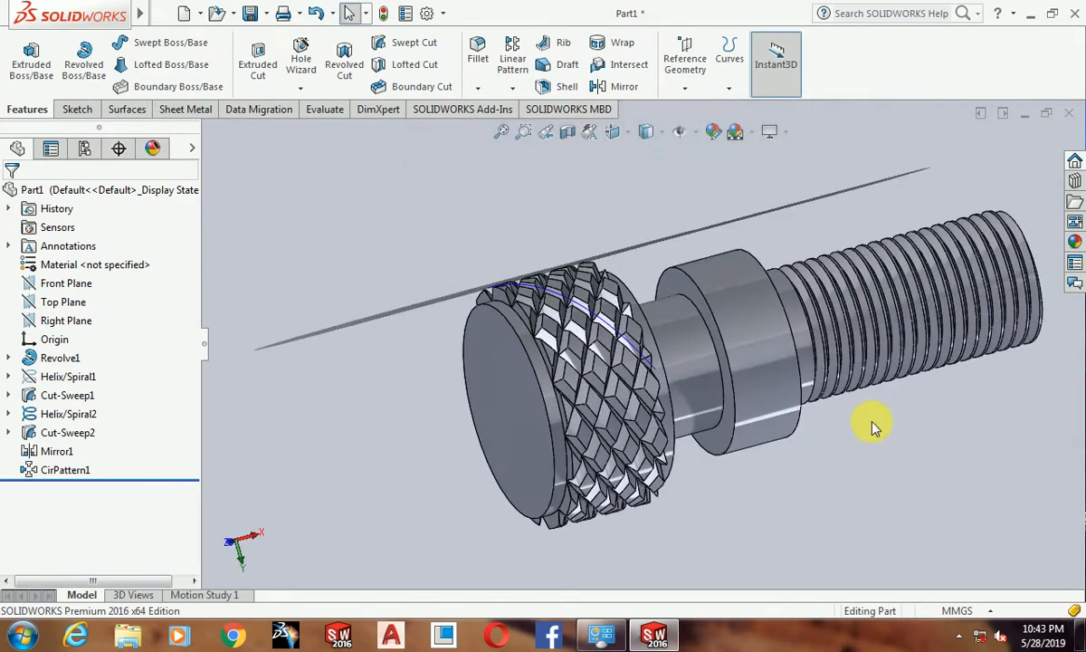
{"action": "left_click", "coordinate": [1075, 180]}
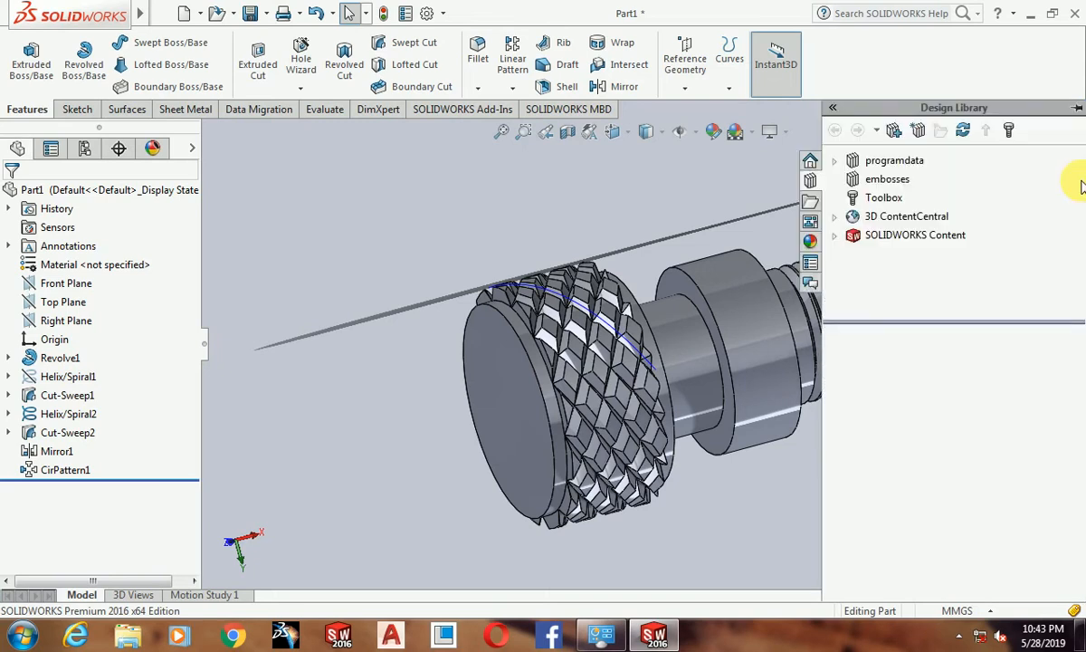
{"action": "left_click", "coordinate": [720, 482]}
{"action": "left_click", "coordinate": [1076, 241]}
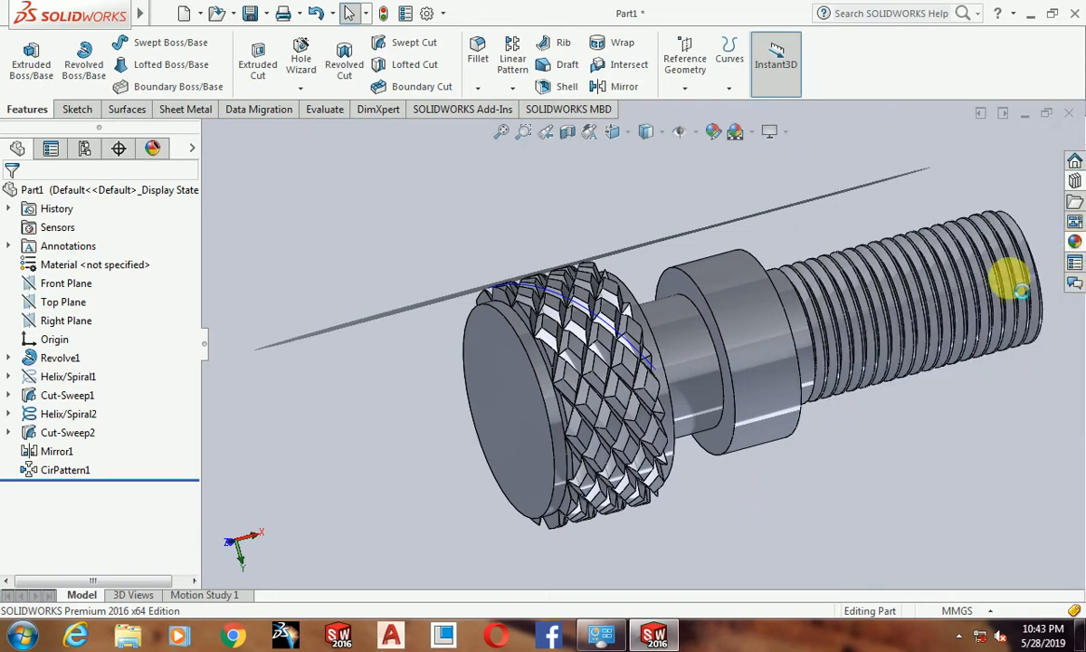
{"action": "left_click", "coordinate": [834, 162]}
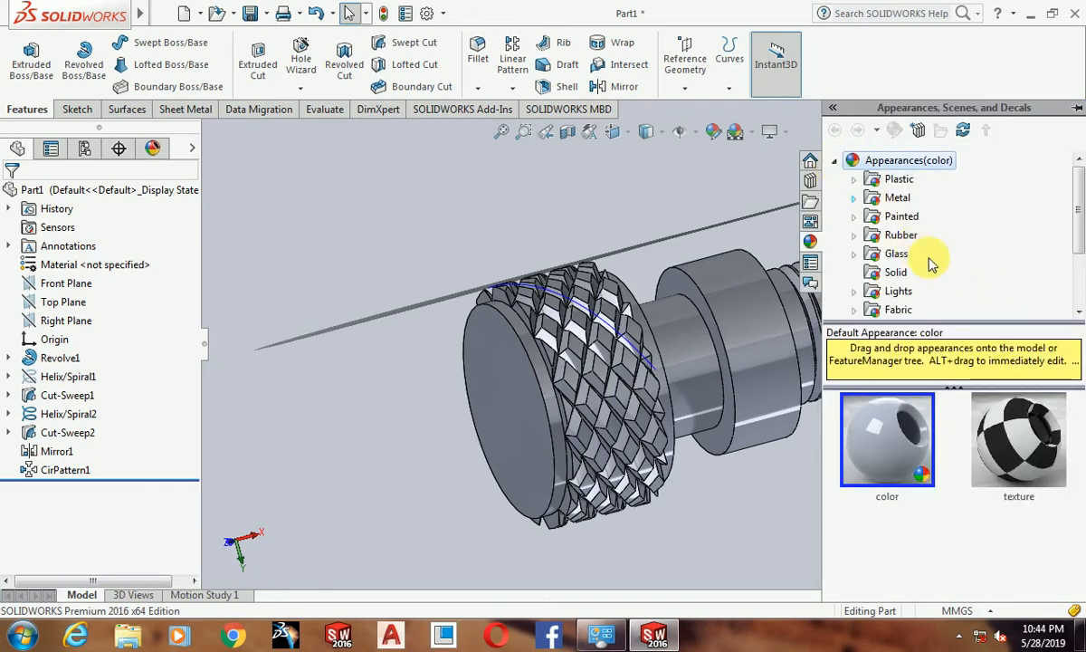
{"action": "left_click", "coordinate": [897, 198]}
{"action": "left_click_drag", "start_coordinate": [882, 443], "coordinate": [710, 371]}
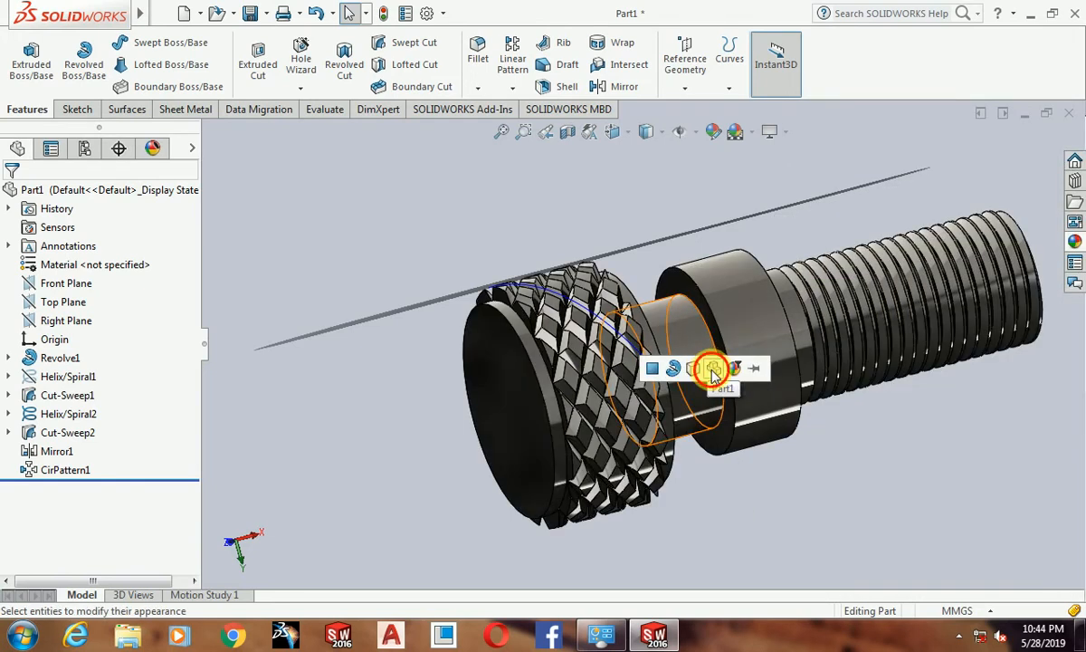
{"action": "left_click", "coordinate": [710, 369]}
Examine the knurled head, collar and threaded end of the metal-finished part from several angles and distances.
{"action": "middle_click_drag", "start_coordinate": [837, 470], "coordinate": [891, 326]}
{"action": "middle_click_drag", "start_coordinate": [942, 313], "coordinate": [866, 419]}
{"action": "mouse_move", "coordinate": [740, 482]}
{"action": "middle_mouse_down"}
{"action": "mouse_move", "coordinate": [696, 508]}
{"action": "mouse_move", "coordinate": [715, 452]}
{"action": "mouse_move", "coordinate": [722, 494]}
{"action": "middle_mouse_up"}
{"action": "scroll", "coordinate": [652, 377], "scroll_direction": "down", "scroll_amount": 2}
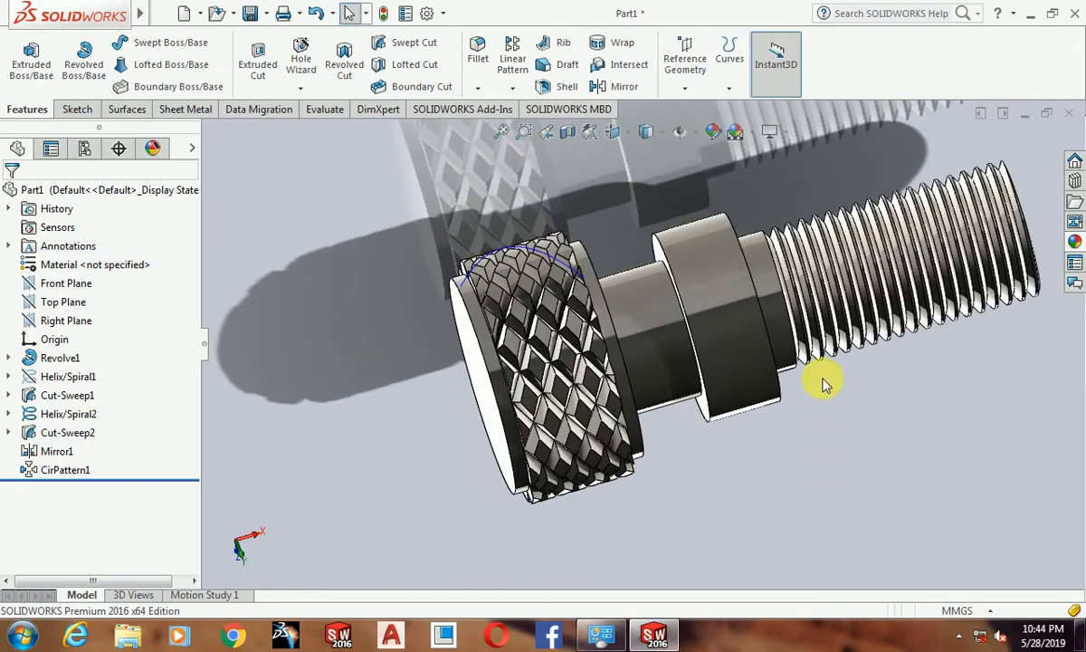
{"action": "scroll", "coordinate": [825, 386], "scroll_direction": "up", "scroll_amount": 1}
{"action": "middle_click_drag", "start_coordinate": [982, 294], "coordinate": [894, 433]}
{"action": "scroll", "coordinate": [514, 267], "scroll_direction": "down", "scroll_amount": 1}
{"action": "scroll", "coordinate": [514, 267], "scroll_direction": "up", "scroll_amount": 1}
{"action": "scroll", "coordinate": [516, 270], "scroll_direction": "down", "scroll_amount": 1}
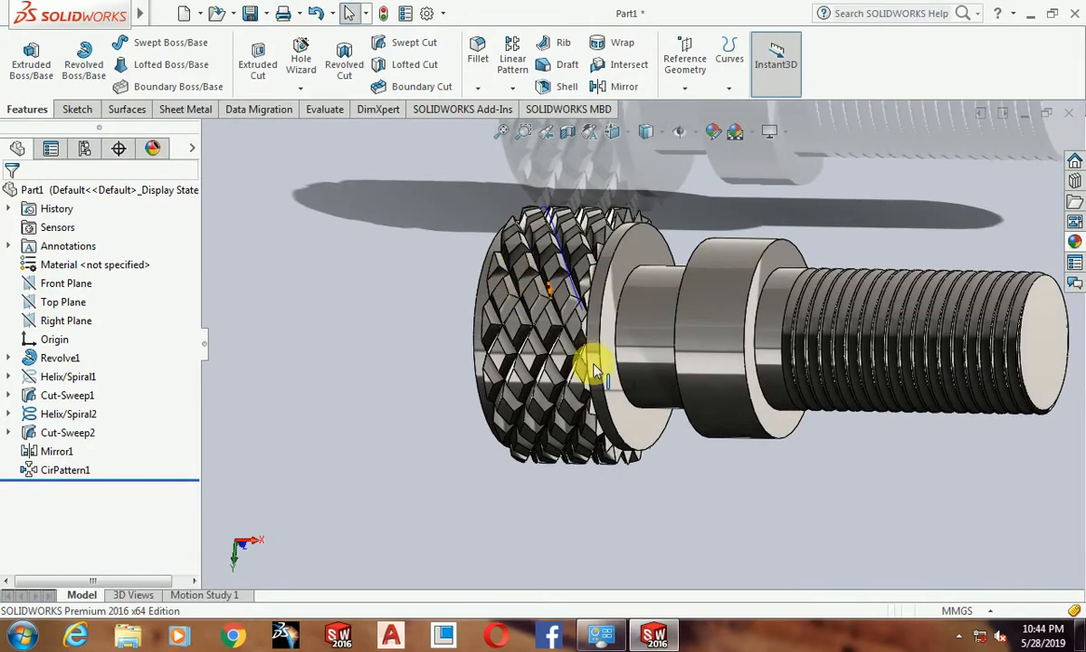
{"action": "scroll", "coordinate": [668, 451], "scroll_direction": "up", "scroll_amount": 1}
{"action": "scroll", "coordinate": [715, 445], "scroll_direction": "down", "scroll_amount": 1}
{"action": "scroll", "coordinate": [715, 444], "scroll_direction": "up", "scroll_amount": 1}
{"action": "middle_click_drag", "start_coordinate": [715, 449], "coordinate": [846, 517]}
{"action": "scroll", "coordinate": [843, 405], "scroll_direction": "down", "scroll_amount": 6}
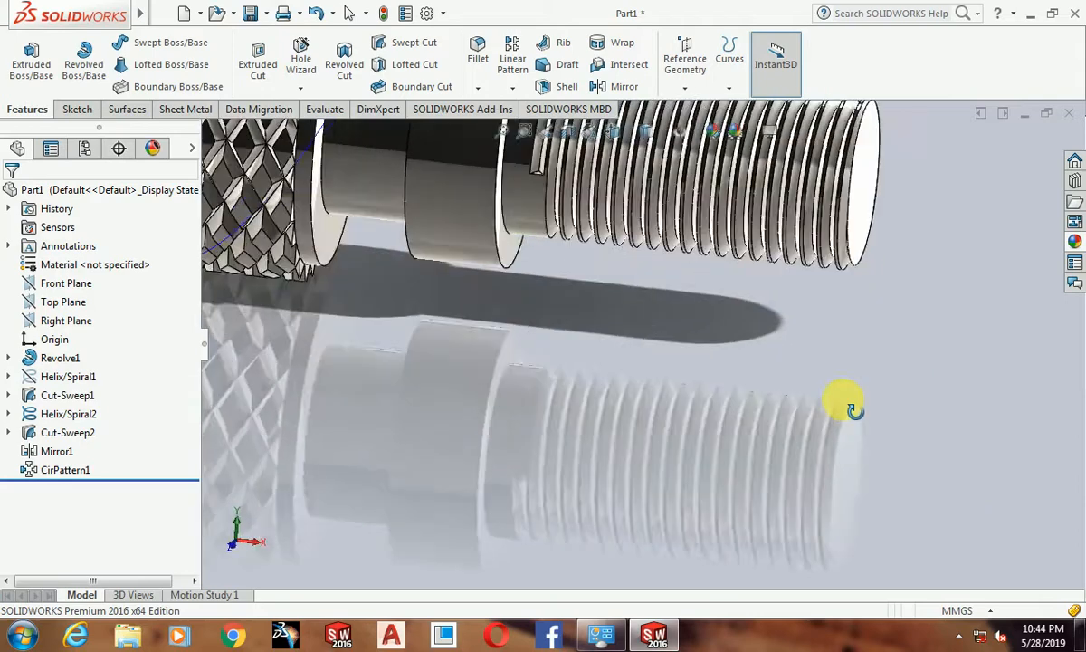
{"action": "scroll", "coordinate": [849, 398], "scroll_direction": "down", "scroll_amount": 3}
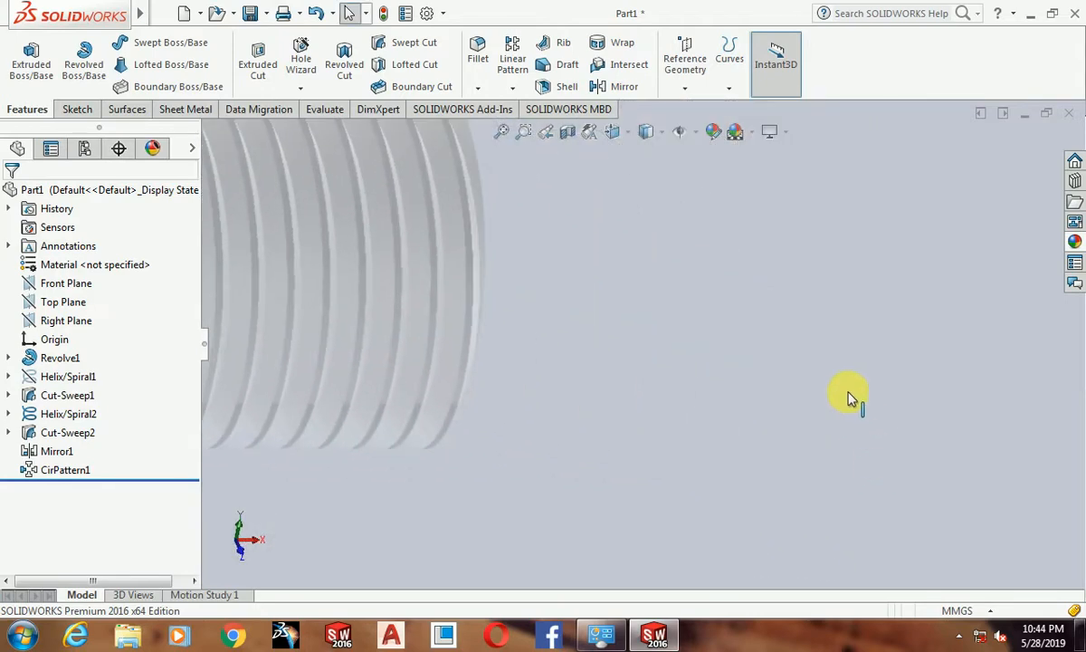
{"action": "right_click", "coordinate": [737, 292]}
{"action": "left_click", "coordinate": [794, 342]}
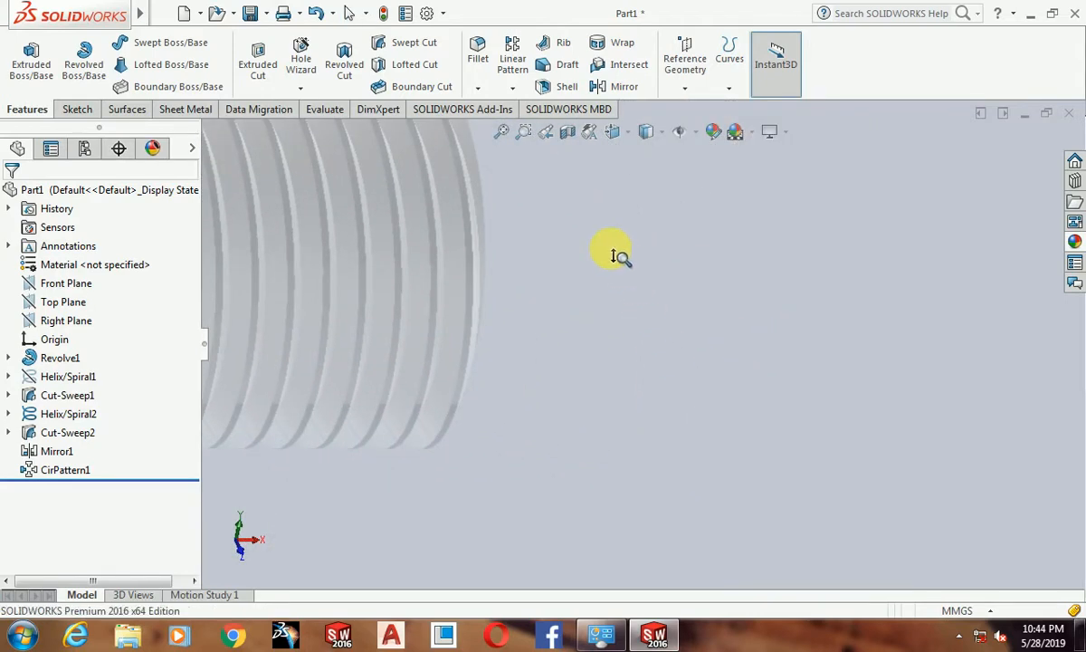
{"action": "left_click_drag", "start_coordinate": [611, 255], "coordinate": [590, 369]}
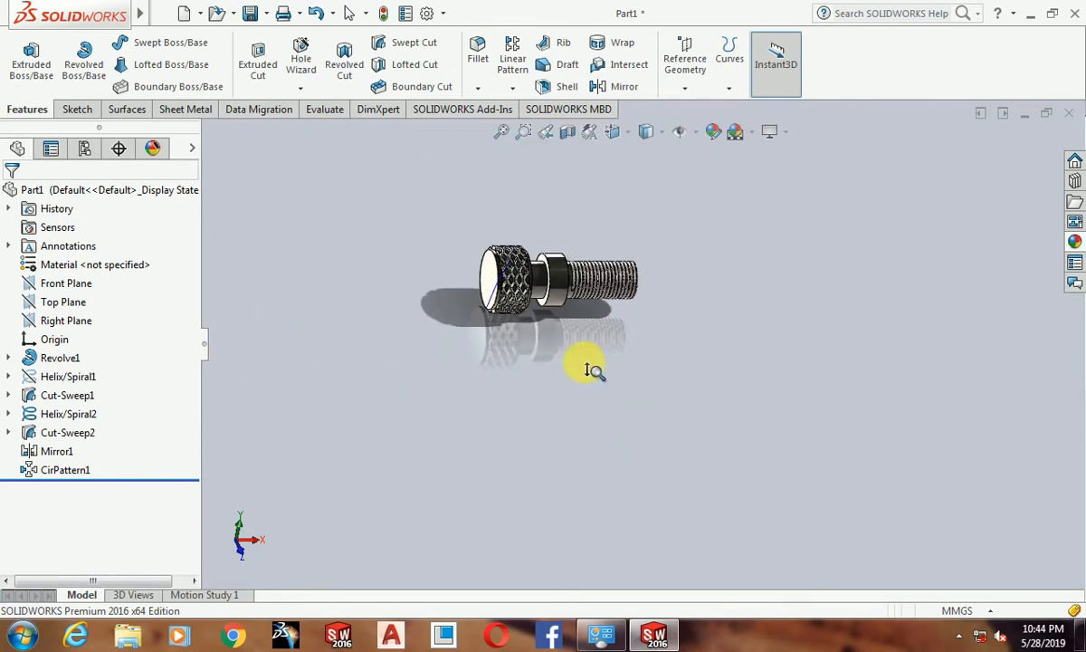
{"action": "left_click_drag", "start_coordinate": [546, 298], "coordinate": [536, 210]}
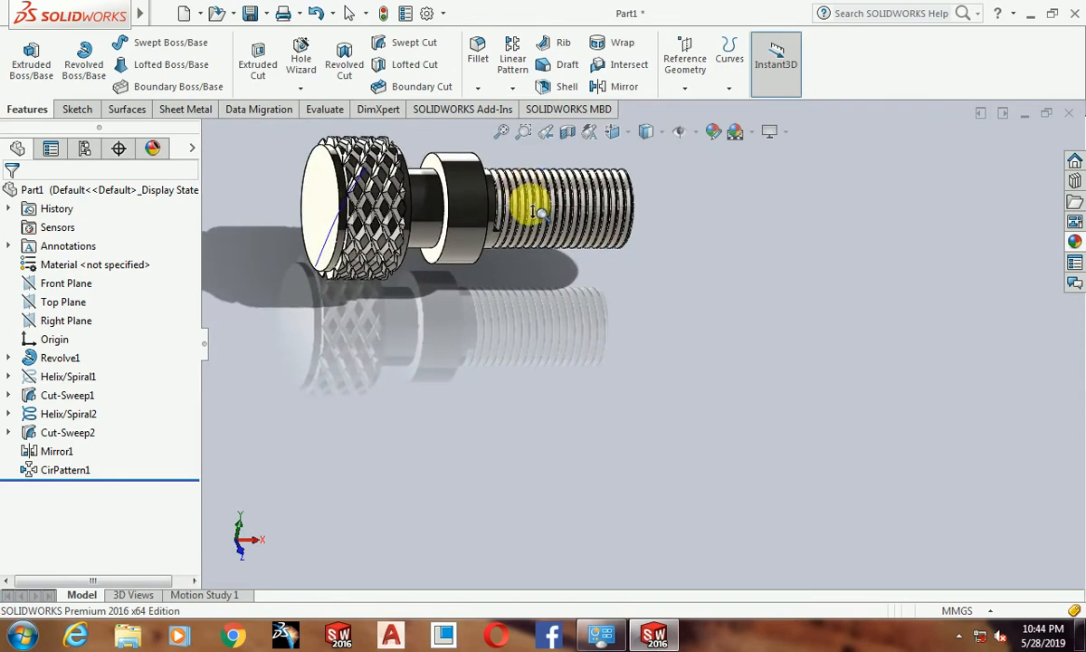
{"action": "left_click", "coordinate": [503, 134]}
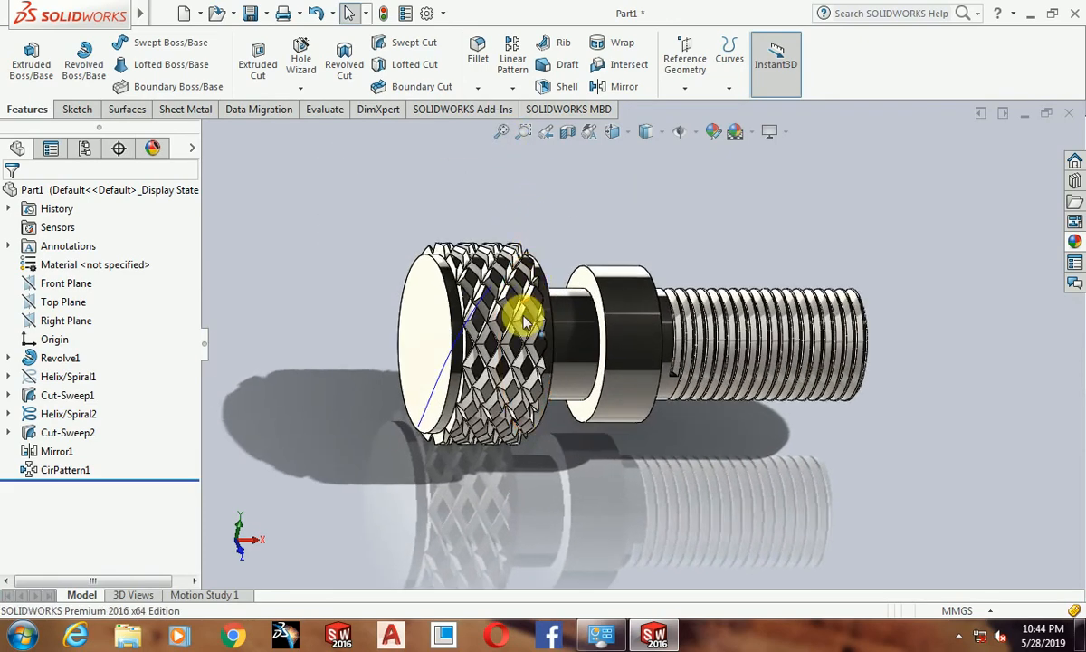
{"action": "middle_click_drag", "start_coordinate": [704, 441], "coordinate": [682, 466]}
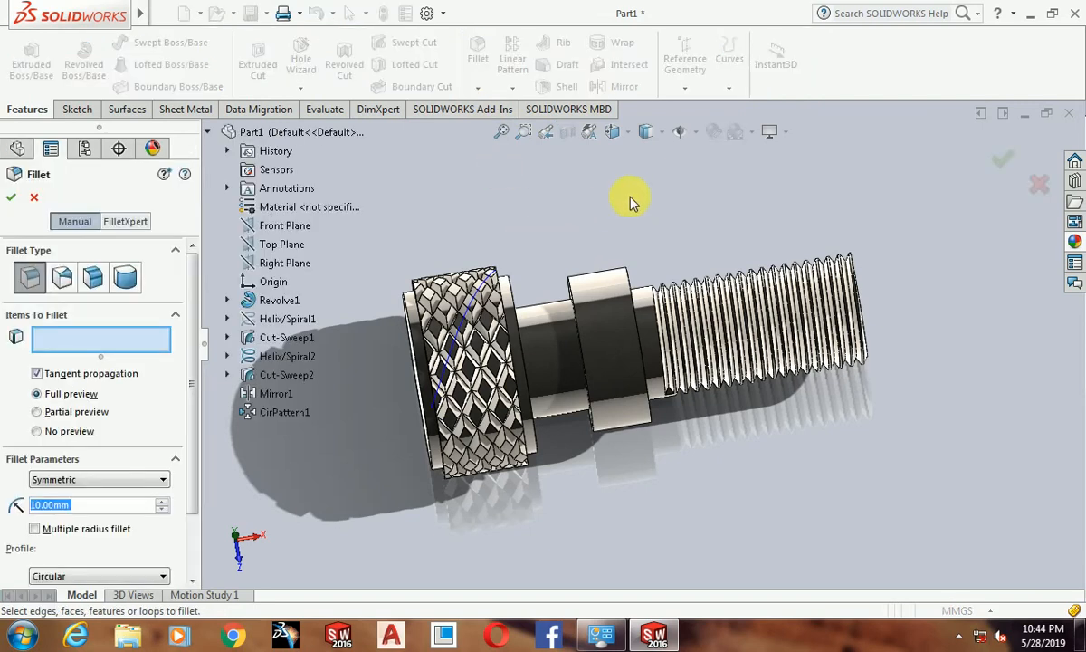
Fillet the head's shank-side outer edge, both outer edges of the middle collar and its junctions with the shank with a 0.5 mm radius.
{"action": "middle_click_drag", "start_coordinate": [558, 208], "coordinate": [556, 271]}
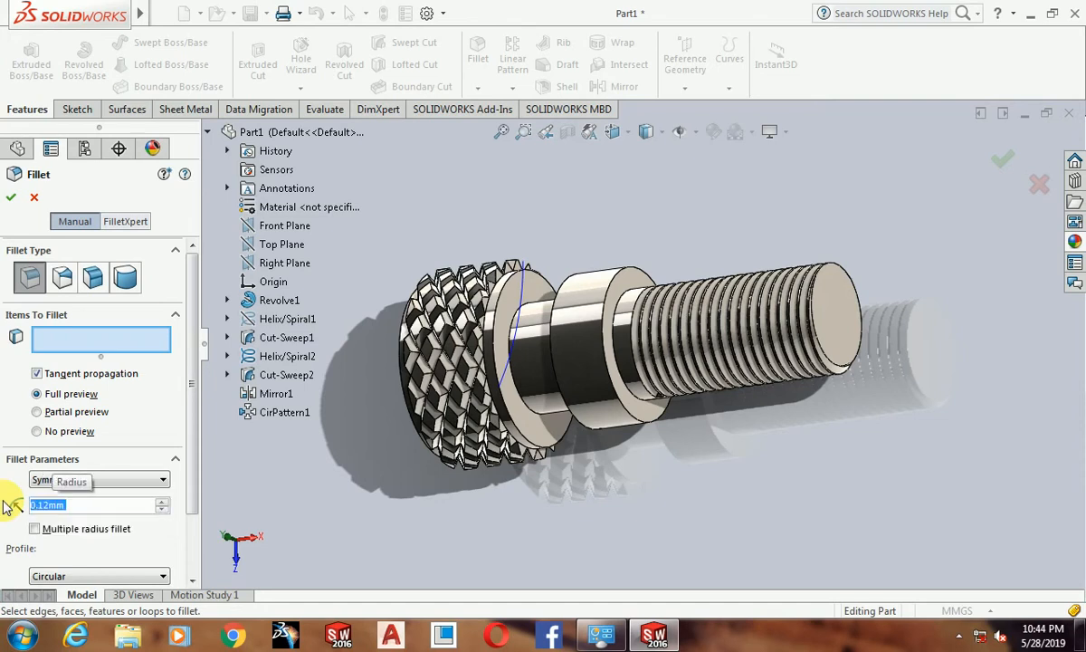
{"action": "left_click", "coordinate": [497, 351]}
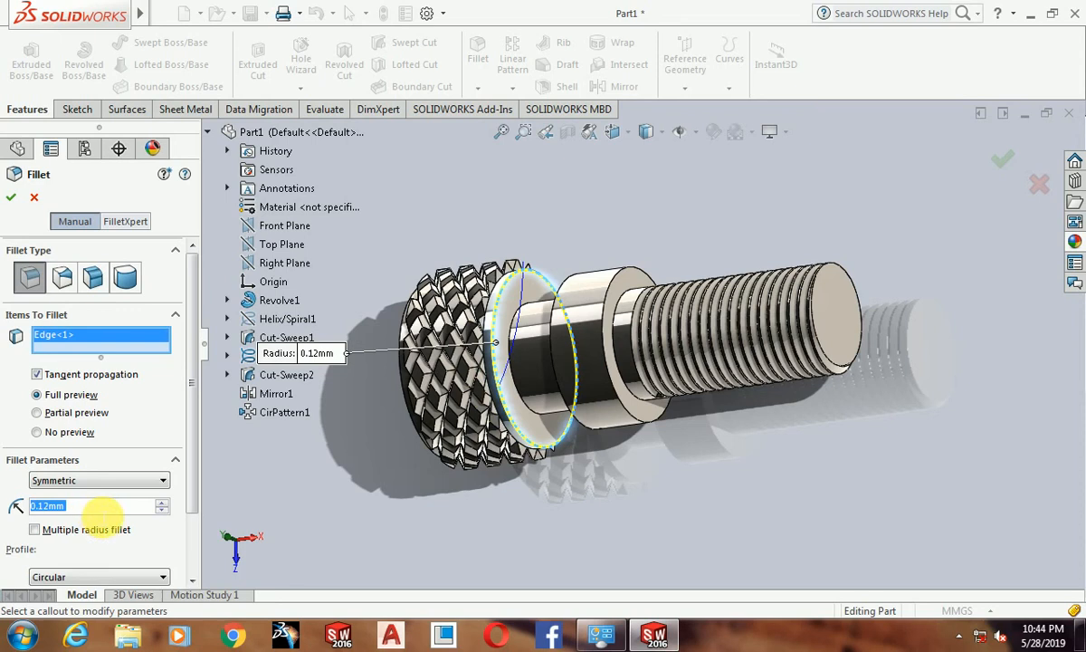
{"action": "type", "text": "0.5"}
{"action": "key", "text": "Return"}
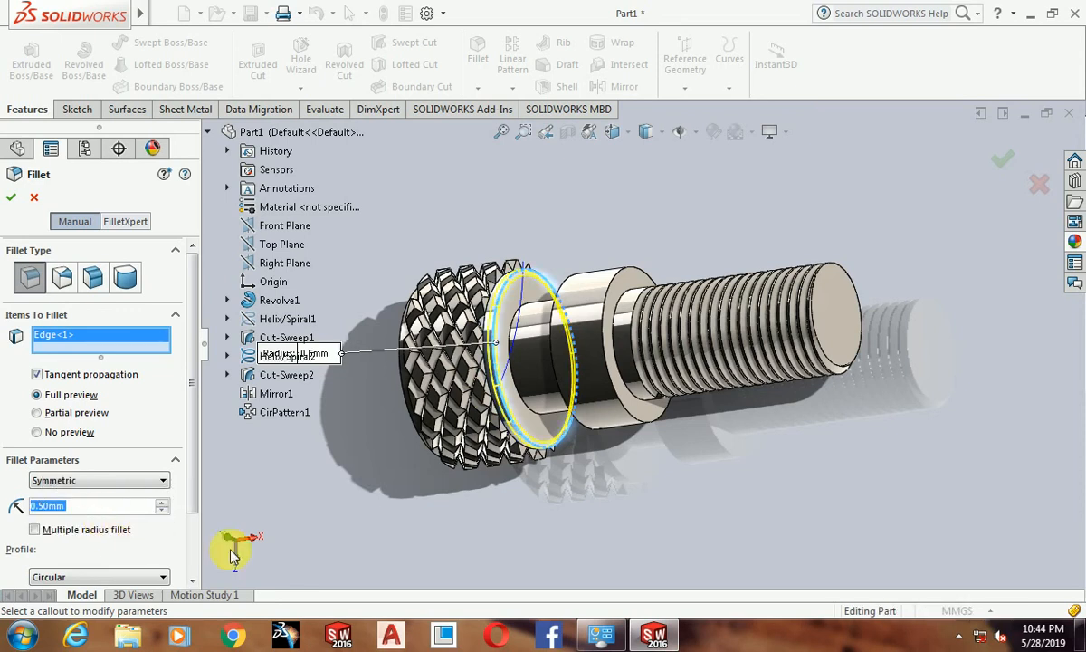
{"action": "middle_click_drag", "start_coordinate": [595, 468], "coordinate": [620, 367]}
{"action": "left_click", "coordinate": [620, 362]}
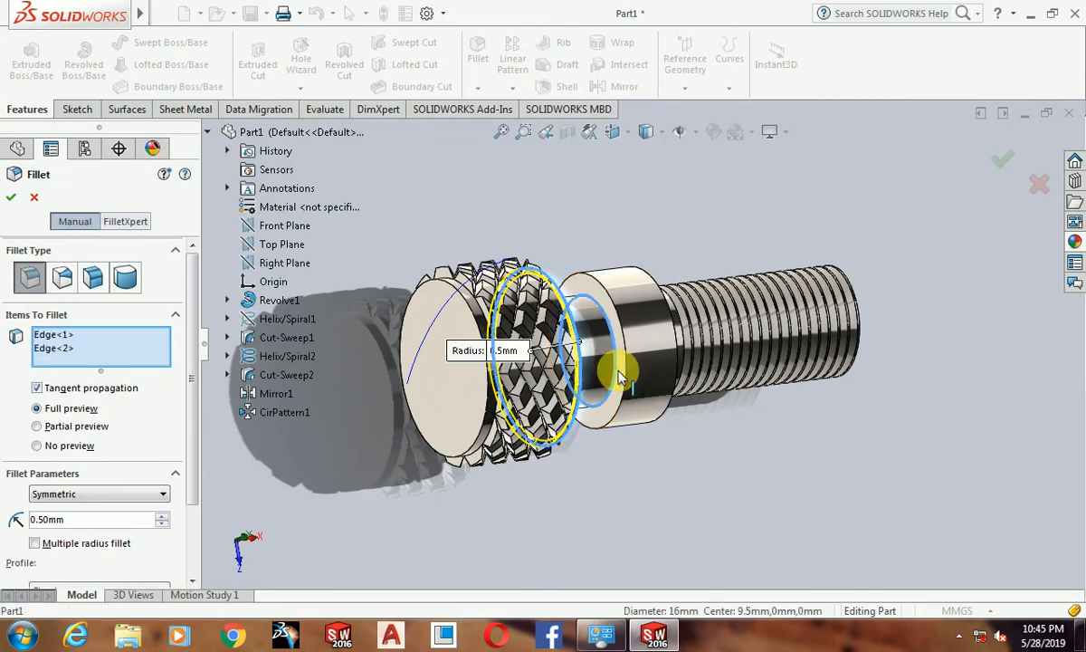
{"action": "left_click", "coordinate": [627, 380]}
{"action": "middle_click_drag", "start_coordinate": [685, 454], "coordinate": [668, 436]}
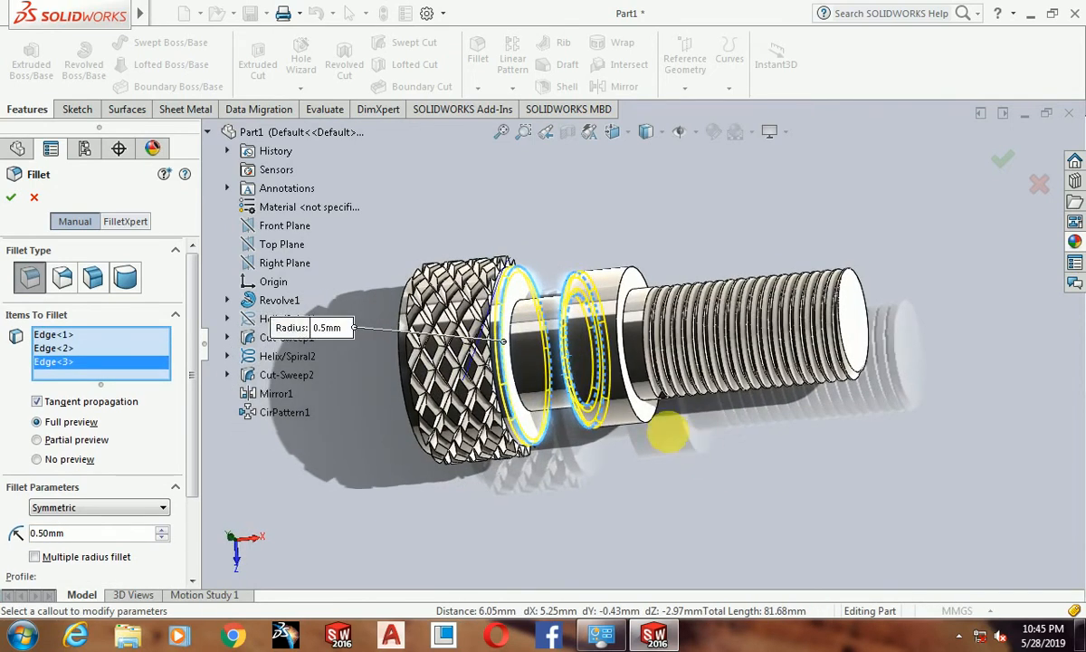
{"action": "left_click", "coordinate": [644, 409]}
{"action": "left_click", "coordinate": [641, 405]}
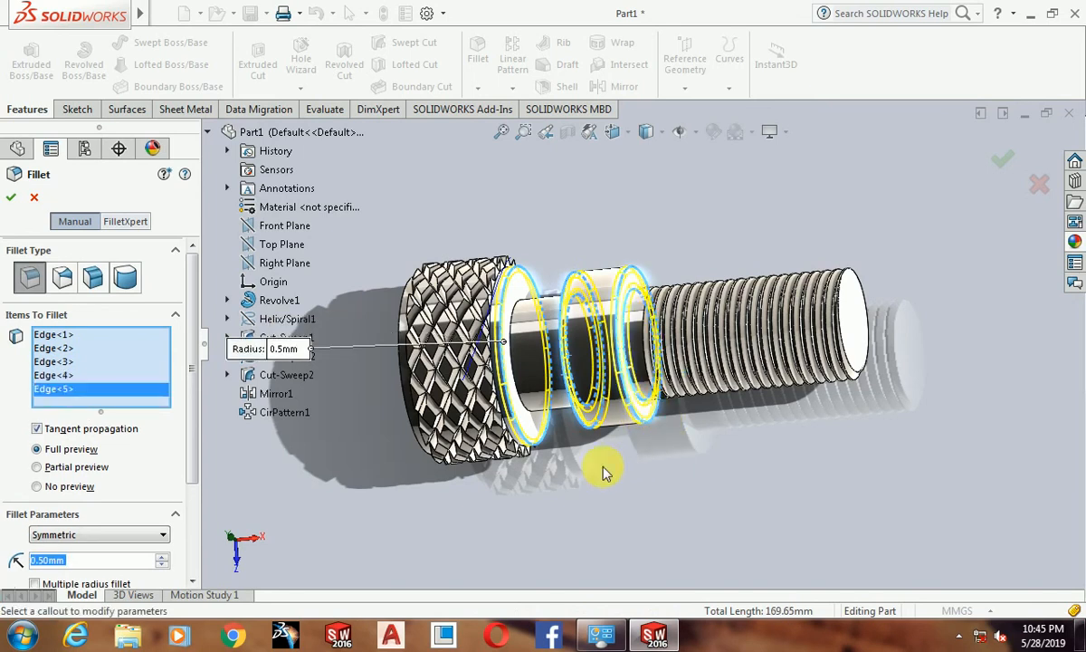
{"action": "middle_click_drag", "start_coordinate": [601, 468], "coordinate": [629, 441]}
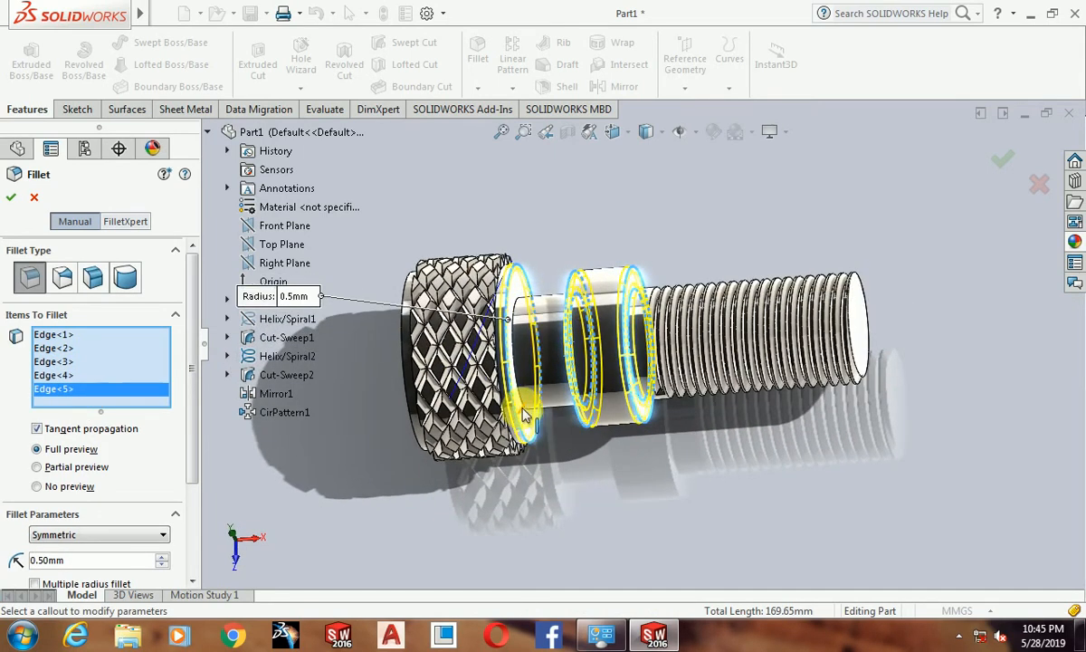
{"action": "left_click", "coordinate": [11, 199]}
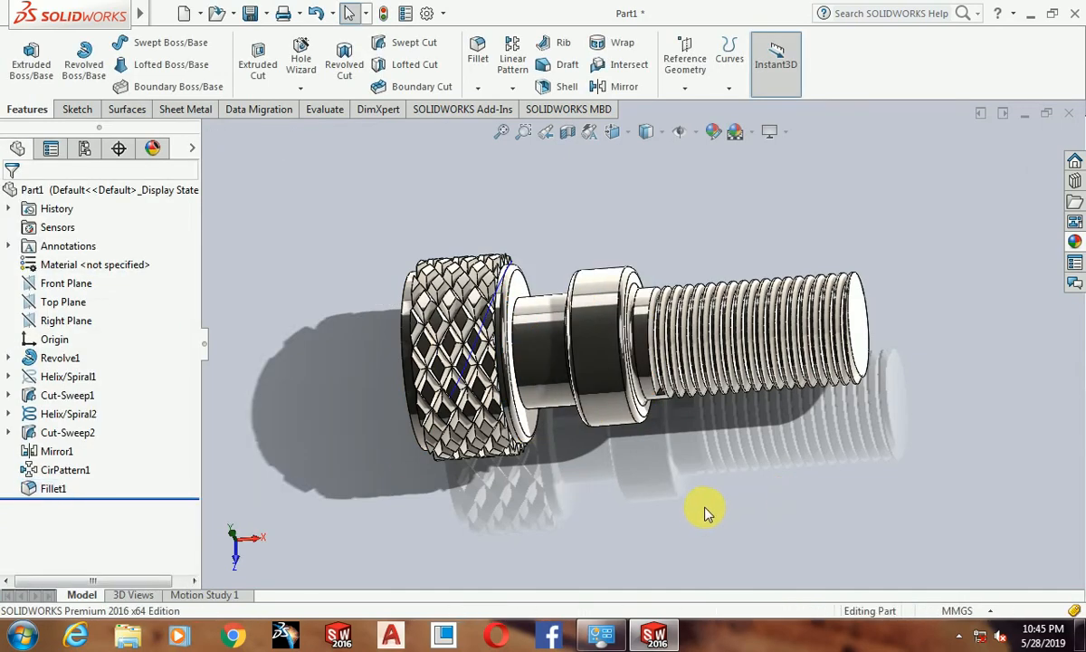
Hide the helix curve that shows across the knurled head.
{"action": "middle_click_drag", "start_coordinate": [706, 512], "coordinate": [645, 475]}
{"action": "scroll", "coordinate": [521, 381], "scroll_direction": "down", "scroll_amount": 3}
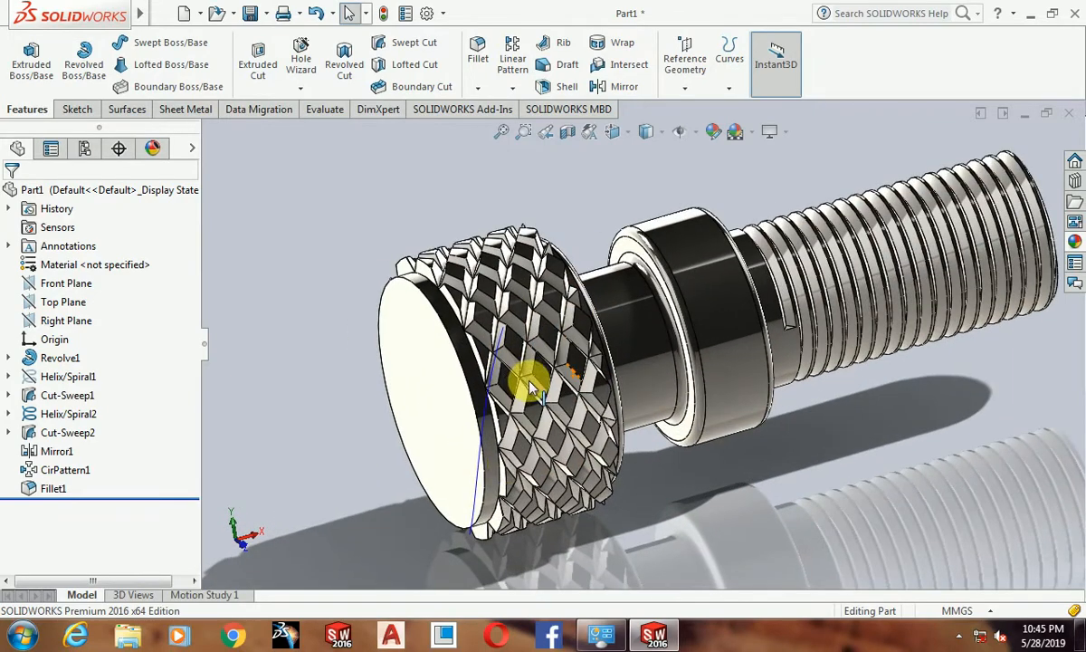
{"action": "left_click", "coordinate": [477, 496]}
{"action": "left_click", "coordinate": [542, 445]}
{"action": "middle_click_drag", "start_coordinate": [829, 504], "coordinate": [779, 480]}
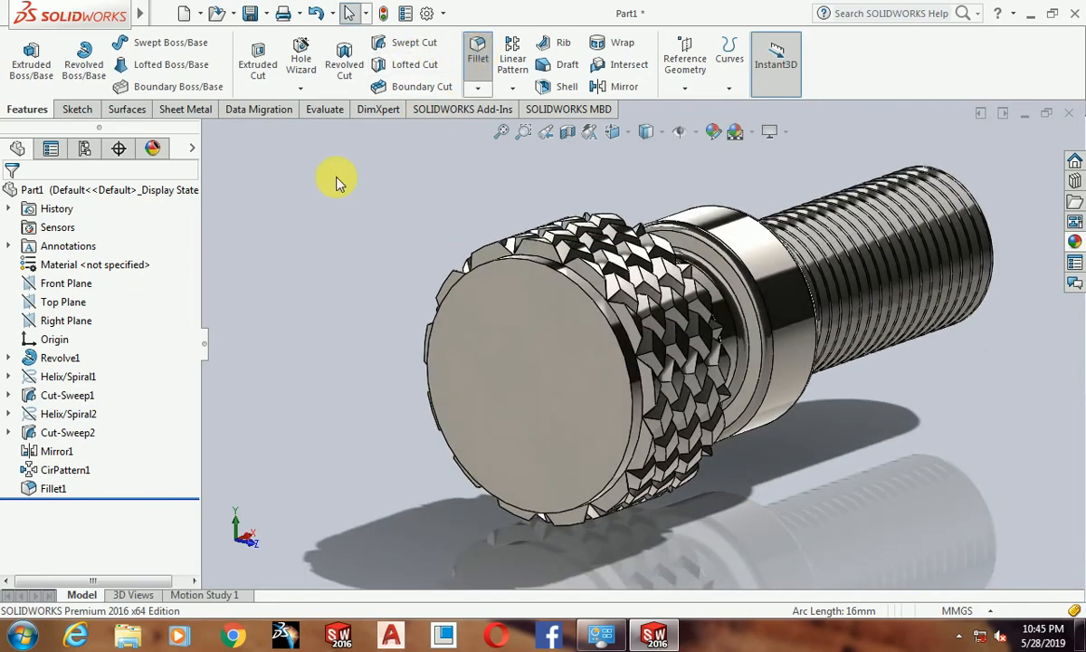
{"action": "middle_click_drag", "start_coordinate": [789, 376], "coordinate": [739, 421]}
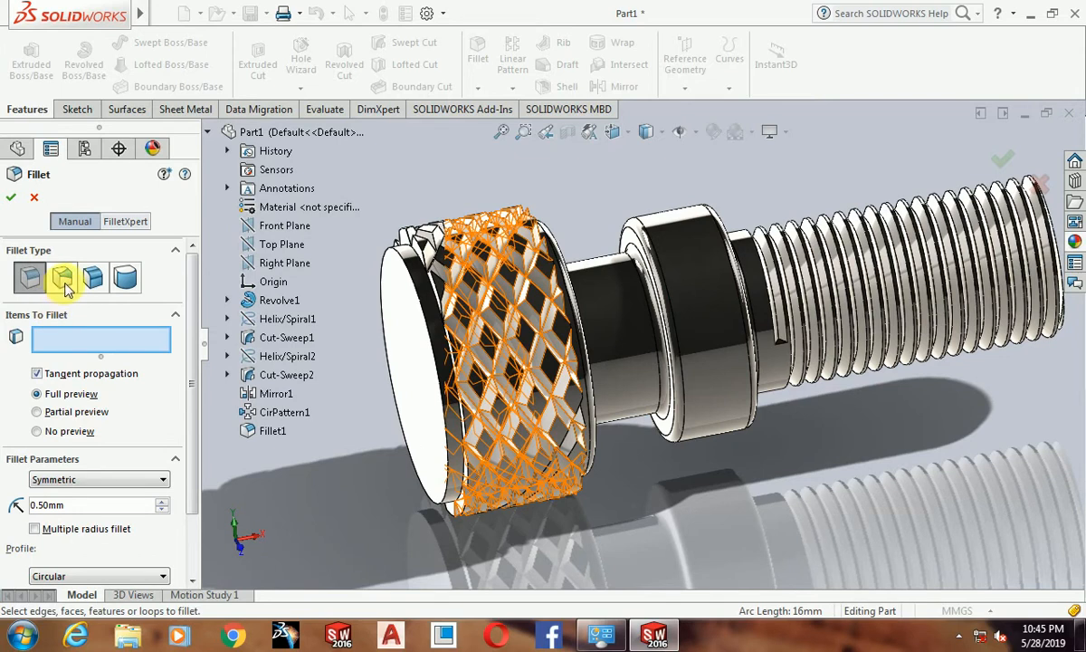
{"action": "key", "text": "Escape"}
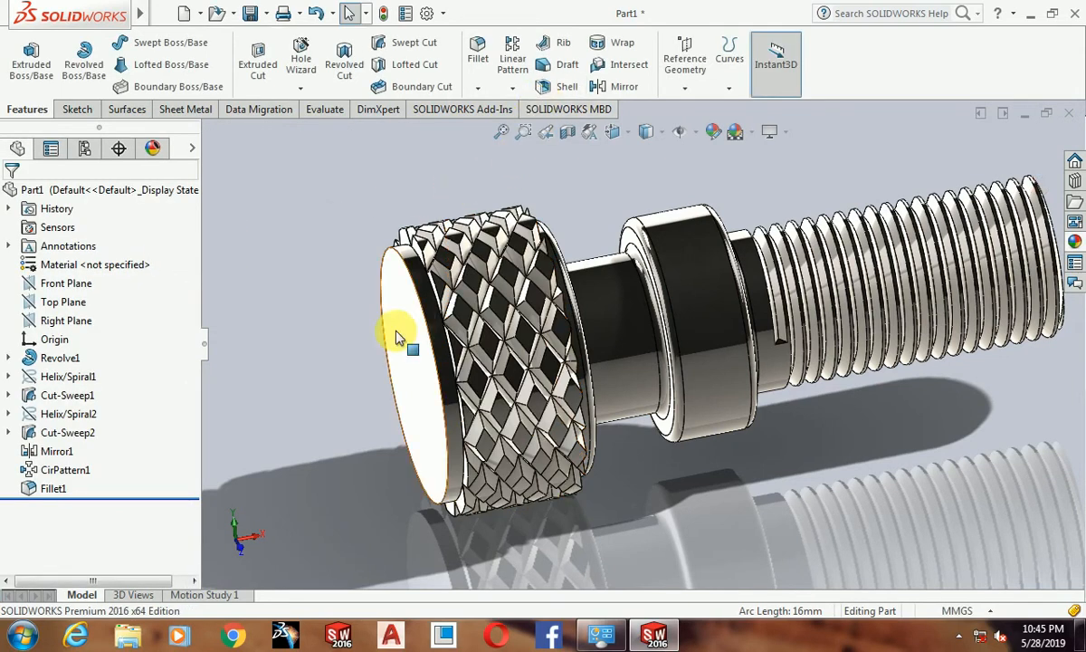
Chamfer the circular edge of the knurled head's large end face with a 0.2 mm distance at 45 degrees.
{"action": "left_click", "coordinate": [477, 88]}
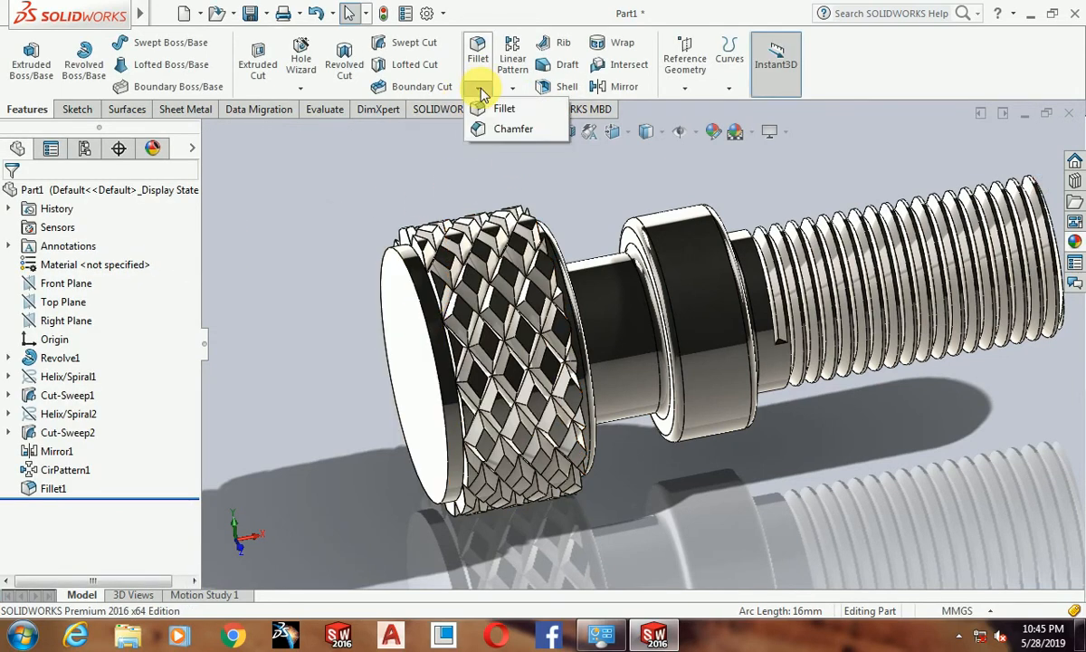
{"action": "left_click", "coordinate": [498, 125]}
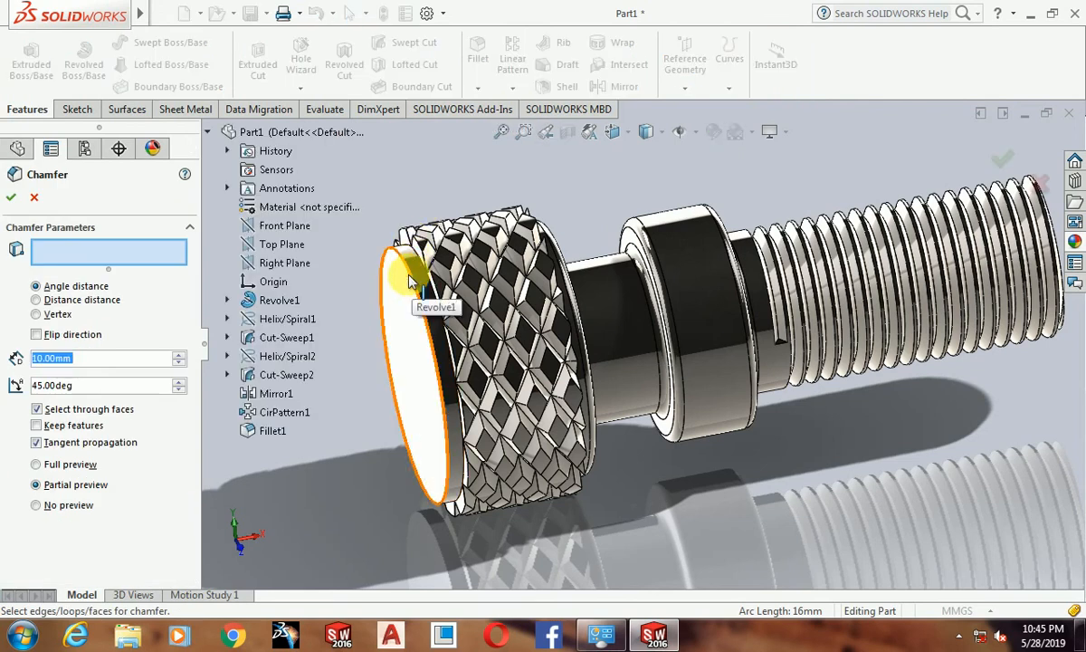
{"action": "left_click", "coordinate": [410, 283]}
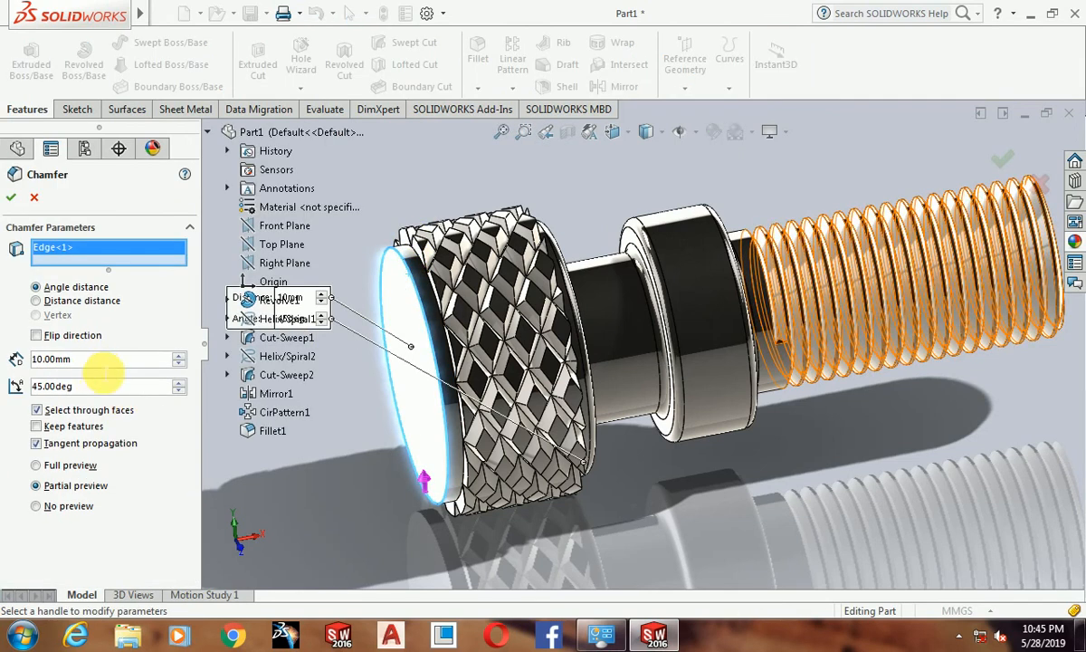
{"action": "type", "text": "1"}
{"action": "key", "text": "Return"}
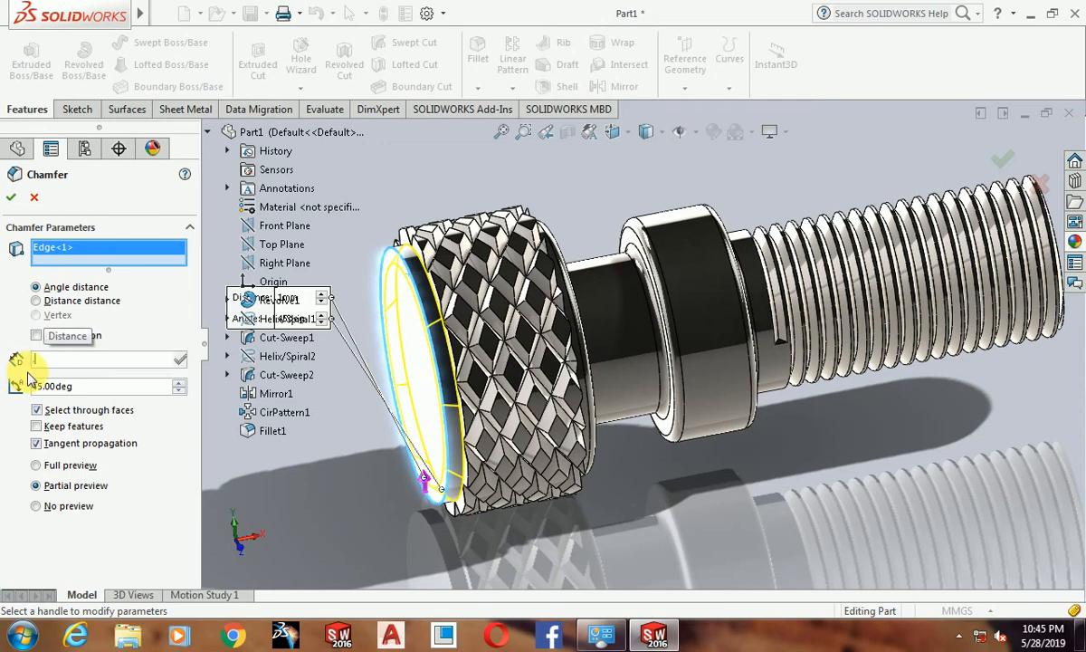
{"action": "type", "text": ".2"}
{"action": "key", "text": "Return"}
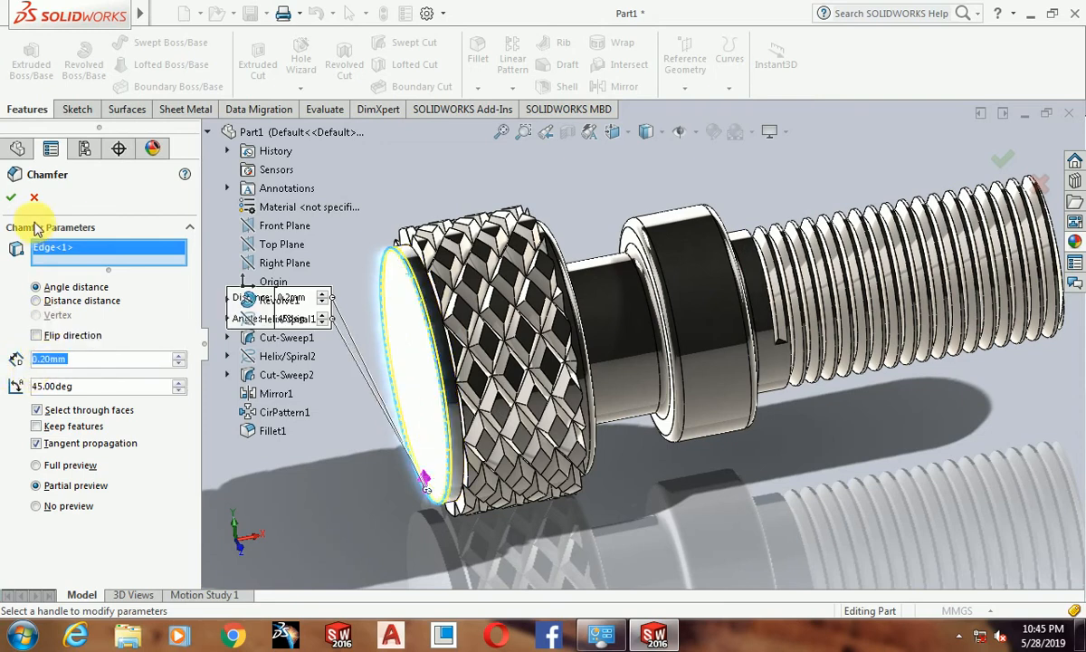
{"action": "left_click", "coordinate": [12, 198]}
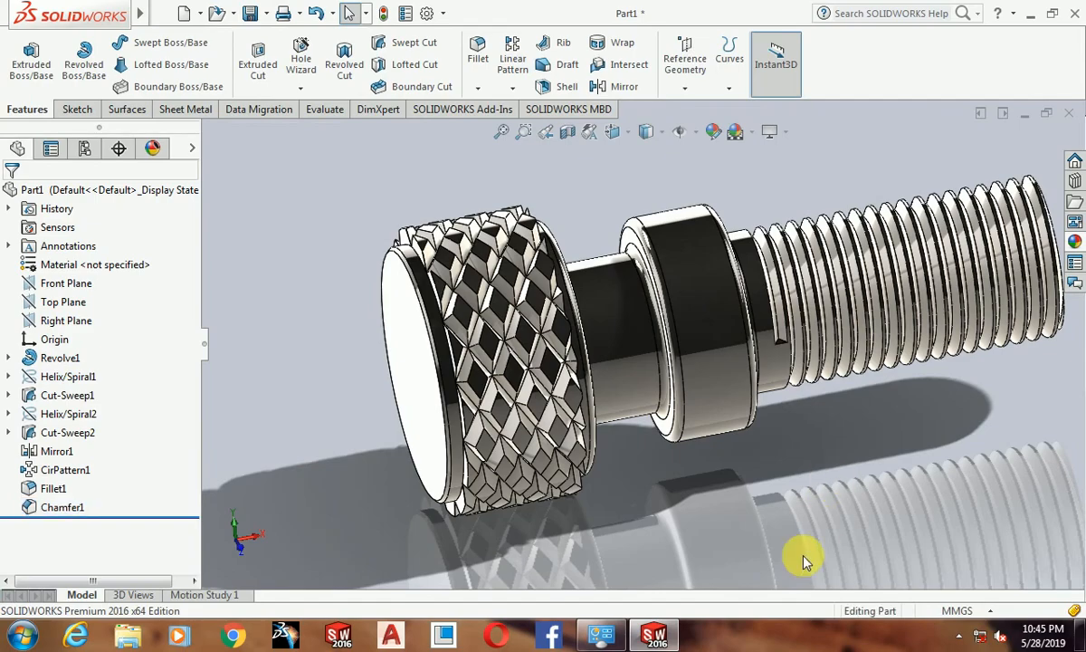
Examine the finished part's knurling, chamfered head, filleted collar and thread from several angles and distances.
{"action": "middle_click_drag", "start_coordinate": [802, 555], "coordinate": [745, 476]}
{"action": "scroll", "coordinate": [859, 400], "scroll_direction": "up", "scroll_amount": 1}
{"action": "scroll", "coordinate": [860, 399], "scroll_direction": "down", "scroll_amount": 1}
{"action": "scroll", "coordinate": [558, 256], "scroll_direction": "down", "scroll_amount": 1}
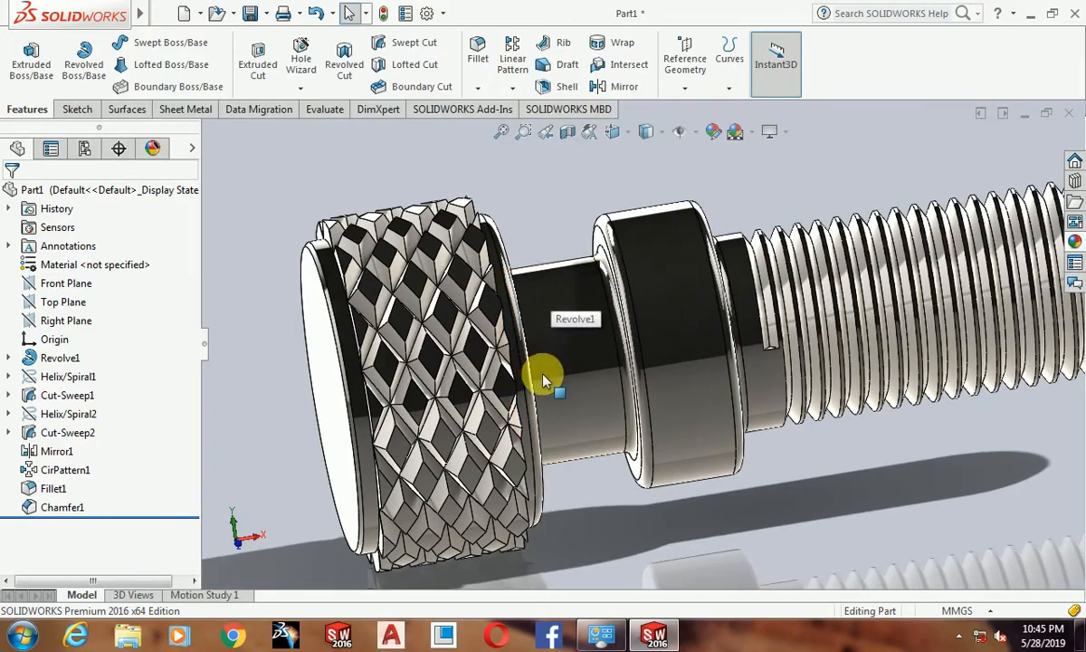
{"action": "middle_click_drag", "start_coordinate": [544, 375], "coordinate": [582, 327]}
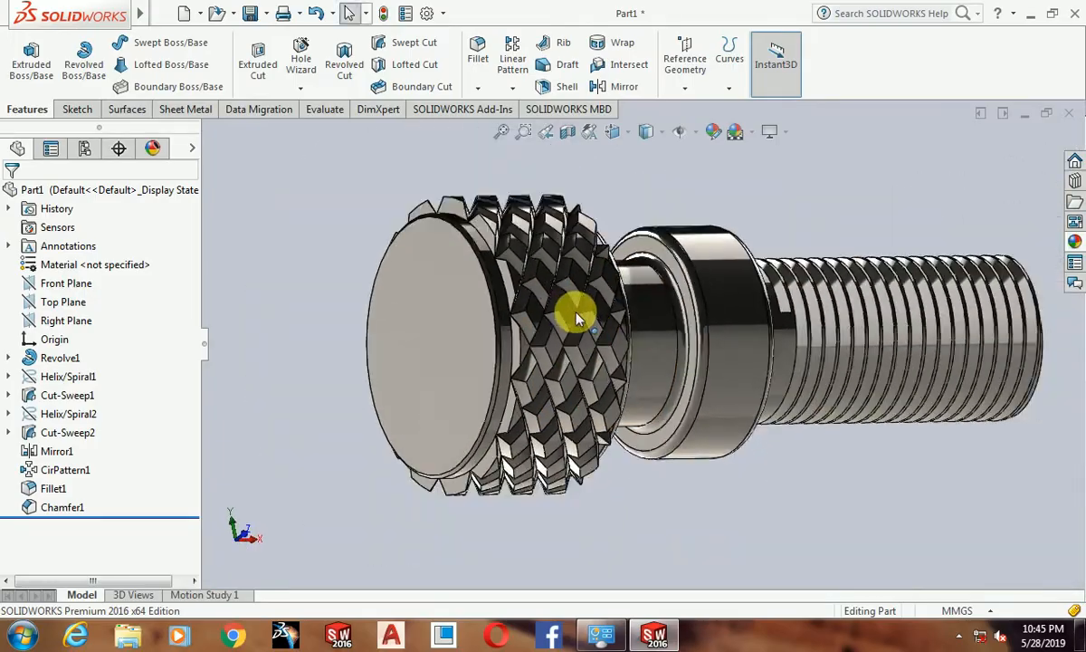
{"action": "mouse_move", "coordinate": [735, 534]}
{"action": "middle_mouse_down"}
{"action": "mouse_move", "coordinate": [698, 388]}
{"action": "mouse_move", "coordinate": [697, 225]}
{"action": "mouse_move", "coordinate": [711, 333]}
{"action": "mouse_move", "coordinate": [814, 503]}
{"action": "mouse_move", "coordinate": [910, 368]}
{"action": "mouse_move", "coordinate": [929, 404]}
{"action": "mouse_move", "coordinate": [733, 549]}
{"action": "middle_mouse_up"}
{"action": "middle_click_drag", "start_coordinate": [561, 520], "coordinate": [868, 466]}
{"action": "scroll", "coordinate": [543, 473], "scroll_direction": "up", "scroll_amount": 1}
{"action": "scroll", "coordinate": [590, 347], "scroll_direction": "down", "scroll_amount": 1}
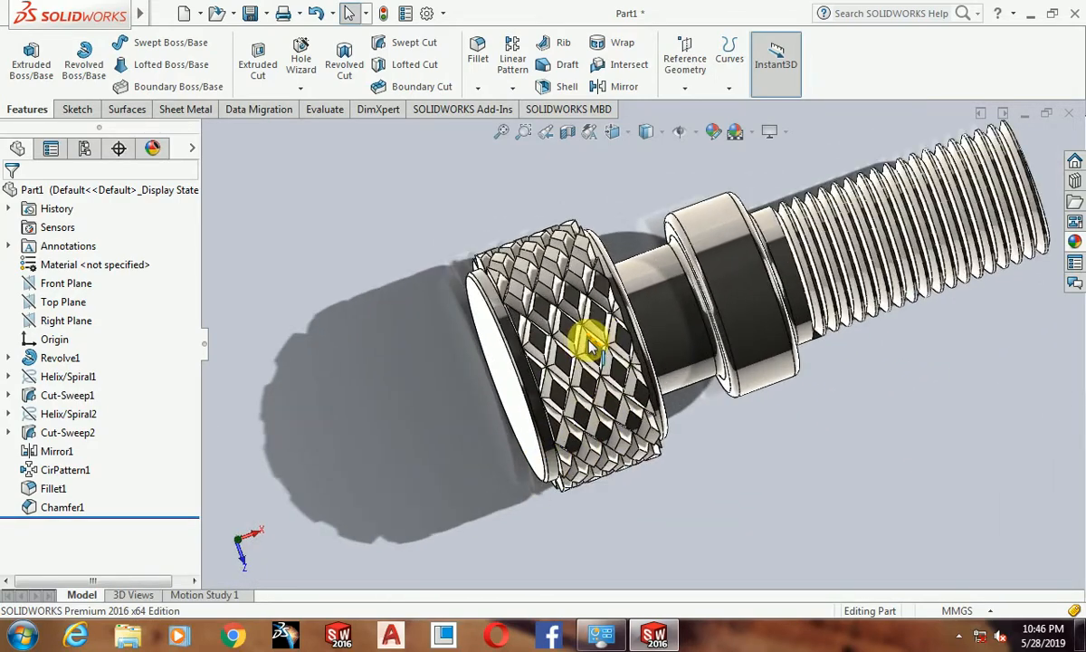
{"action": "middle_click_drag", "start_coordinate": [748, 443], "coordinate": [797, 532]}
{"action": "scroll", "coordinate": [797, 192], "scroll_direction": "down", "scroll_amount": 2}
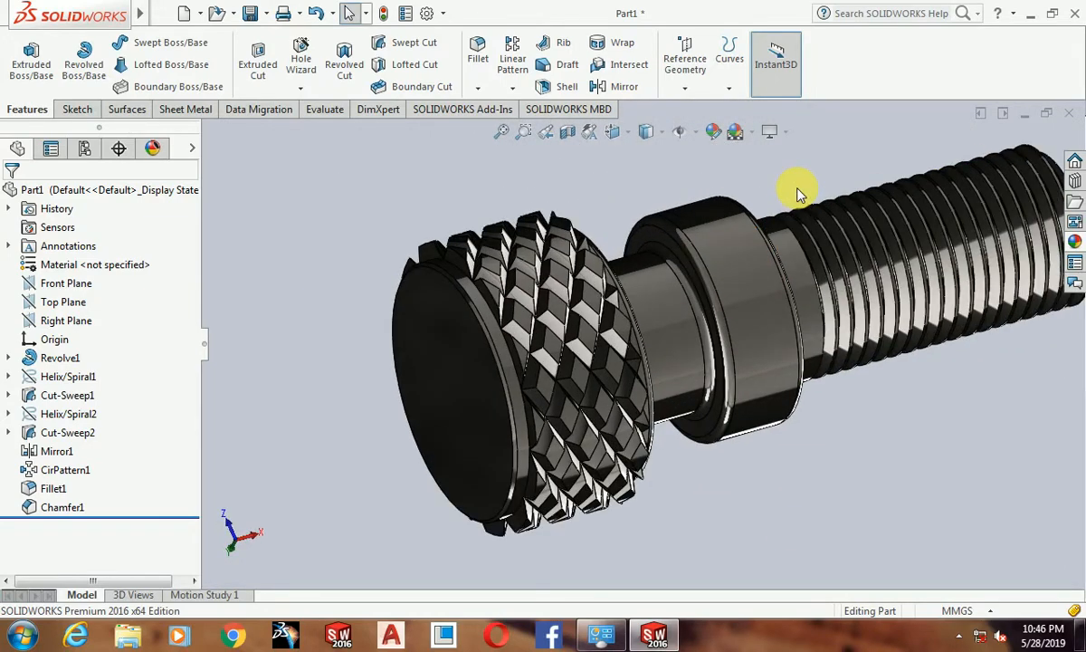
{"action": "middle_click_drag", "start_coordinate": [755, 442], "coordinate": [764, 469]}
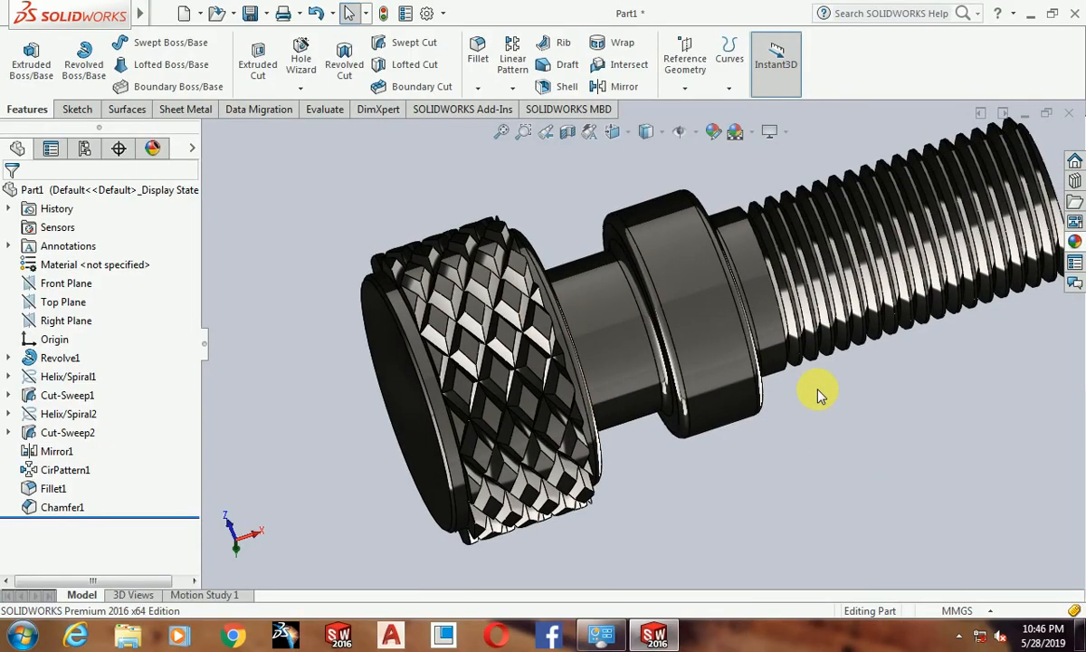
{"action": "middle_click_drag", "start_coordinate": [825, 383], "coordinate": [710, 550]}
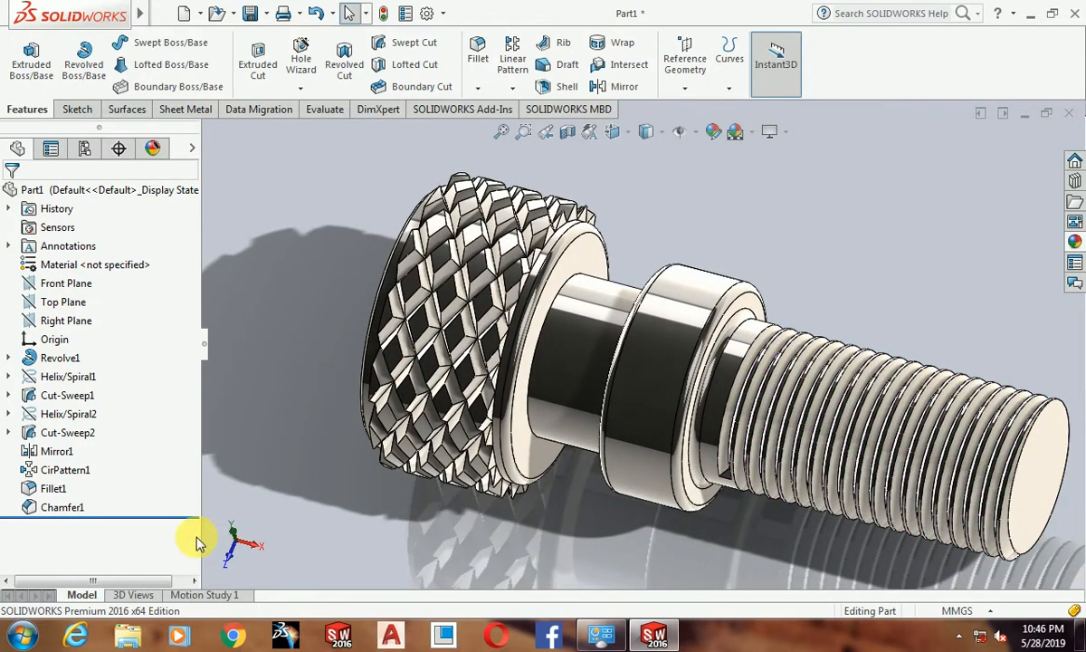
{"action": "middle_click_drag", "start_coordinate": [561, 258], "coordinate": [457, 371]}
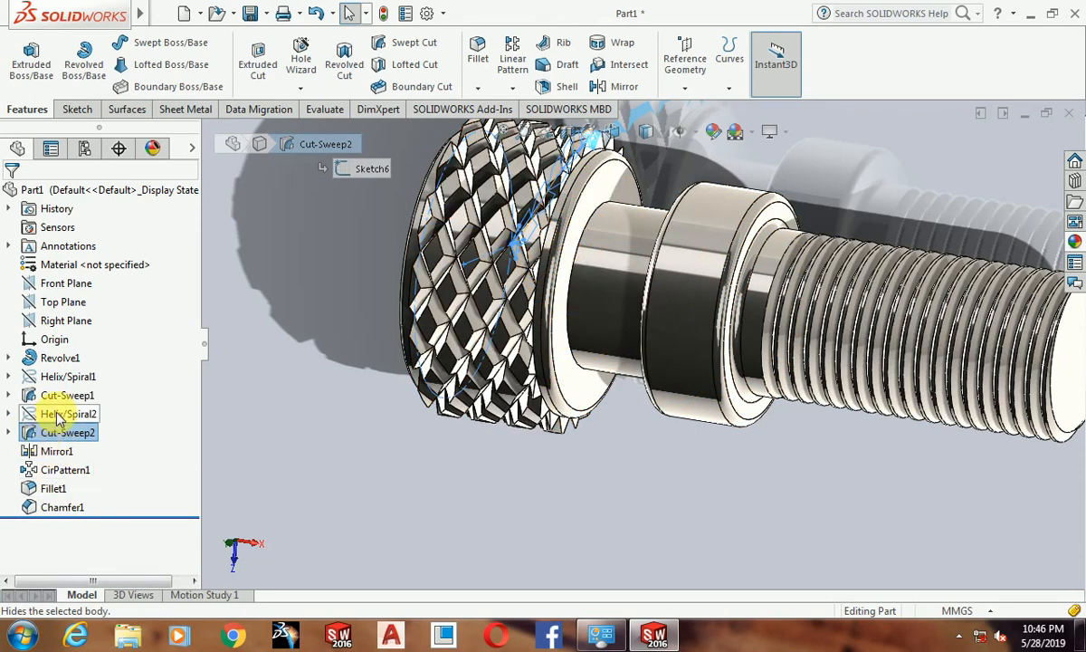
Review the pitch and revolution settings of the knurl's helix, and close its definition without changing anything.
{"action": "left_click", "coordinate": [57, 415]}
{"action": "left_click", "coordinate": [72, 369]}
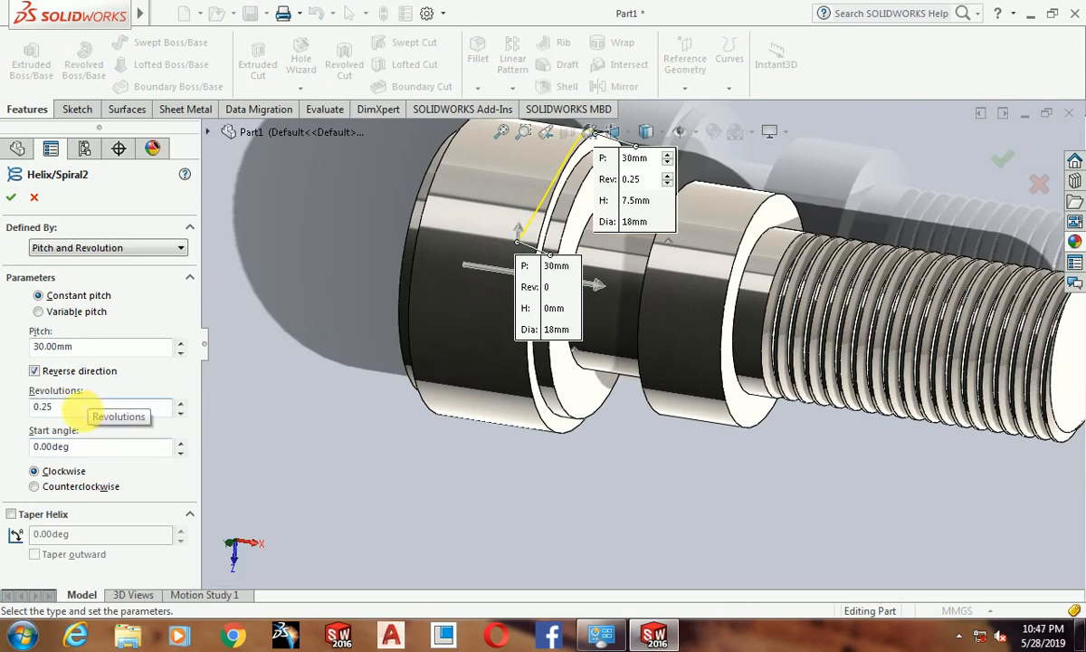
{"action": "left_click", "coordinate": [34, 197]}
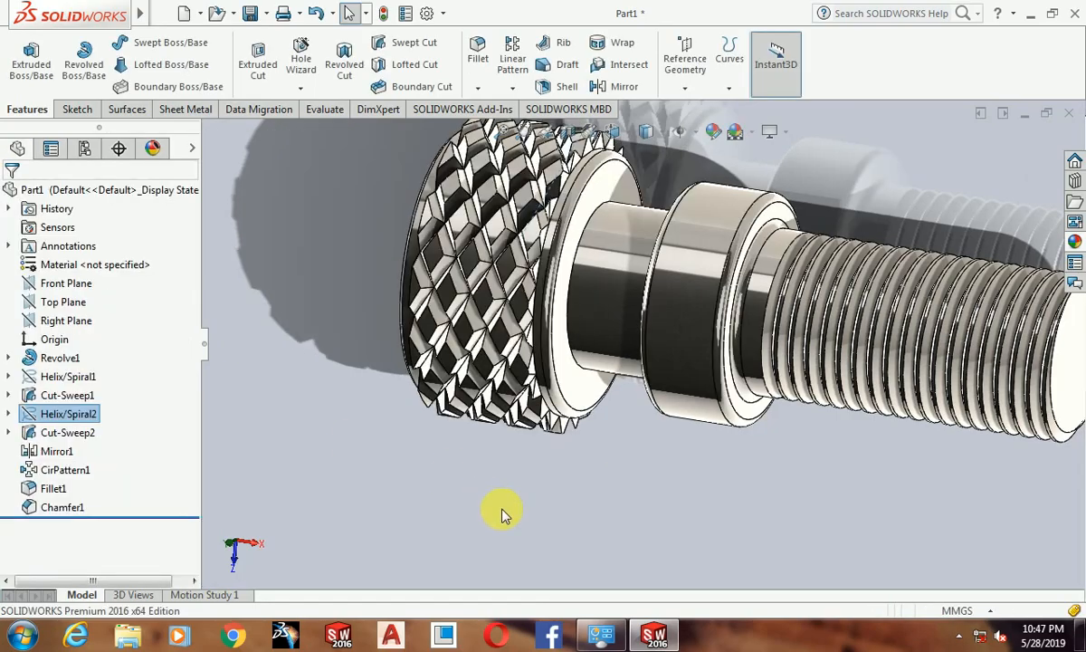